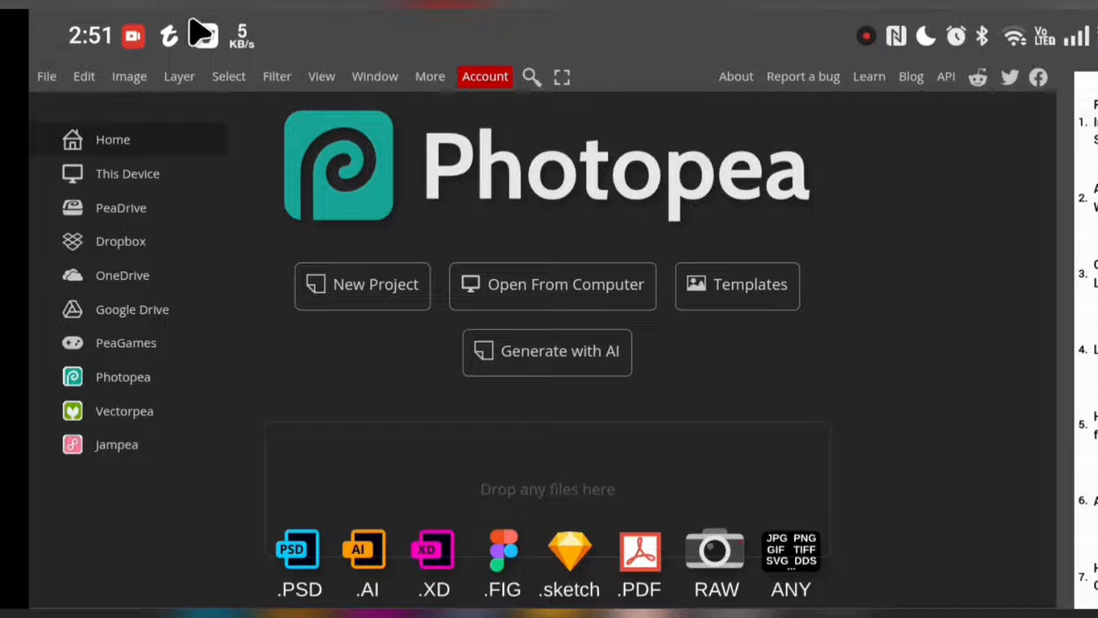
Open the Soccer or Football jersey mockup template file from the mockup folder in Downloads
{"action": "left_click", "coordinate": [47, 78]}
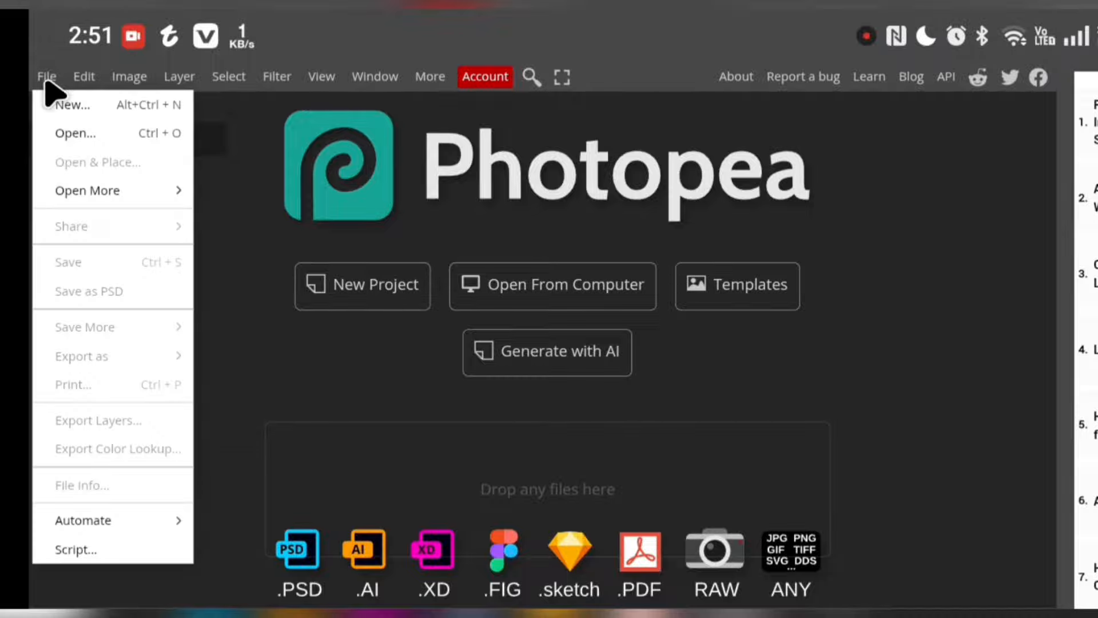
{"action": "left_click", "coordinate": [76, 138]}
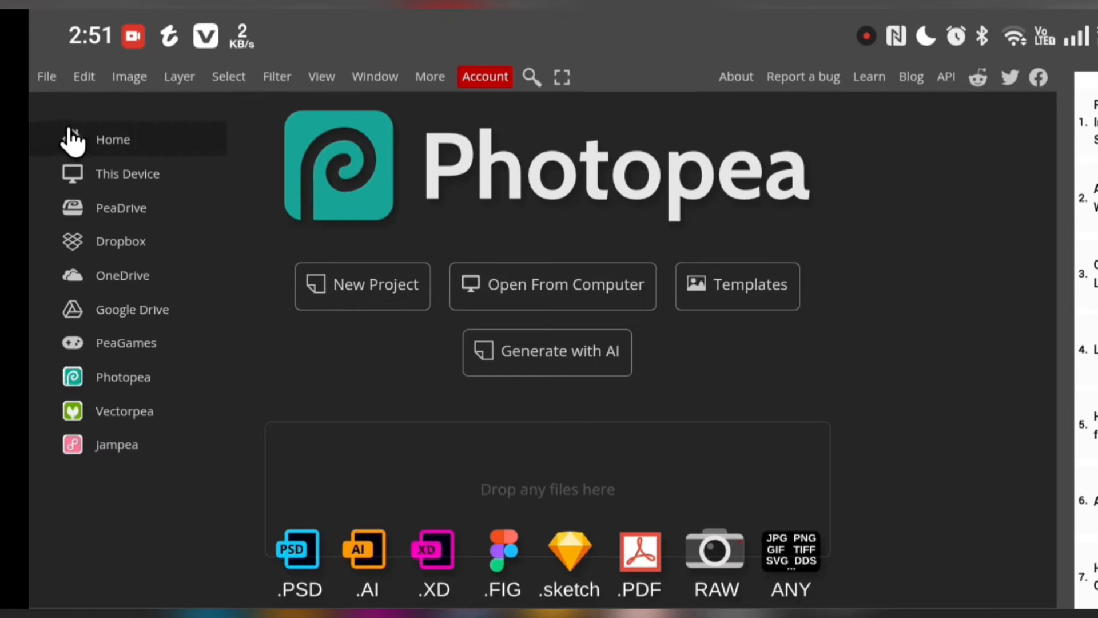
{"action": "left_click", "coordinate": [601, 489]}
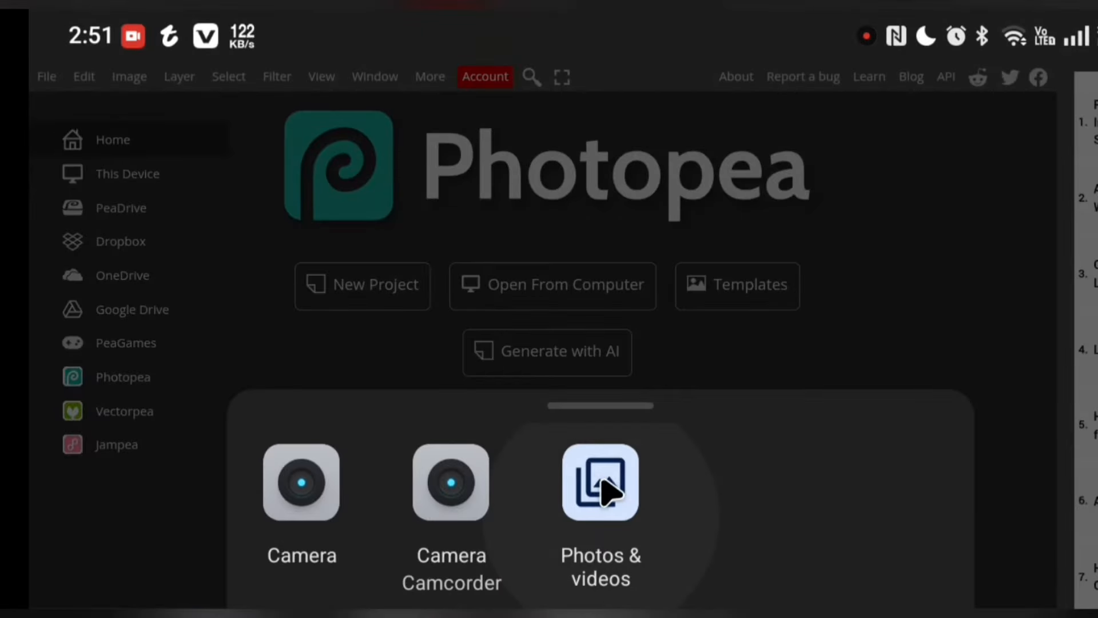
{"action": "left_click", "coordinate": [601, 480]}
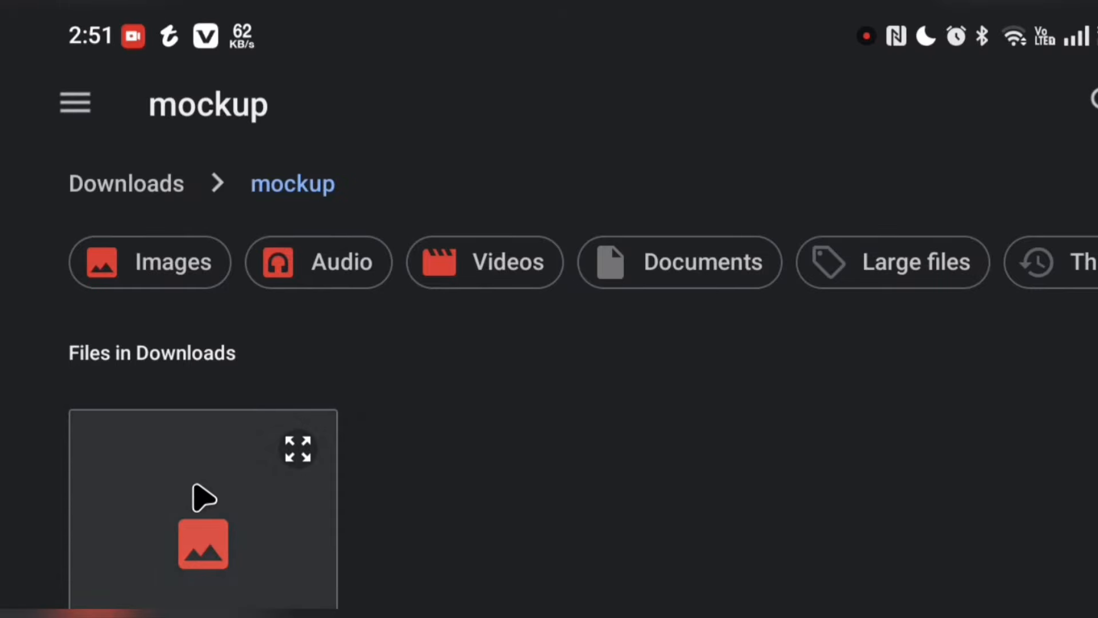
{"action": "scroll", "coordinate": [292, 395], "scroll_direction": "down", "scroll_amount": 5}
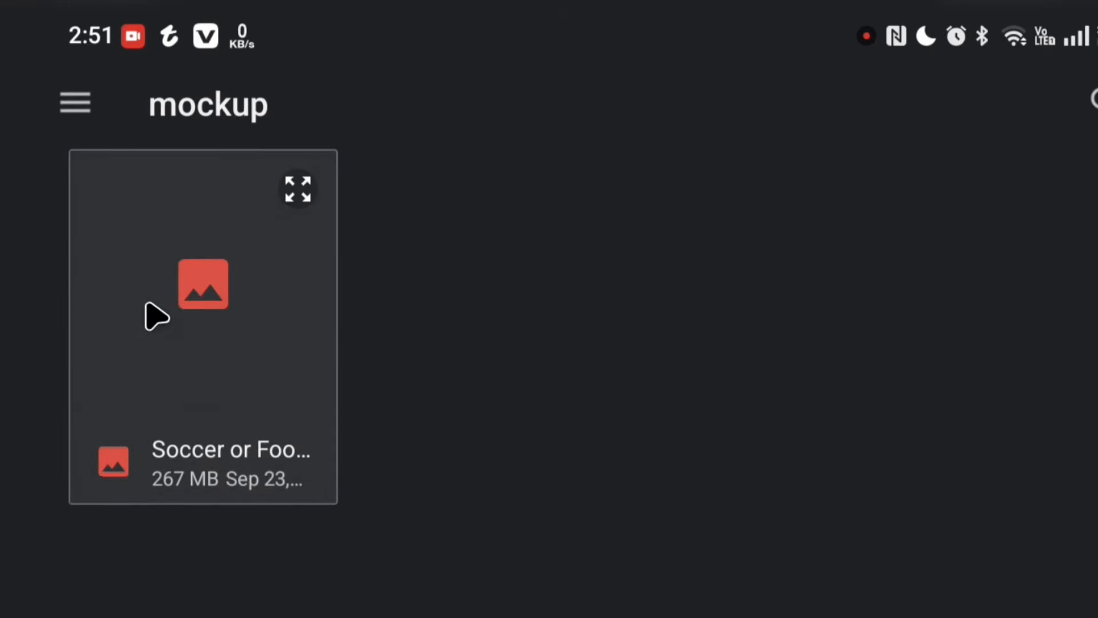
{"action": "left_click", "coordinate": [152, 312]}
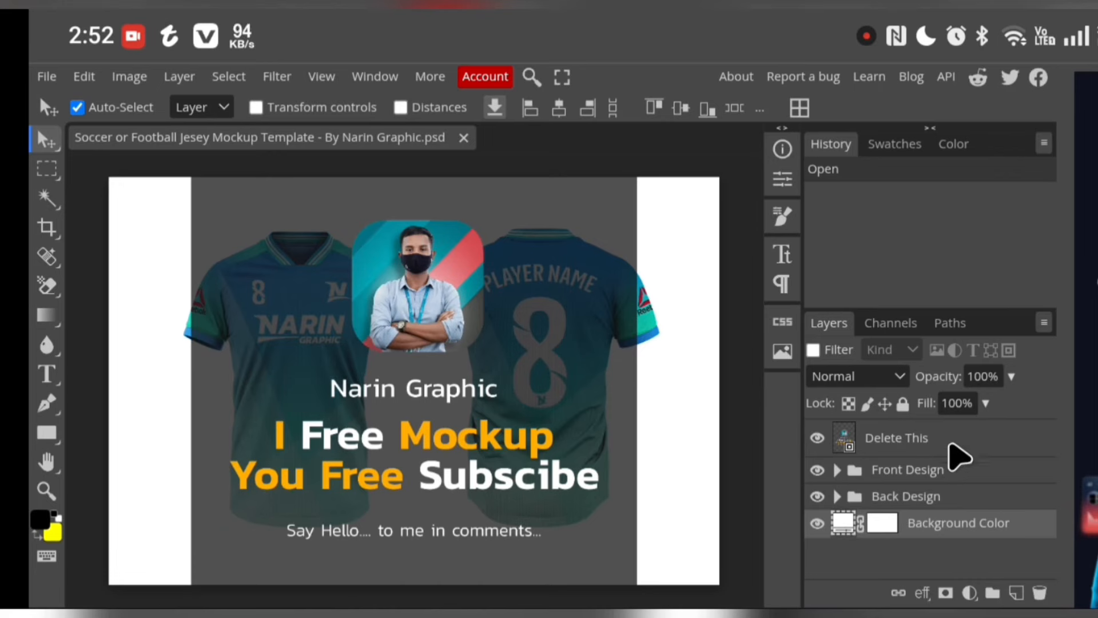
Delete the "Delete This" layer that covers the jersey mockup
{"action": "left_click", "coordinate": [953, 450]}
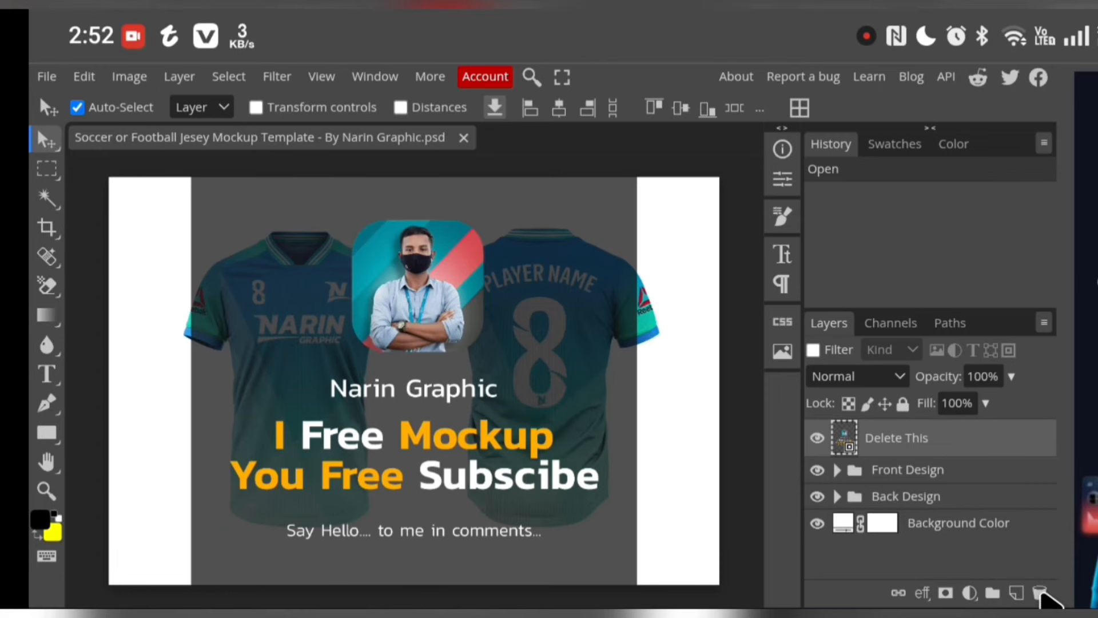
{"action": "left_click", "coordinate": [1040, 594]}
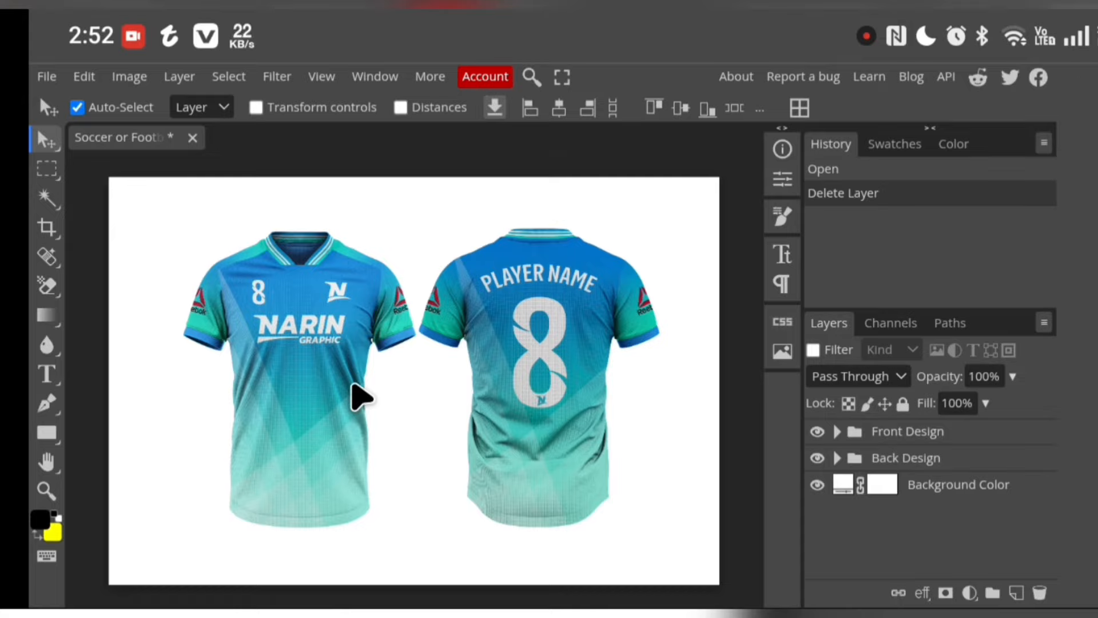
Expand the Front Design group and its Collar subgroup, and open the Collar smart object for editing
{"action": "left_click", "coordinate": [837, 433]}
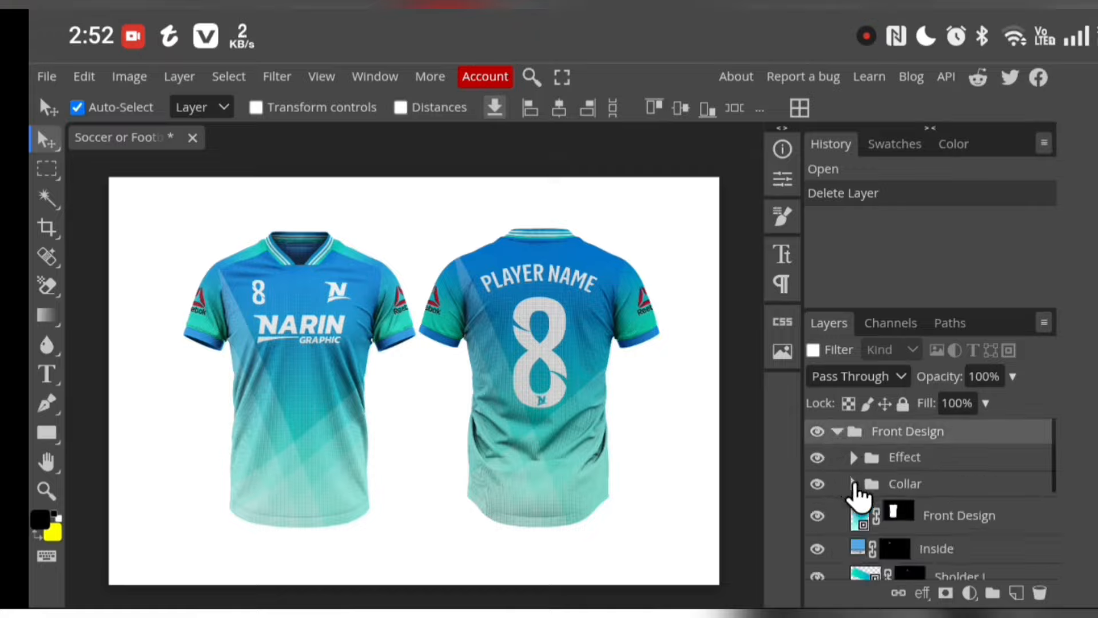
{"action": "scroll", "coordinate": [934, 524], "scroll_direction": "down", "scroll_amount": 2}
{"action": "scroll", "coordinate": [896, 482], "scroll_direction": "up", "scroll_amount": 2}
{"action": "left_click", "coordinate": [855, 485]}
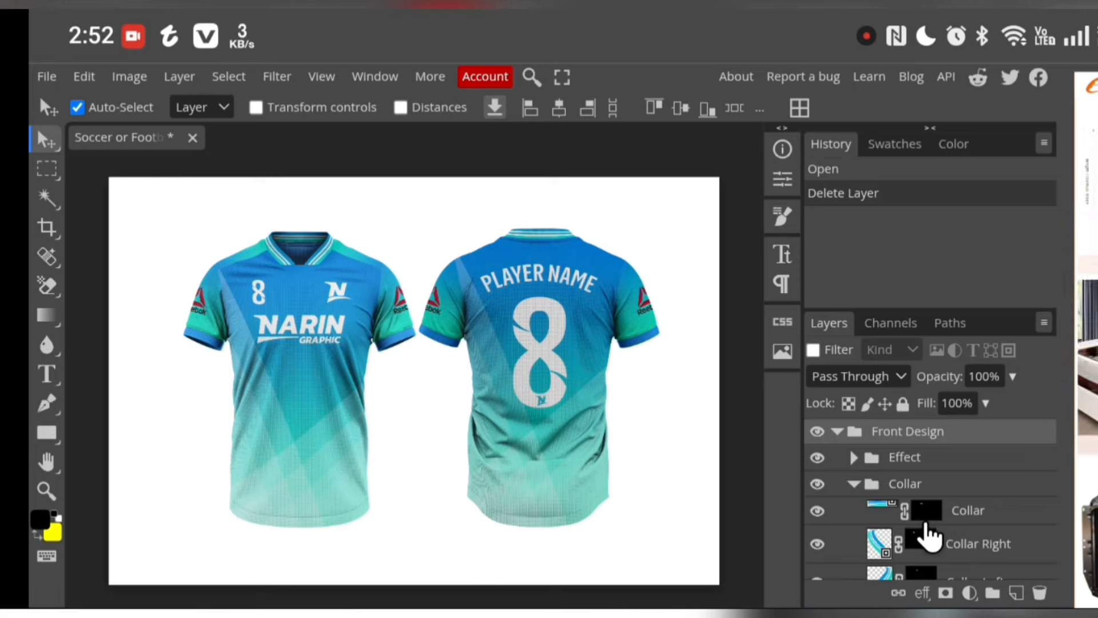
{"action": "double_click", "coordinate": [892, 507]}
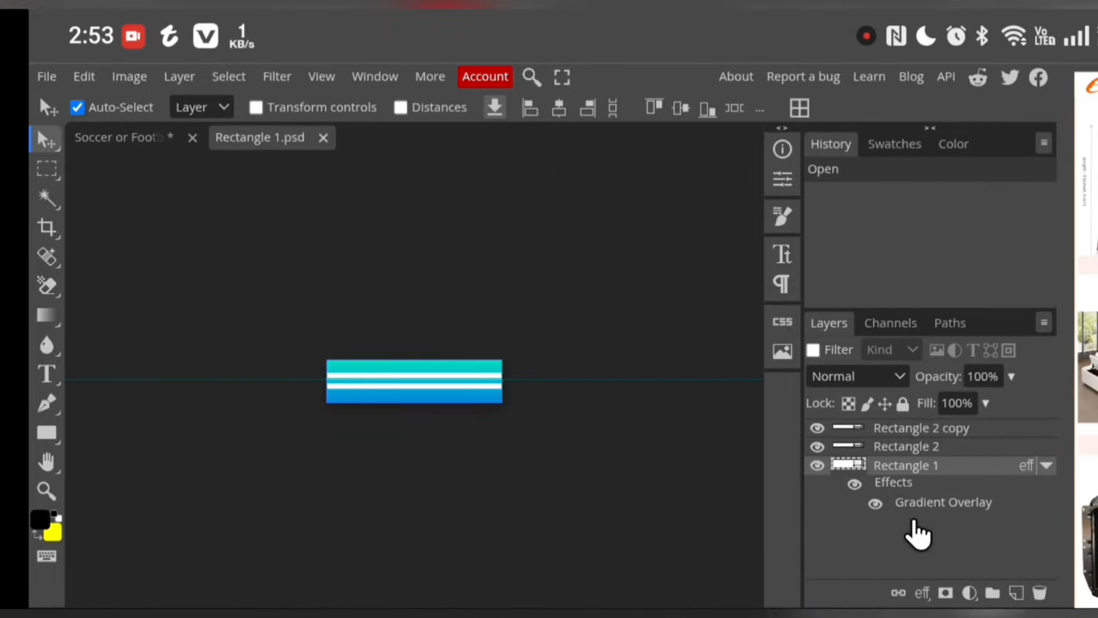
Change the fill colour of the Rectangle 2 copy stripe to black (000000)
{"action": "left_click", "coordinate": [861, 428]}
{"action": "double_click", "coordinate": [858, 428]}
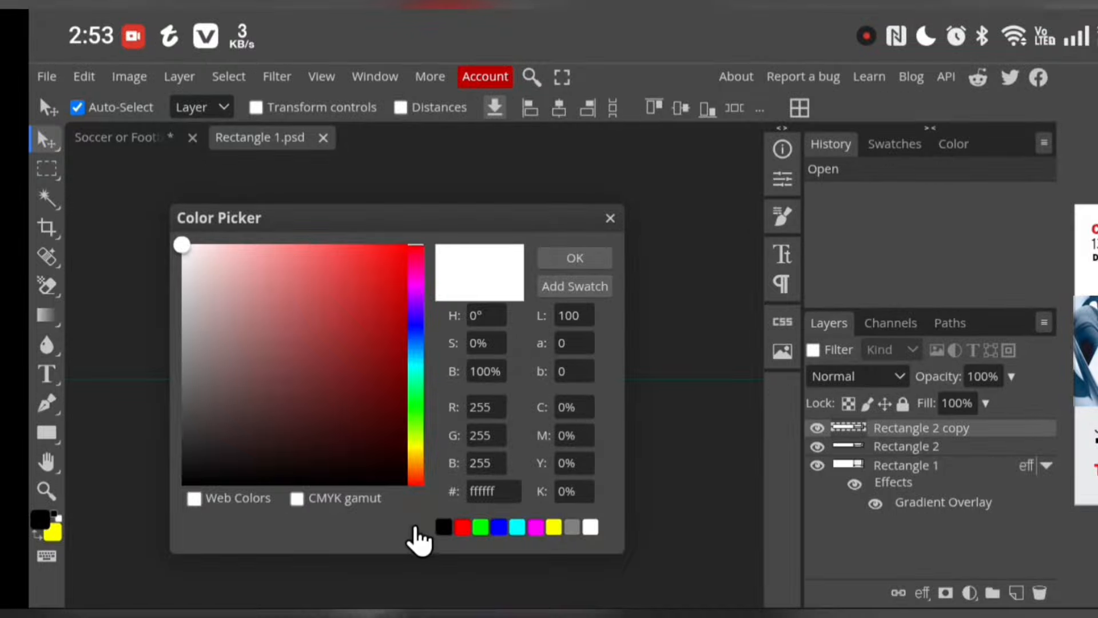
{"action": "left_click", "coordinate": [443, 527]}
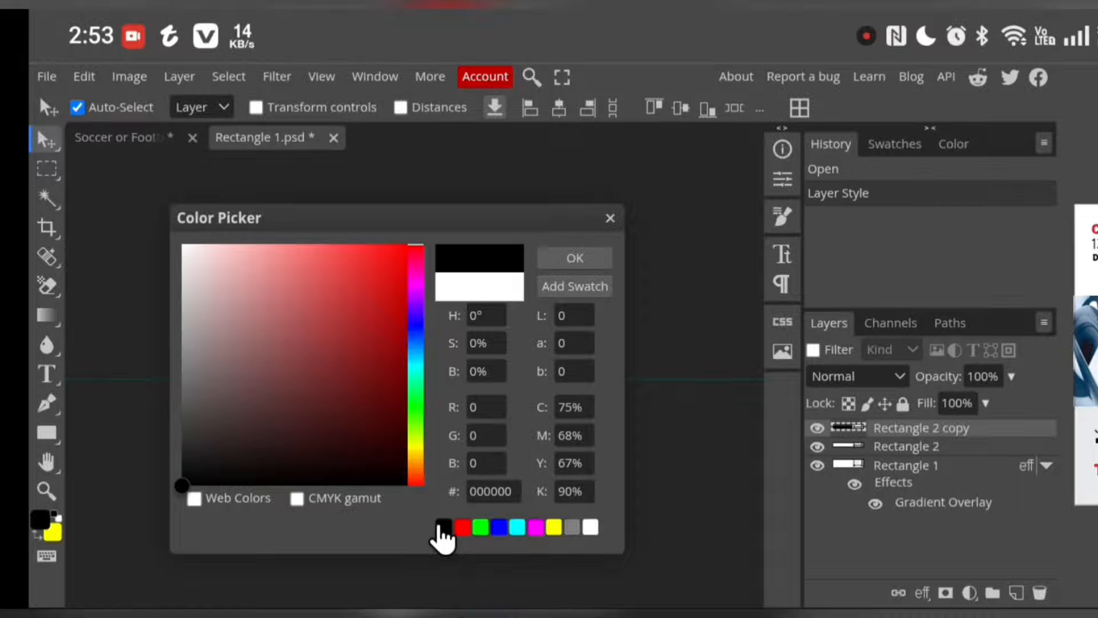
{"action": "left_click", "coordinate": [574, 258]}
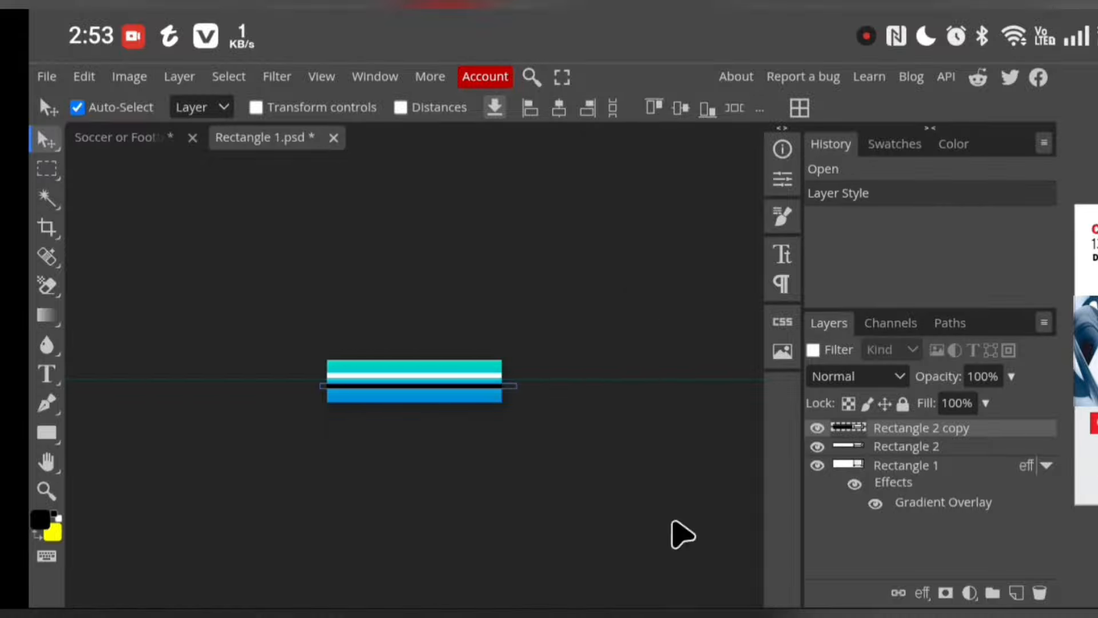
Change the fill colour of the Rectangle 2 stripe to black (000000)
{"action": "left_click", "coordinate": [859, 446]}
{"action": "double_click", "coordinate": [859, 446]}
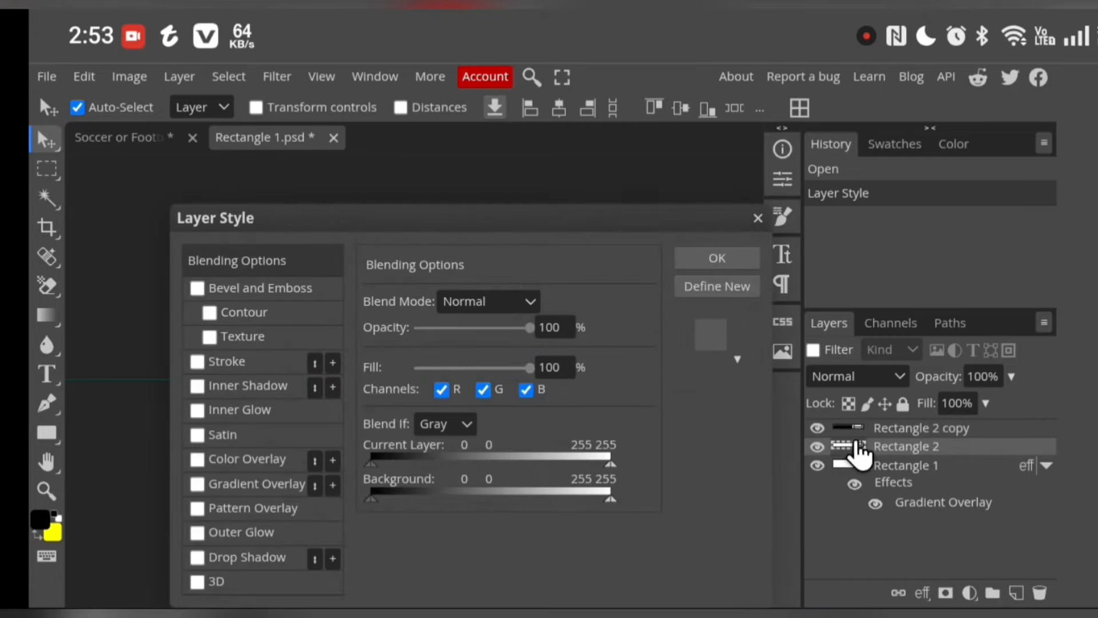
{"action": "left_click", "coordinate": [742, 262]}
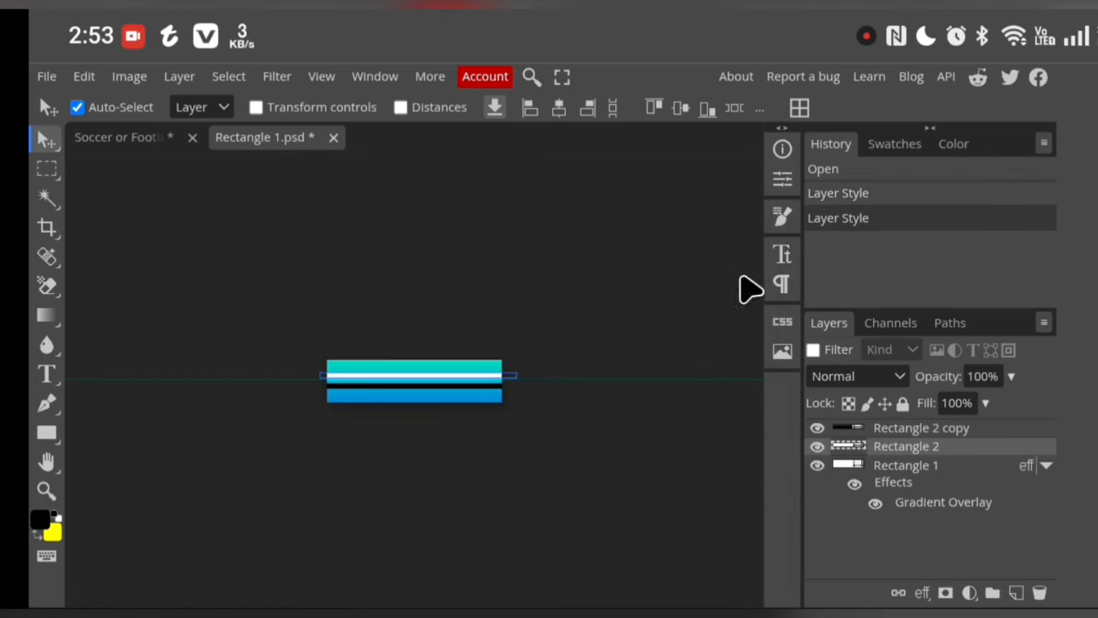
{"action": "double_click", "coordinate": [853, 443]}
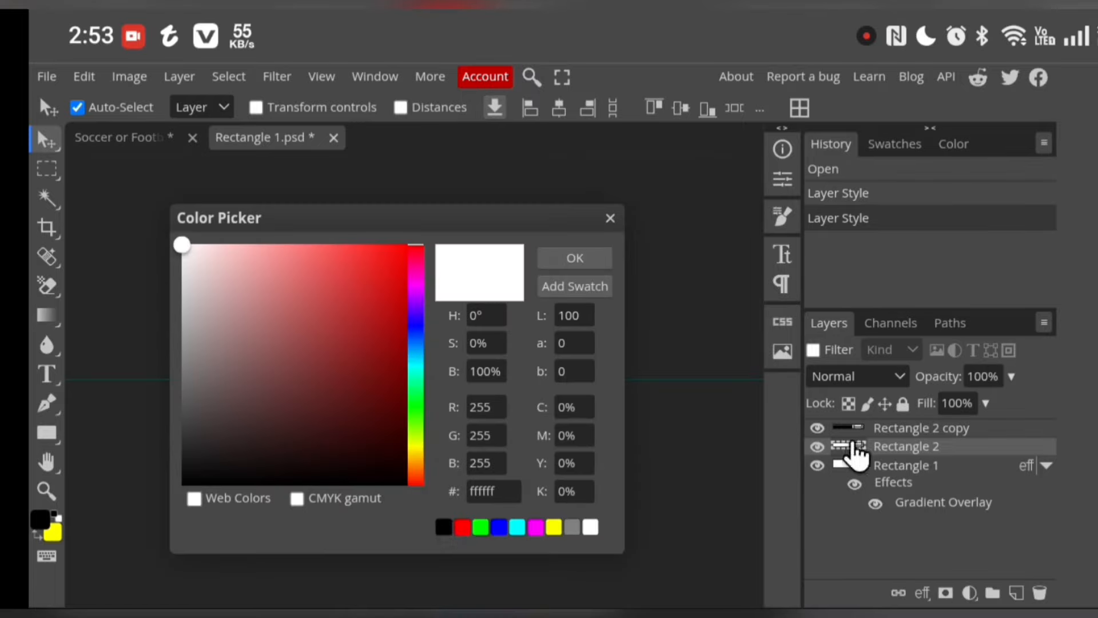
{"action": "left_click", "coordinate": [446, 527]}
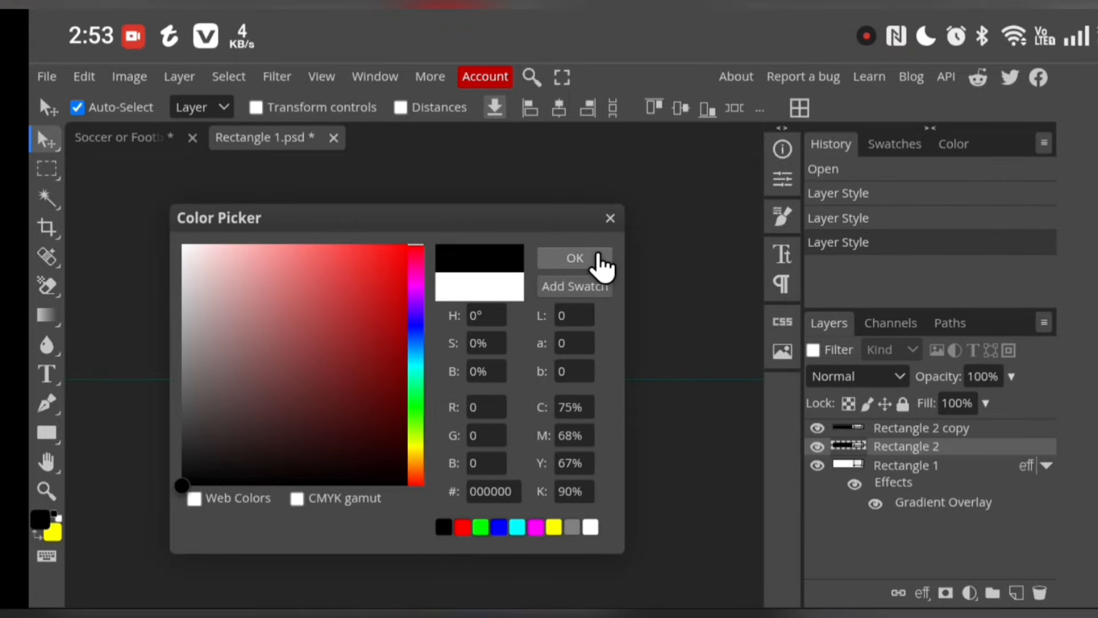
{"action": "left_click", "coordinate": [575, 258]}
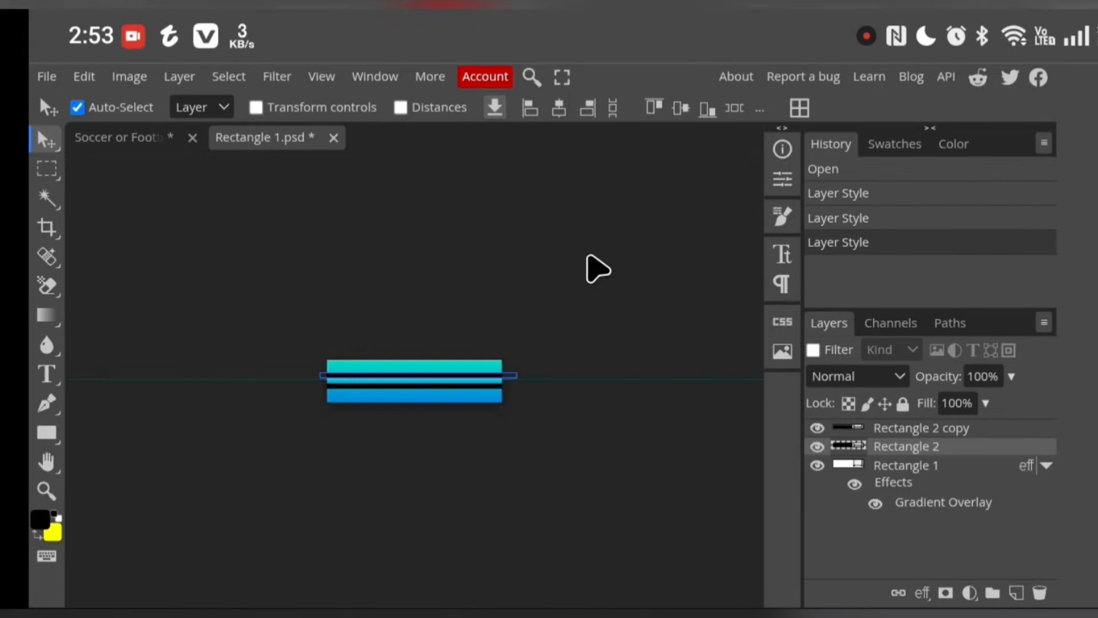
Try to set the fill colour of the Rectangle 1 layer to the copied hex code FFC107
{"action": "double_click", "coordinate": [858, 463]}
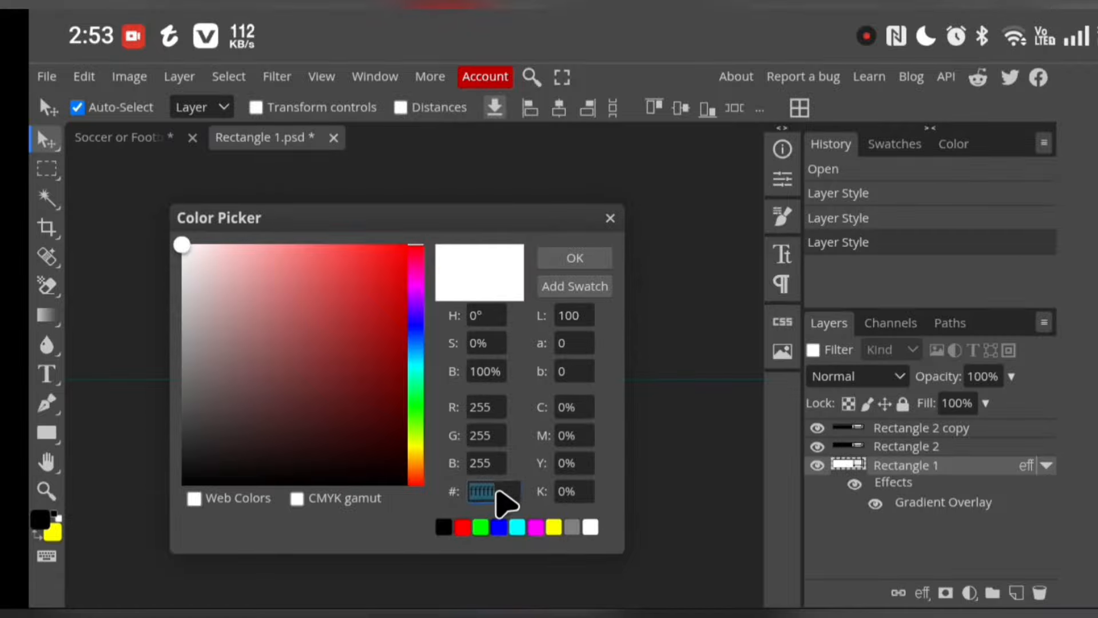
{"action": "left_click", "coordinate": [497, 491]}
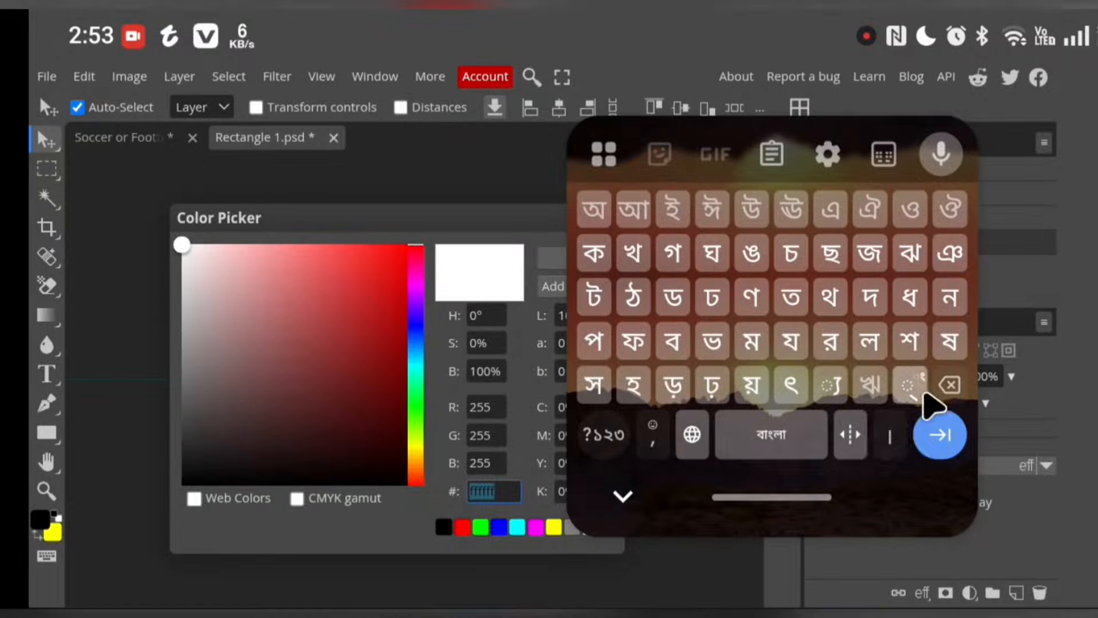
{"action": "left_click", "coordinate": [944, 390]}
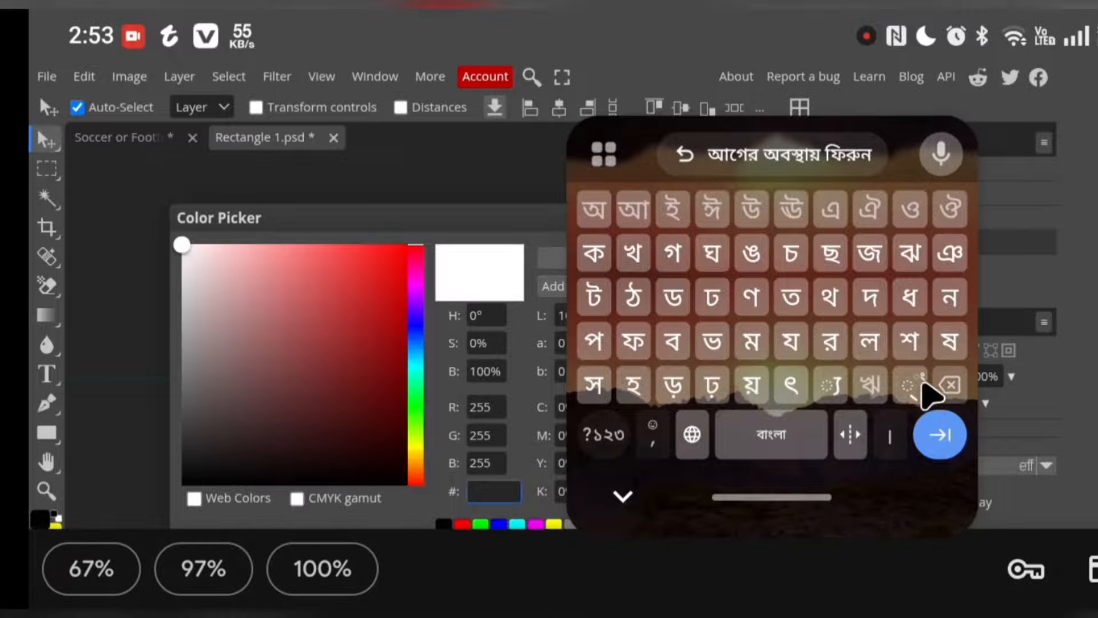
{"action": "left_click", "coordinate": [604, 153]}
{"action": "left_click", "coordinate": [772, 153]}
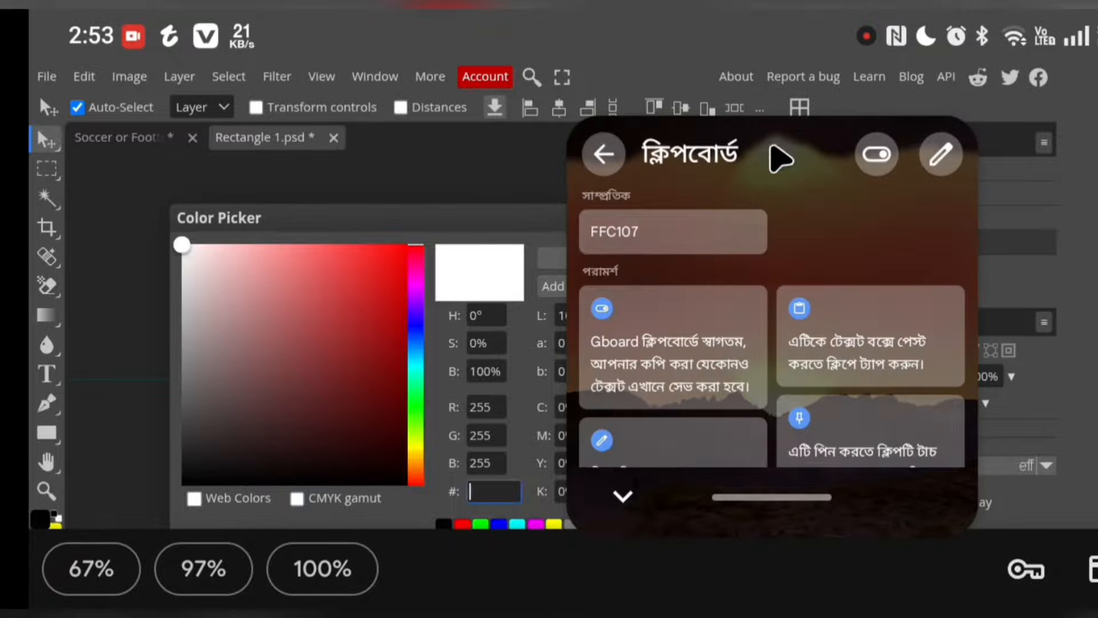
{"action": "left_click", "coordinate": [669, 236]}
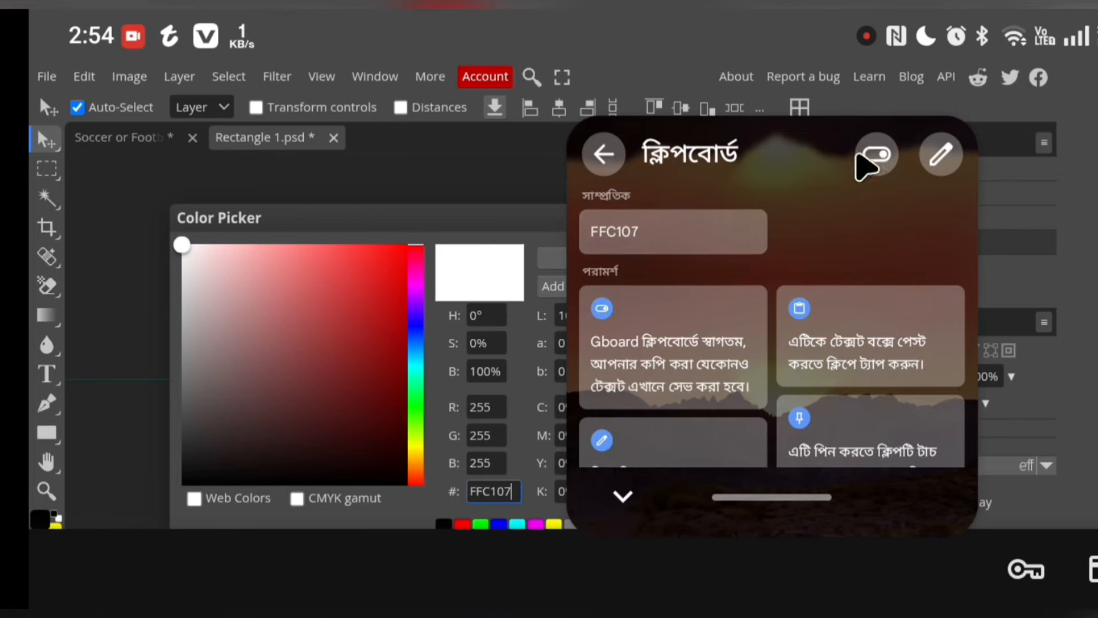
{"action": "left_click", "coordinate": [526, 184]}
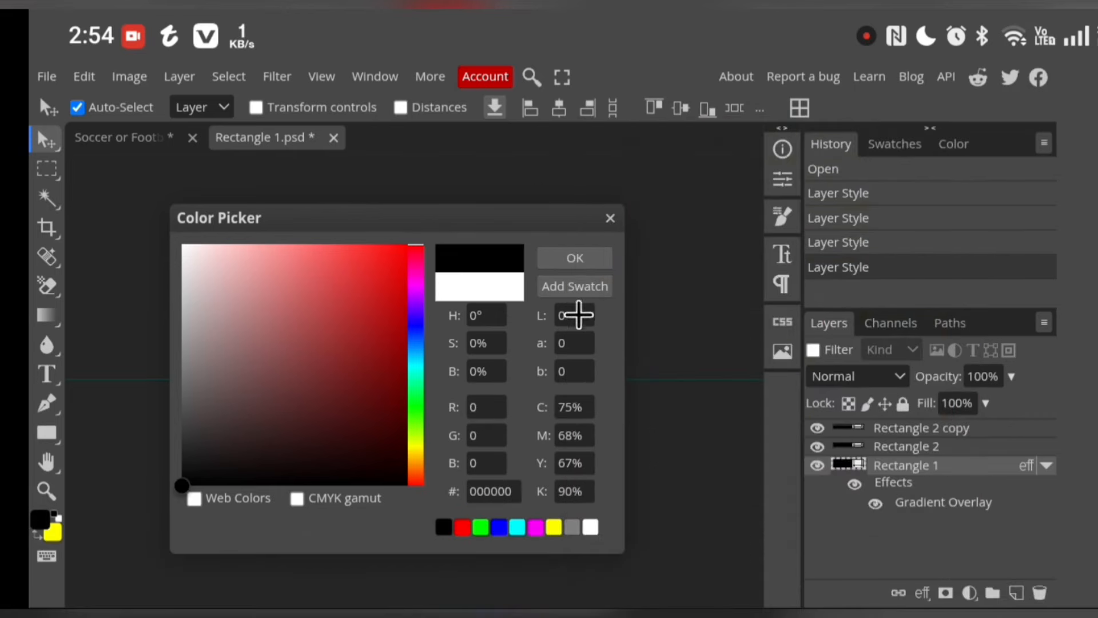
Set the Rectangle 1 fill colour to the copied hex code FFC107 and disable the layer's effects
{"action": "left_click", "coordinate": [506, 493]}
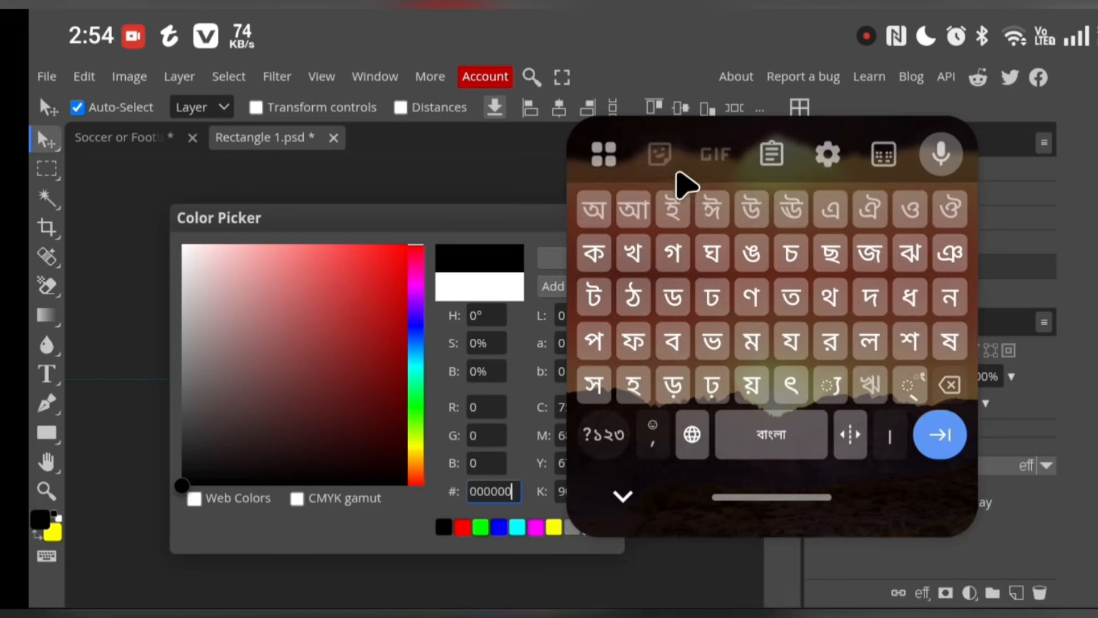
{"action": "left_click", "coordinate": [949, 383]}
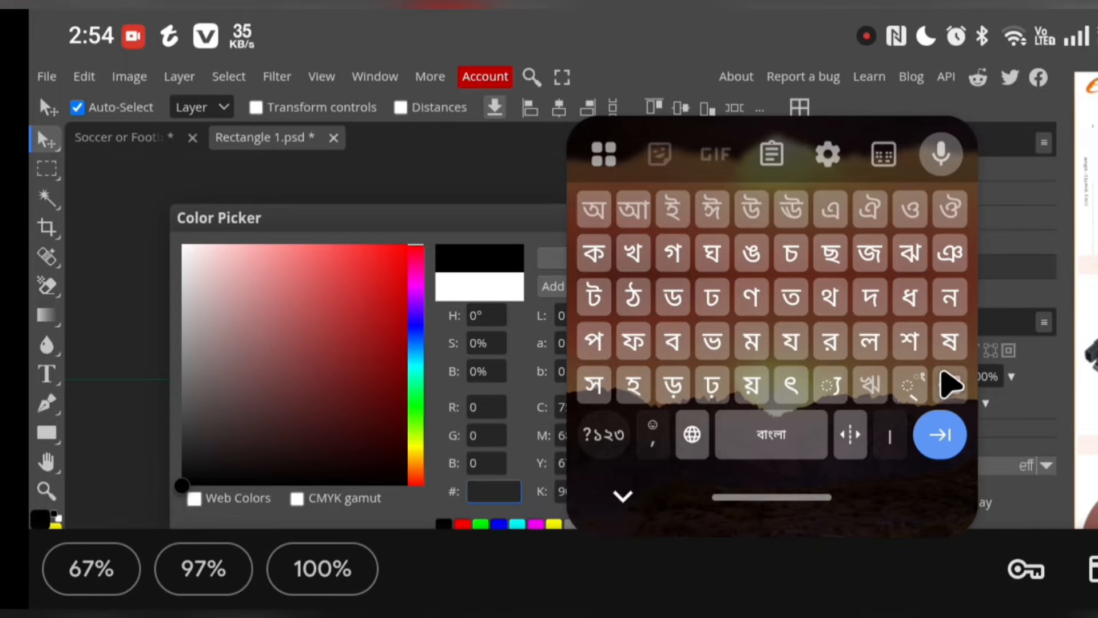
{"action": "left_click", "coordinate": [608, 158]}
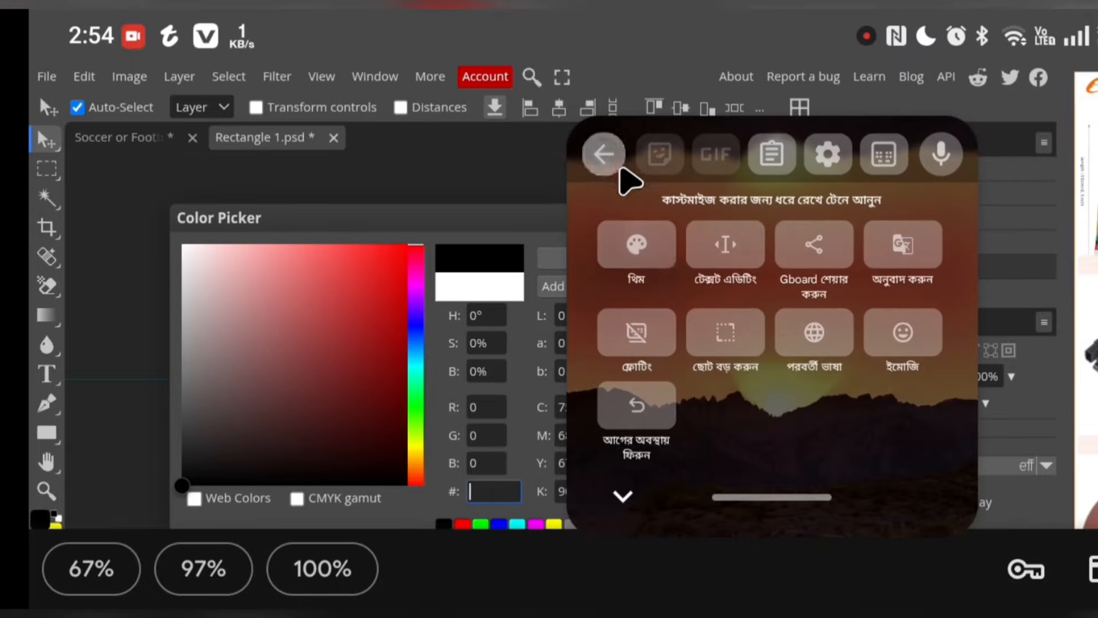
{"action": "left_click", "coordinate": [779, 167]}
{"action": "left_click", "coordinate": [676, 240]}
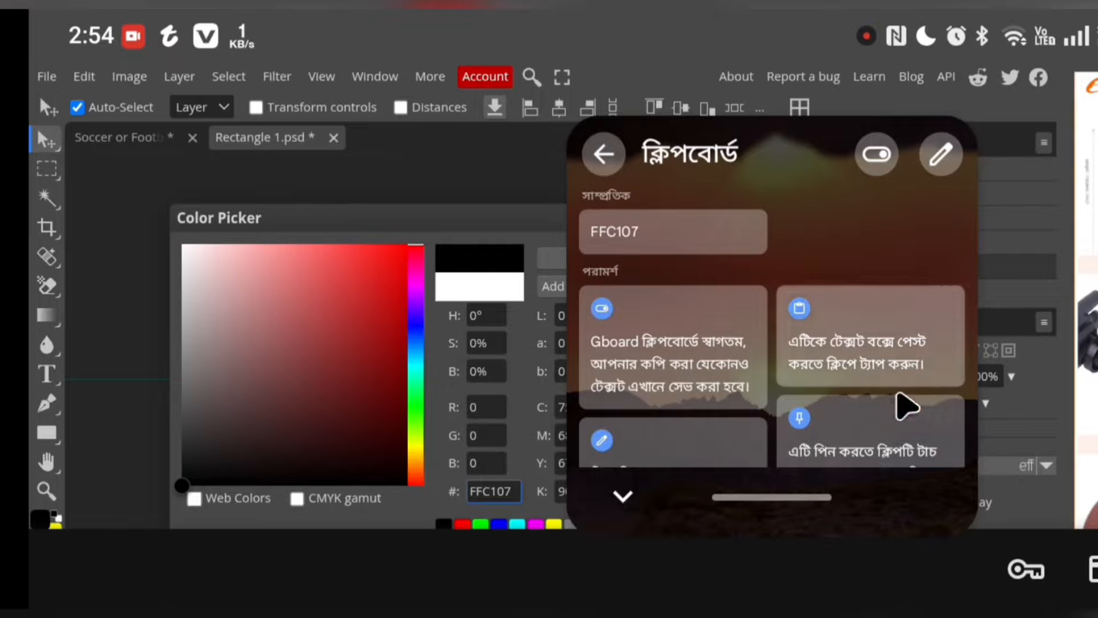
{"action": "left_click_drag", "start_coordinate": [831, 521], "coordinate": [988, 525]}
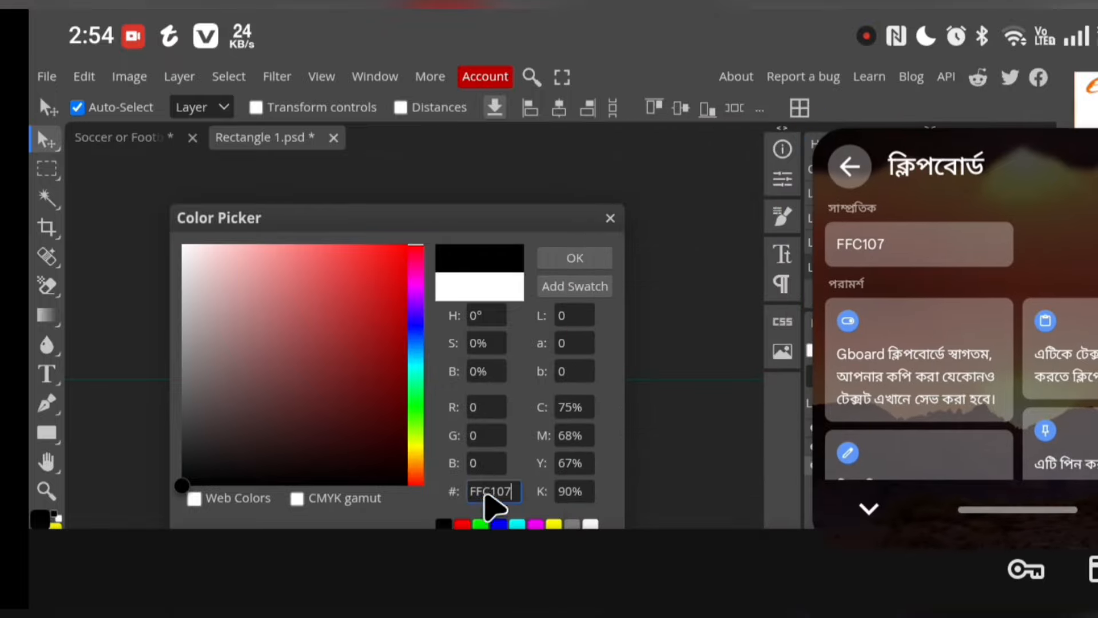
{"action": "left_click", "coordinate": [589, 258]}
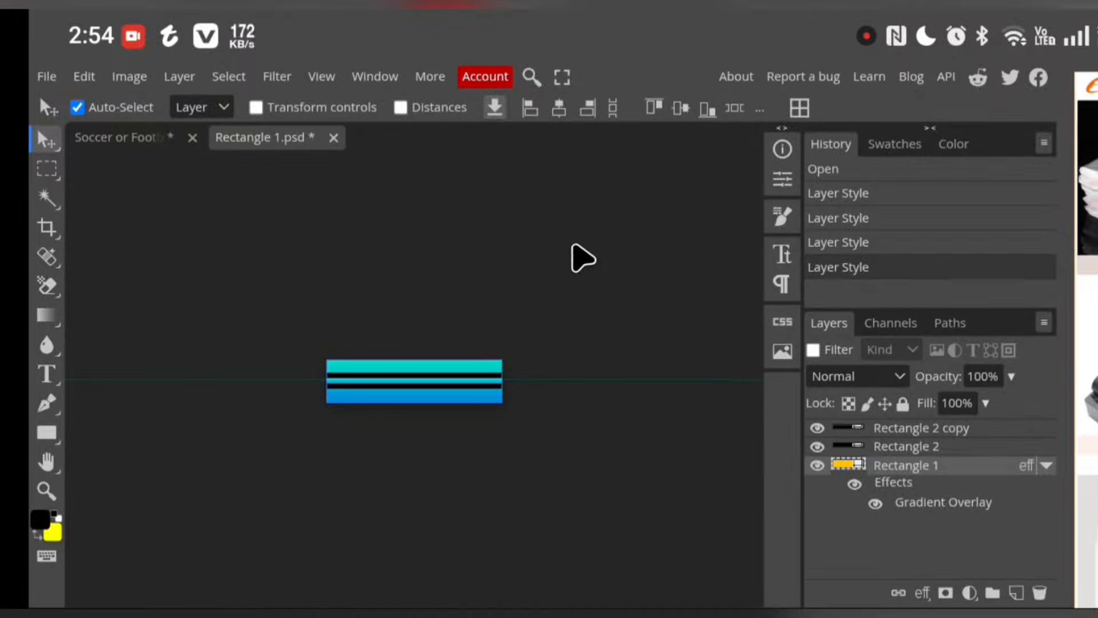
{"action": "left_click", "coordinate": [854, 484]}
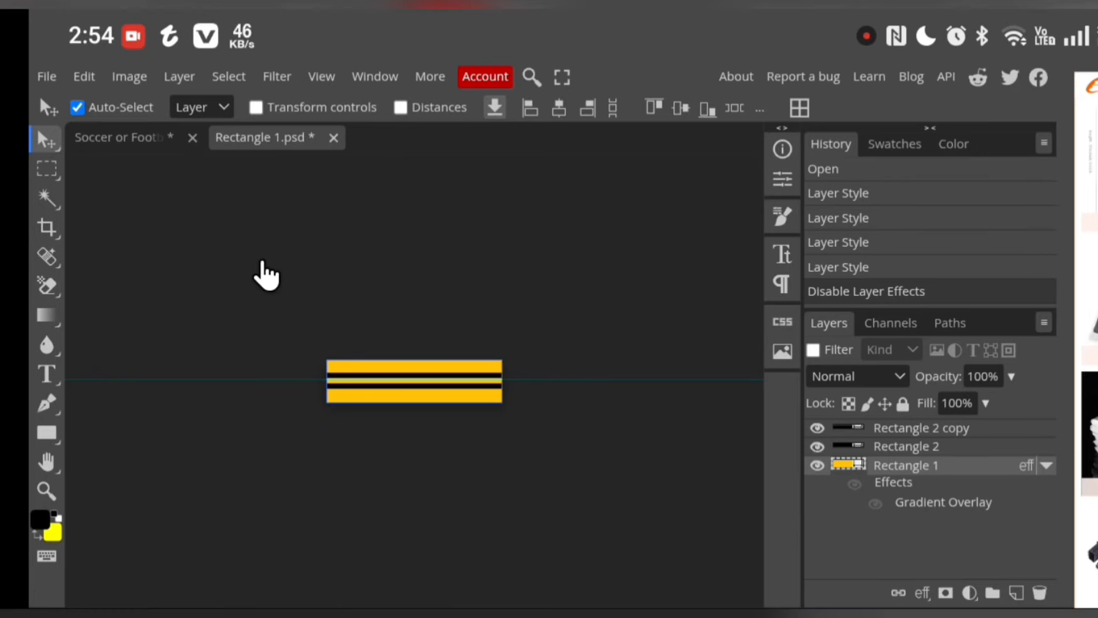
Save the Rectangle 1 collar smart object and return to the jersey mockup document
{"action": "left_click", "coordinate": [135, 150]}
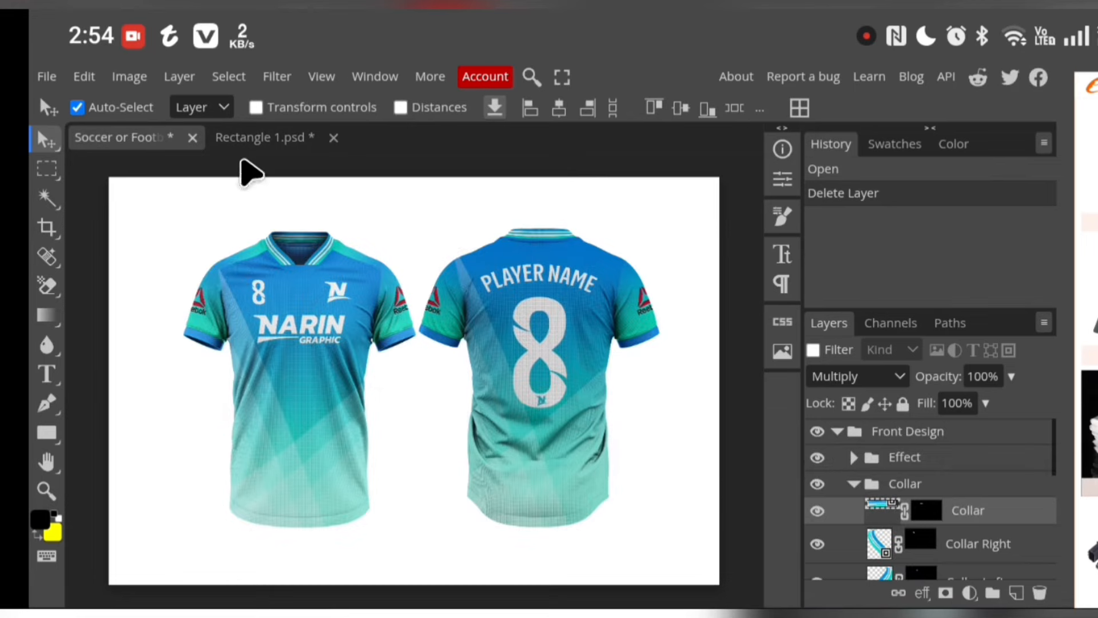
{"action": "left_click", "coordinate": [254, 147]}
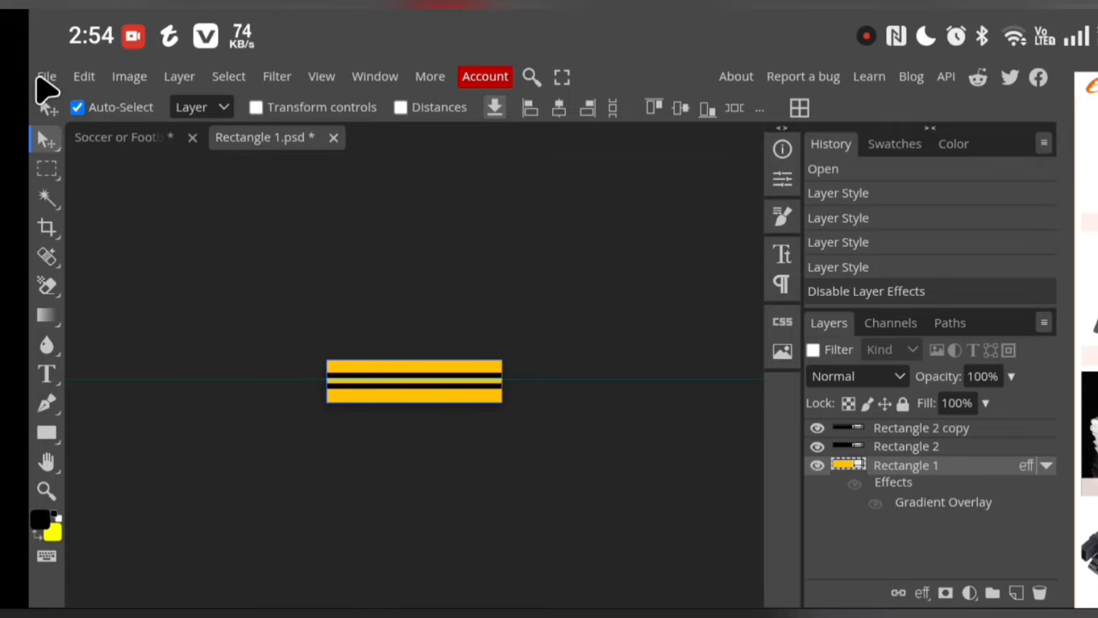
{"action": "left_click", "coordinate": [46, 86]}
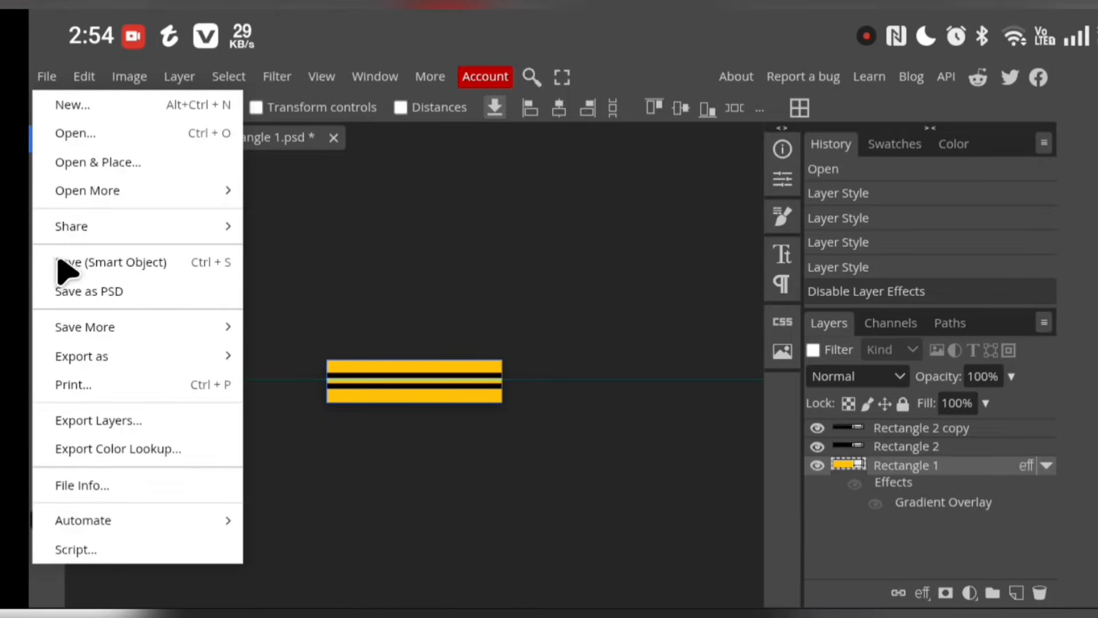
{"action": "left_click", "coordinate": [134, 264]}
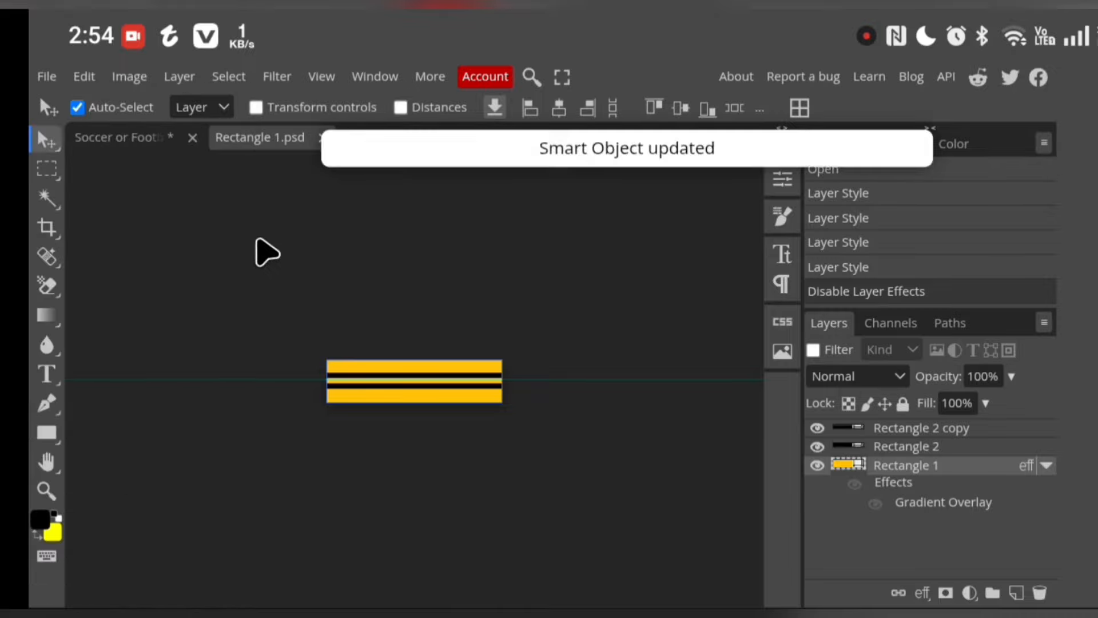
{"action": "left_click", "coordinate": [137, 138]}
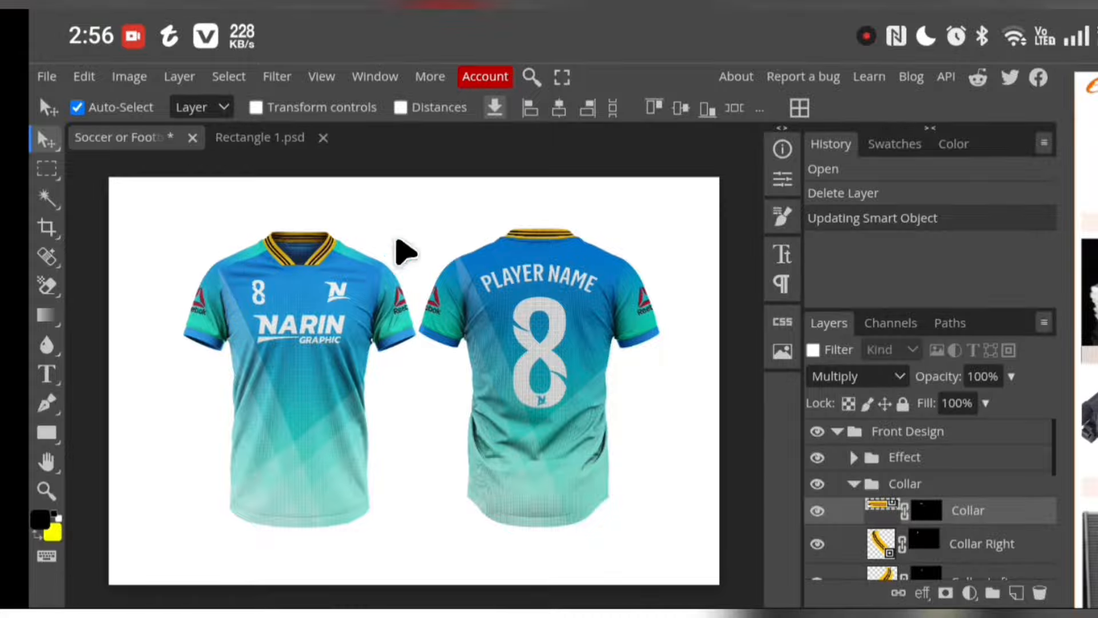
In the Sholder L smart object, disable the Rectangle 2 layer effects and set its fill colour to black (000000)
{"action": "left_click", "coordinate": [854, 484]}
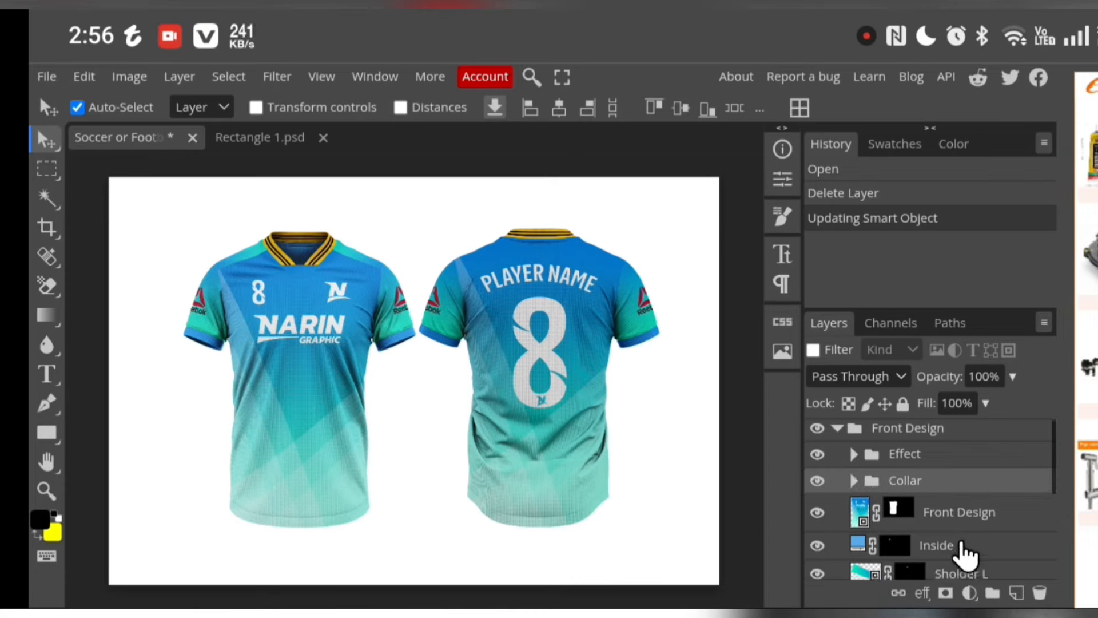
{"action": "scroll", "coordinate": [906, 486], "scroll_direction": "down", "scroll_amount": 2}
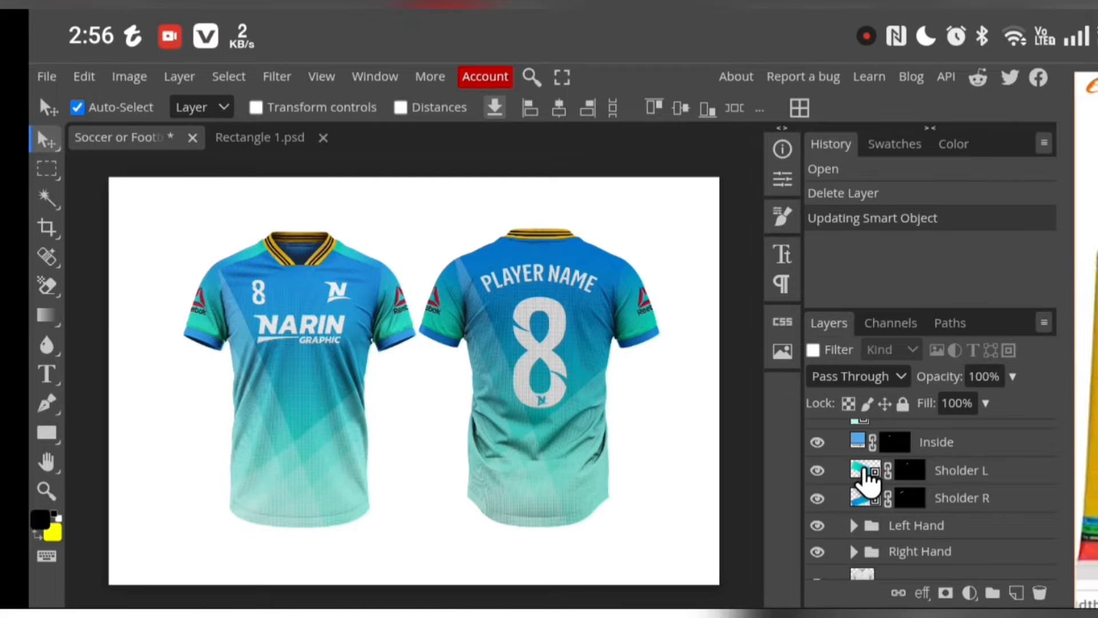
{"action": "double_click", "coordinate": [868, 468]}
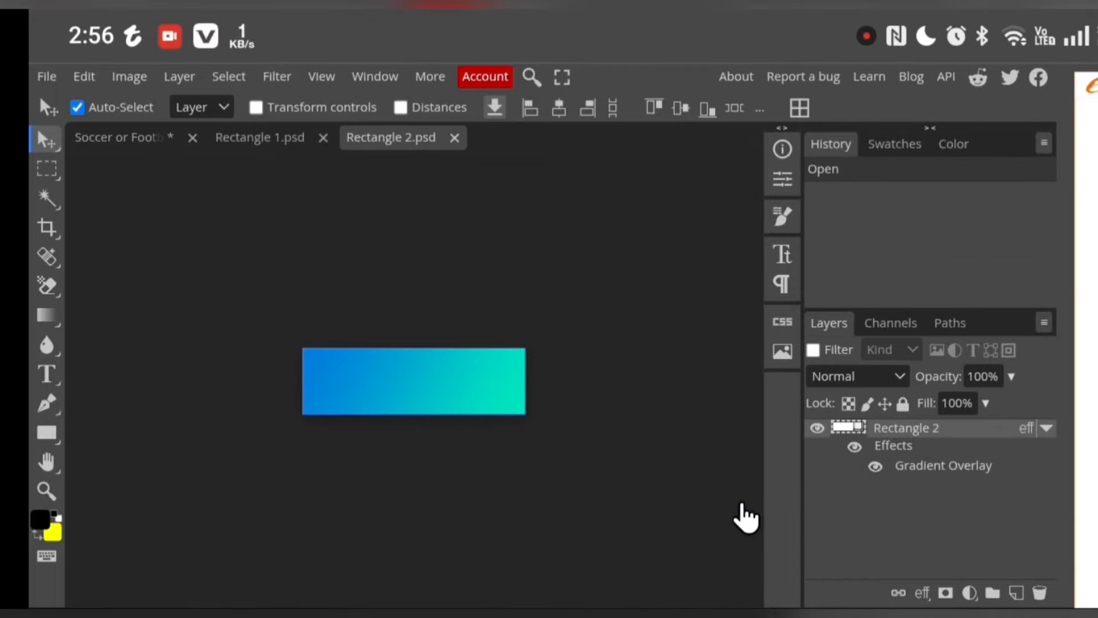
{"action": "left_click", "coordinate": [854, 447]}
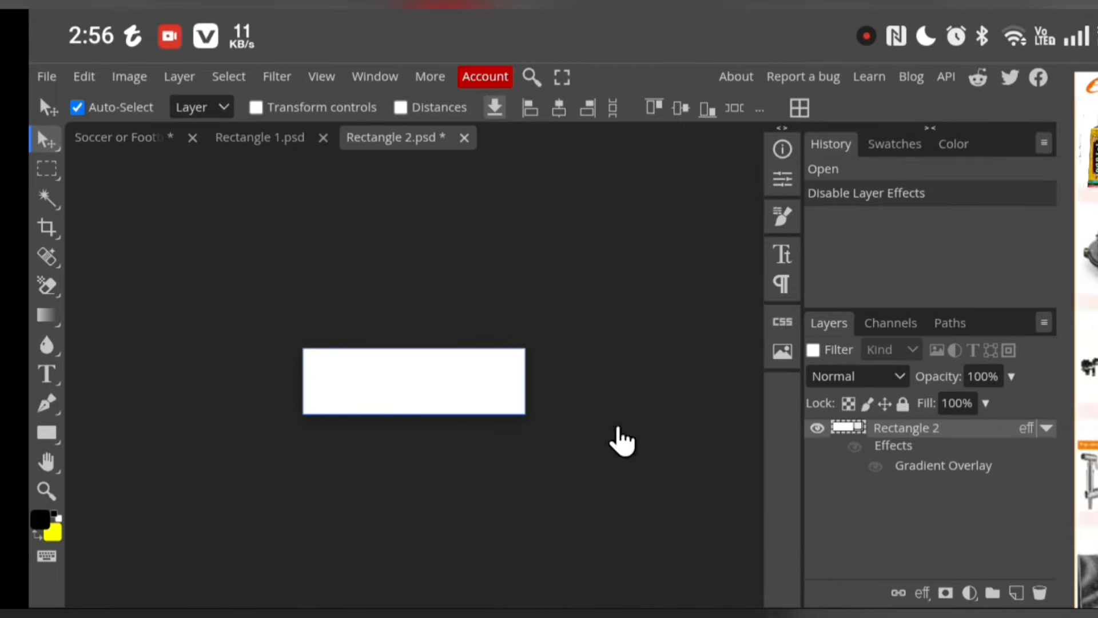
{"action": "double_click", "coordinate": [860, 428]}
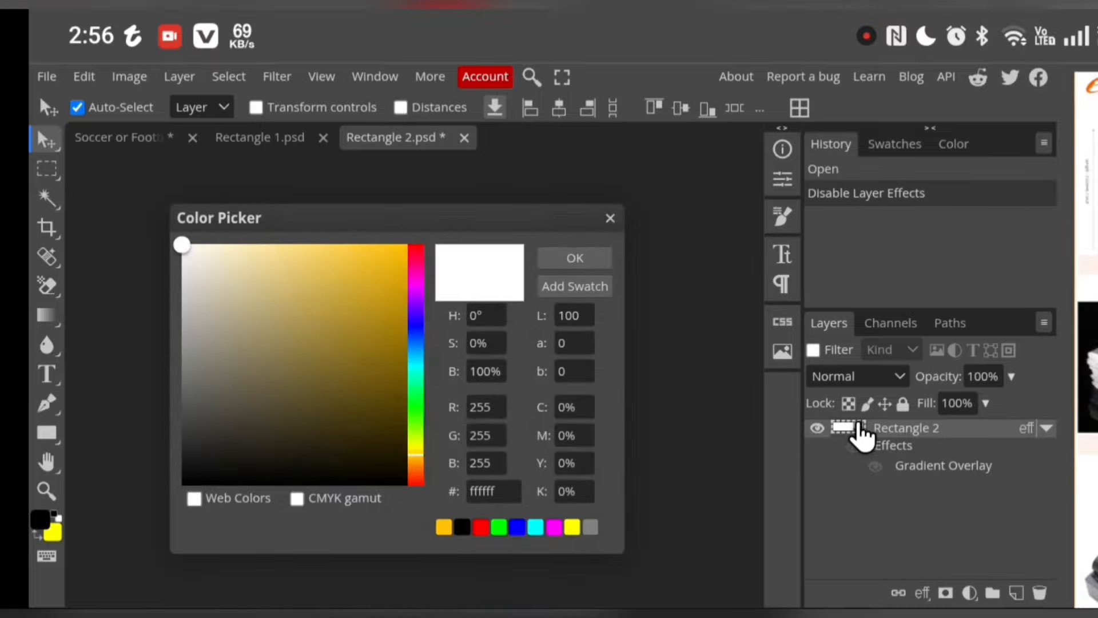
{"action": "left_click", "coordinate": [464, 529]}
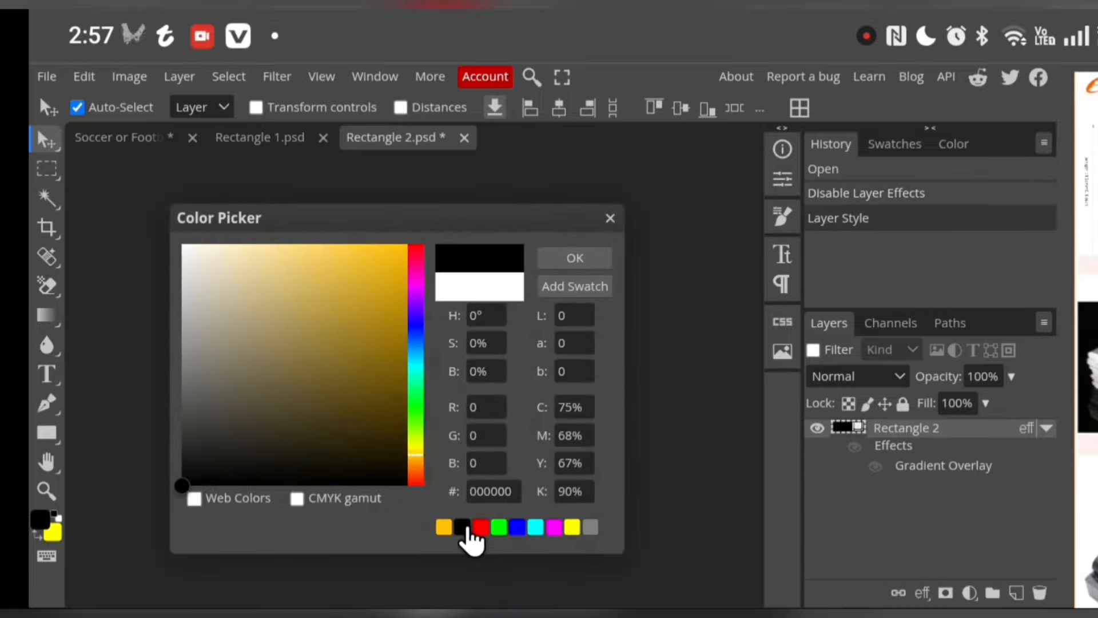
{"action": "left_click", "coordinate": [581, 261]}
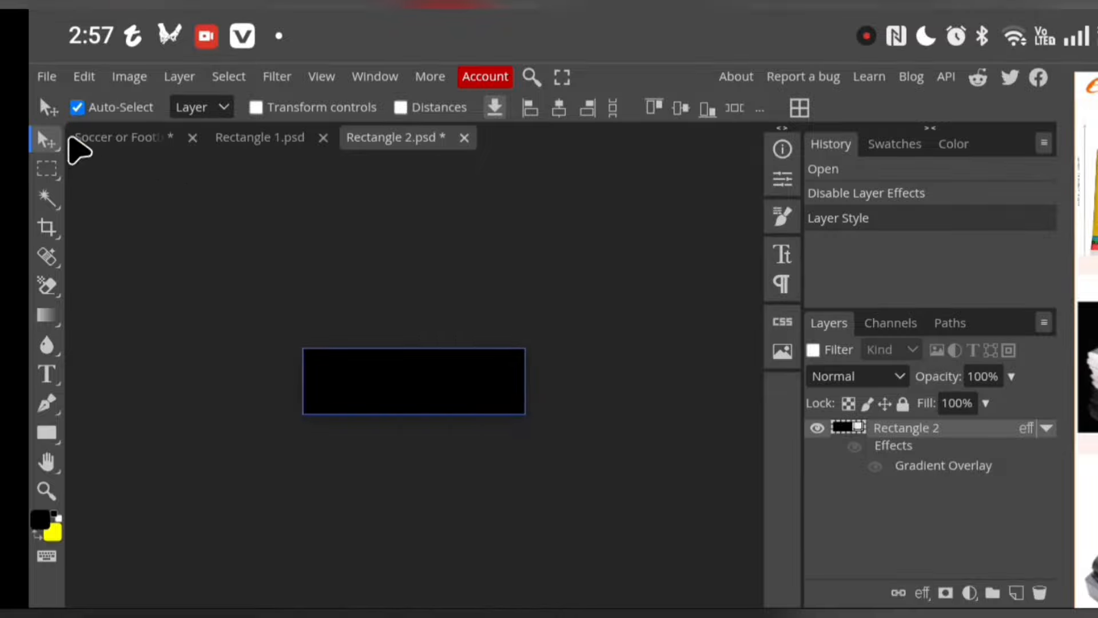
Save the Sholder L smart object and return to the jersey mockup document
{"action": "left_click", "coordinate": [44, 76]}
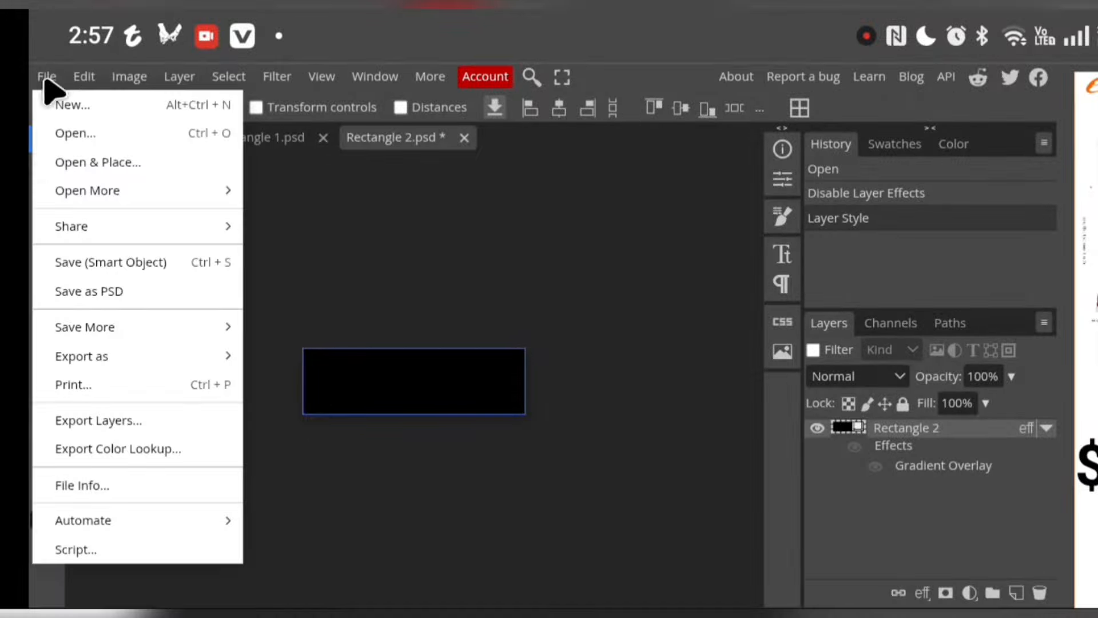
{"action": "left_click", "coordinate": [65, 263]}
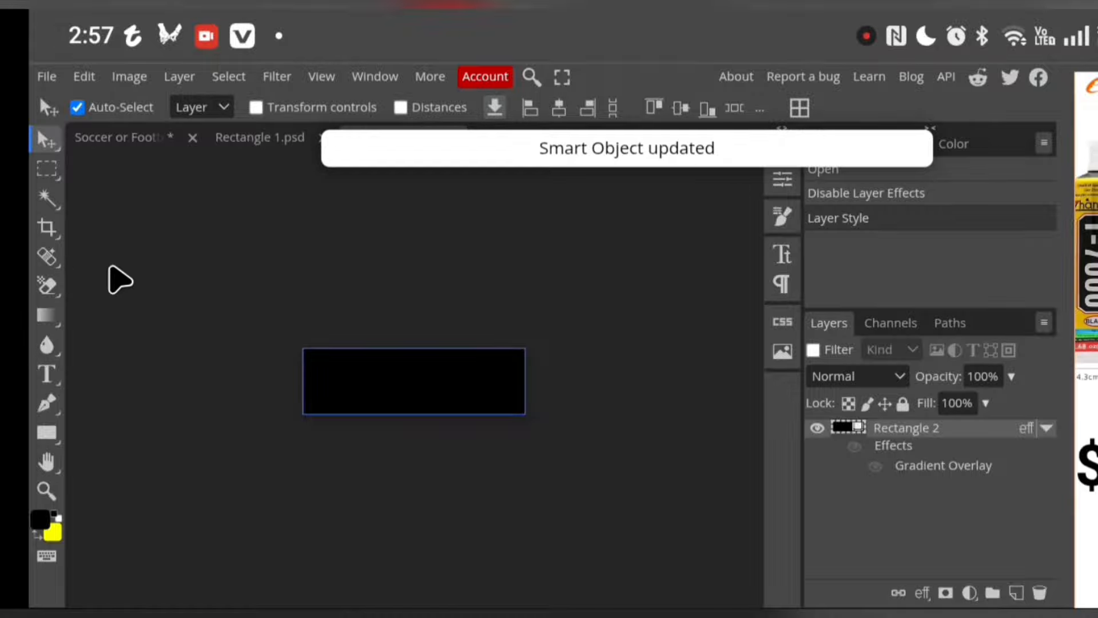
{"action": "left_click", "coordinate": [140, 139]}
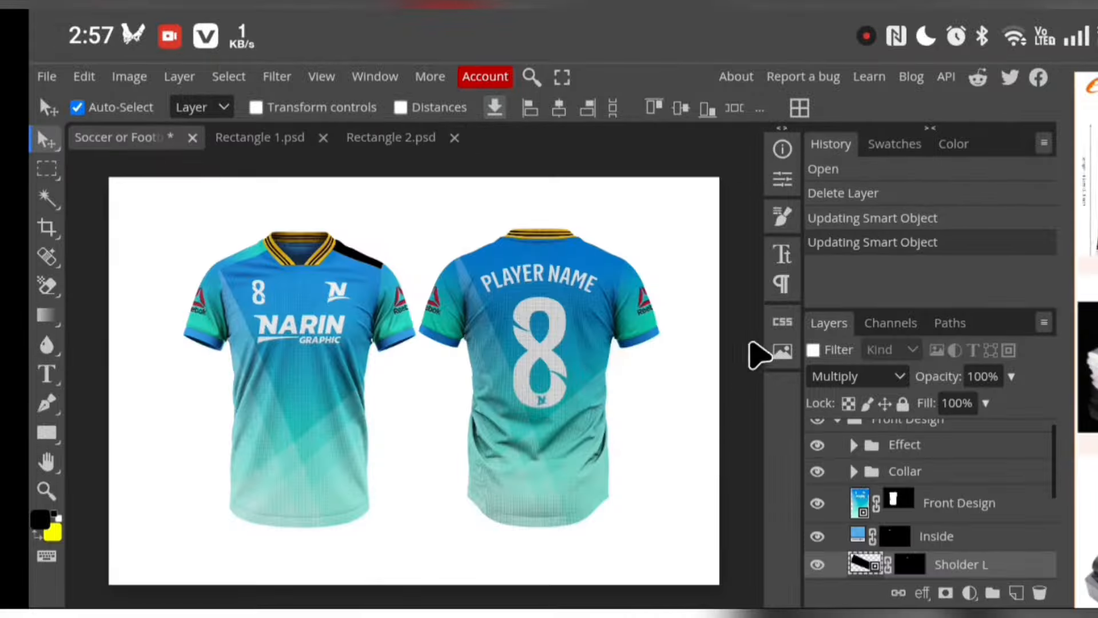
In the Sholder R smart object, disable the Rectangle 2 layer effects and set its fill colour to black (000000)
{"action": "scroll", "coordinate": [894, 503], "scroll_direction": "down", "scroll_amount": 3}
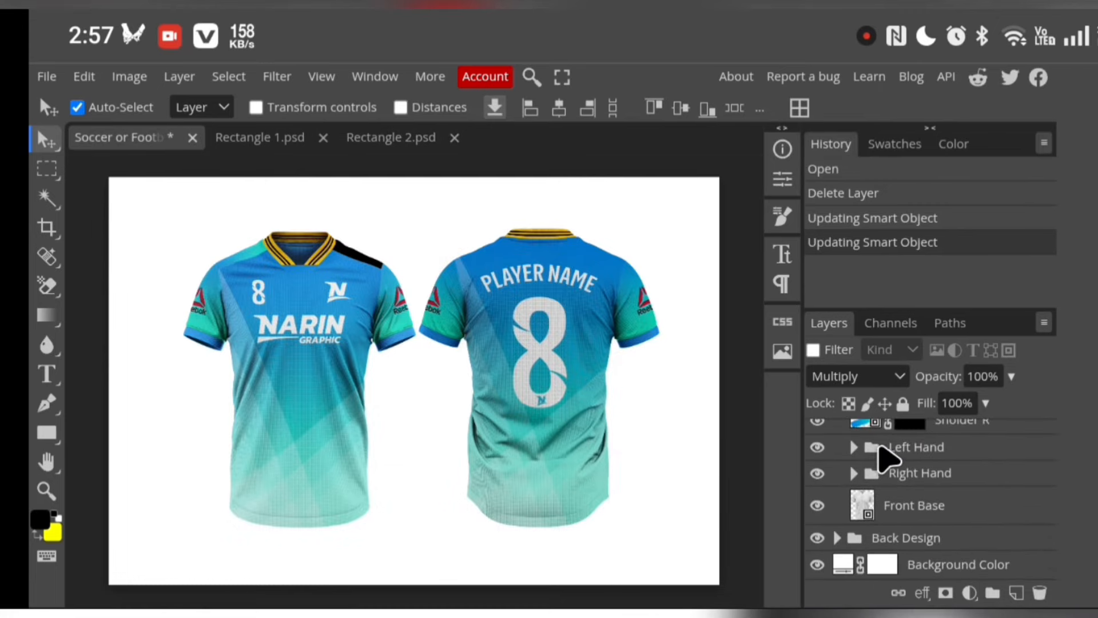
{"action": "scroll", "coordinate": [890, 457], "scroll_direction": "up", "scroll_amount": 3}
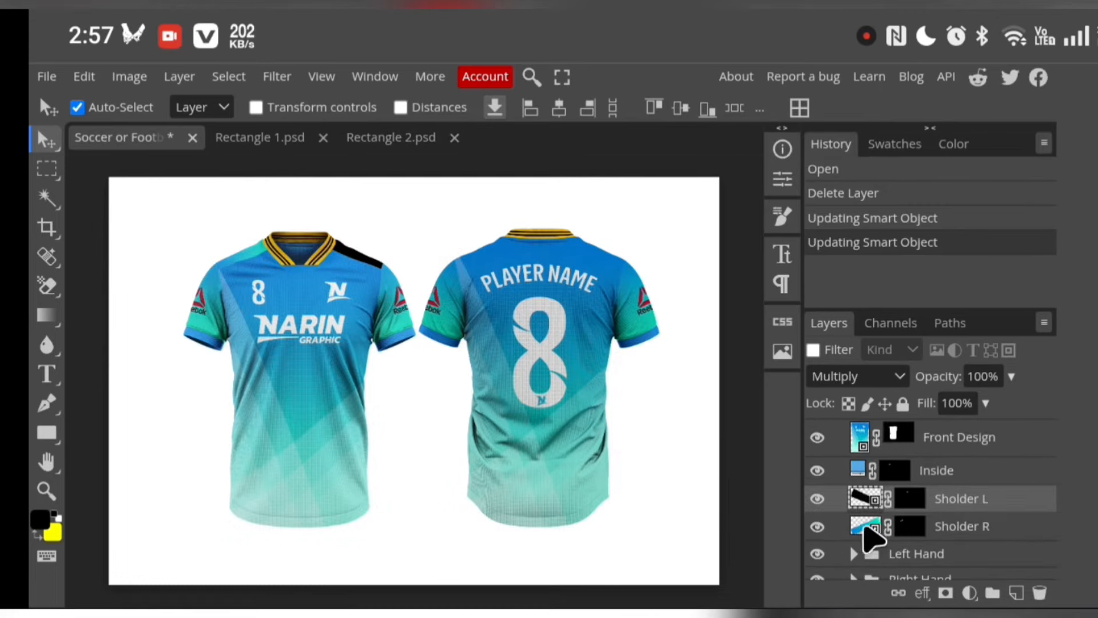
{"action": "left_click", "coordinate": [874, 530]}
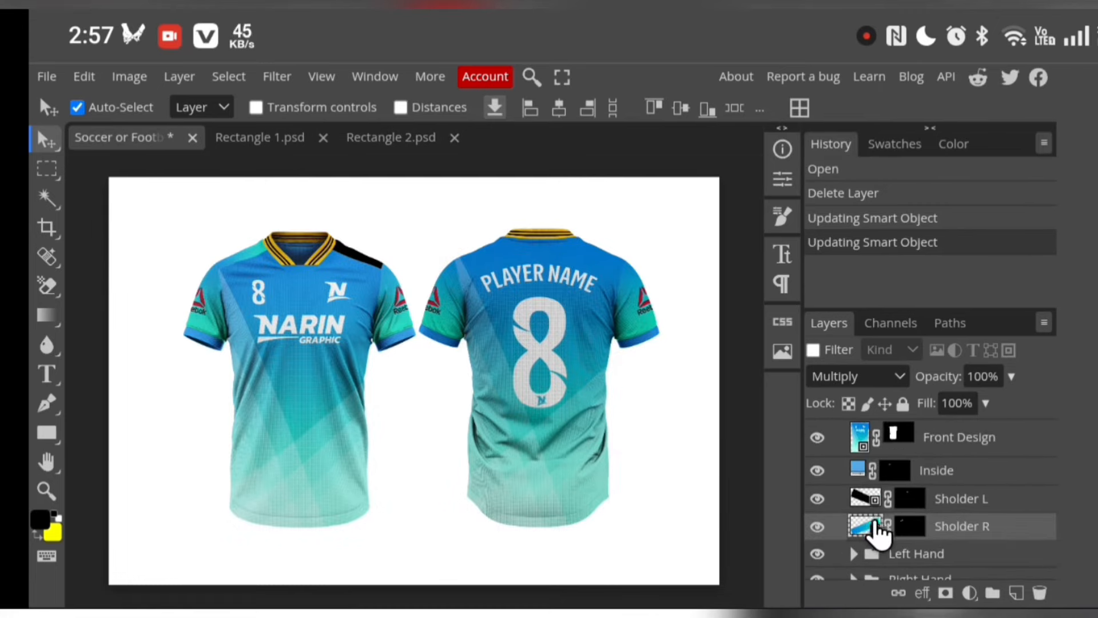
{"action": "double_click", "coordinate": [874, 526]}
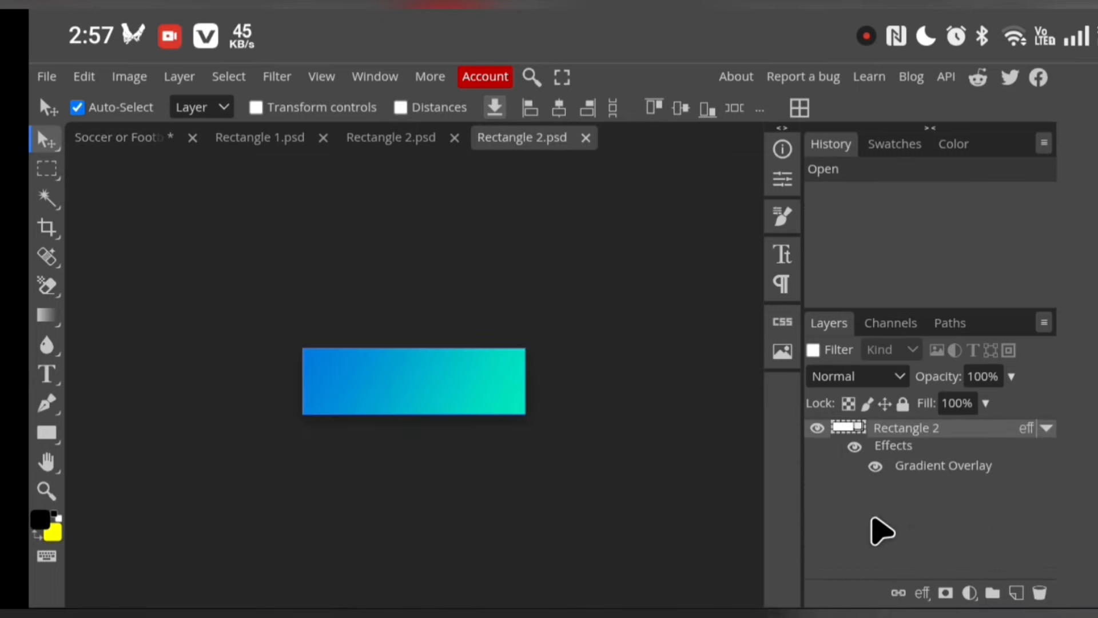
{"action": "left_click", "coordinate": [854, 447]}
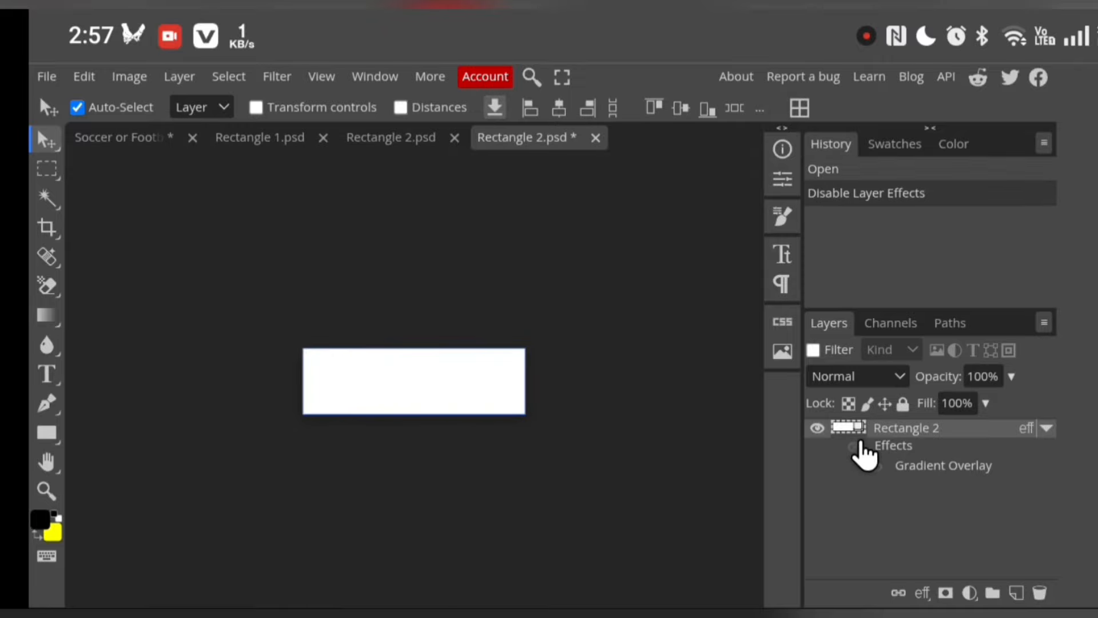
{"action": "double_click", "coordinate": [860, 431]}
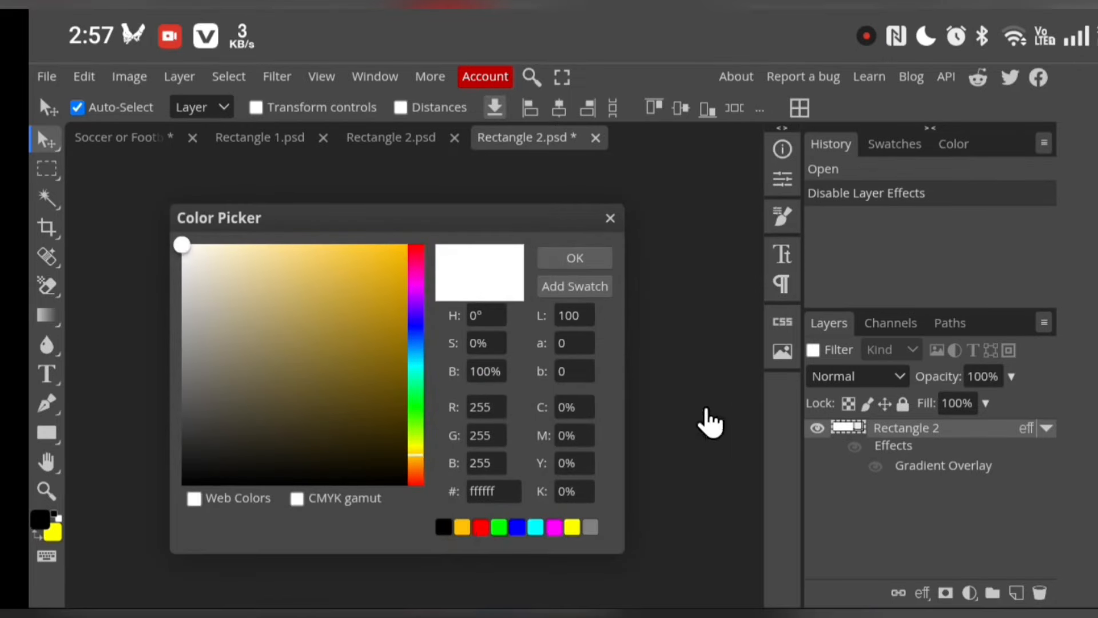
{"action": "left_click", "coordinate": [445, 527]}
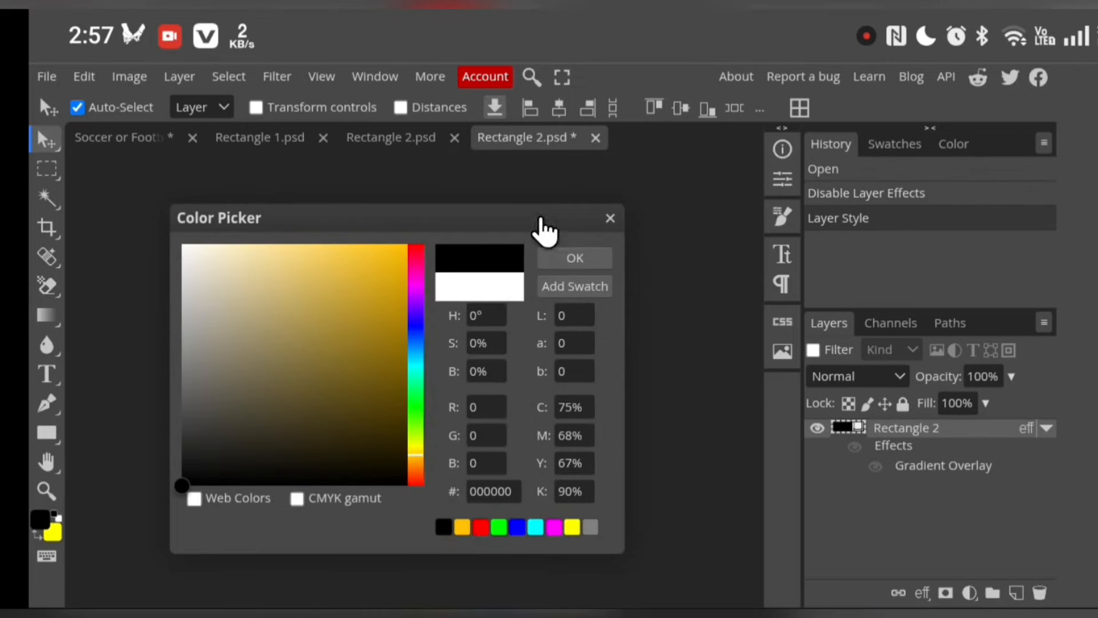
{"action": "left_click", "coordinate": [546, 258]}
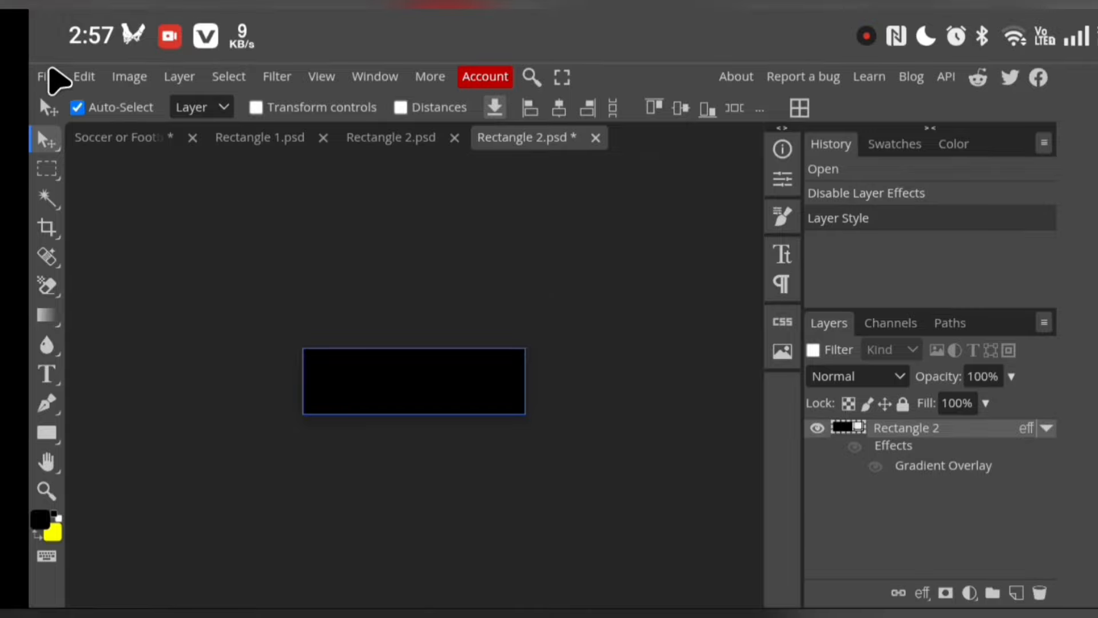
Save the Sholder R smart object and return to the jersey mockup document
{"action": "left_click", "coordinate": [52, 71]}
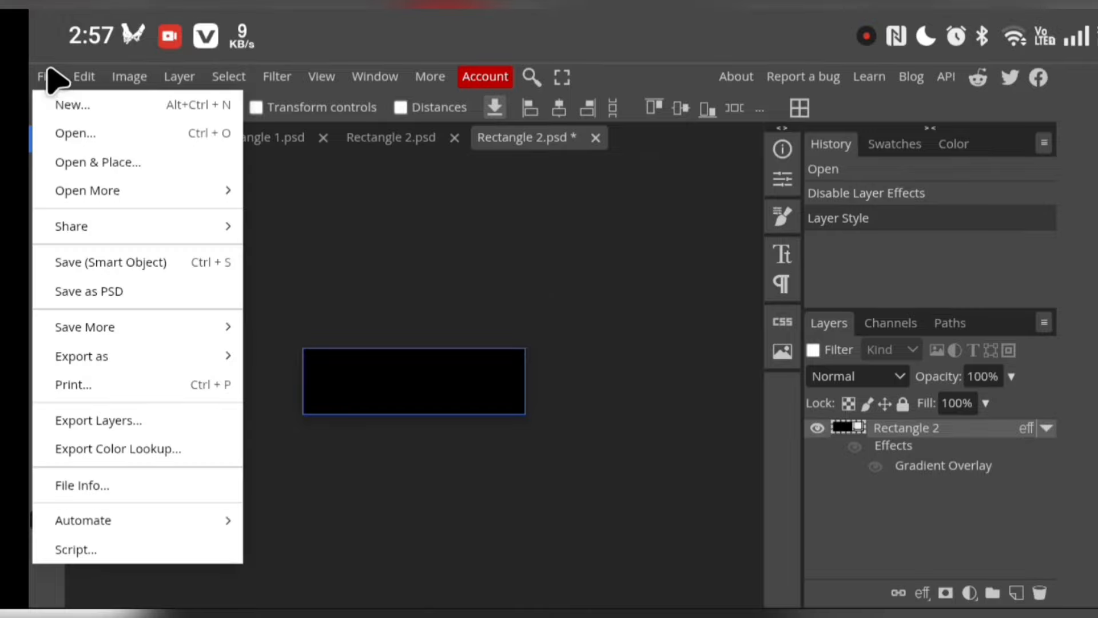
{"action": "left_click", "coordinate": [85, 263]}
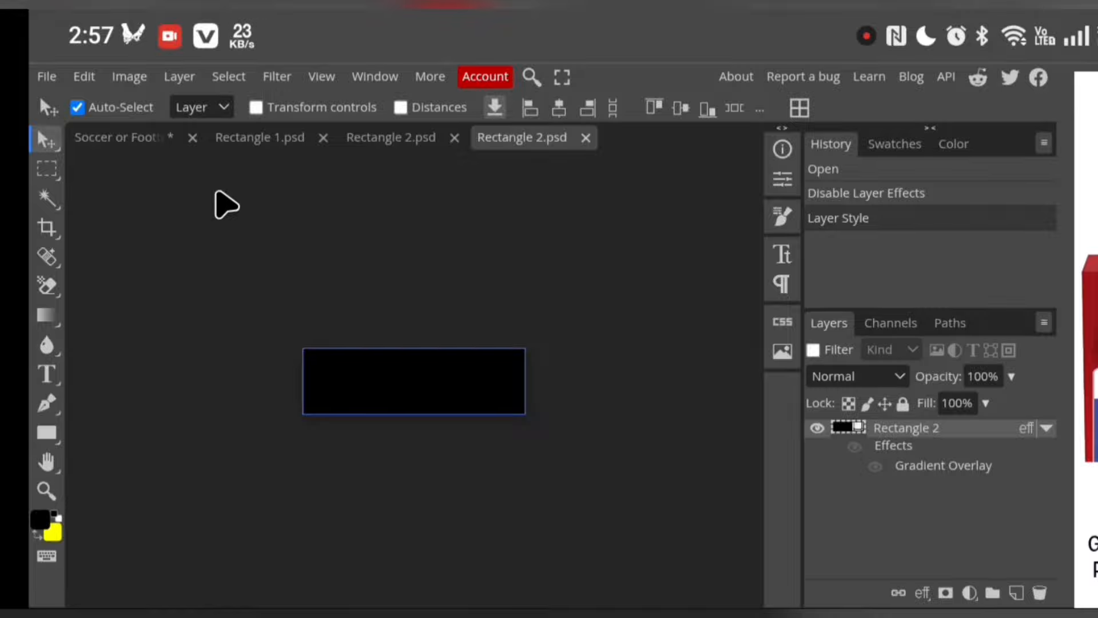
{"action": "left_click", "coordinate": [137, 137]}
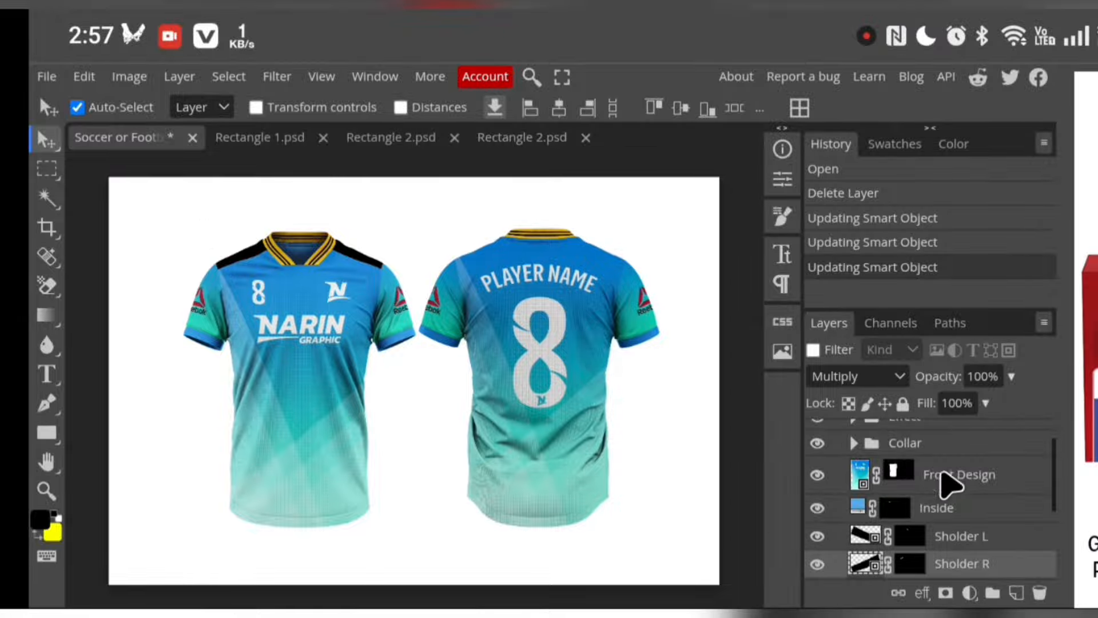
Open the L Hand smart object from the Left Hand group and delete its Reebok logo layer, Layer 1
{"action": "scroll", "coordinate": [952, 486], "scroll_direction": "down", "scroll_amount": 2}
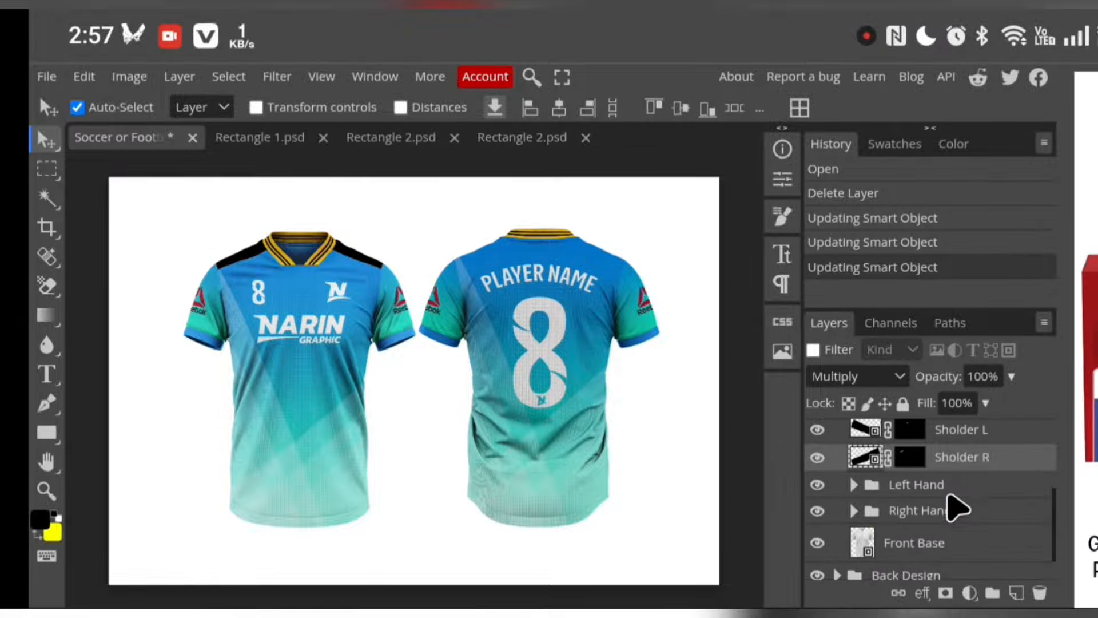
{"action": "left_click", "coordinate": [855, 485]}
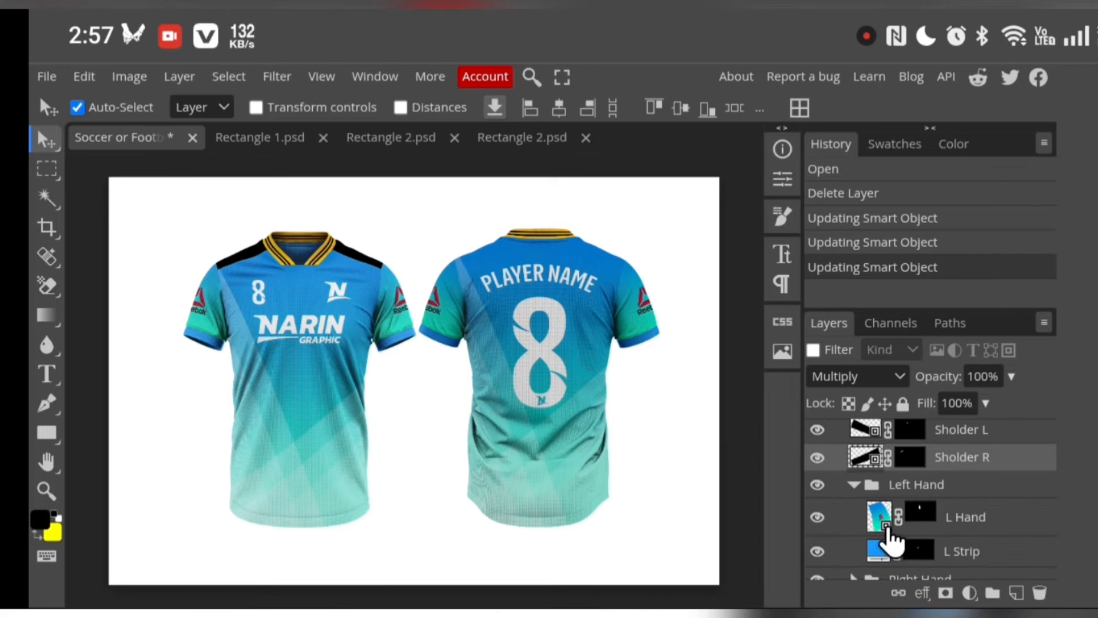
{"action": "double_click", "coordinate": [881, 516]}
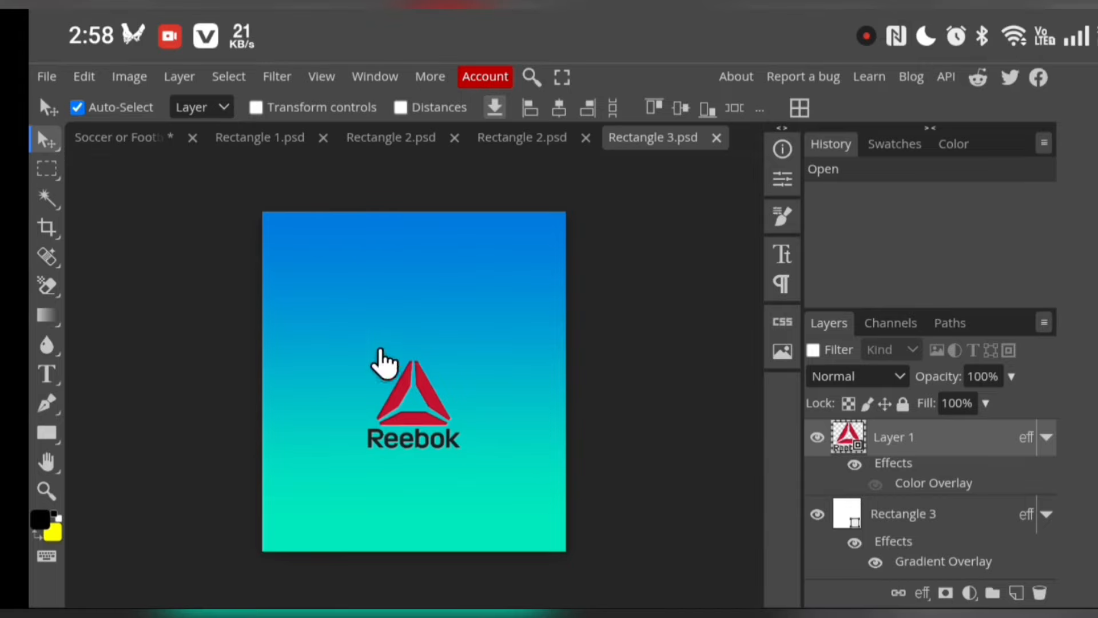
{"action": "left_click", "coordinate": [1040, 594]}
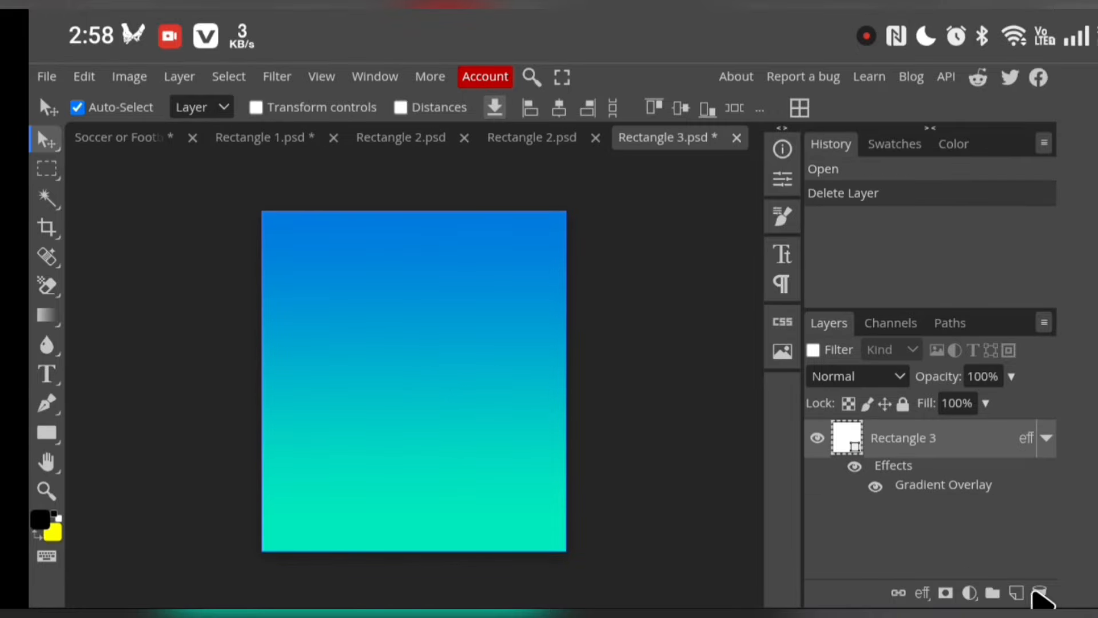
{"action": "left_click", "coordinate": [1039, 593]}
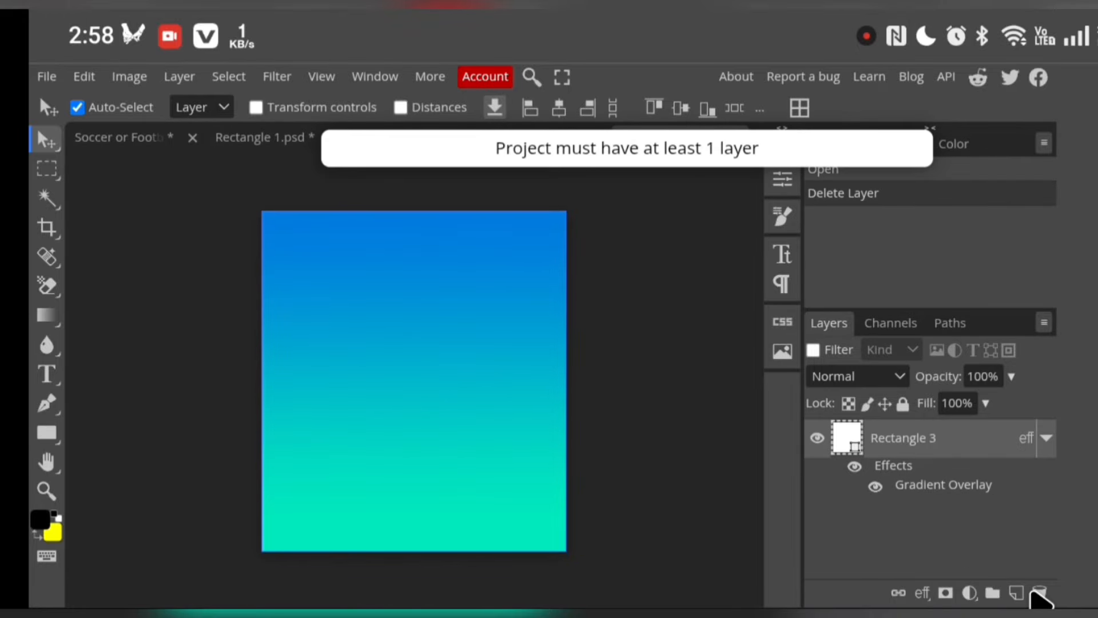
Disable the Rectangle 3 layer effects and set its fill colour to black (000000)
{"action": "left_click", "coordinate": [853, 467]}
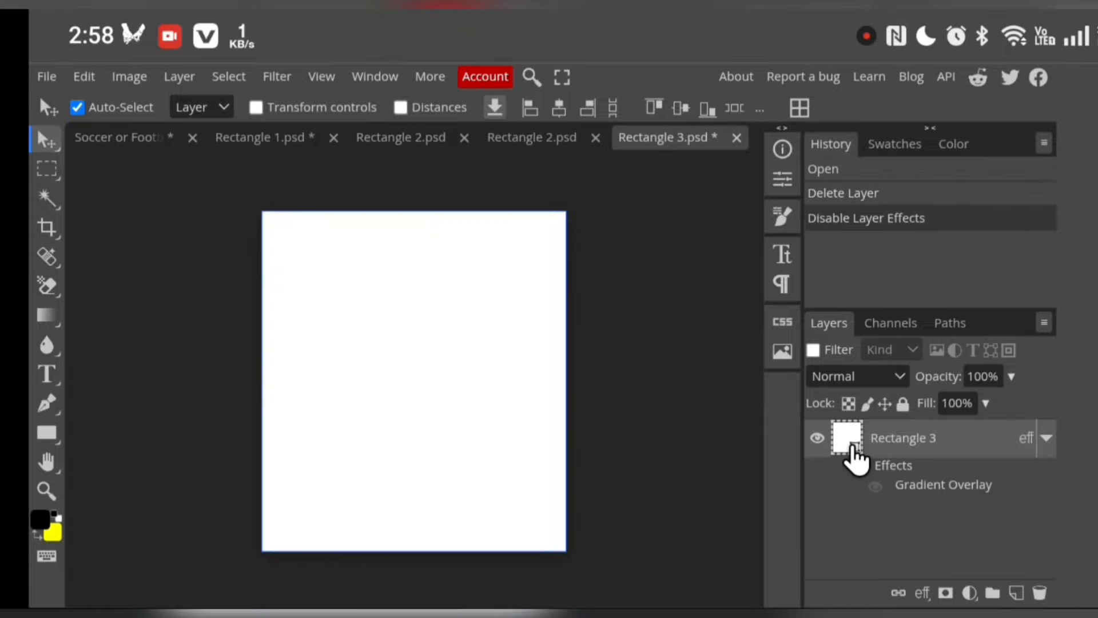
{"action": "double_click", "coordinate": [853, 446]}
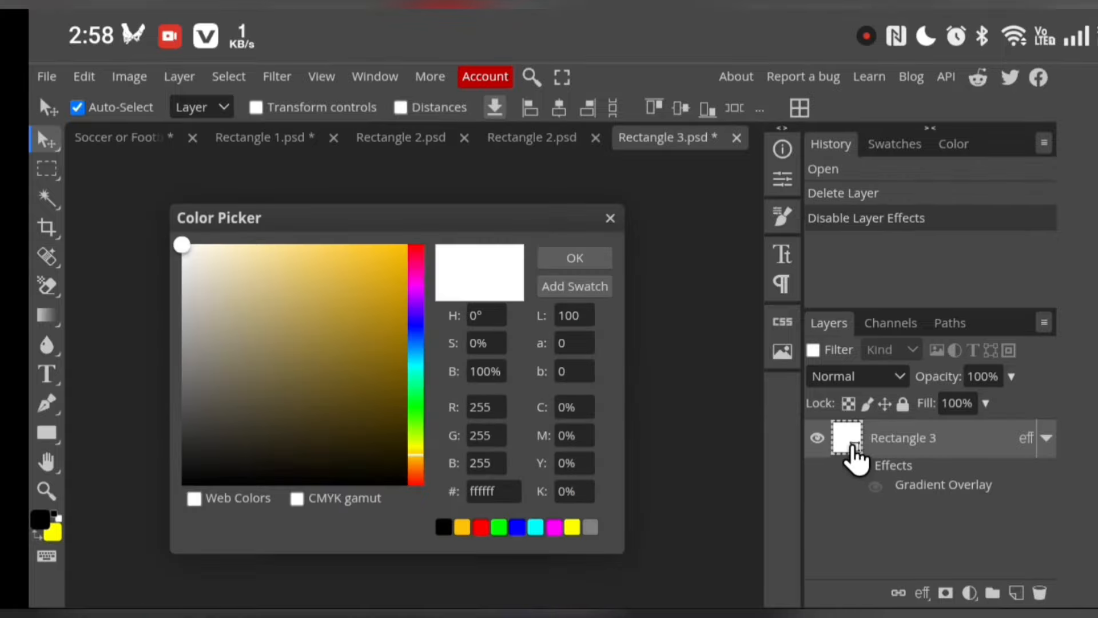
{"action": "left_click", "coordinate": [451, 526]}
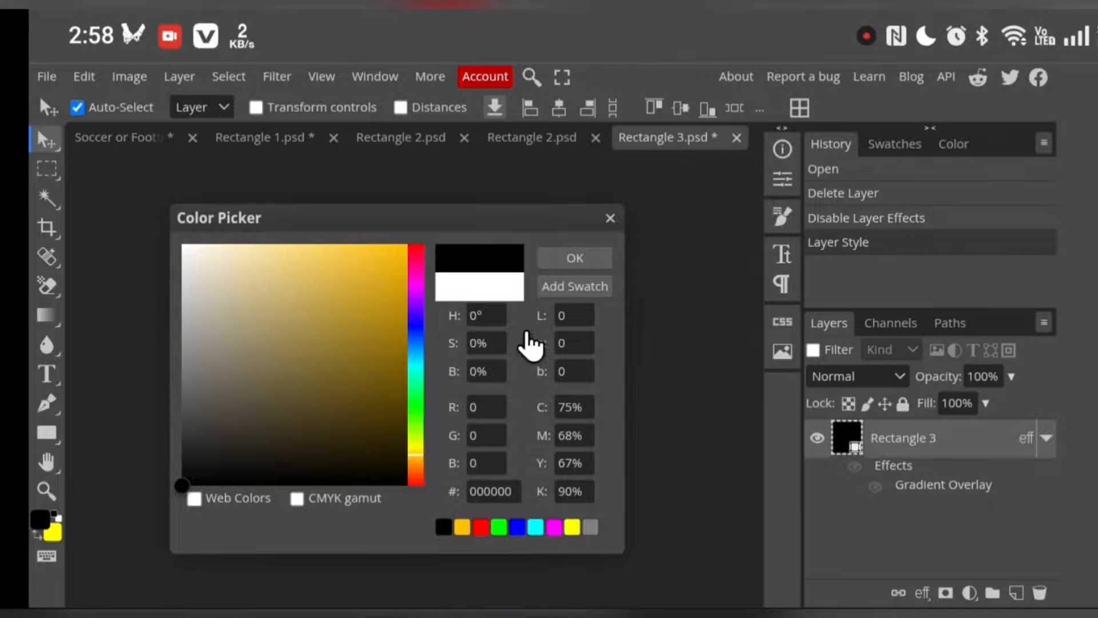
{"action": "left_click", "coordinate": [575, 259]}
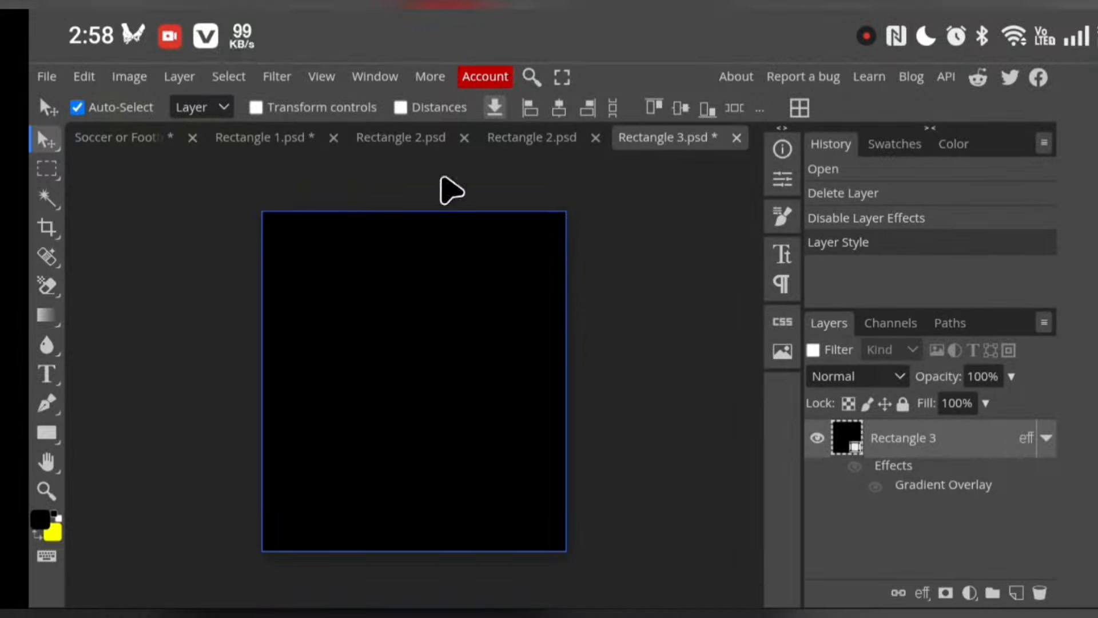
Save the L Hand smart object and return to the jersey mockup document
{"action": "left_click", "coordinate": [43, 80]}
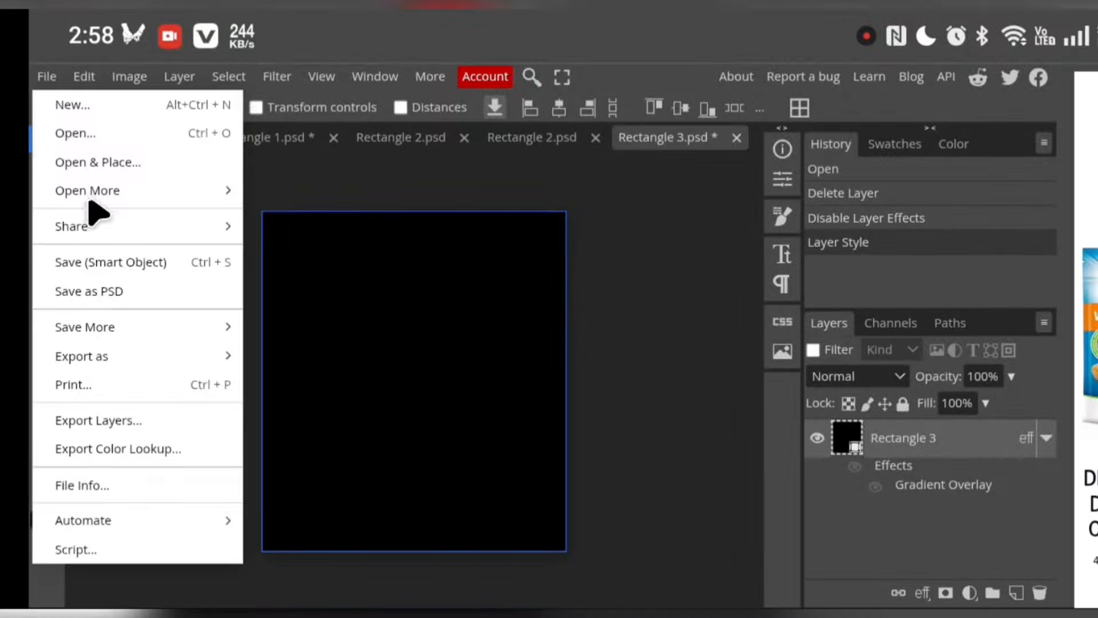
{"action": "left_click", "coordinate": [88, 263]}
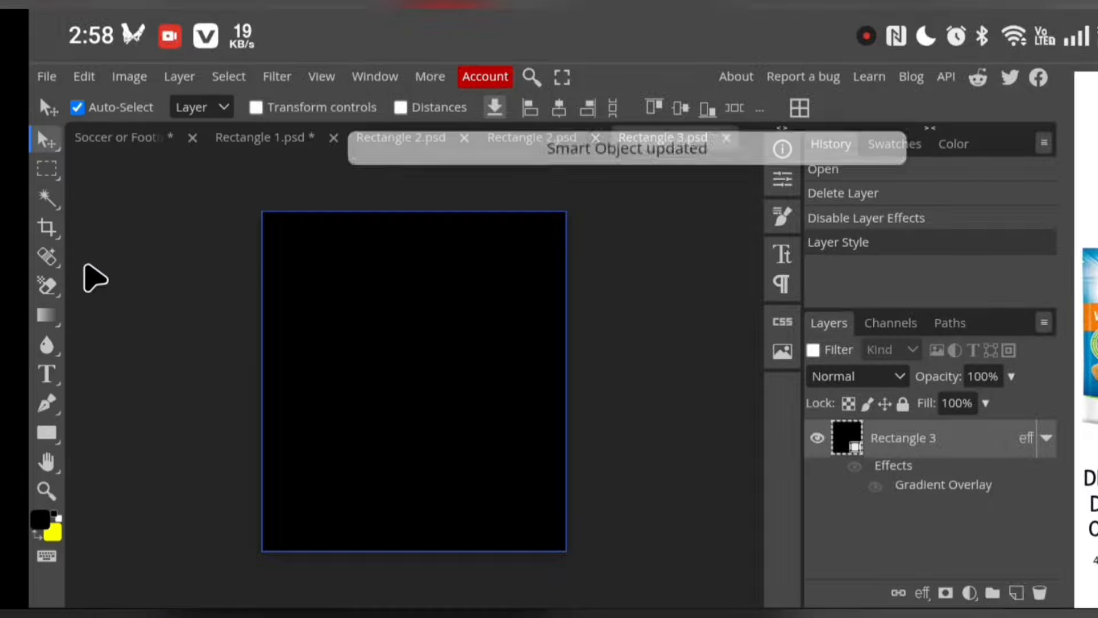
{"action": "left_click", "coordinate": [98, 136]}
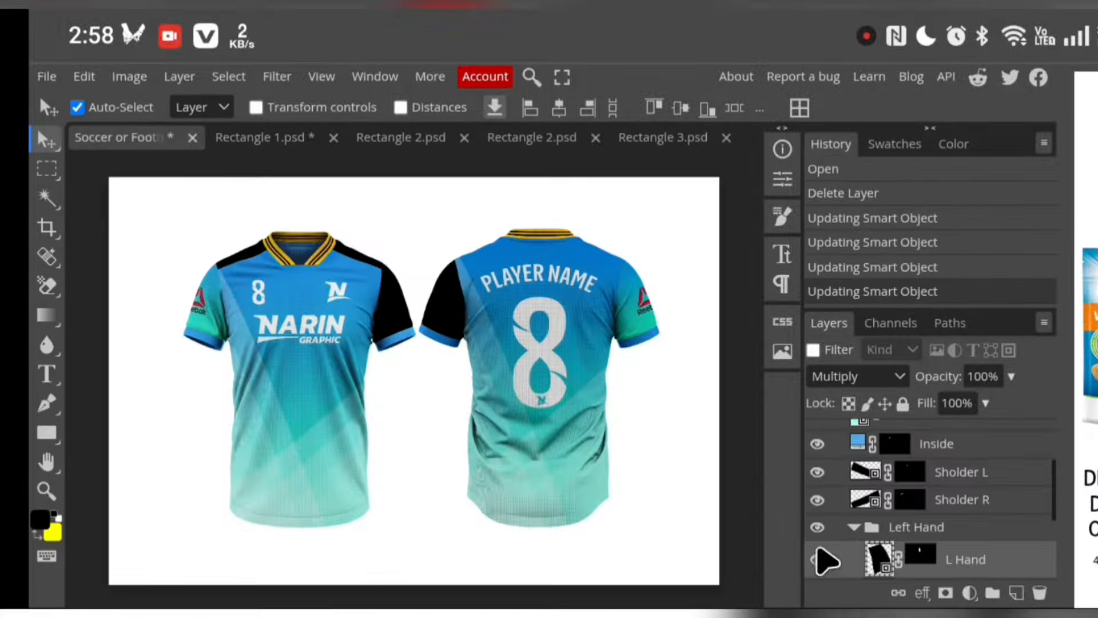
Set the L Strip fill layer in the Left Hand group to amber yellow (ffc107)
{"action": "scroll", "coordinate": [915, 504], "scroll_direction": "down", "scroll_amount": 2}
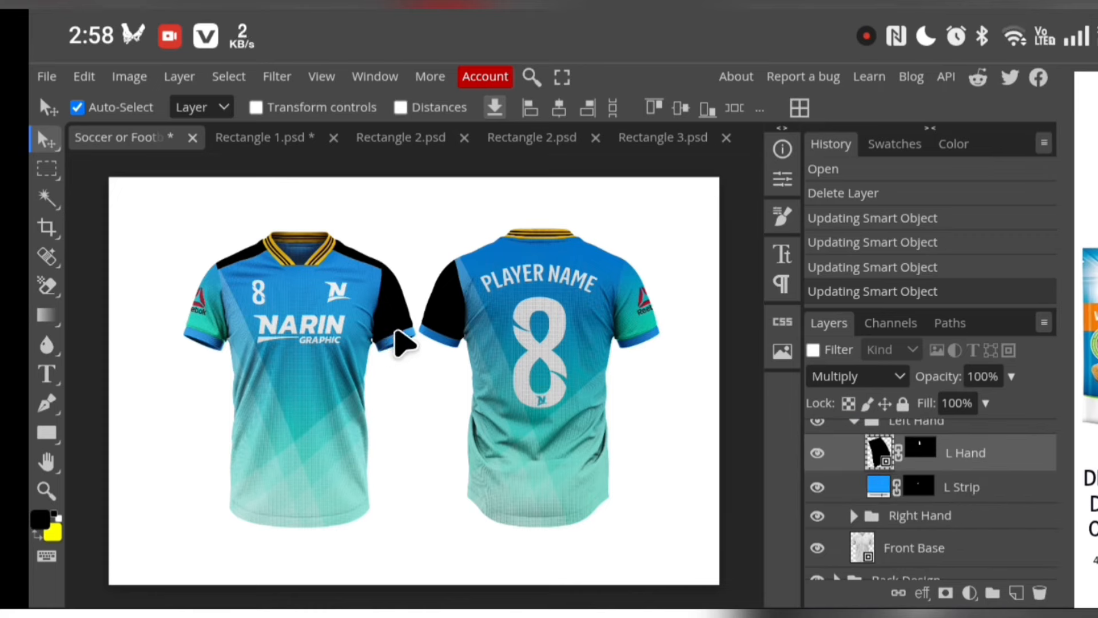
{"action": "left_click", "coordinate": [879, 489]}
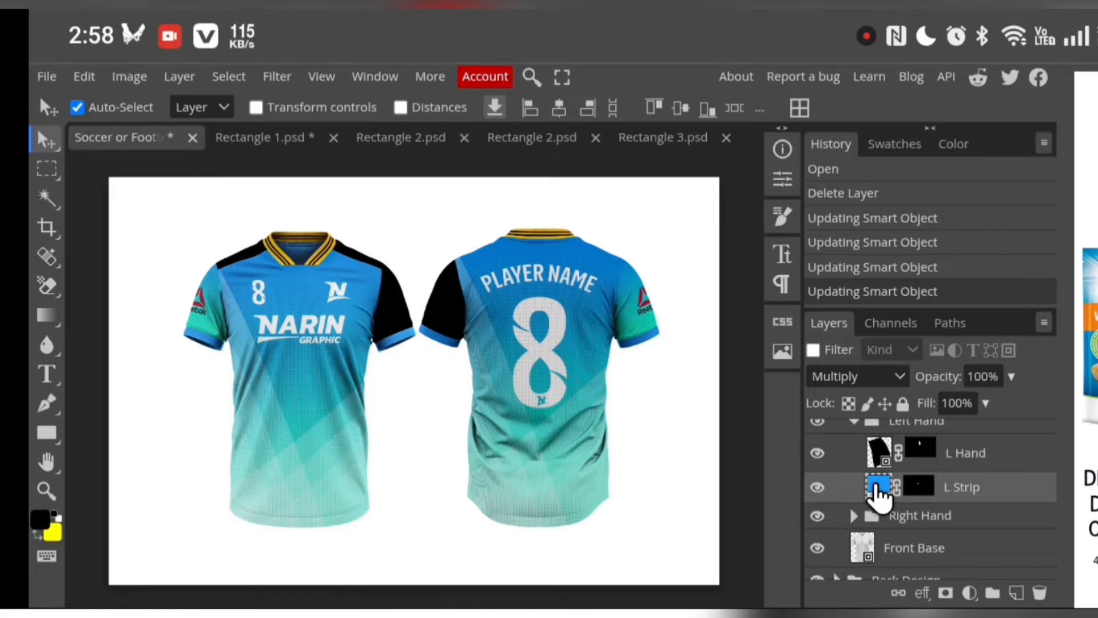
{"action": "double_click", "coordinate": [864, 492]}
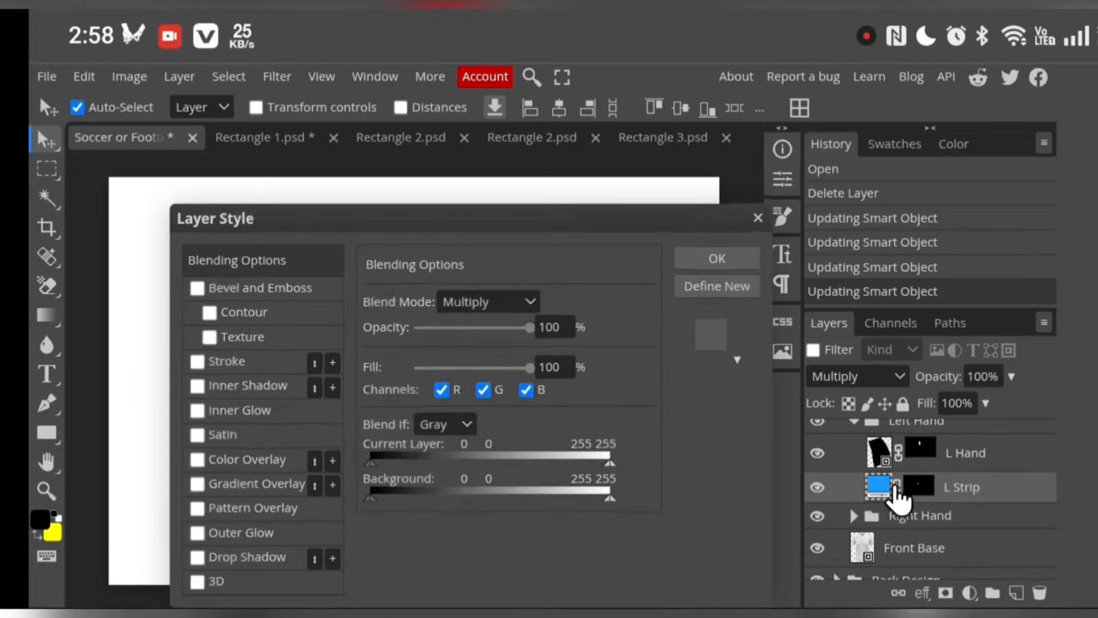
{"action": "left_click", "coordinate": [762, 213]}
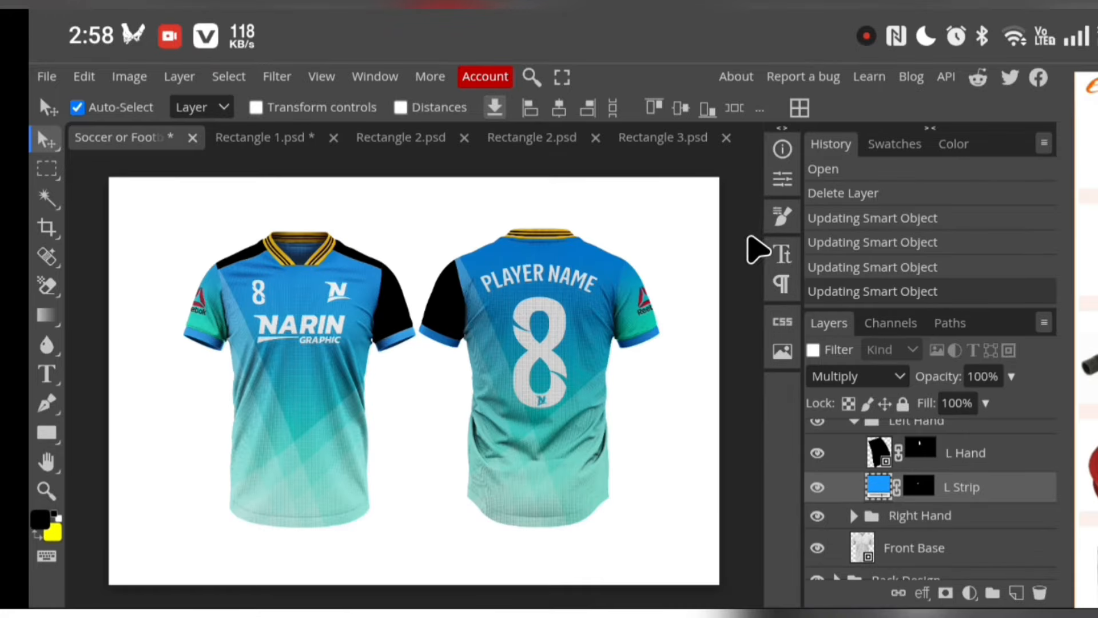
{"action": "double_click", "coordinate": [879, 488]}
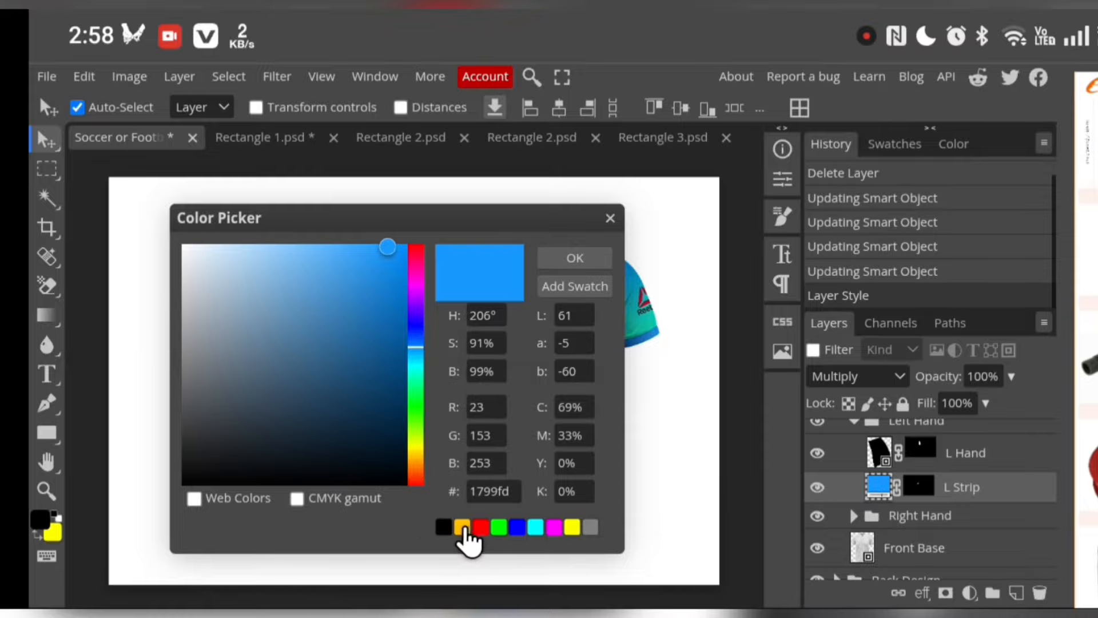
{"action": "left_click", "coordinate": [462, 527]}
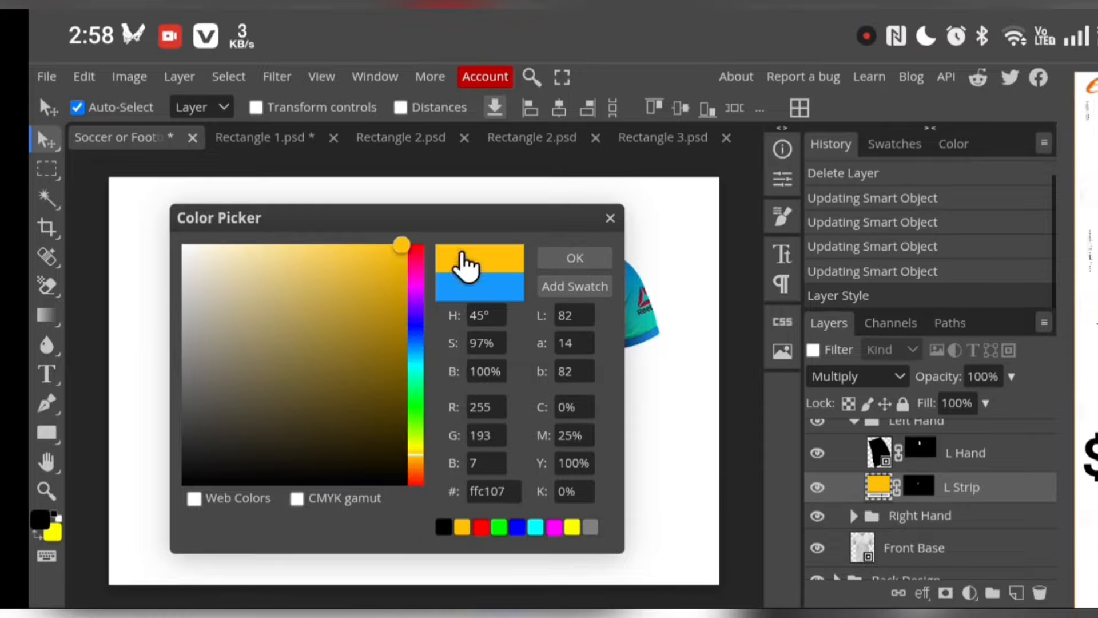
{"action": "left_click", "coordinate": [575, 261]}
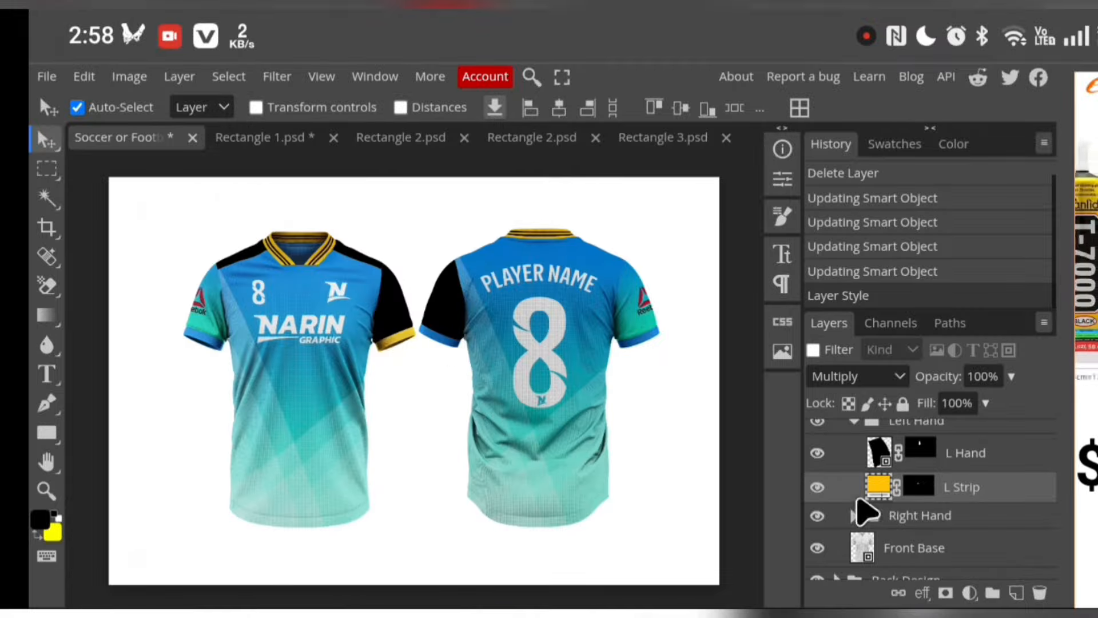
Open the R Hand smart object from the Right Hand group and delete its Reebok logo layer, Layer 1
{"action": "left_click", "coordinate": [856, 421]}
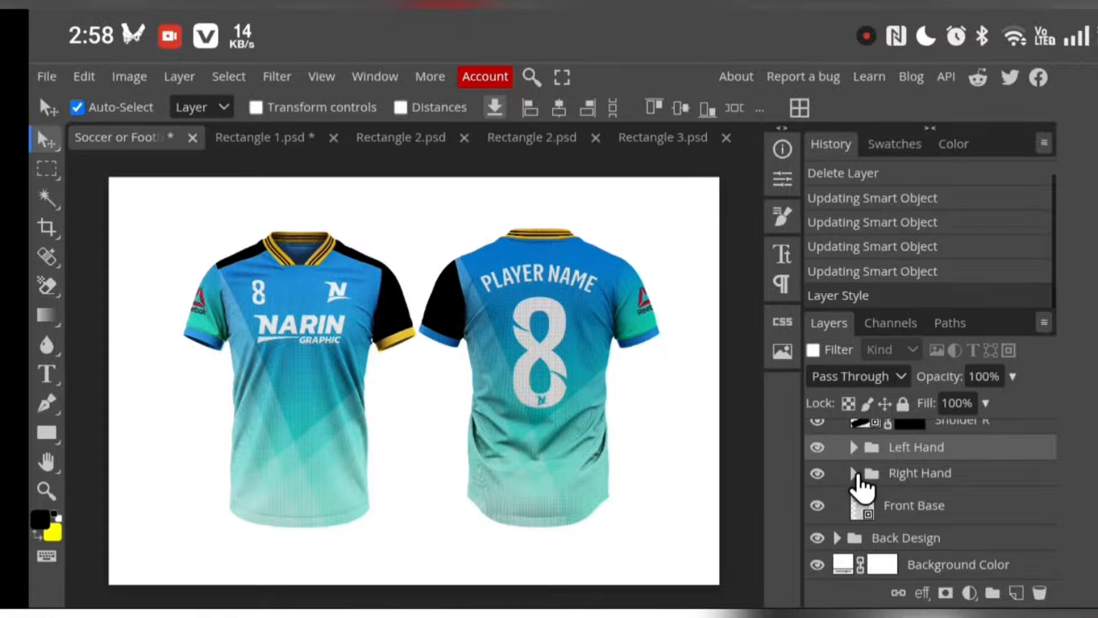
{"action": "left_click", "coordinate": [854, 474]}
{"action": "double_click", "coordinate": [879, 505]}
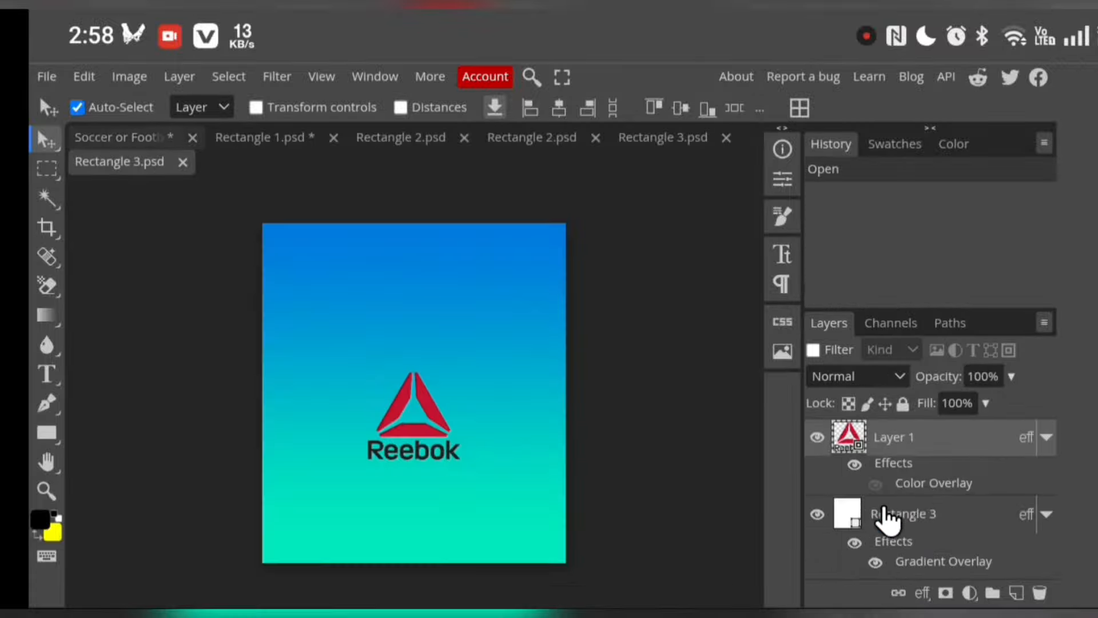
{"action": "left_click", "coordinate": [1039, 592]}
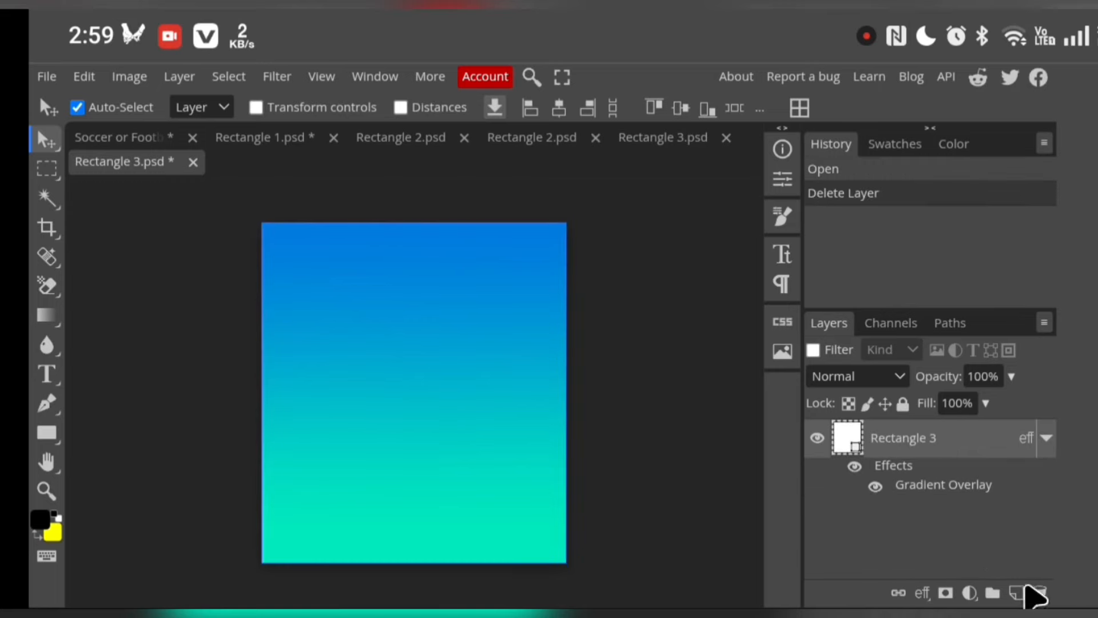
In the R Hand smart object, disable the Rectangle 3 layer effects and set its fill colour to black
{"action": "left_click", "coordinate": [855, 466]}
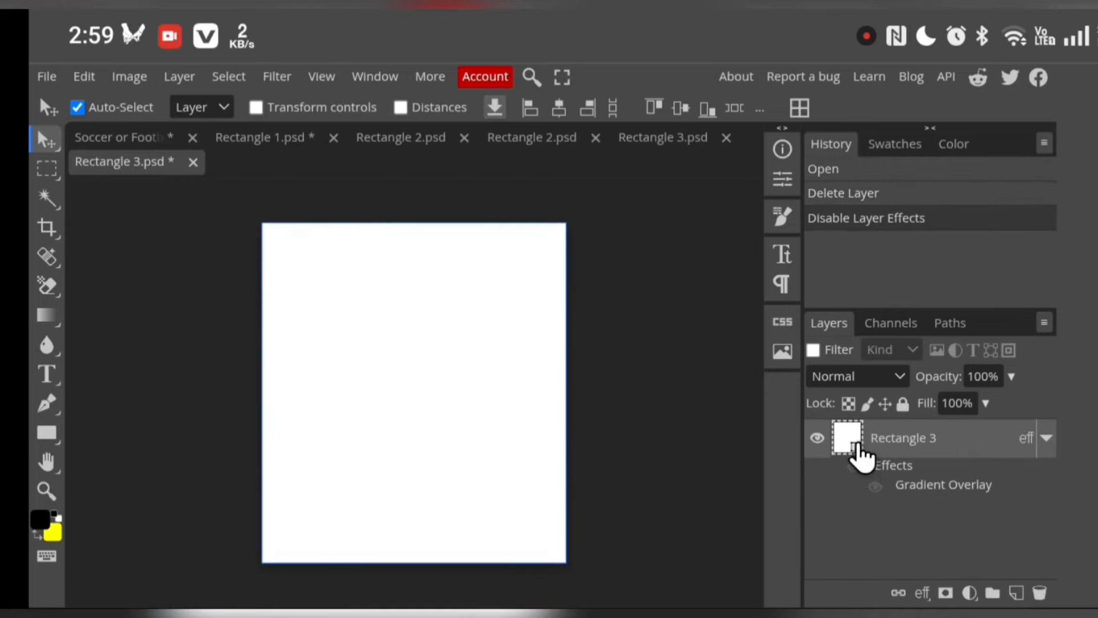
{"action": "double_click", "coordinate": [858, 449]}
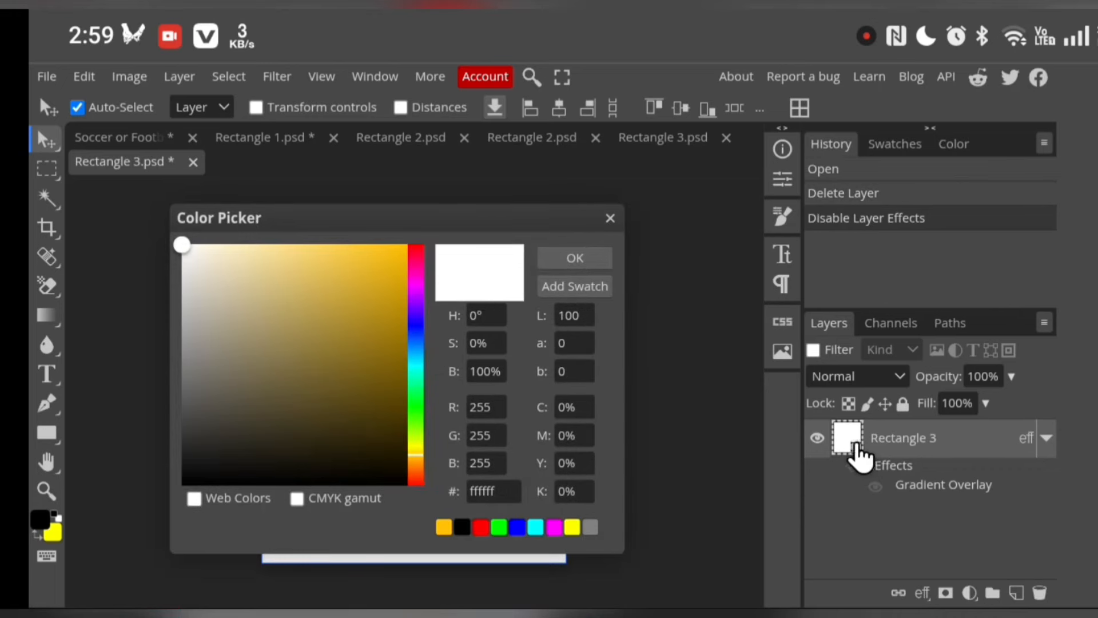
{"action": "left_click", "coordinate": [462, 526]}
{"action": "left_click", "coordinate": [593, 263]}
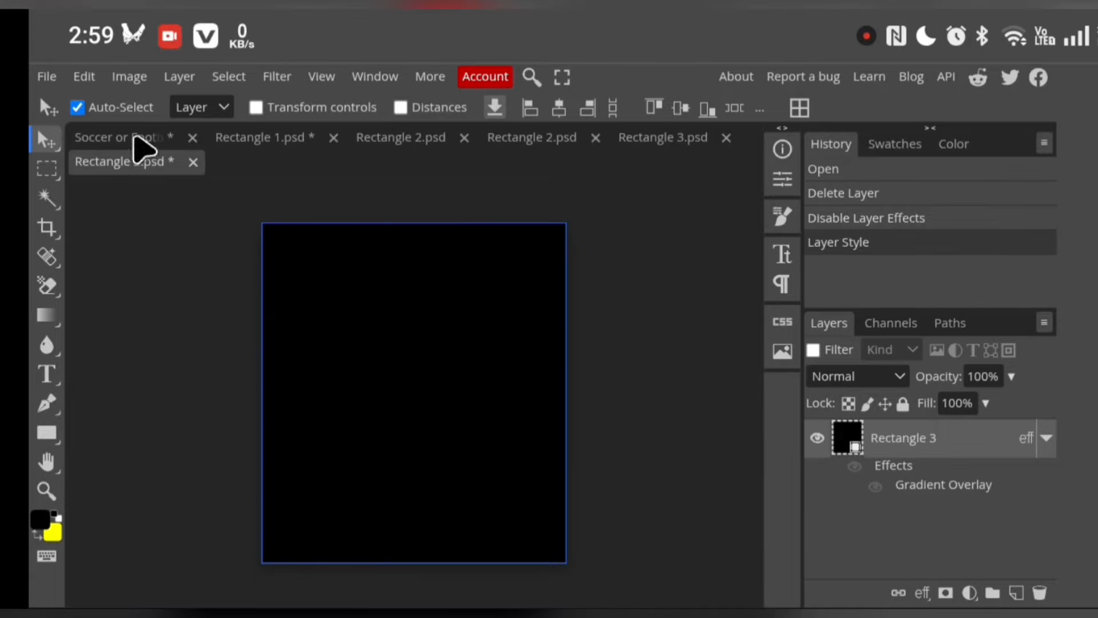
Save the R Hand smart object and return to the jersey mockup document
{"action": "left_click", "coordinate": [46, 76]}
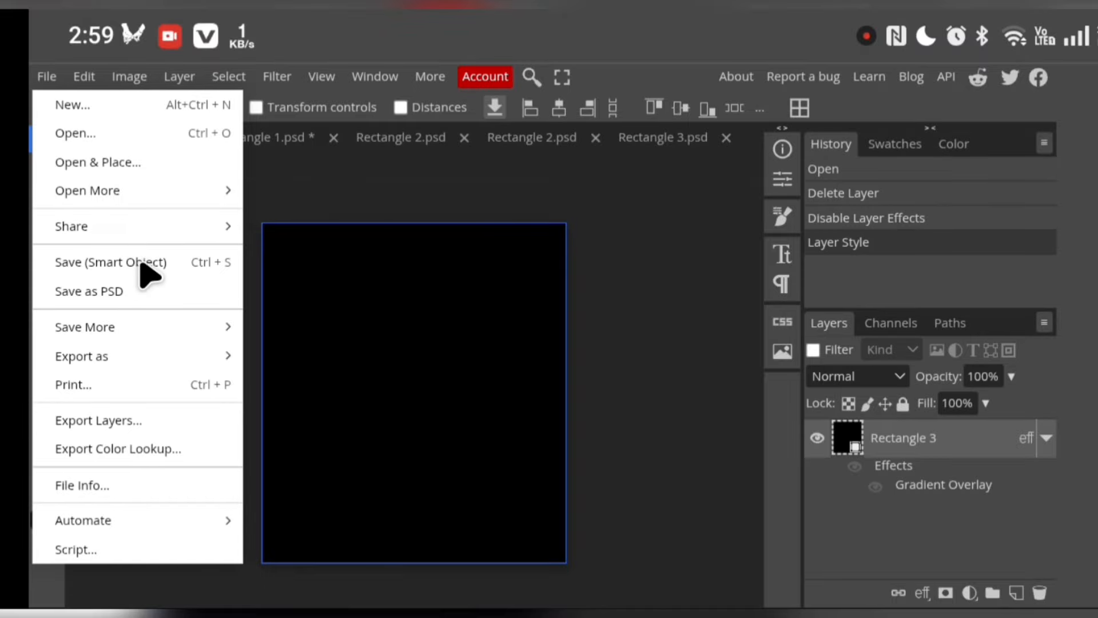
{"action": "left_click", "coordinate": [142, 262]}
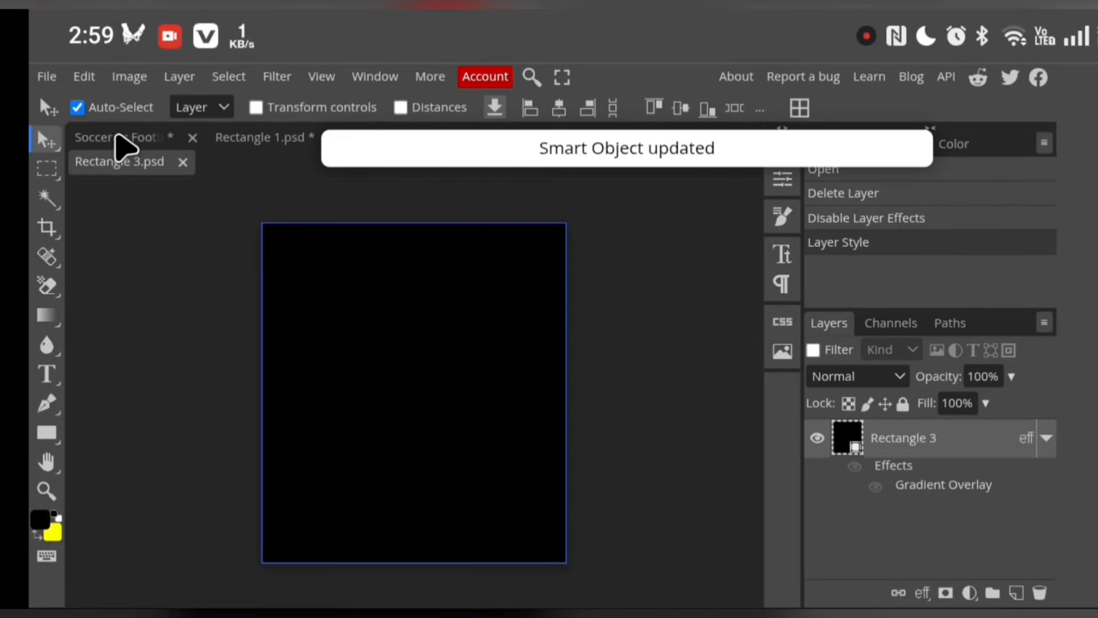
{"action": "left_click", "coordinate": [118, 137]}
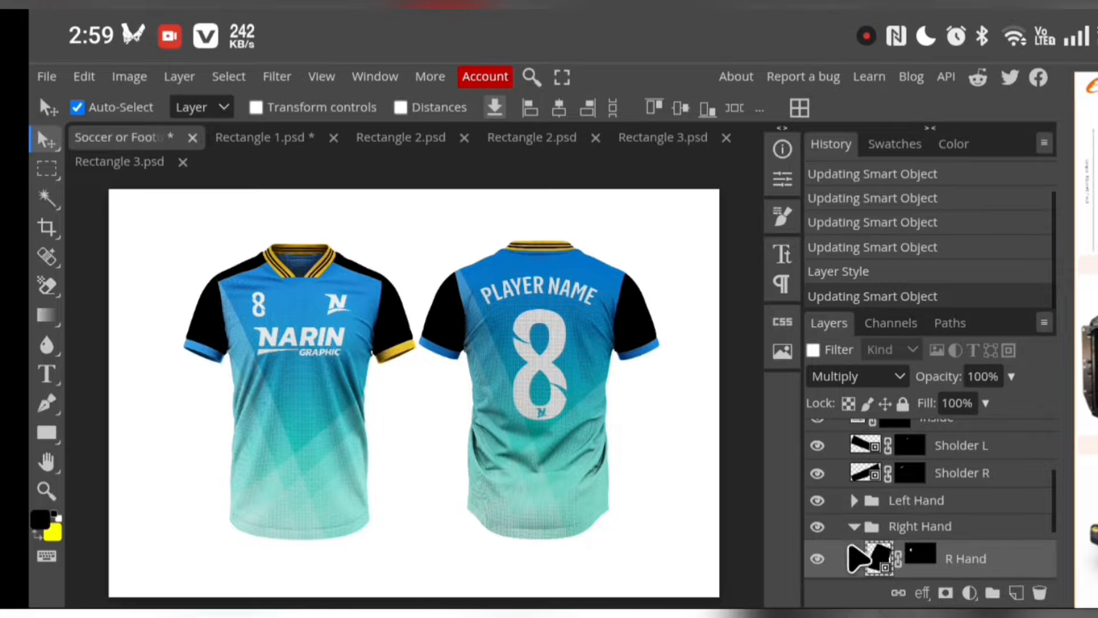
Set the R Stripe fill layer in the Right Hand group to the same amber yellow (ffc107)
{"action": "scroll", "coordinate": [973, 544], "scroll_direction": "down", "scroll_amount": 3}
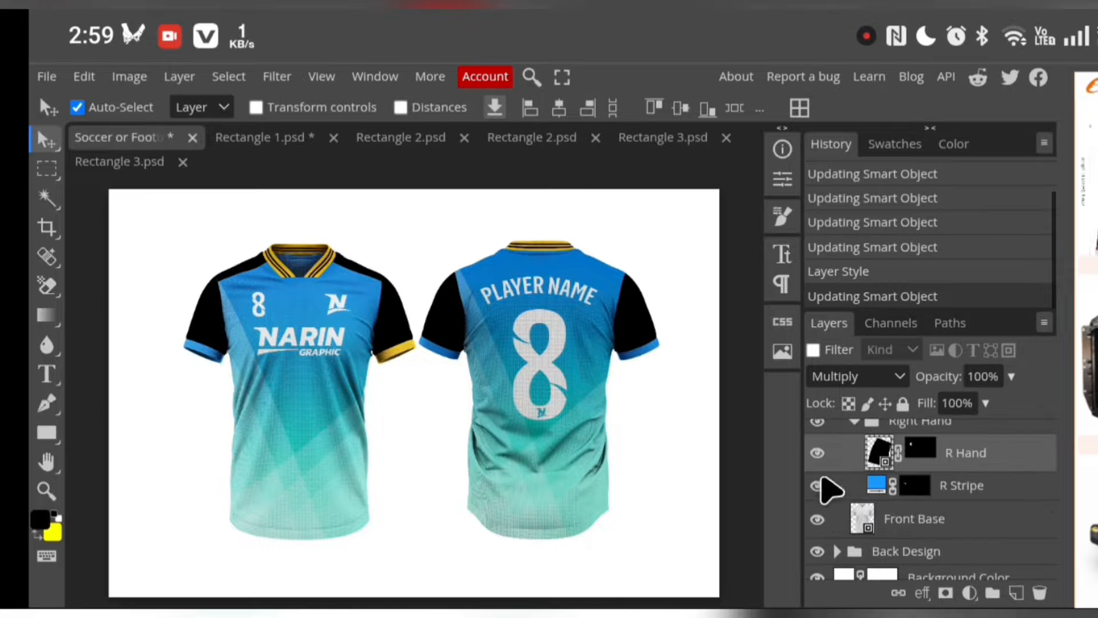
{"action": "left_click", "coordinate": [886, 498]}
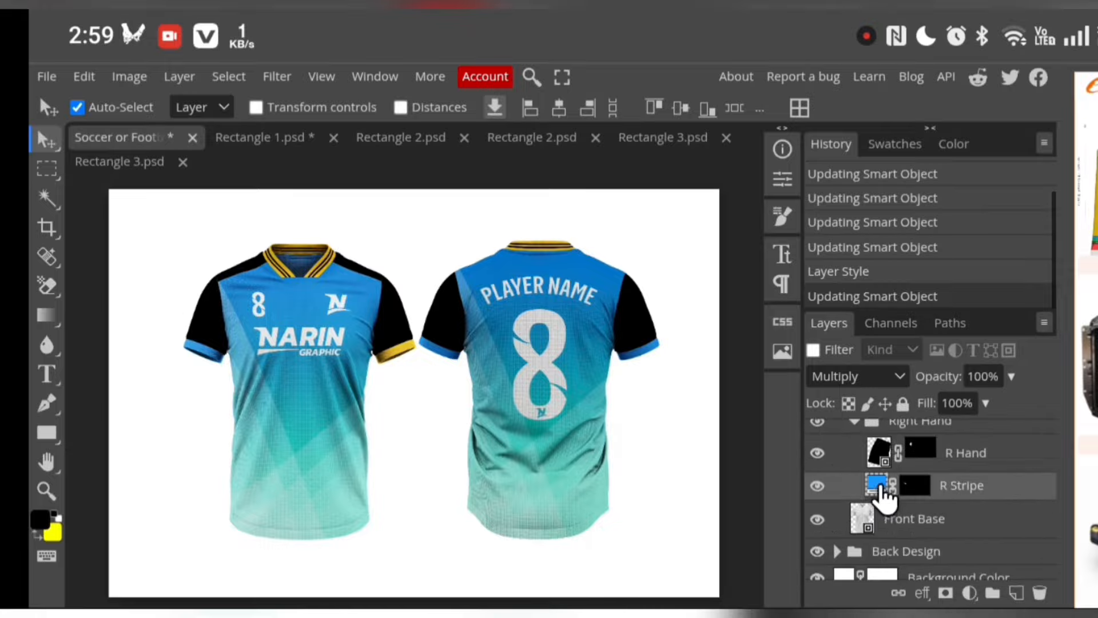
{"action": "double_click", "coordinate": [881, 488]}
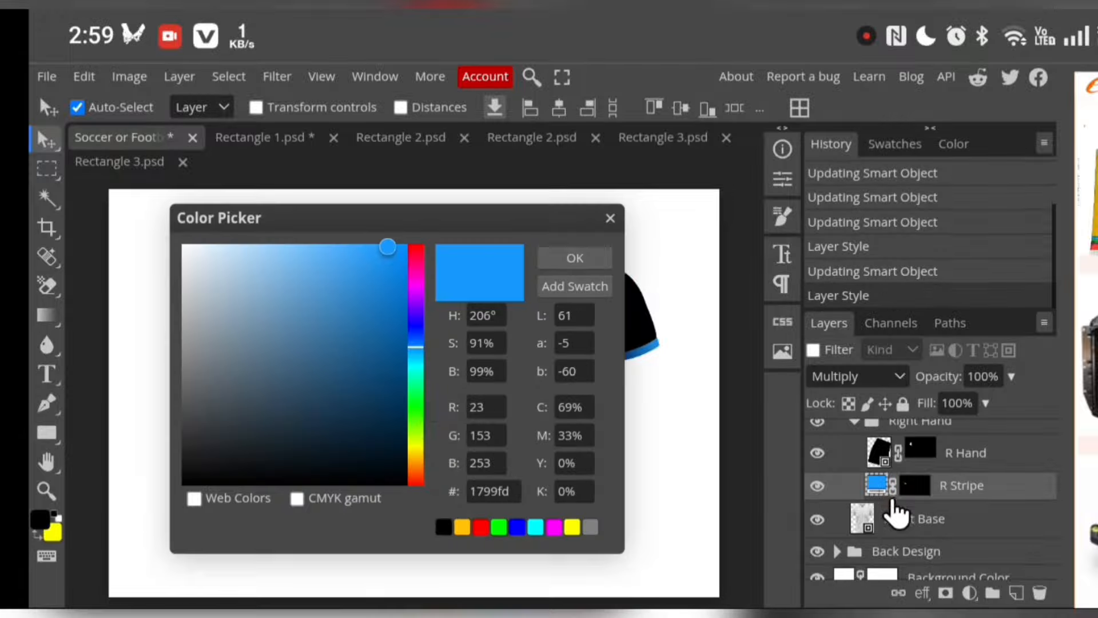
{"action": "left_click", "coordinate": [463, 526]}
{"action": "left_click", "coordinate": [566, 260]}
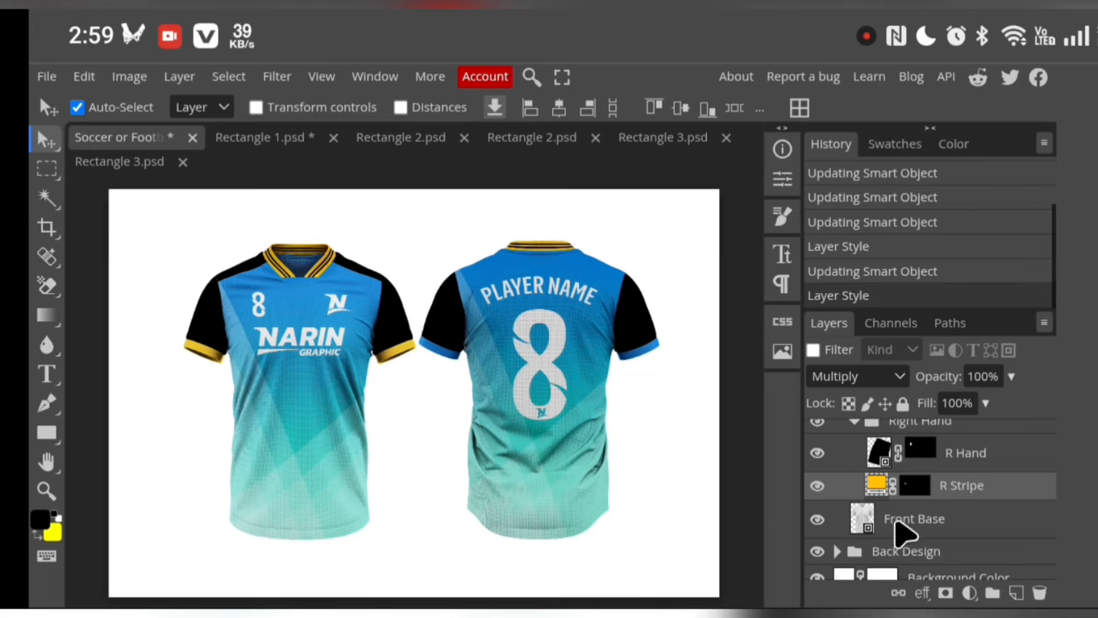
Collapse the Right Hand group and open the Front Design smart object for editing
{"action": "scroll", "coordinate": [904, 530], "scroll_direction": "up", "scroll_amount": 2}
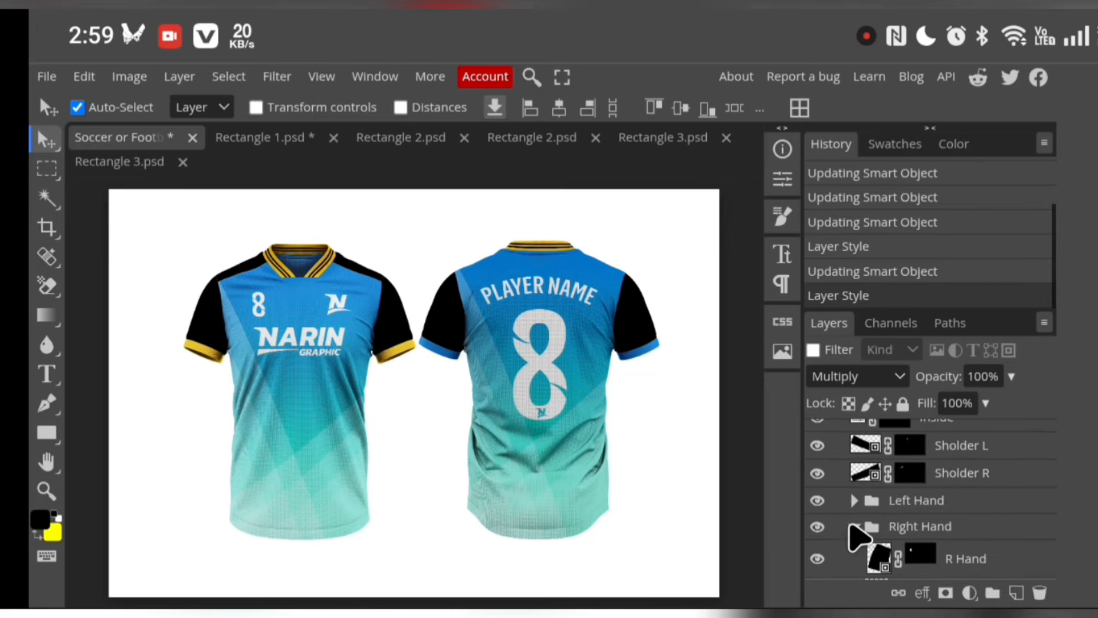
{"action": "left_click", "coordinate": [852, 526]}
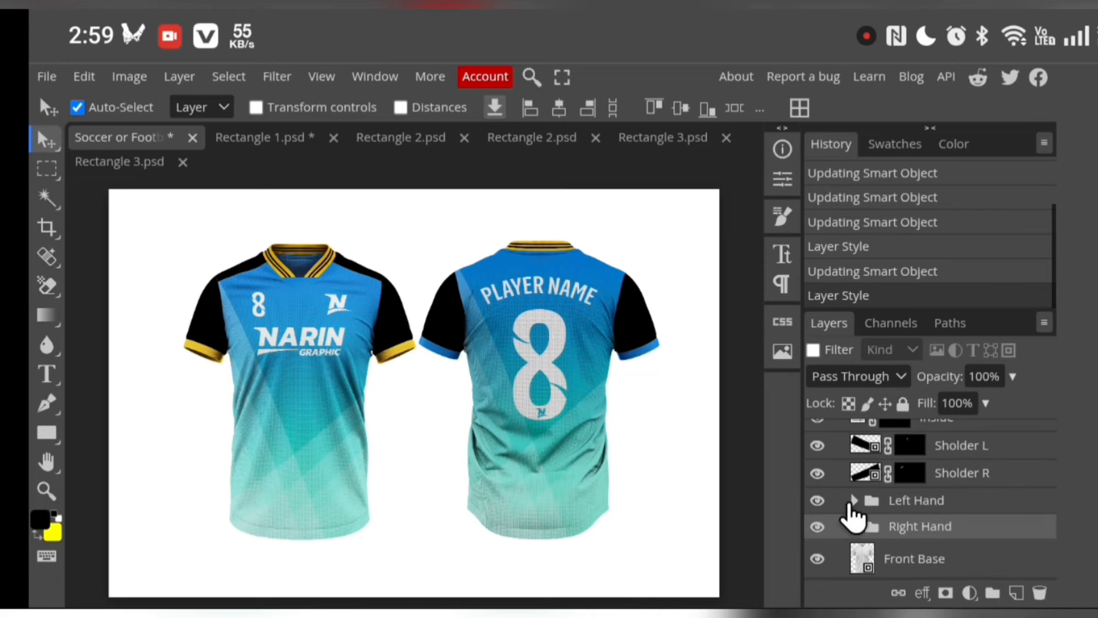
{"action": "scroll", "coordinate": [924, 492], "scroll_direction": "up", "scroll_amount": 2}
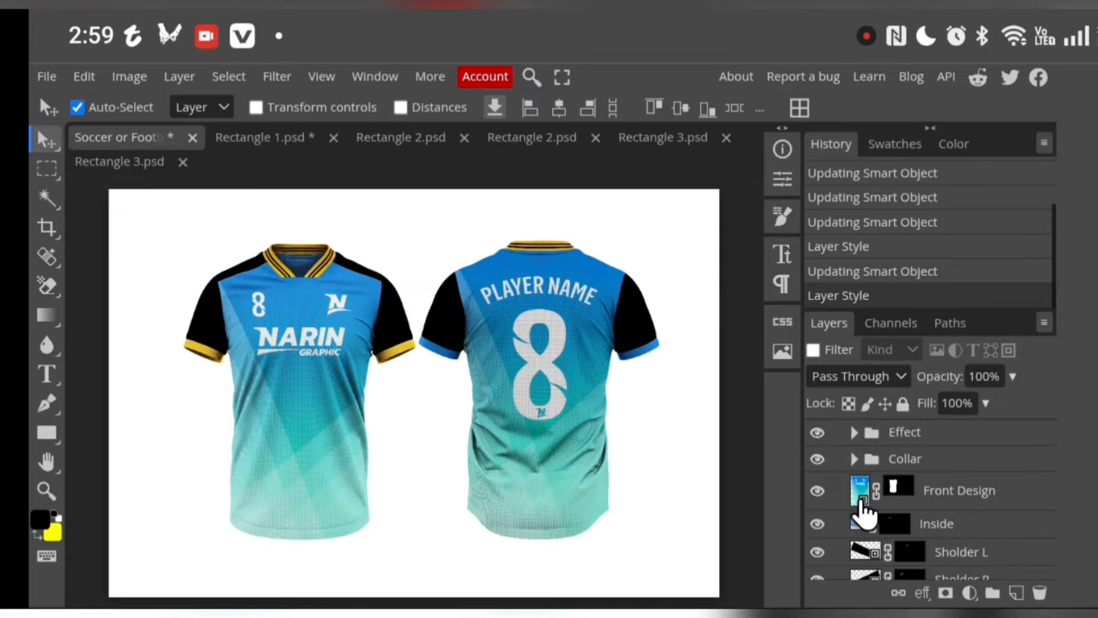
{"action": "left_click", "coordinate": [865, 499]}
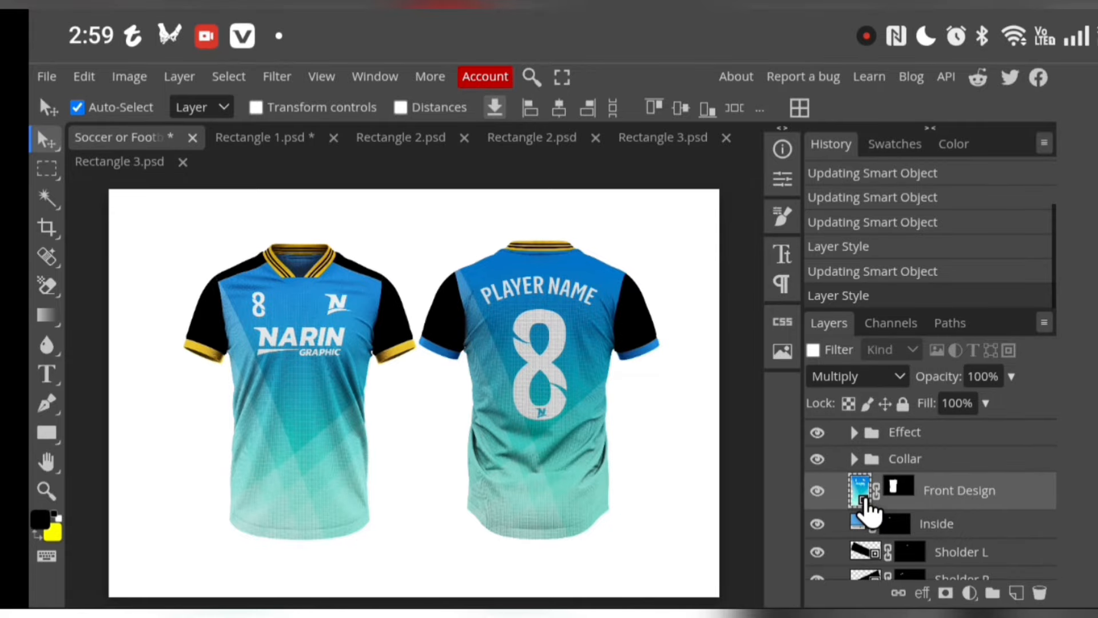
{"action": "double_click", "coordinate": [865, 501]}
{"action": "left_click", "coordinate": [858, 494]}
{"action": "left_click", "coordinate": [858, 494]}
{"action": "left_click", "coordinate": [858, 494]}
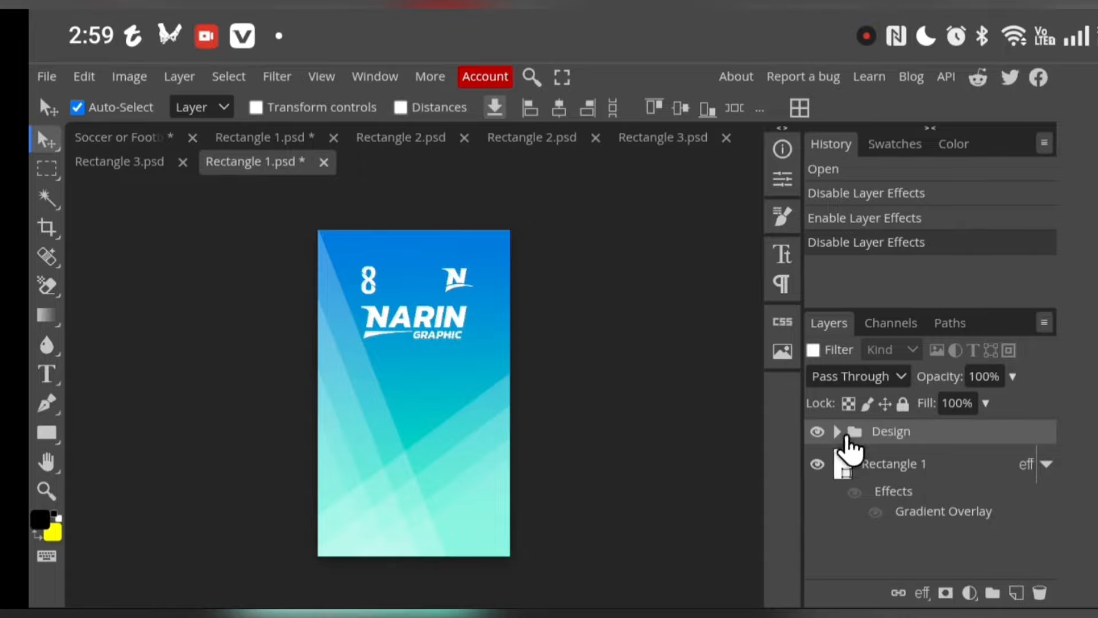
Expand the Design and Logo groups and delete the background layers Rectangle 1 and Rectangle 1 copy
{"action": "left_click", "coordinate": [839, 432]}
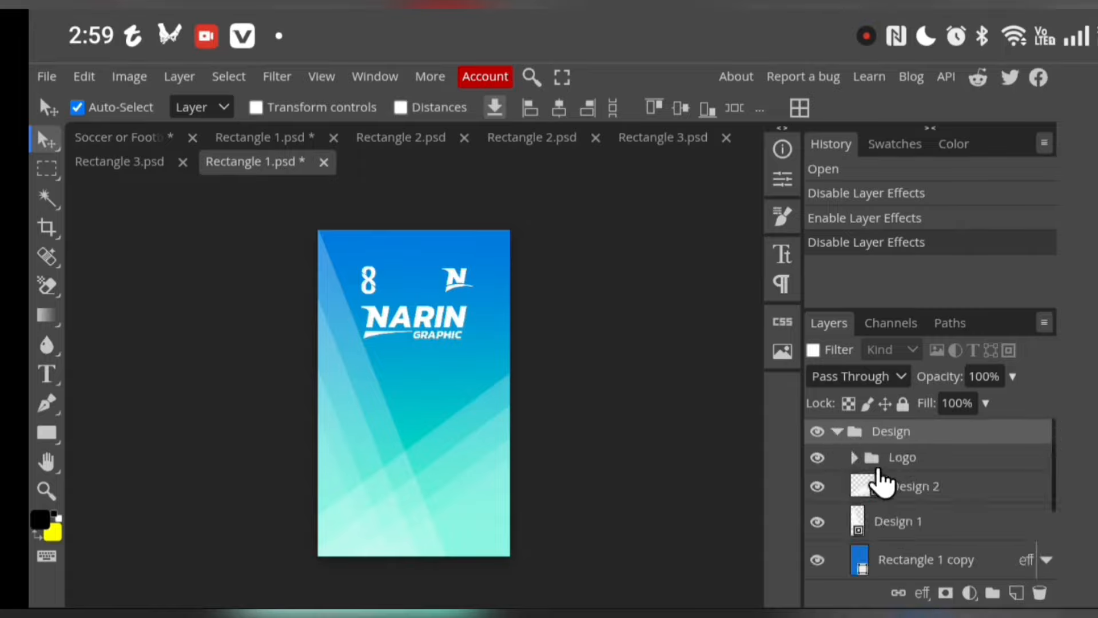
{"action": "left_click", "coordinate": [854, 457]}
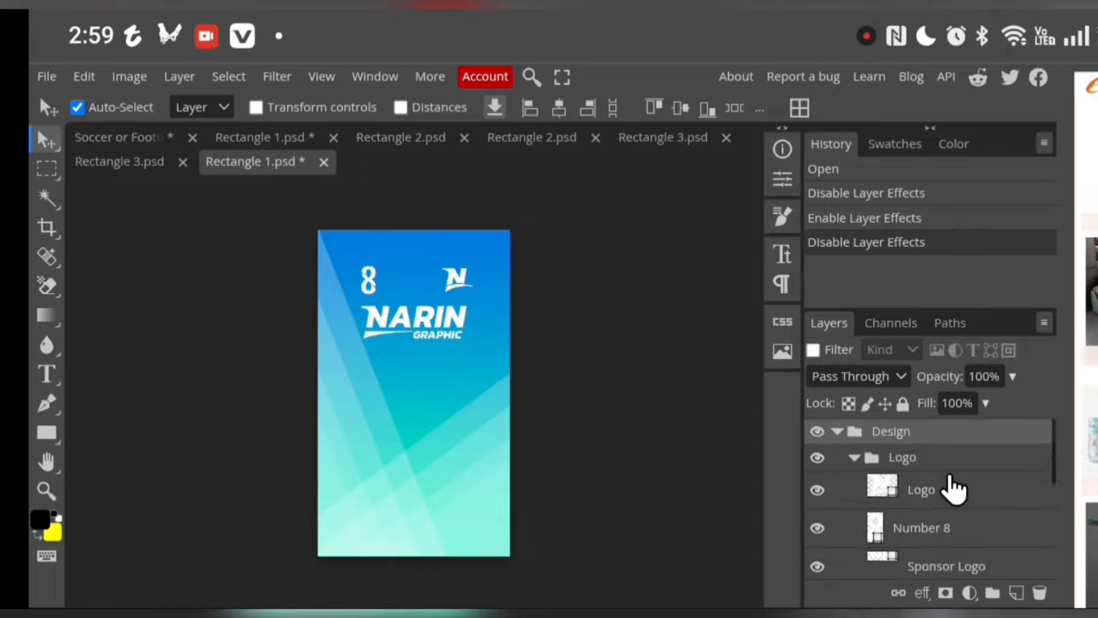
{"action": "scroll", "coordinate": [951, 497], "scroll_direction": "down", "scroll_amount": 5}
{"action": "scroll", "coordinate": [956, 503], "scroll_direction": "up", "scroll_amount": 5}
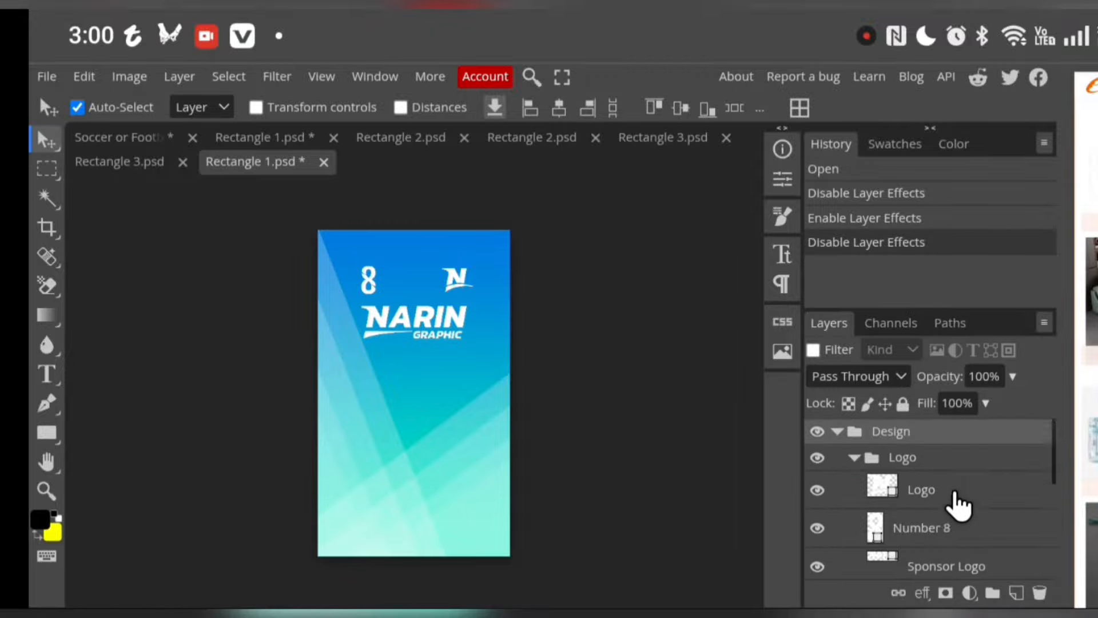
{"action": "scroll", "coordinate": [893, 532], "scroll_direction": "down", "scroll_amount": 5}
{"action": "left_click", "coordinate": [896, 533]}
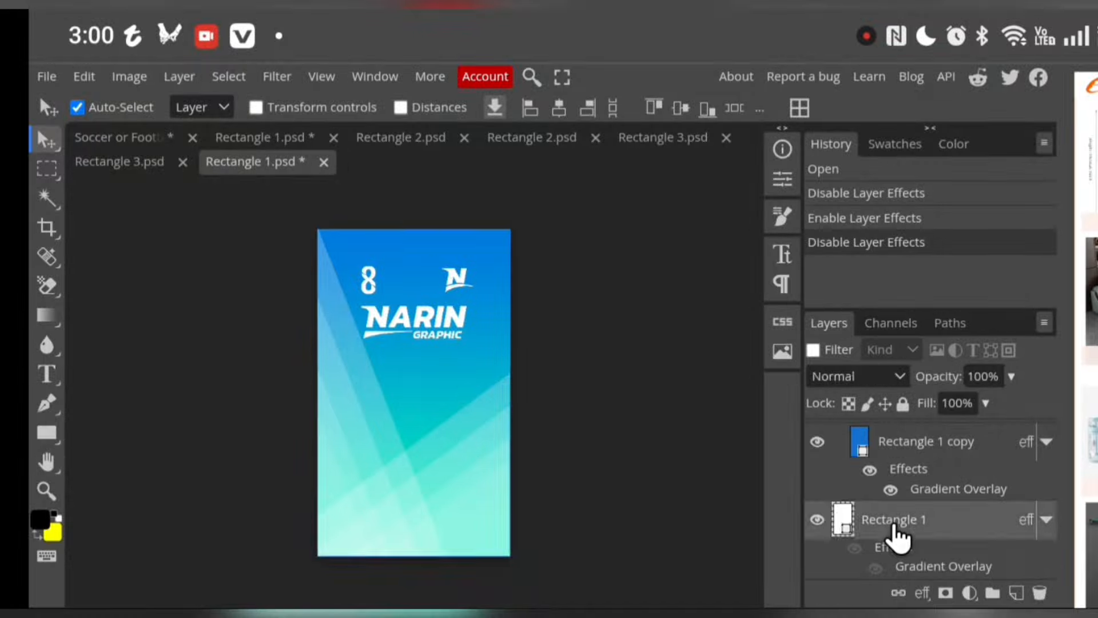
{"action": "left_click", "coordinate": [1039, 595]}
{"action": "left_click", "coordinate": [1039, 595]}
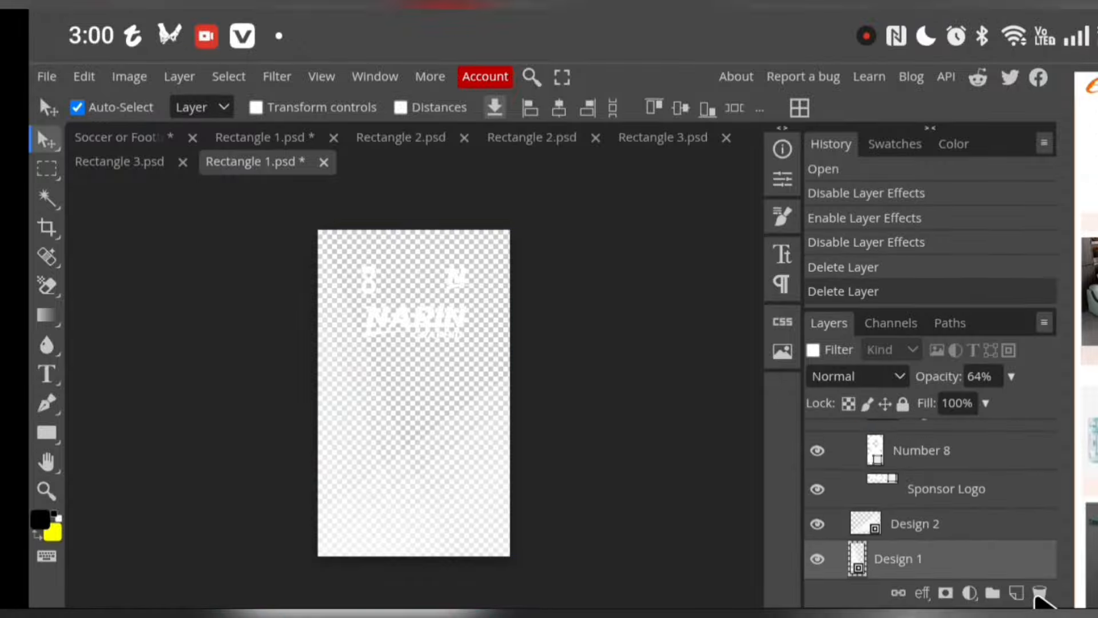
Delete the Design 1, Design 2, Sponsor Logo, Number 8 and Logo layers from the front design
{"action": "left_click", "coordinate": [1038, 595]}
{"action": "left_click", "coordinate": [1038, 595]}
{"action": "left_click", "coordinate": [1039, 595]}
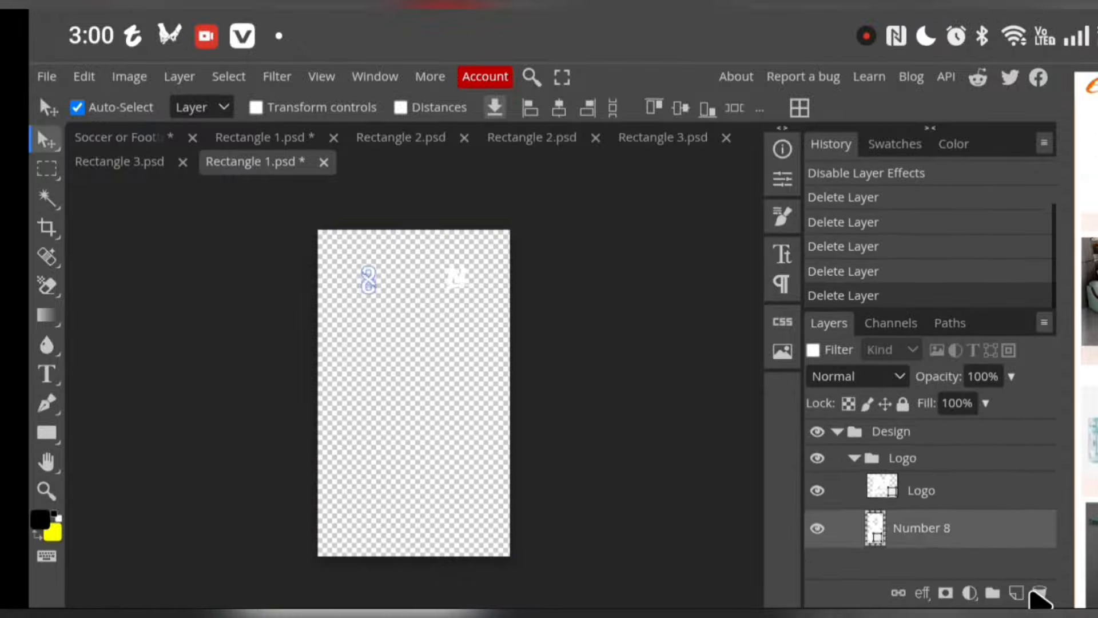
{"action": "left_click", "coordinate": [1038, 595]}
{"action": "left_click", "coordinate": [1038, 595]}
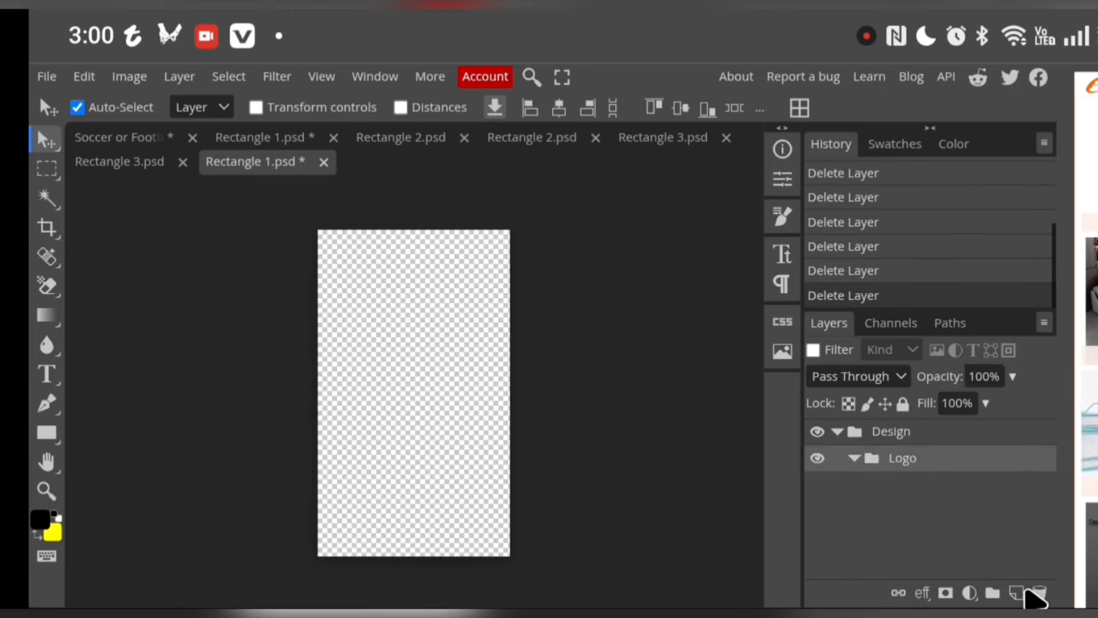
Delete the empty Logo group and start placing an image into the front design, choosing Google Photos as the source
{"action": "left_click", "coordinate": [1039, 595]}
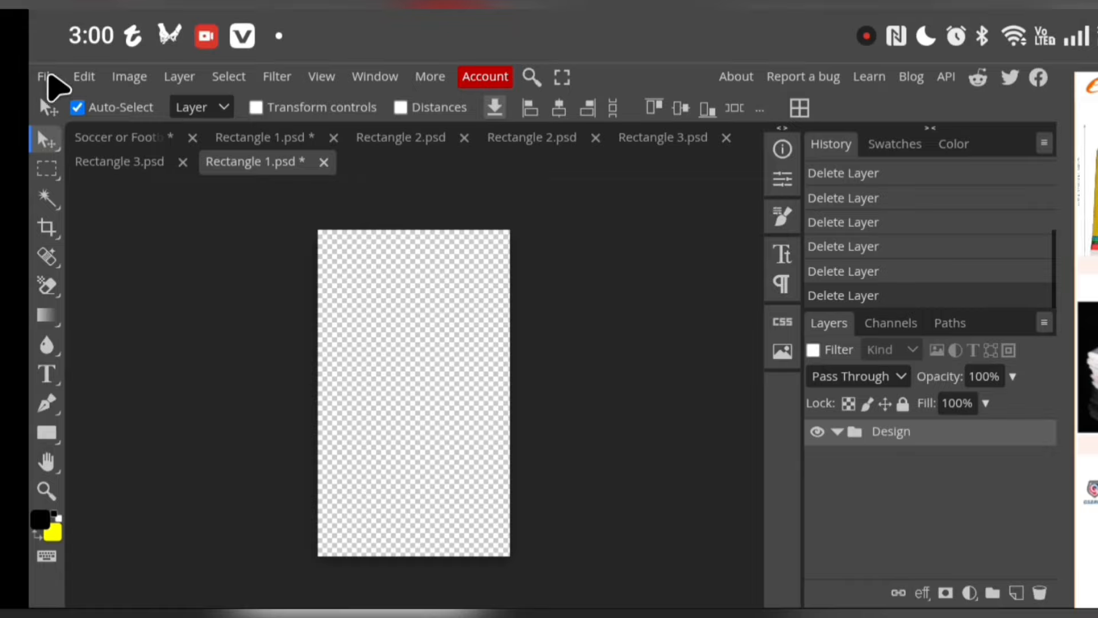
{"action": "left_click", "coordinate": [52, 80]}
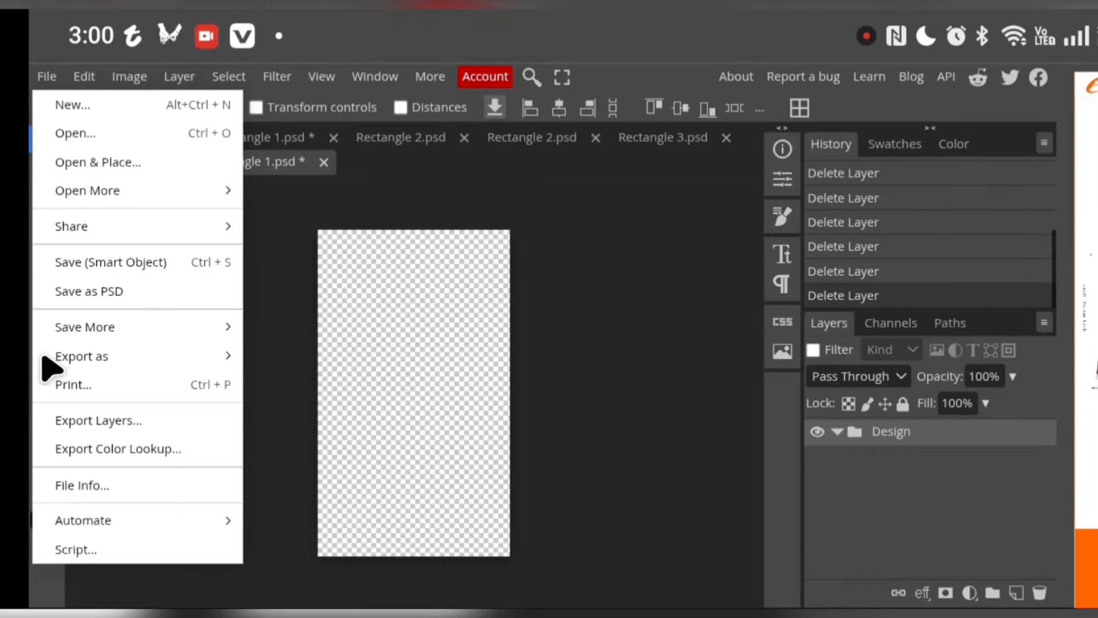
{"action": "left_click", "coordinate": [103, 166]}
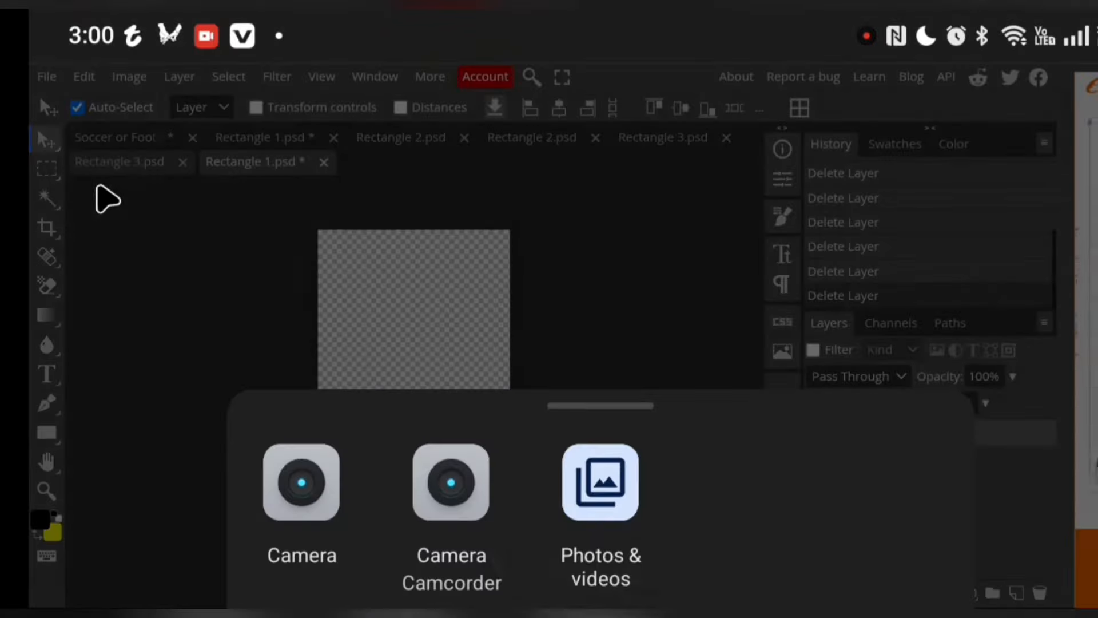
{"action": "left_click", "coordinate": [610, 515]}
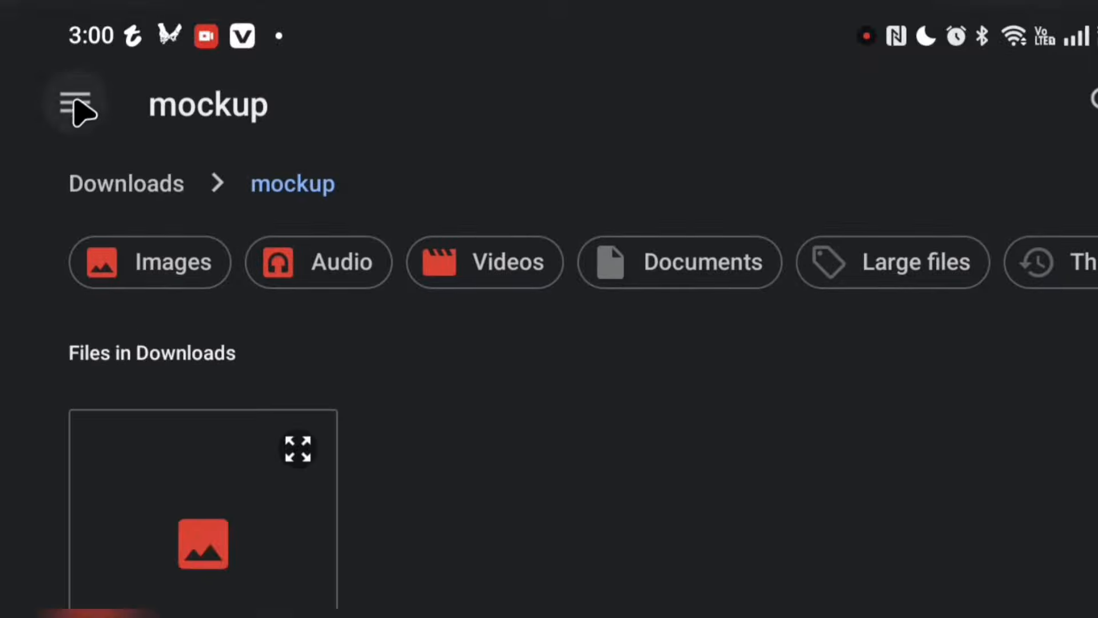
{"action": "left_click", "coordinate": [79, 106]}
{"action": "scroll", "coordinate": [171, 312], "scroll_direction": "down", "scroll_amount": 3}
{"action": "scroll", "coordinate": [191, 365], "scroll_direction": "down", "scroll_amount": 5}
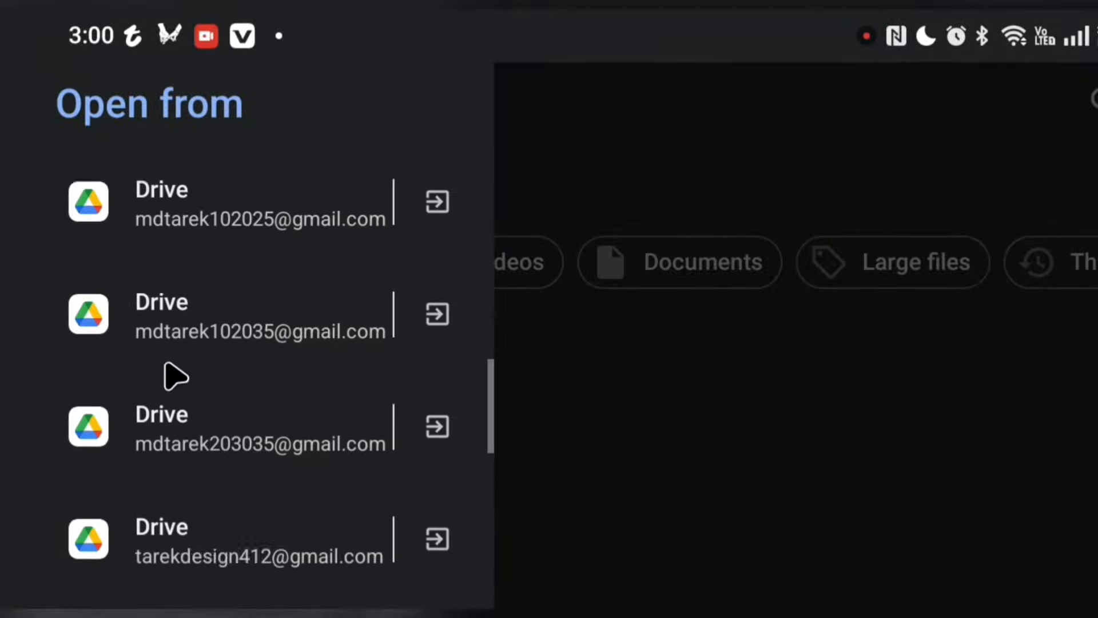
{"action": "scroll", "coordinate": [177, 375], "scroll_direction": "up", "scroll_amount": 4}
{"action": "scroll", "coordinate": [172, 375], "scroll_direction": "down", "scroll_amount": 6}
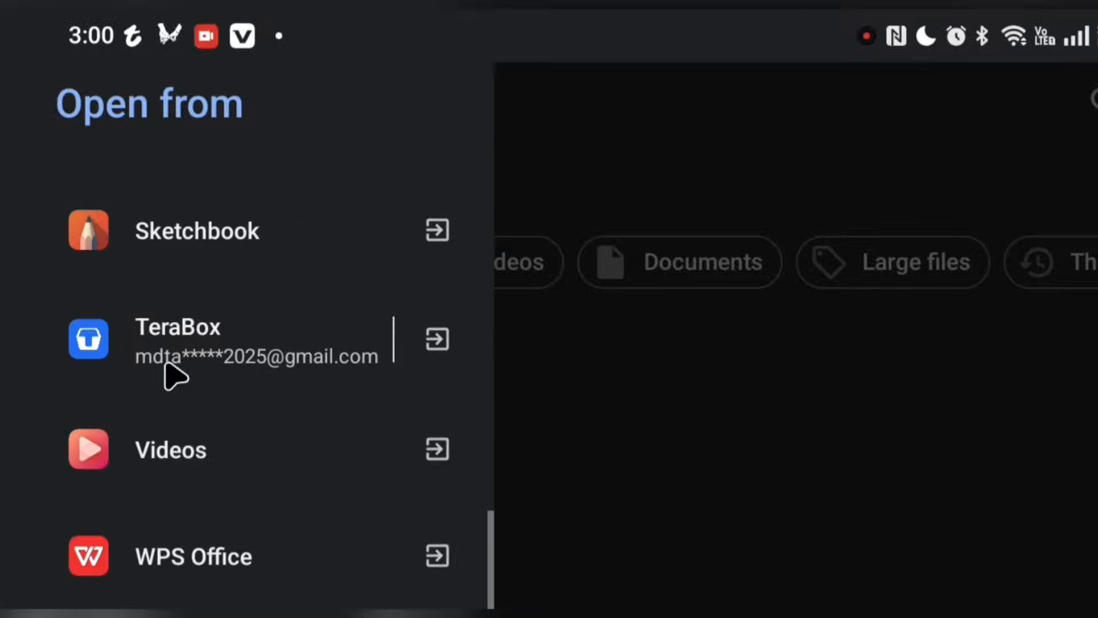
{"action": "scroll", "coordinate": [175, 355], "scroll_direction": "up", "scroll_amount": 2}
{"action": "left_click", "coordinate": [161, 343]}
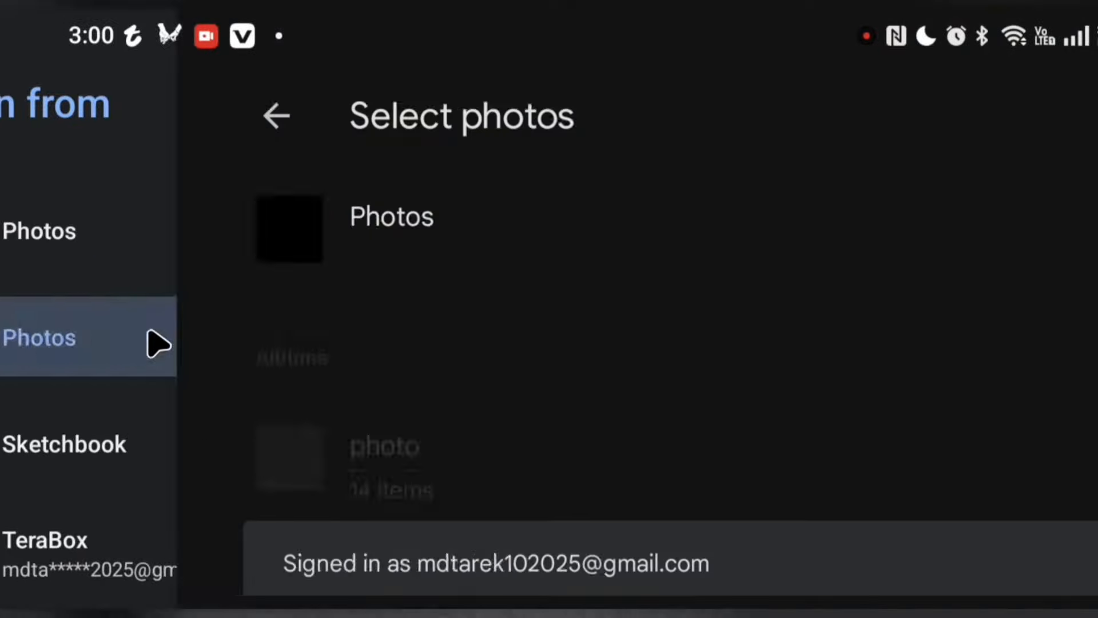
Pick the white geometric pattern image from the Pins album and place it in the Design group
{"action": "scroll", "coordinate": [266, 424], "scroll_direction": "down", "scroll_amount": 3}
{"action": "scroll", "coordinate": [267, 424], "scroll_direction": "down", "scroll_amount": 5}
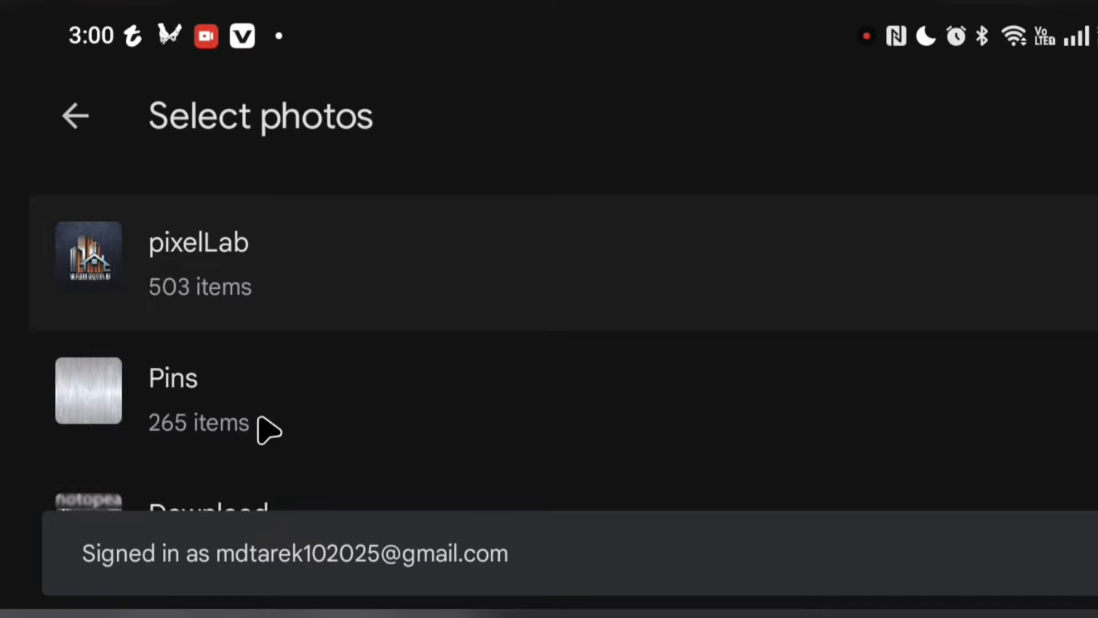
{"action": "left_click", "coordinate": [266, 426]}
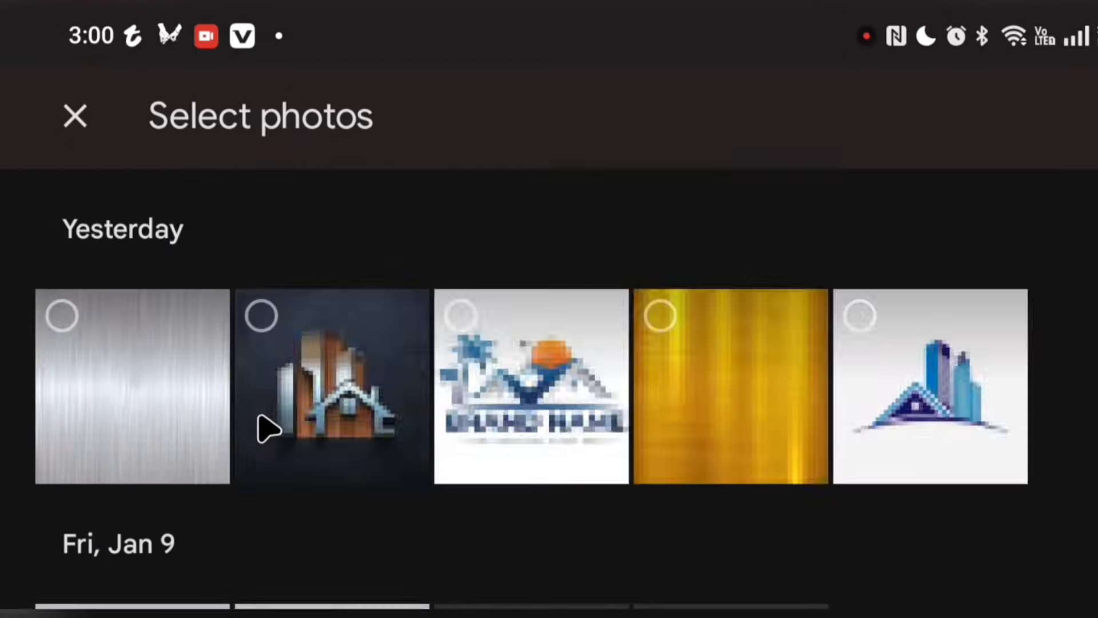
{"action": "scroll", "coordinate": [269, 441], "scroll_direction": "down", "scroll_amount": 10}
{"action": "scroll", "coordinate": [275, 449], "scroll_direction": "down", "scroll_amount": 10}
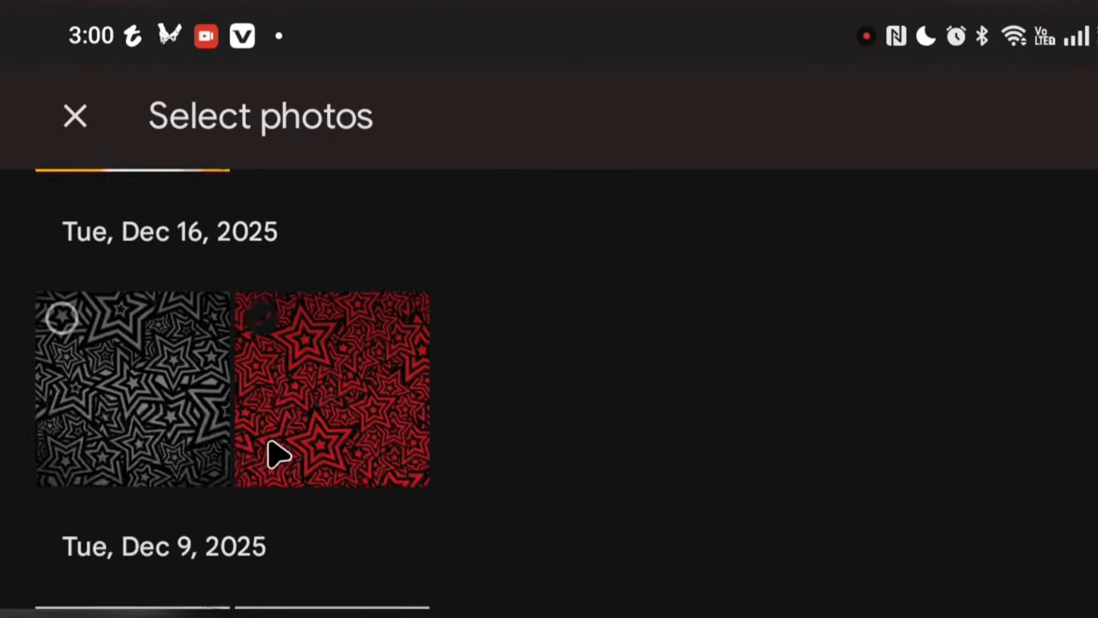
{"action": "left_click", "coordinate": [226, 477]}
{"action": "left_click", "coordinate": [254, 526]}
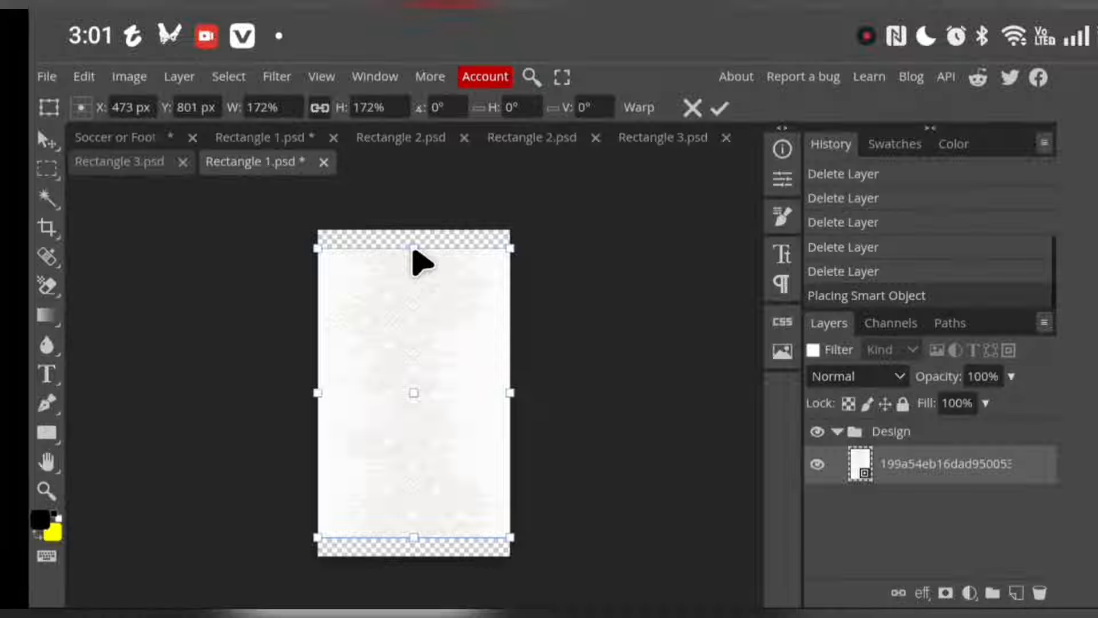
Scale the placed white pattern to 197.33% so it covers the whole canvas, and lock its layer
{"action": "left_click_drag", "start_coordinate": [411, 248], "coordinate": [411, 229]}
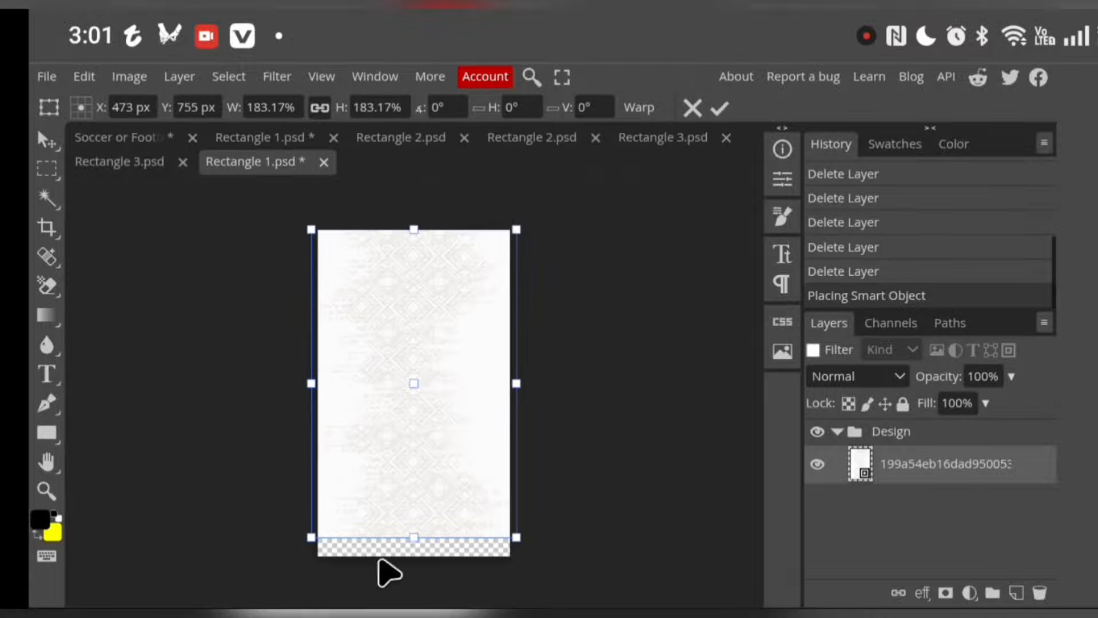
{"action": "mouse_move", "coordinate": [415, 545]}
{"action": "left_mouse_down"}
{"action": "mouse_move", "coordinate": [410, 531]}
{"action": "mouse_move", "coordinate": [411, 560]}
{"action": "left_mouse_up"}
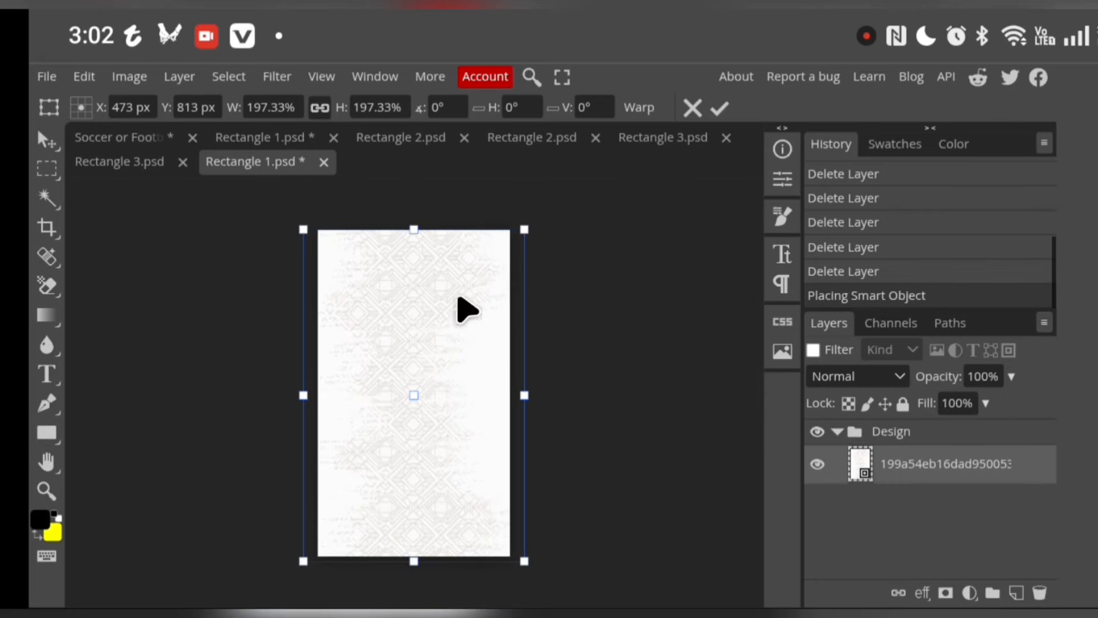
{"action": "left_click", "coordinate": [720, 107]}
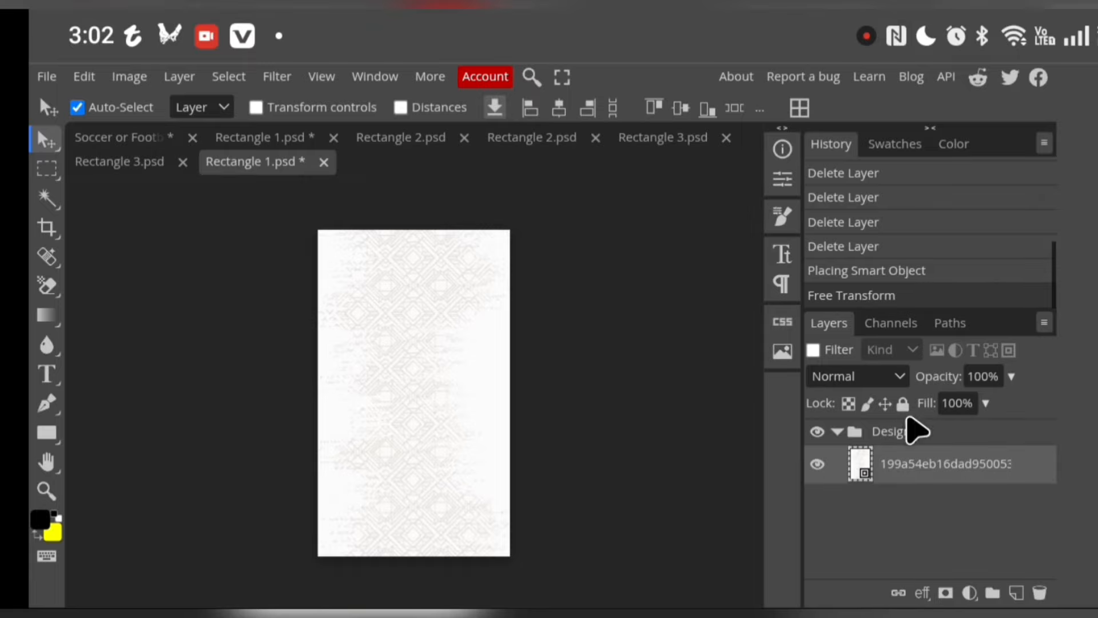
{"action": "left_click", "coordinate": [901, 403]}
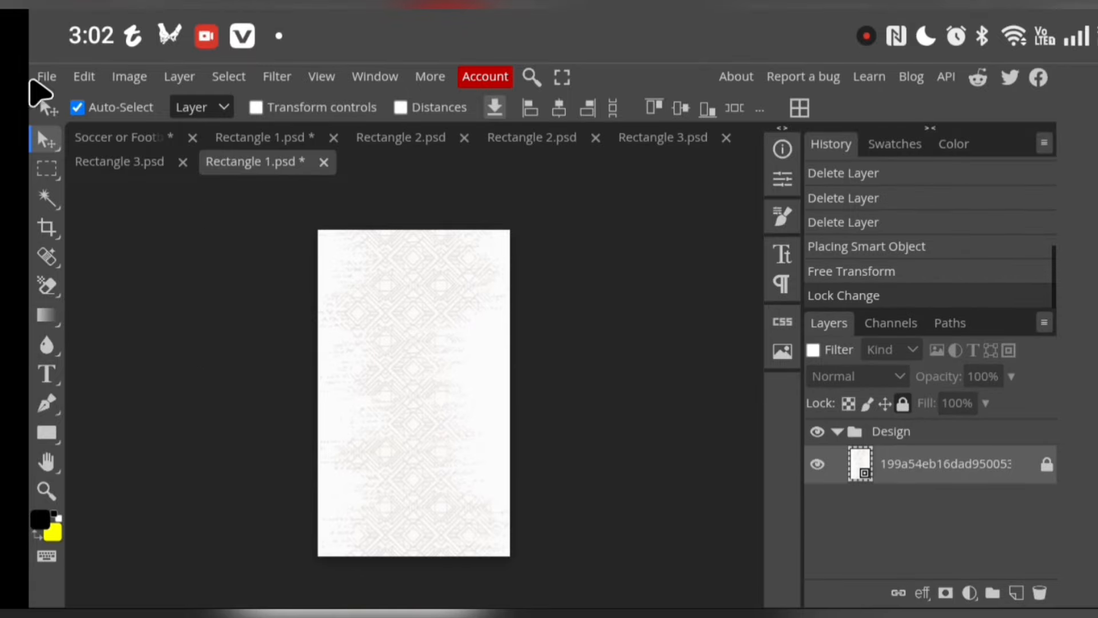
Start placing a second image into the front design and open an album in Google Photos to choose it
{"action": "left_click", "coordinate": [45, 76]}
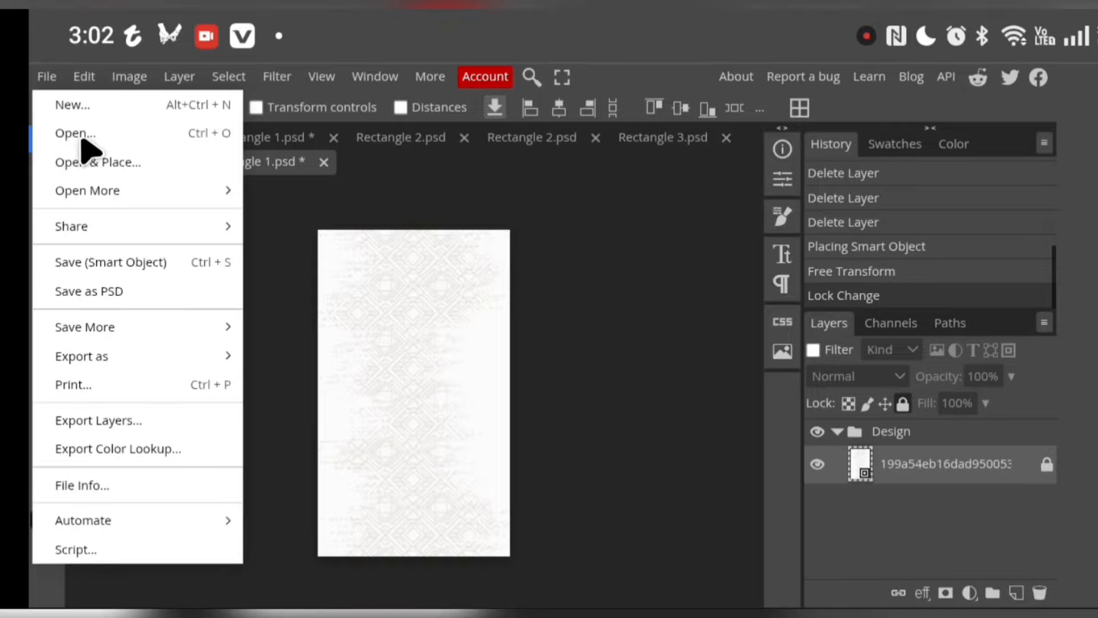
{"action": "left_click", "coordinate": [118, 161]}
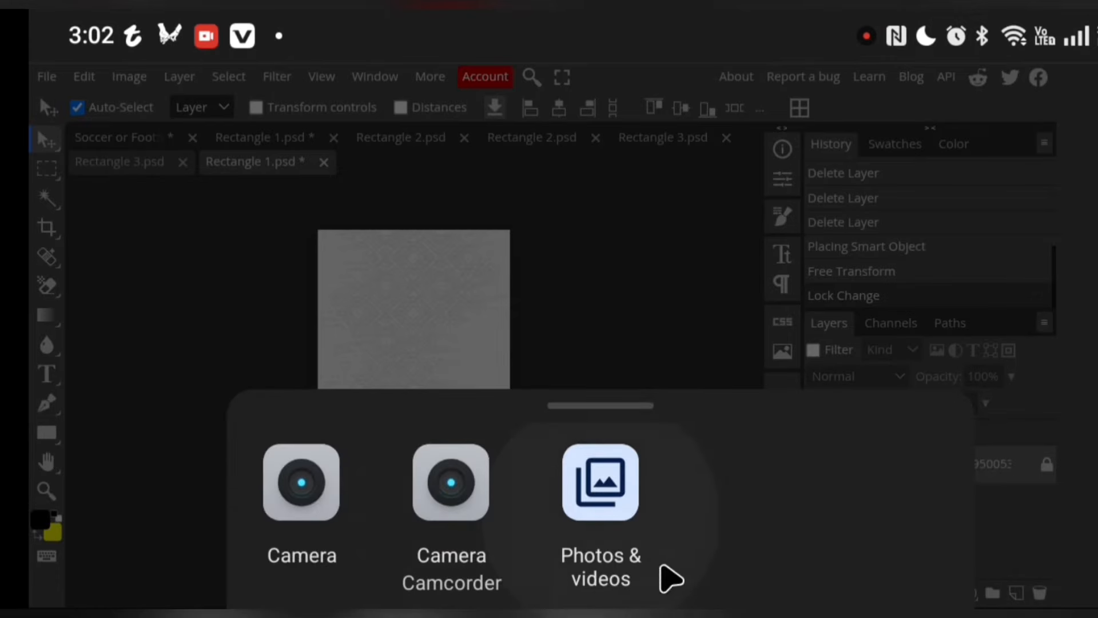
{"action": "left_click", "coordinate": [574, 499]}
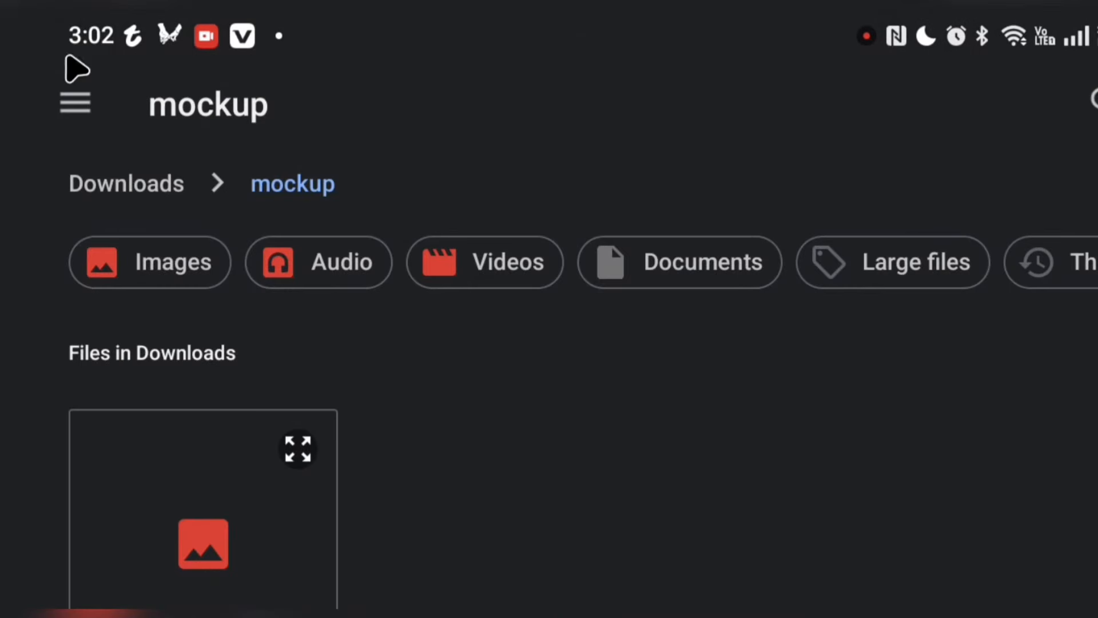
{"action": "left_click", "coordinate": [81, 101]}
{"action": "scroll", "coordinate": [160, 389], "scroll_direction": "down", "scroll_amount": 15}
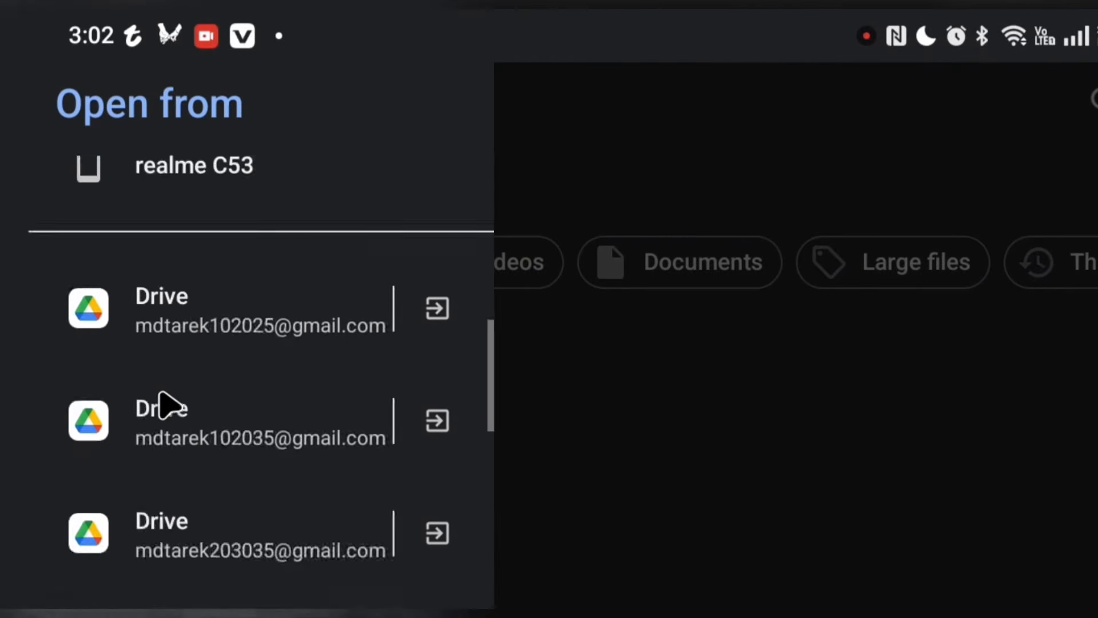
{"action": "left_click", "coordinate": [143, 421]}
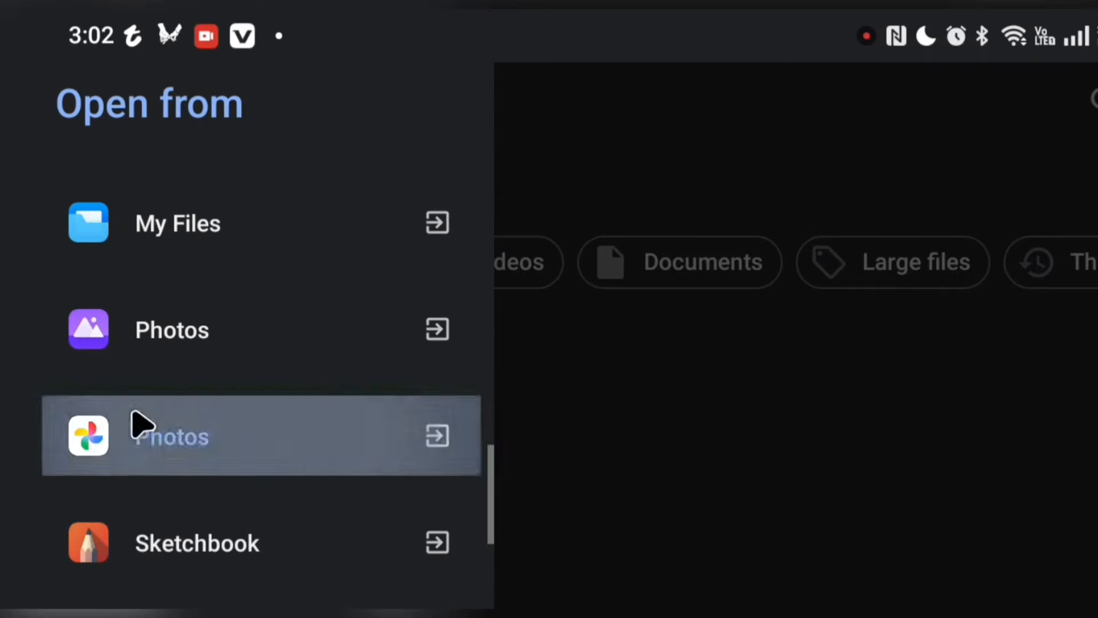
{"action": "scroll", "coordinate": [273, 474], "scroll_direction": "down", "scroll_amount": 8}
{"action": "scroll", "coordinate": [280, 465], "scroll_direction": "down", "scroll_amount": 5}
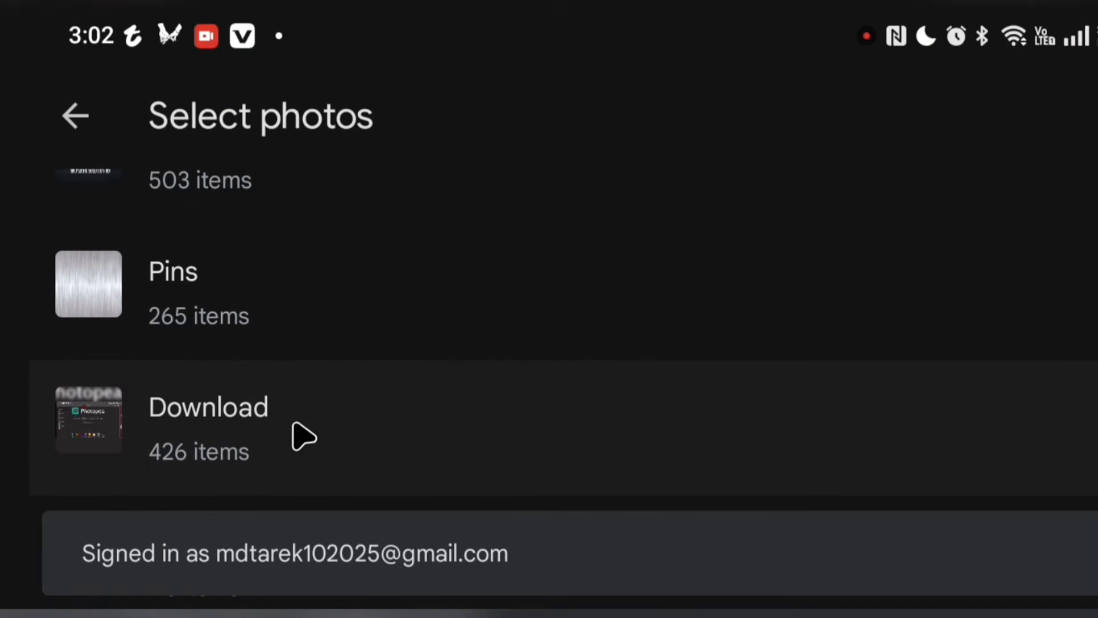
{"action": "left_click", "coordinate": [304, 438]}
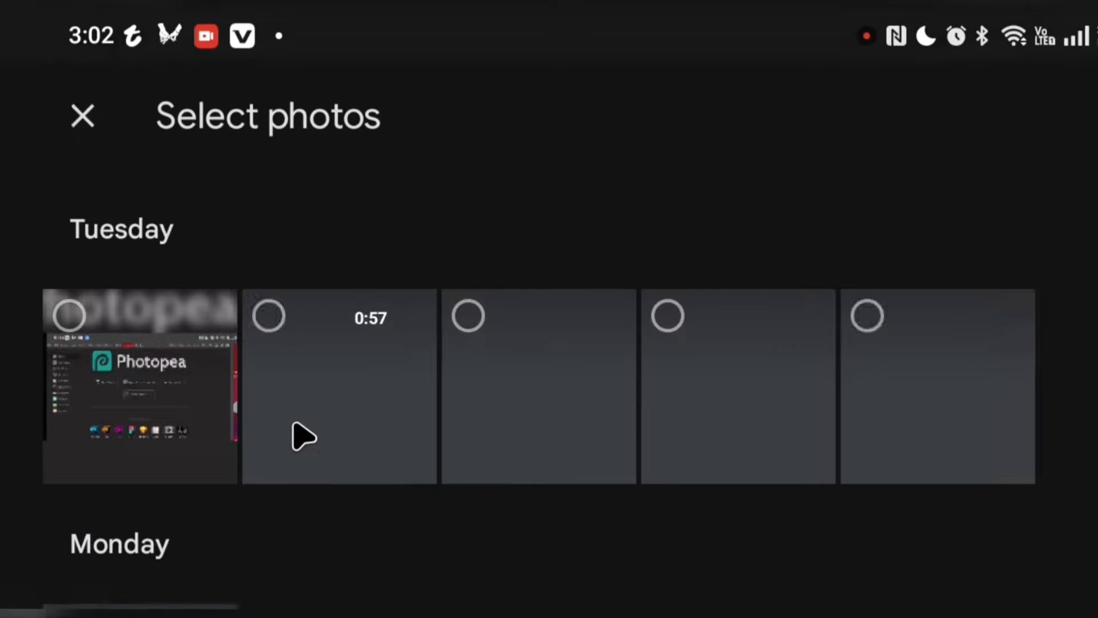
Select the hexagon line pattern dated Sat, Dec 20, 2025 and place it in the front design
{"action": "scroll", "coordinate": [307, 444], "scroll_direction": "down", "scroll_amount": 10}
{"action": "left_click", "coordinate": [314, 449]}
{"action": "scroll", "coordinate": [317, 447], "scroll_direction": "down", "scroll_amount": 2}
{"action": "scroll", "coordinate": [316, 448], "scroll_direction": "down", "scroll_amount": 10}
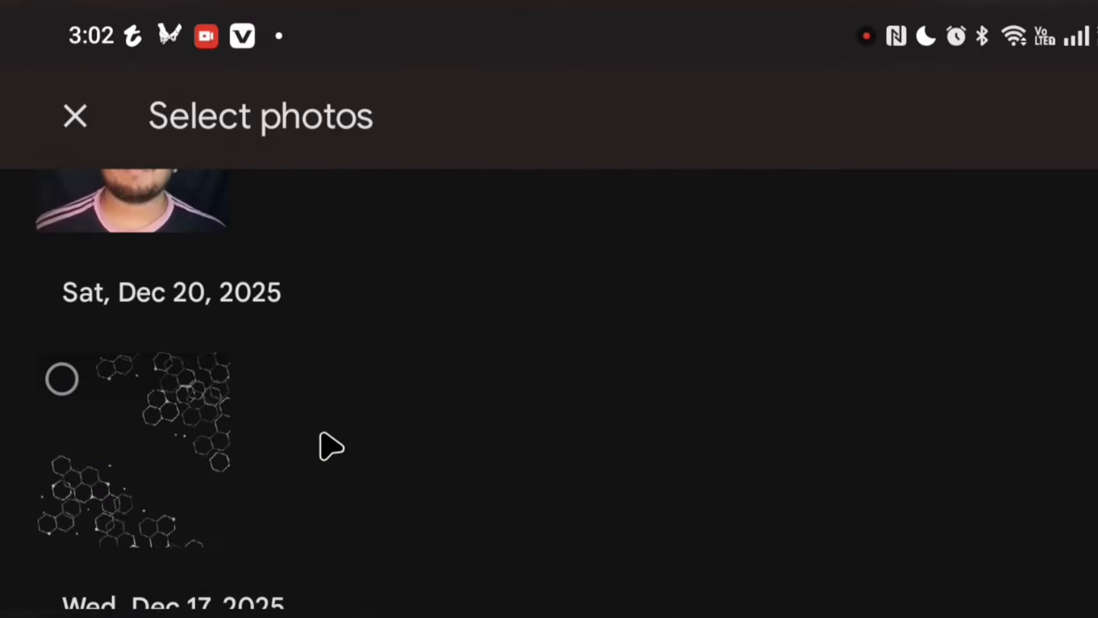
{"action": "scroll", "coordinate": [330, 448], "scroll_direction": "down", "scroll_amount": 2}
{"action": "left_click", "coordinate": [197, 338]}
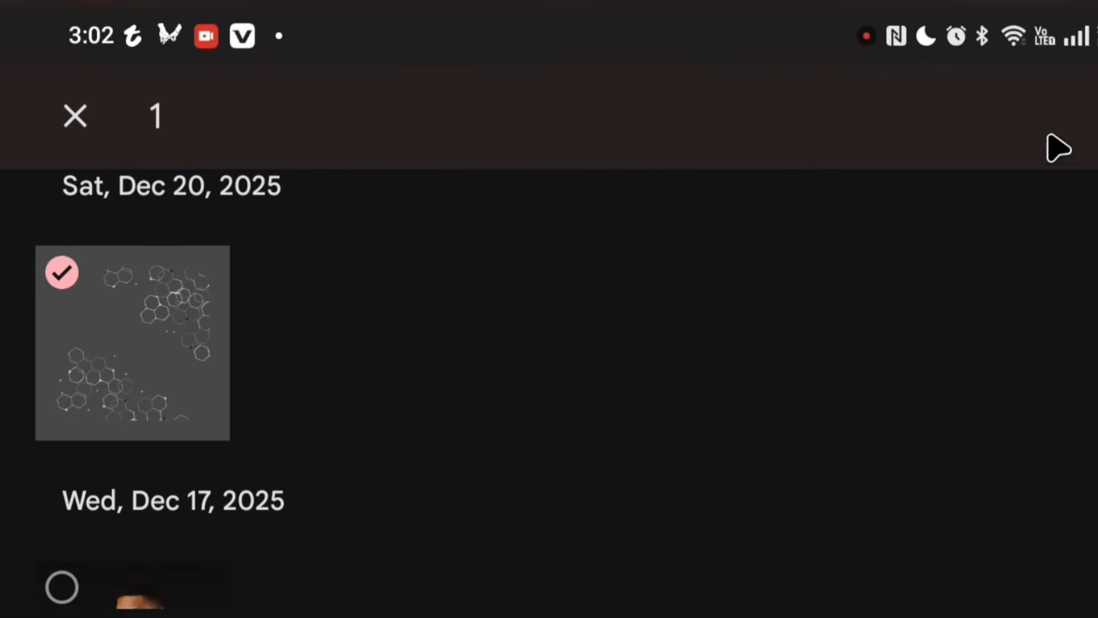
{"action": "left_click", "coordinate": [1090, 117]}
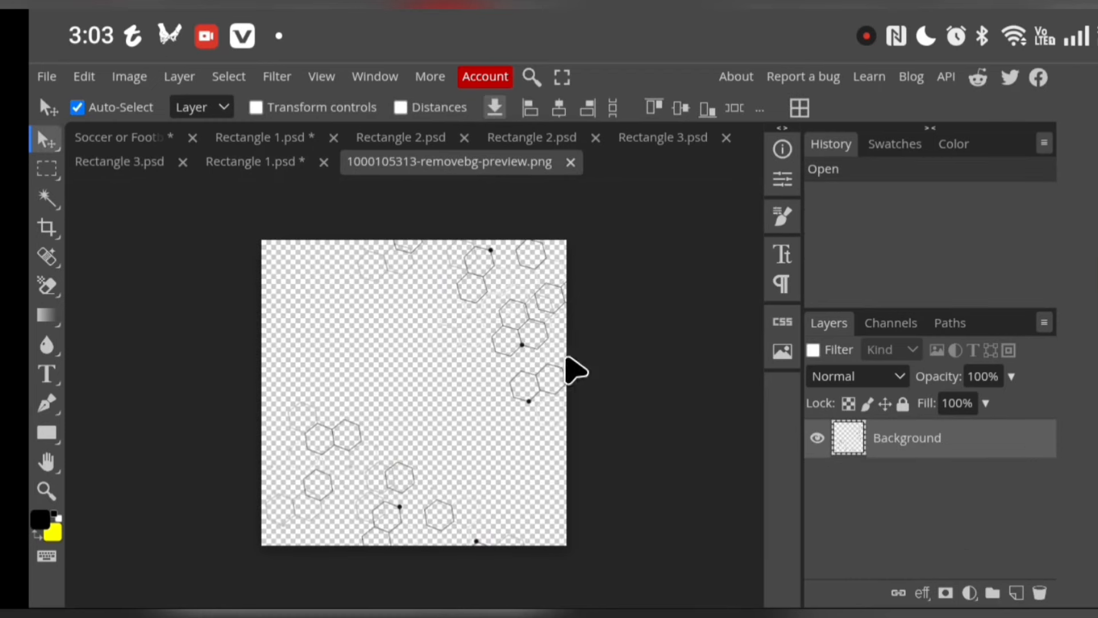
Crop the hexagon image to roughly its lower half, save the smart object, and return to the Rectangle 1.psd front design
{"action": "left_click", "coordinate": [46, 227]}
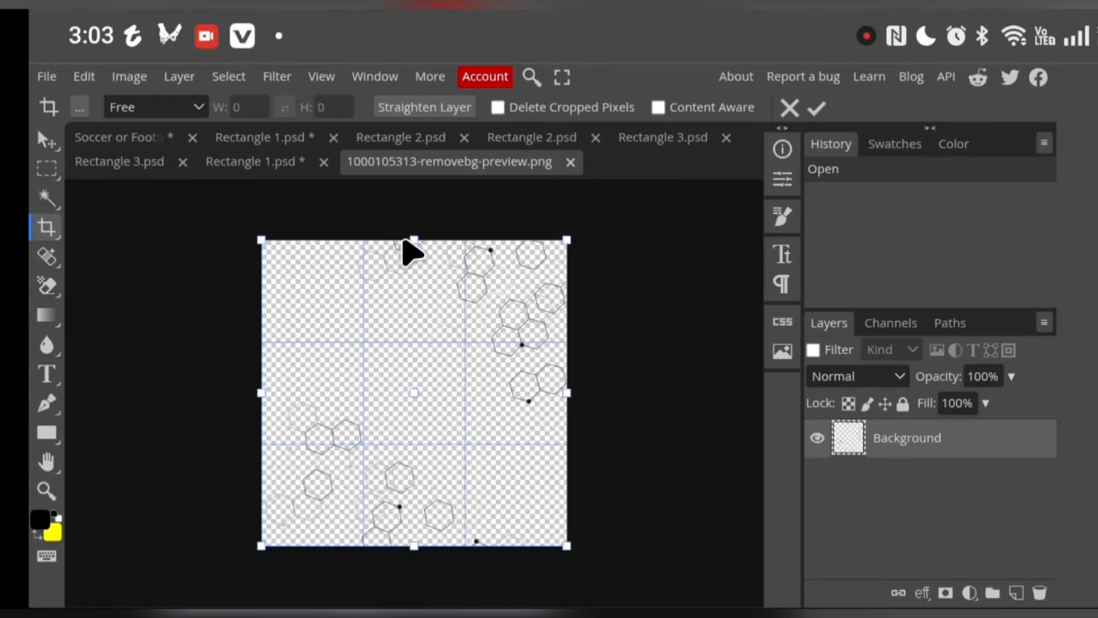
{"action": "mouse_move", "coordinate": [412, 241]}
{"action": "left_mouse_down"}
{"action": "mouse_move", "coordinate": [400, 292]}
{"action": "mouse_move", "coordinate": [402, 409]}
{"action": "mouse_move", "coordinate": [404, 399]}
{"action": "left_mouse_up"}
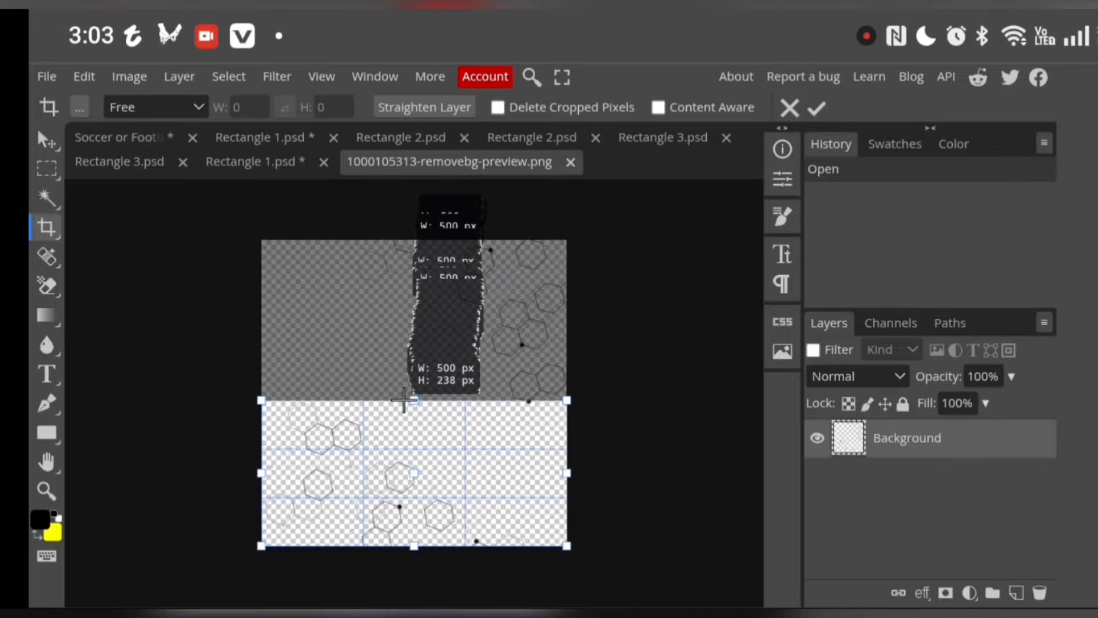
{"action": "left_click", "coordinate": [818, 107]}
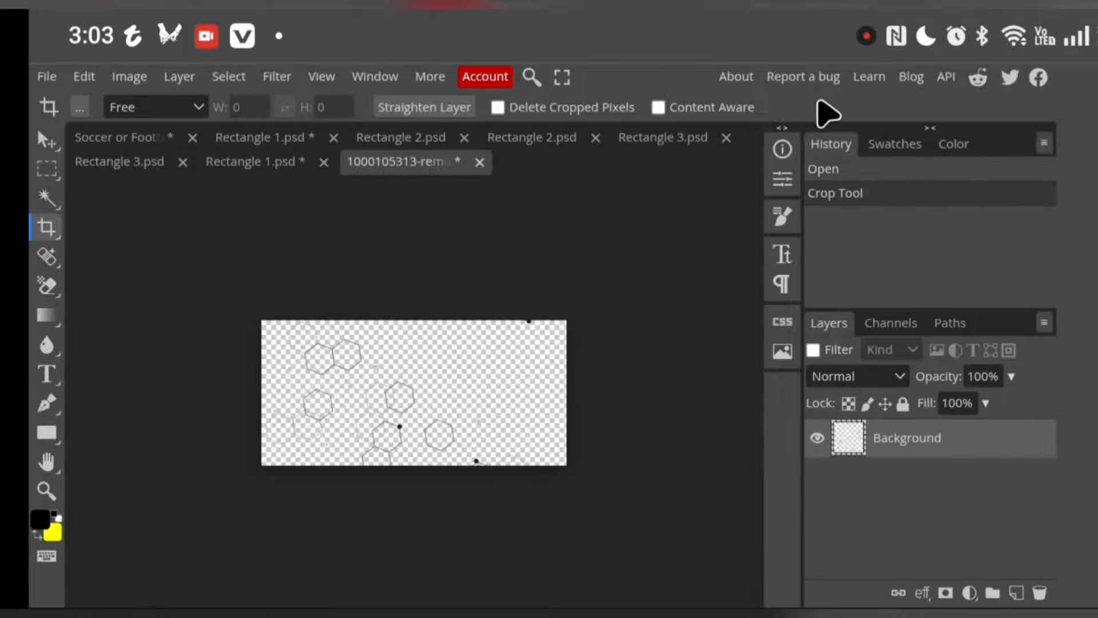
{"action": "left_click", "coordinate": [44, 76]}
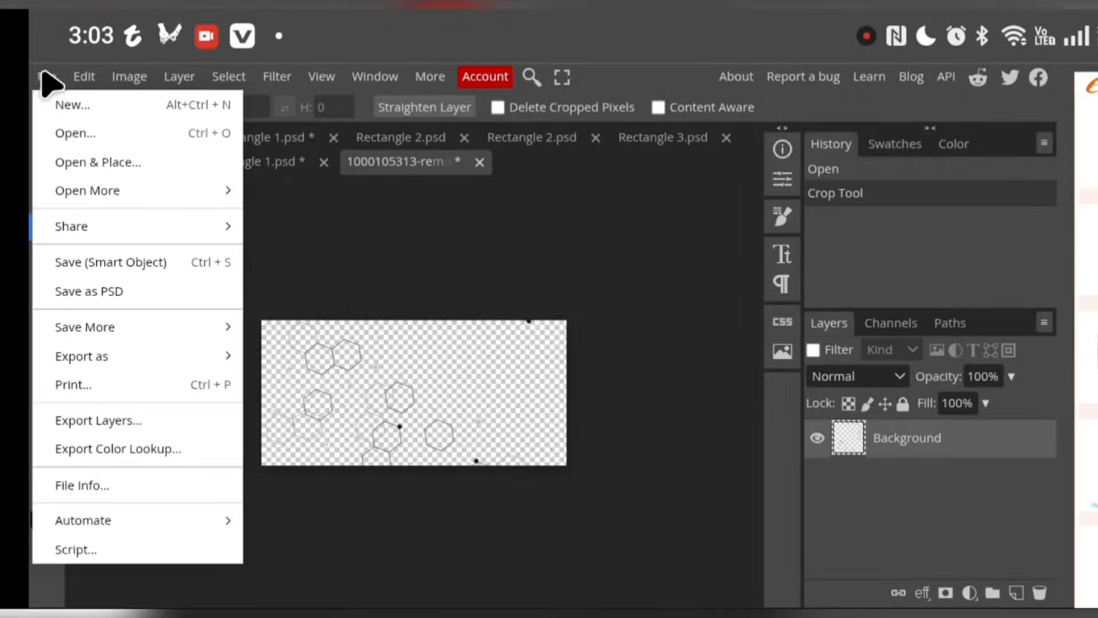
{"action": "left_click", "coordinate": [83, 266]}
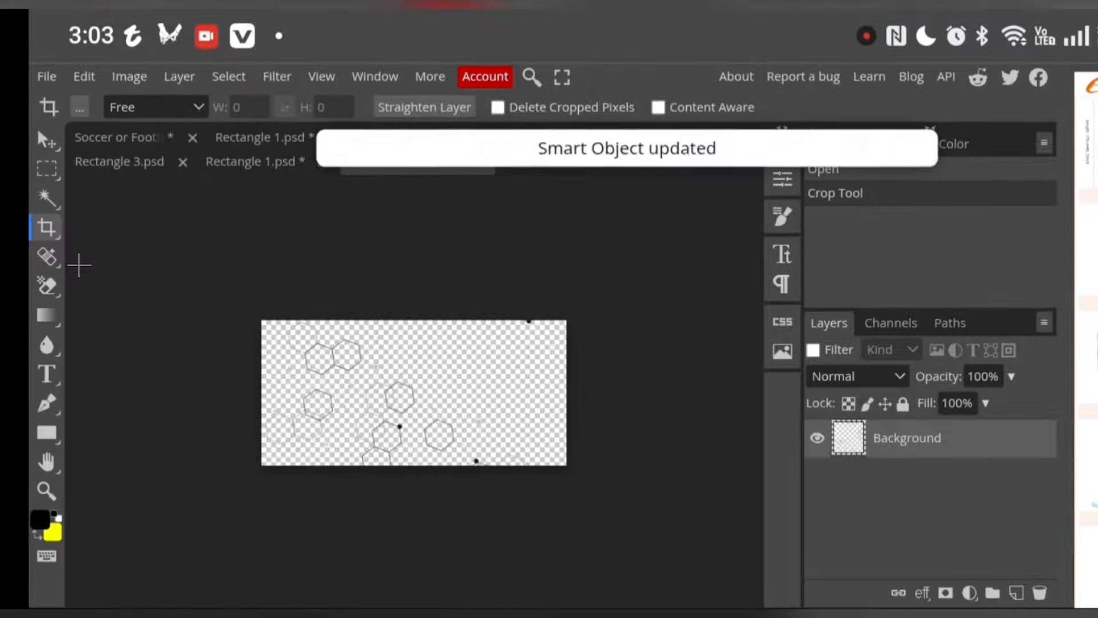
{"action": "left_click", "coordinate": [260, 164]}
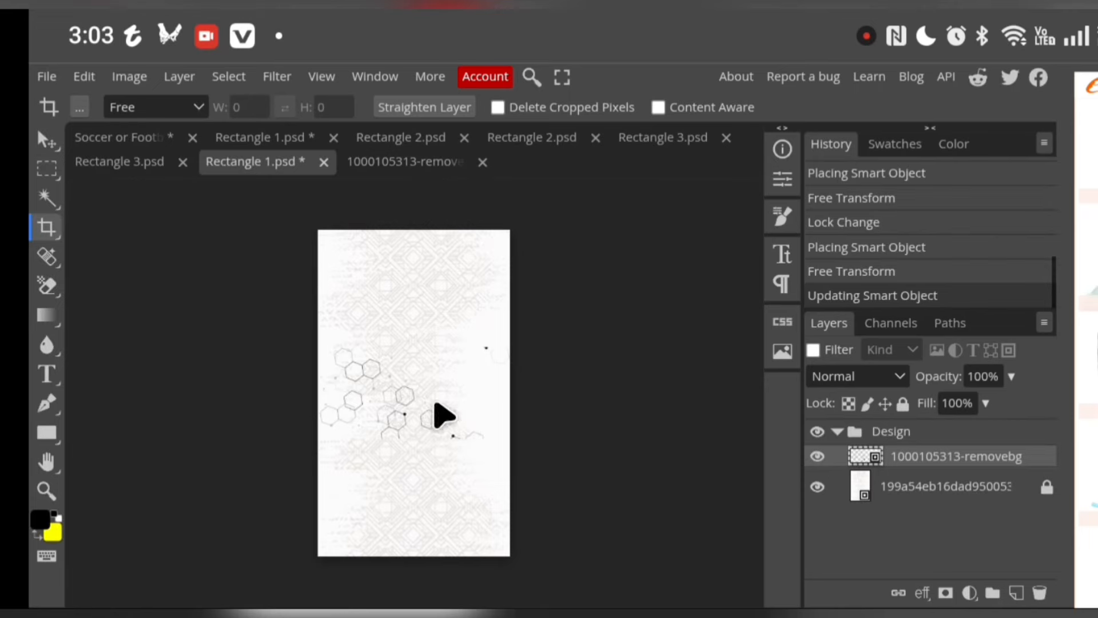
Use Free Transform to scale the hexagon artwork to 229.54% and position it across the bottom of the canvas
{"action": "left_click_drag", "start_coordinate": [369, 378], "coordinate": [375, 409]}
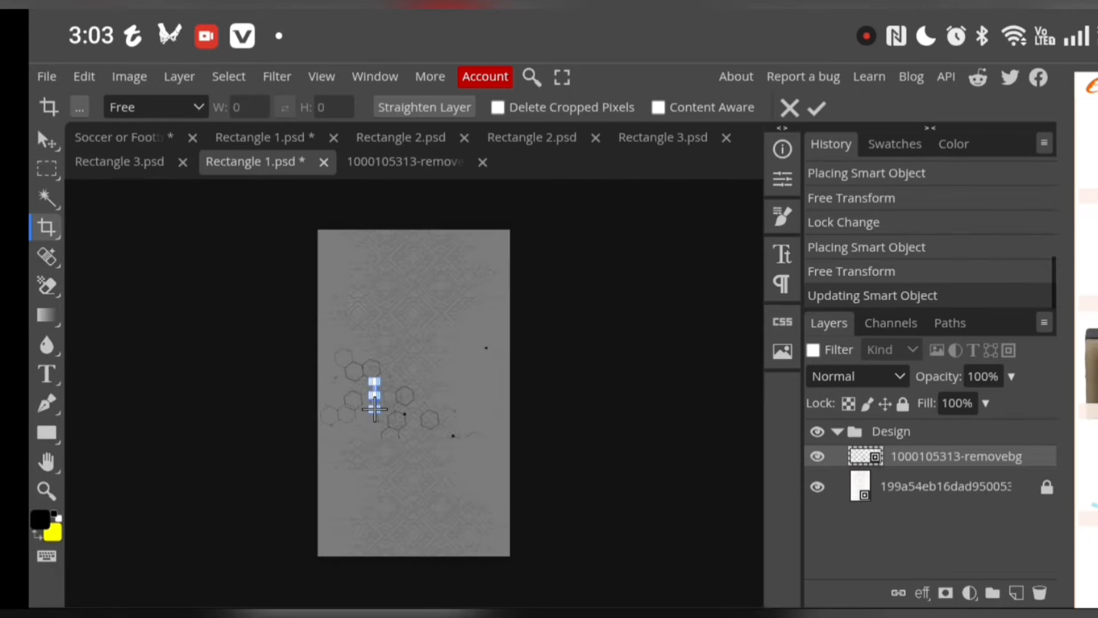
{"action": "left_click", "coordinate": [794, 109]}
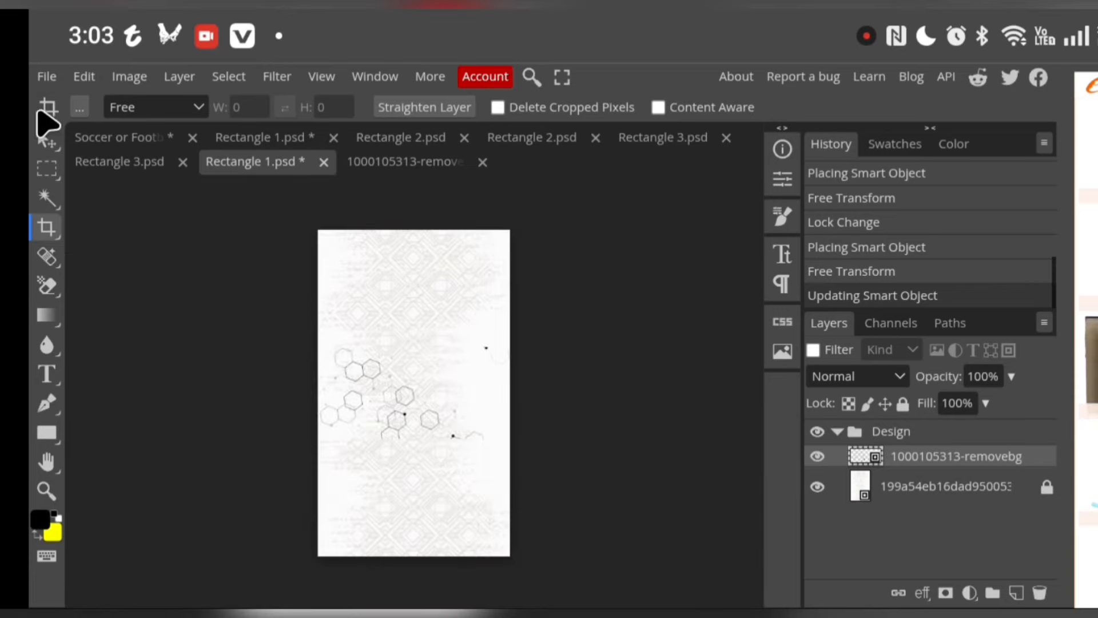
{"action": "left_click", "coordinate": [48, 141]}
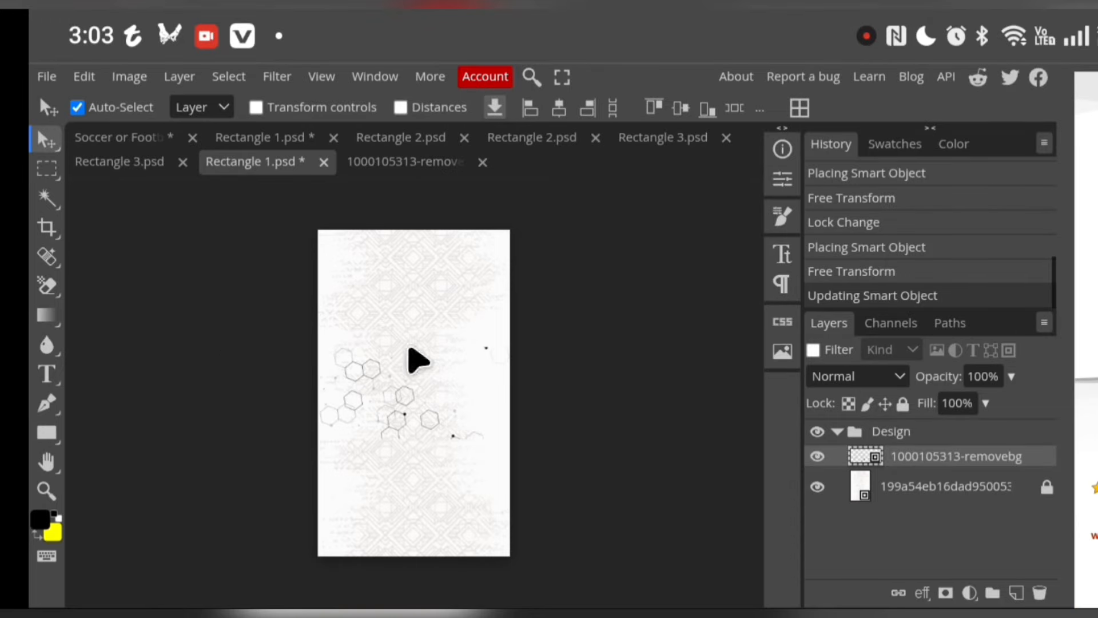
{"action": "left_click", "coordinate": [80, 79]}
{"action": "scroll", "coordinate": [138, 372], "scroll_direction": "down", "scroll_amount": 2}
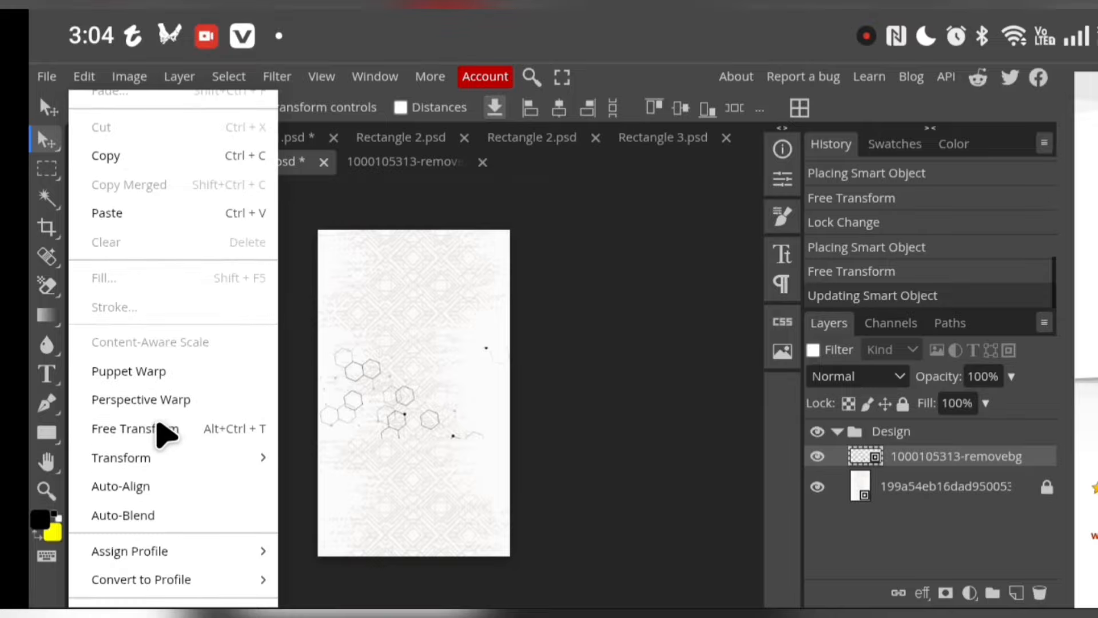
{"action": "left_click", "coordinate": [172, 429]}
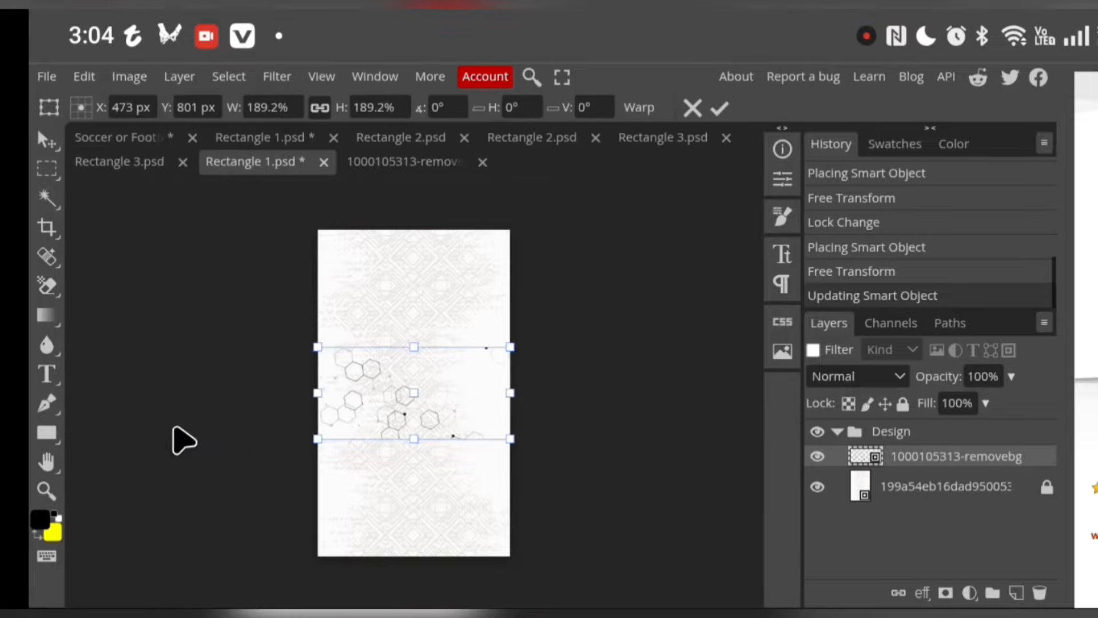
{"action": "left_click_drag", "start_coordinate": [389, 400], "coordinate": [369, 522]}
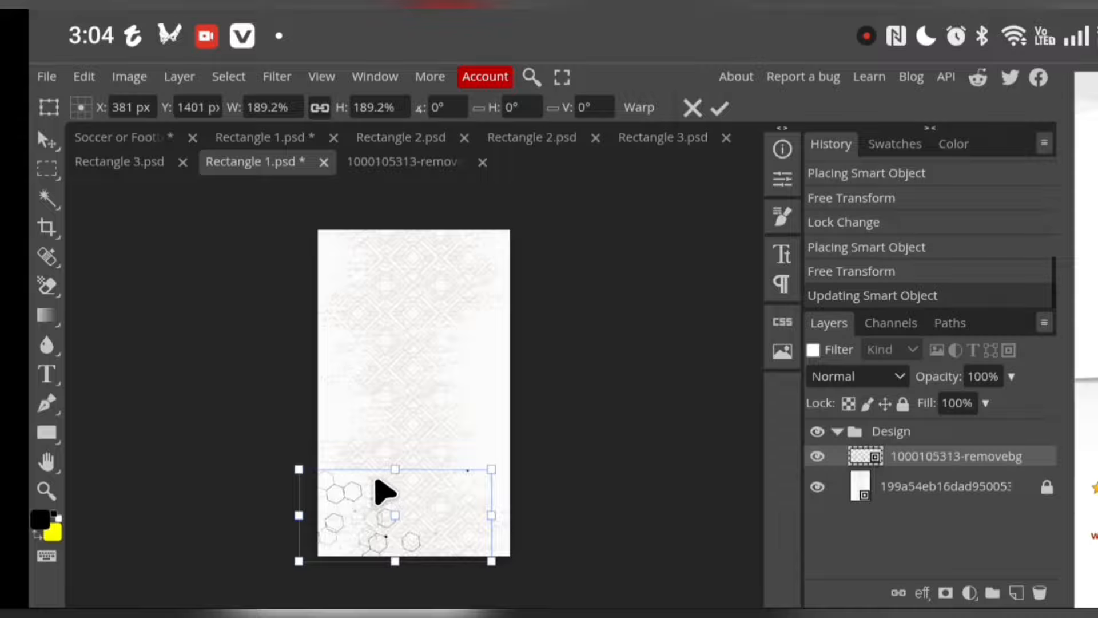
{"action": "left_click_drag", "start_coordinate": [388, 471], "coordinate": [410, 450]}
{"action": "mouse_move", "coordinate": [360, 518]}
{"action": "left_mouse_down"}
{"action": "mouse_move", "coordinate": [379, 490]}
{"action": "mouse_move", "coordinate": [386, 496]}
{"action": "mouse_move", "coordinate": [375, 520]}
{"action": "mouse_move", "coordinate": [348, 502]}
{"action": "left_mouse_up"}
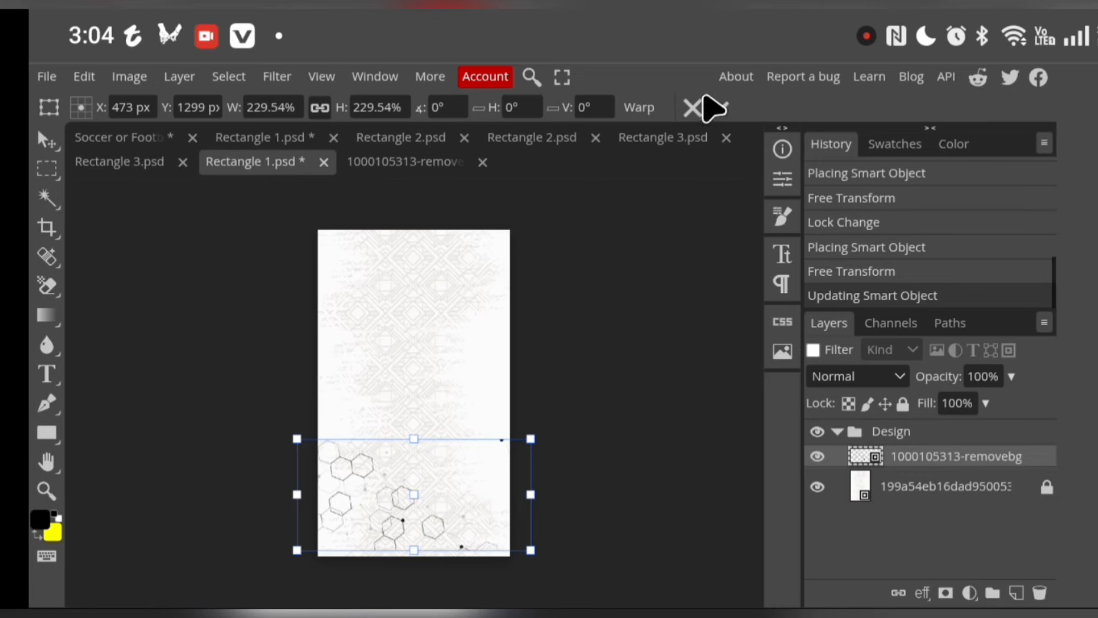
{"action": "left_click", "coordinate": [719, 107]}
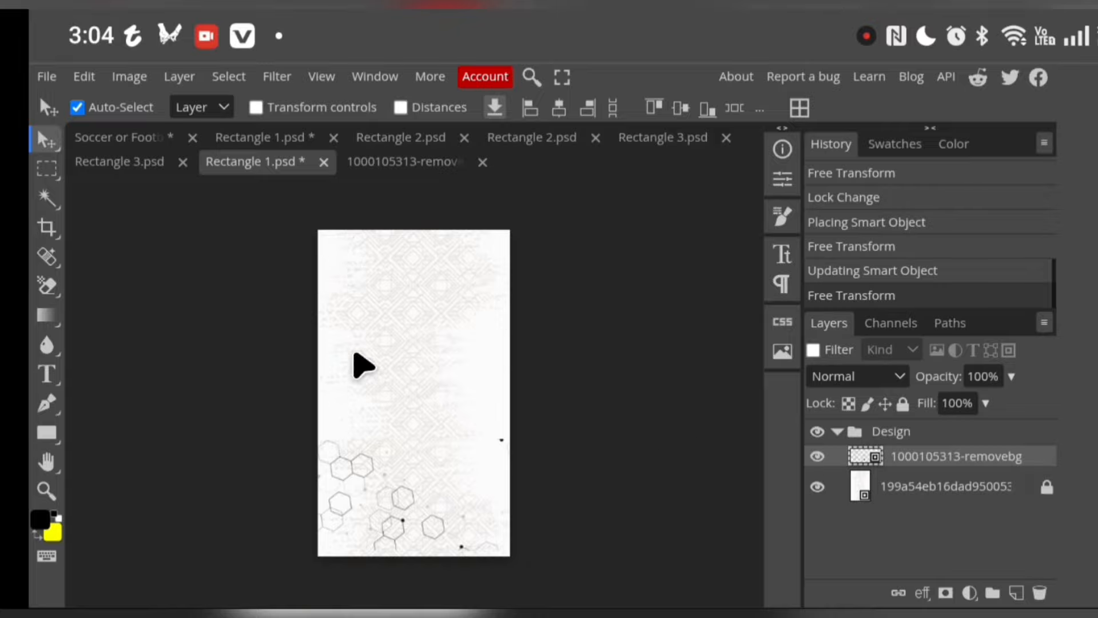
Show the rulers and place guides along all four edges of the canvas, at 0 and 1602 px vertically and 0 and 946 px horizontally
{"action": "left_click", "coordinate": [322, 78]}
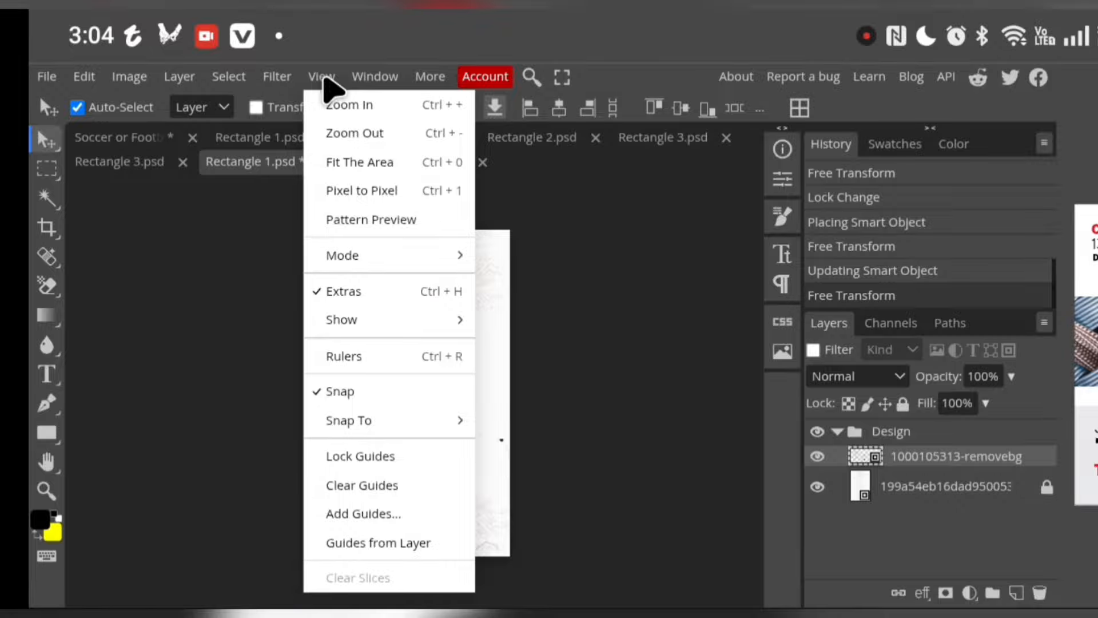
{"action": "left_click", "coordinate": [350, 357]}
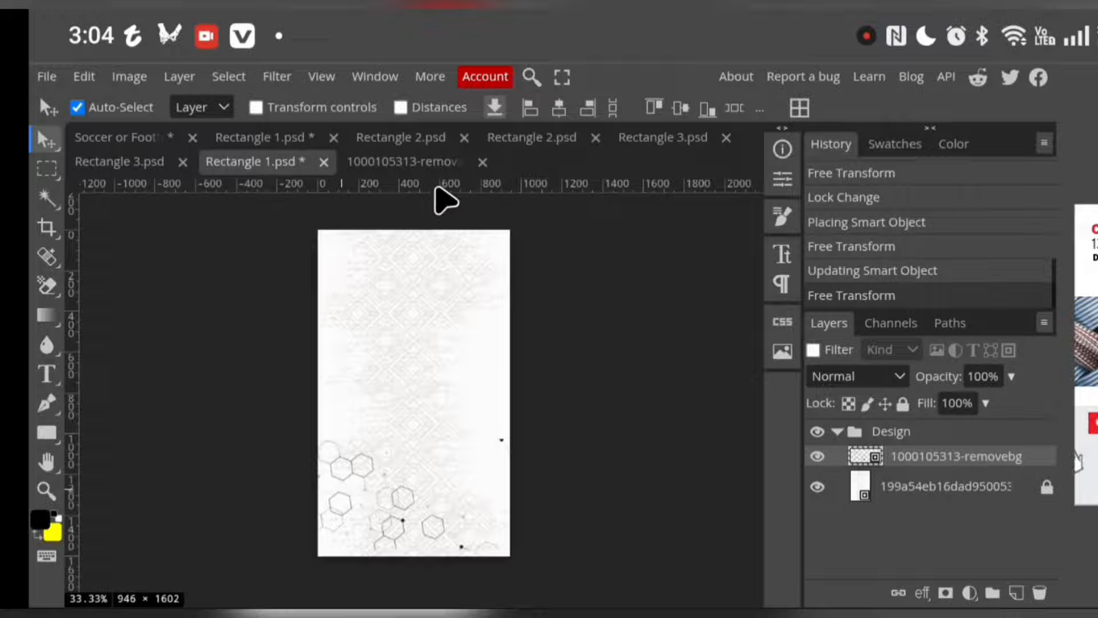
{"action": "left_click_drag", "start_coordinate": [456, 191], "coordinate": [473, 232]}
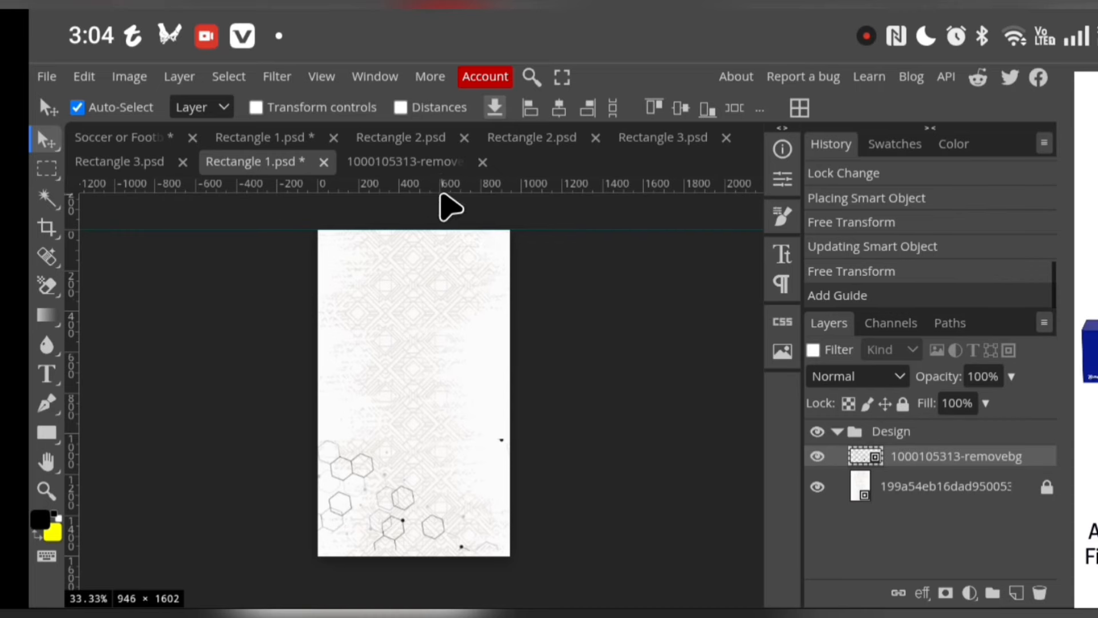
{"action": "left_click_drag", "start_coordinate": [412, 192], "coordinate": [381, 567]}
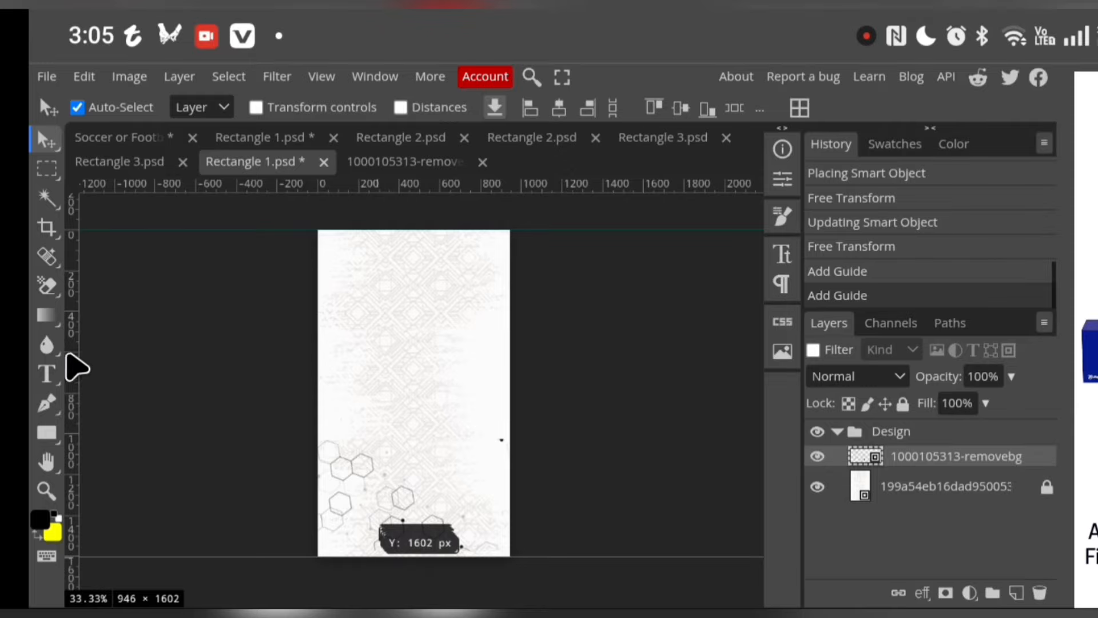
{"action": "left_click_drag", "start_coordinate": [68, 368], "coordinate": [325, 453]}
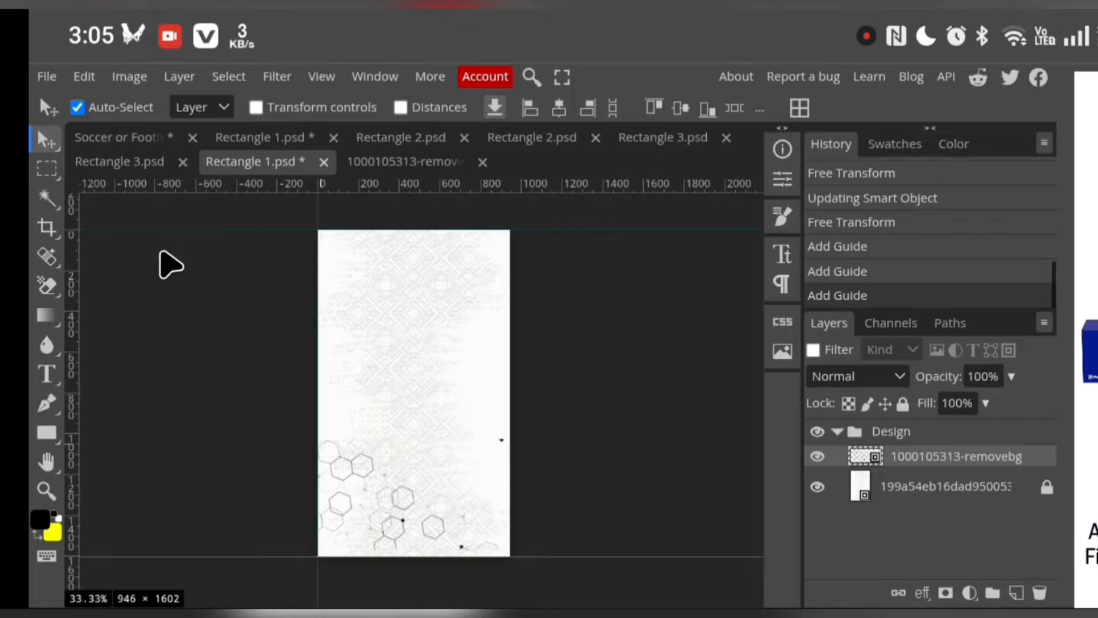
{"action": "left_click_drag", "start_coordinate": [80, 311], "coordinate": [505, 432]}
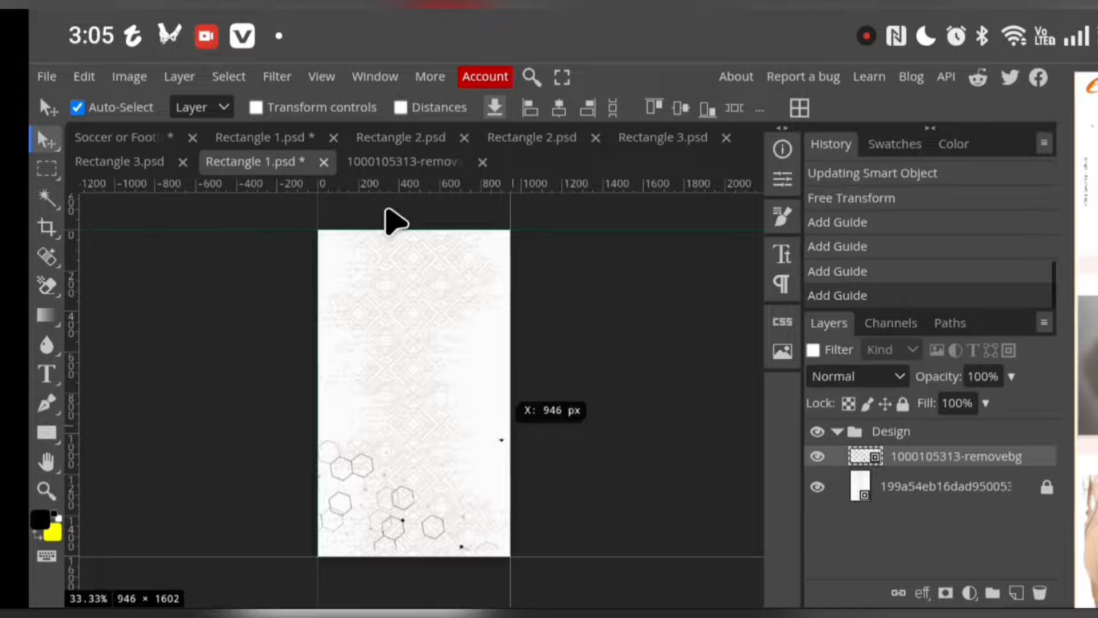
Add two horizontal guides inside the canvas, at about 400 px and 1101 px down
{"action": "left_click_drag", "start_coordinate": [403, 186], "coordinate": [326, 312]}
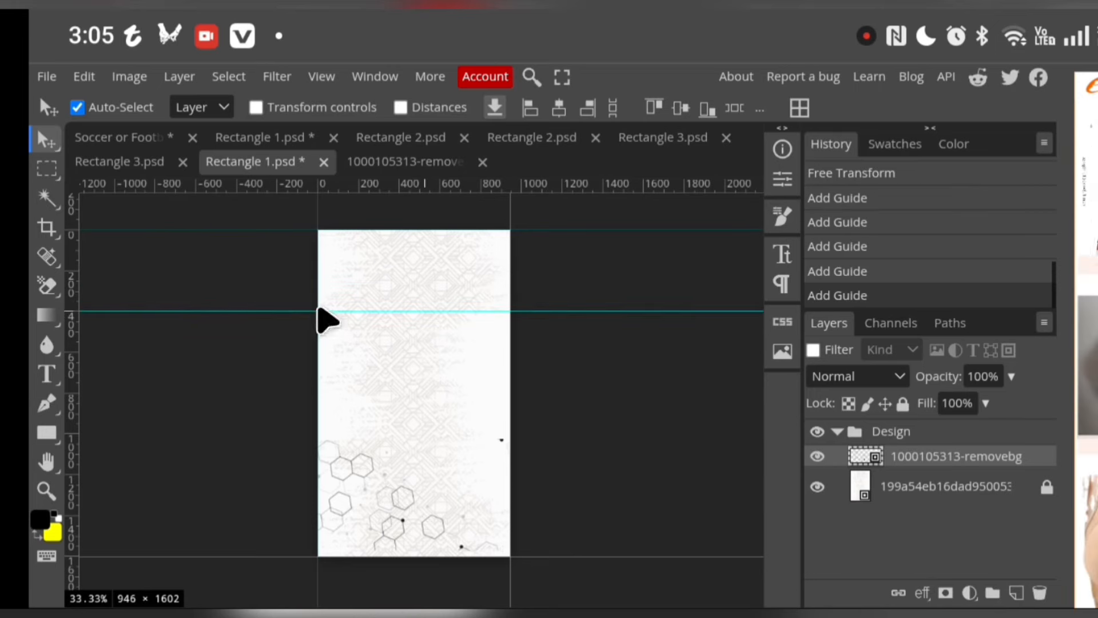
{"action": "left_click", "coordinate": [386, 192]}
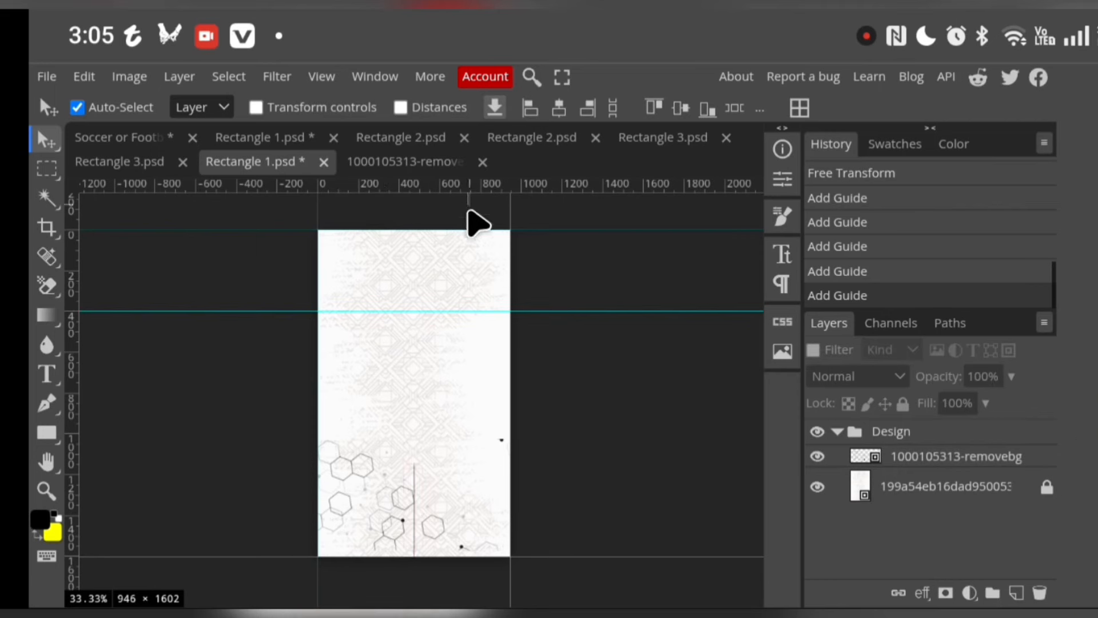
{"action": "left_click_drag", "start_coordinate": [547, 187], "coordinate": [521, 456]}
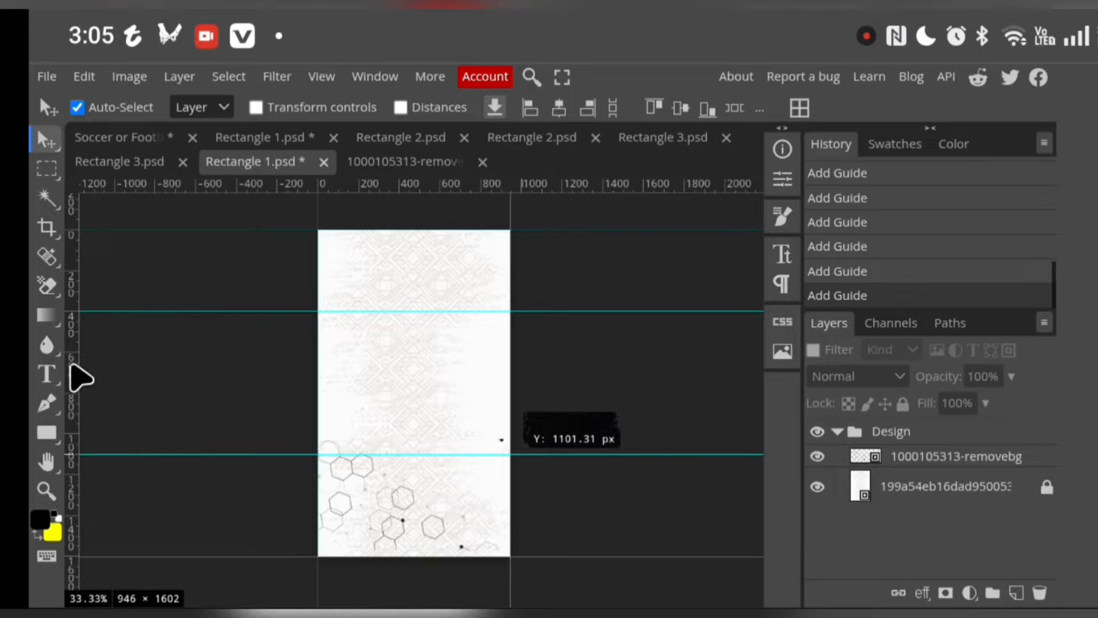
Add two vertical guides inside the canvas, at about 250 px and 697 px across, and hide the rulers
{"action": "left_click_drag", "start_coordinate": [80, 378], "coordinate": [364, 393]}
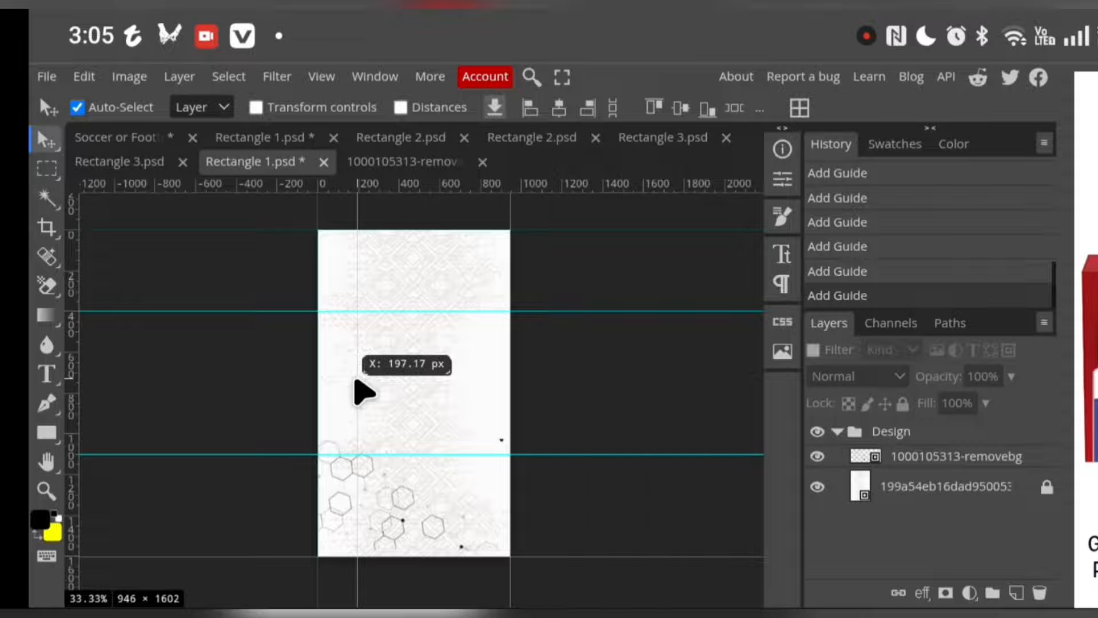
{"action": "left_click_drag", "start_coordinate": [359, 382], "coordinate": [362, 382]}
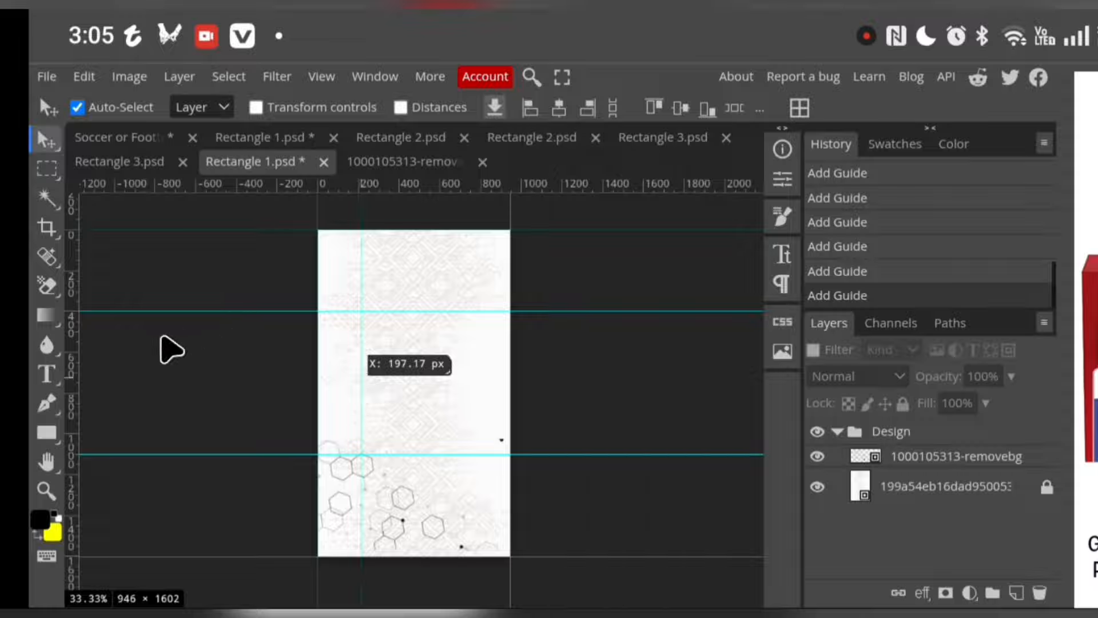
{"action": "left_click_drag", "start_coordinate": [75, 343], "coordinate": [467, 392]}
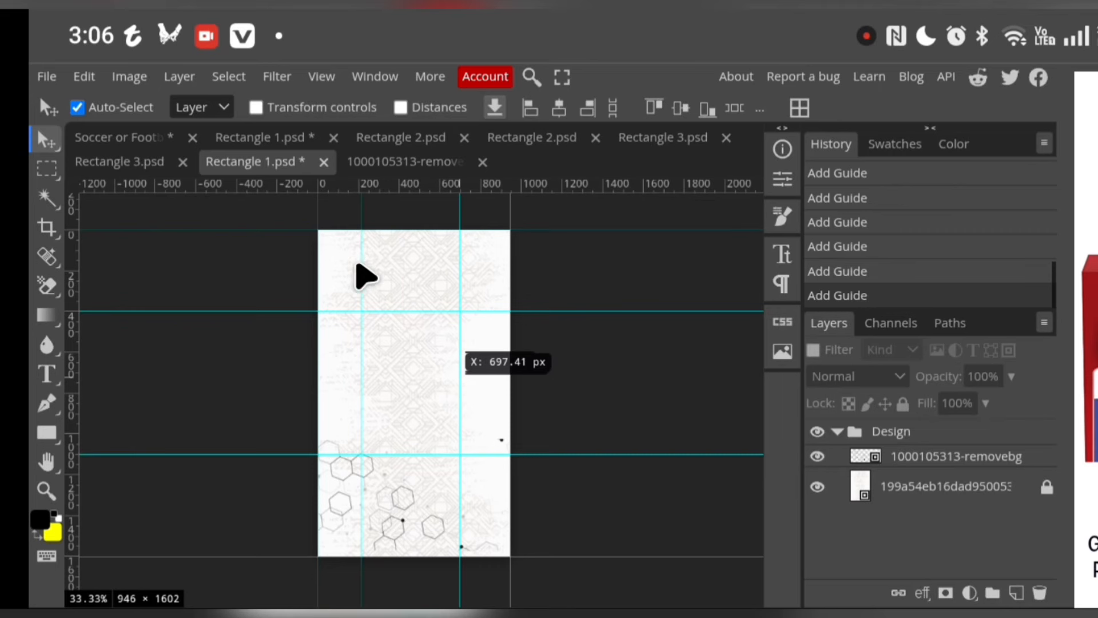
{"action": "left_click_drag", "start_coordinate": [363, 278], "coordinate": [373, 273]}
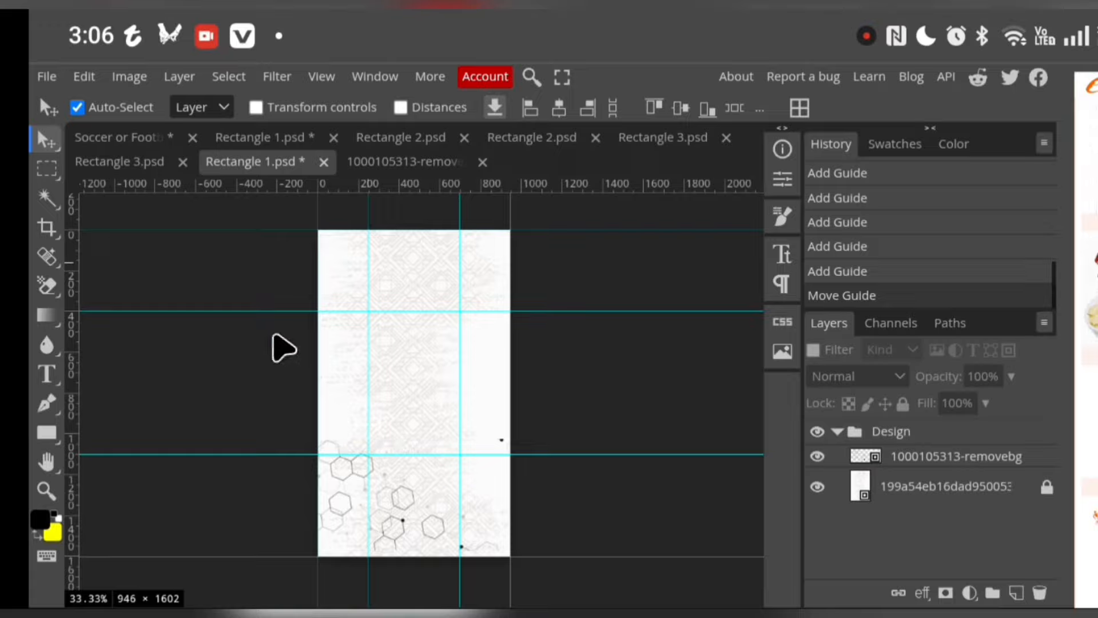
{"action": "left_click", "coordinate": [320, 79]}
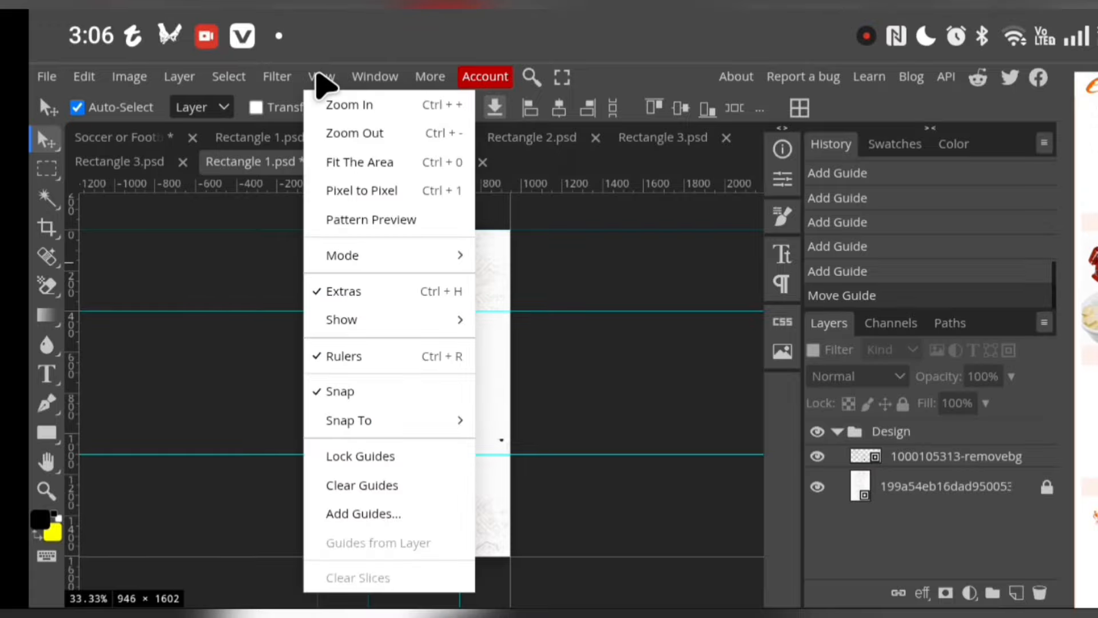
{"action": "left_click", "coordinate": [375, 357]}
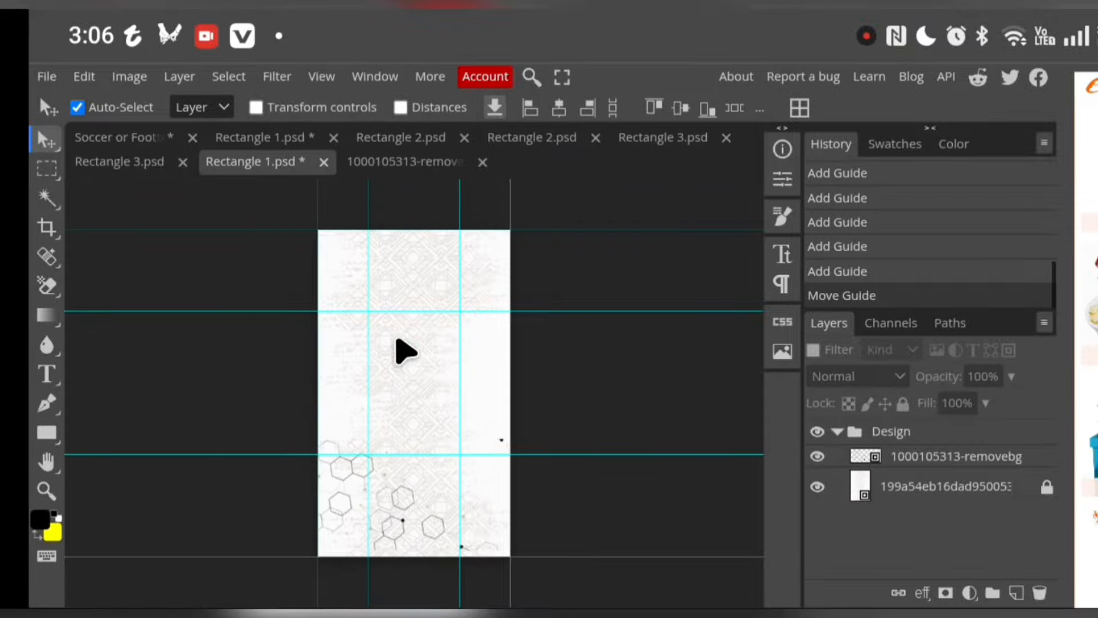
Draw a black Pen tool shape covering the canvas's left side, running from both left corners to the inner guide intersections and closing outside the canvas
{"action": "left_click", "coordinate": [47, 404]}
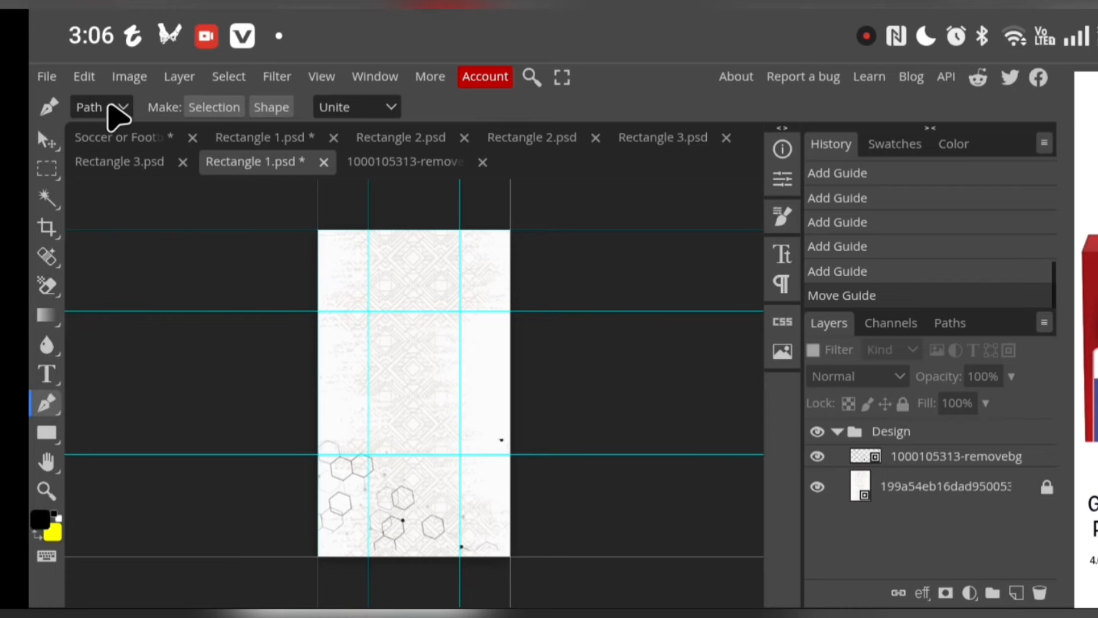
{"action": "left_click", "coordinate": [116, 110]}
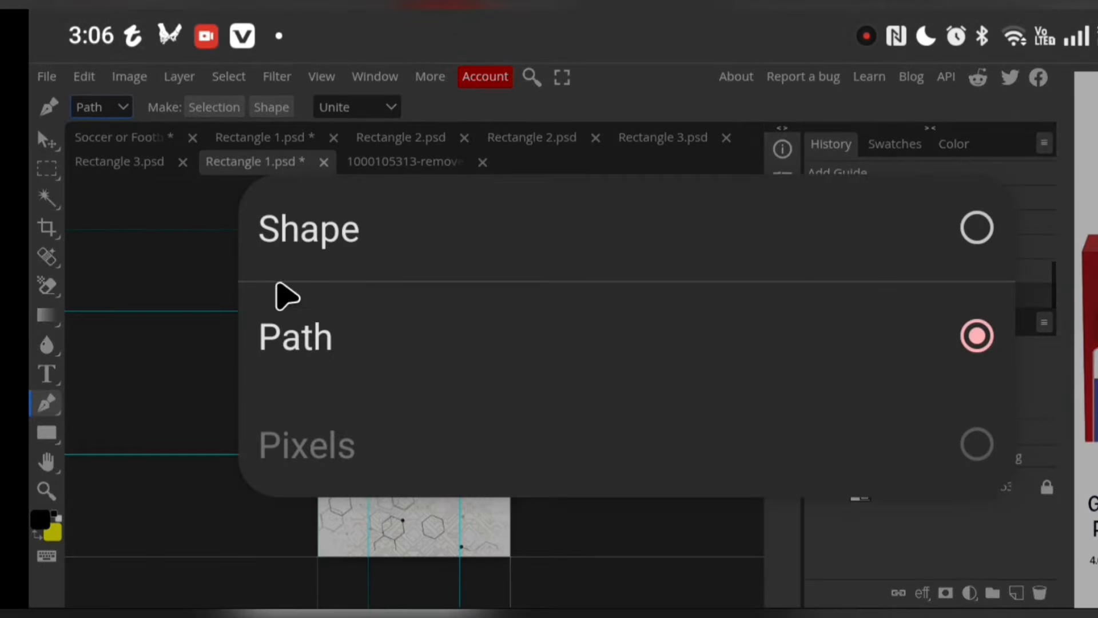
{"action": "left_click", "coordinate": [309, 229]}
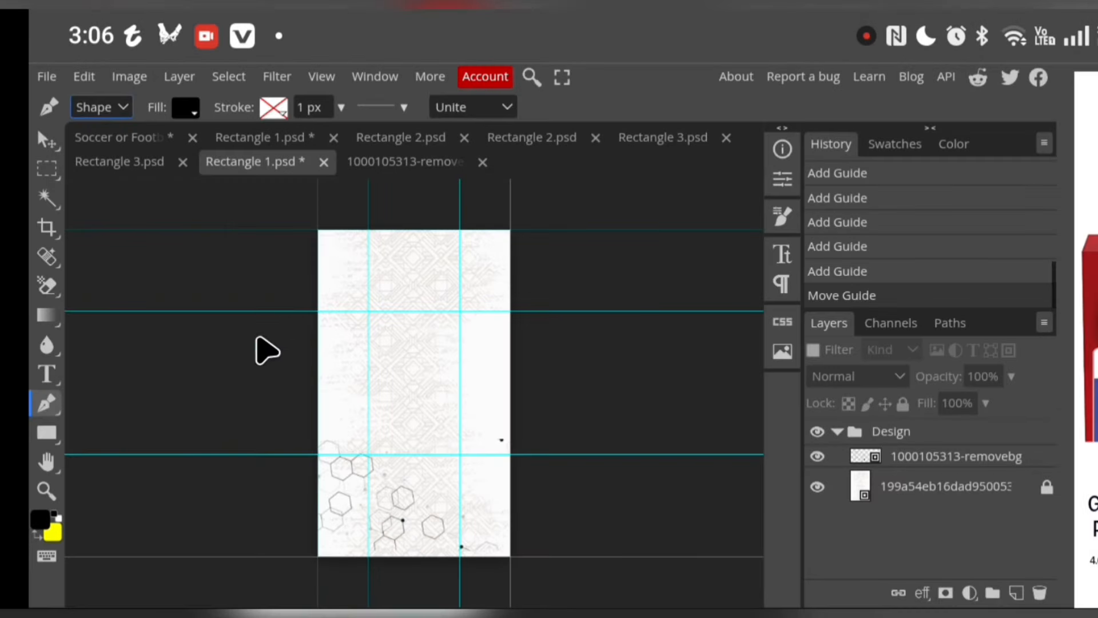
{"action": "left_click", "coordinate": [318, 230]}
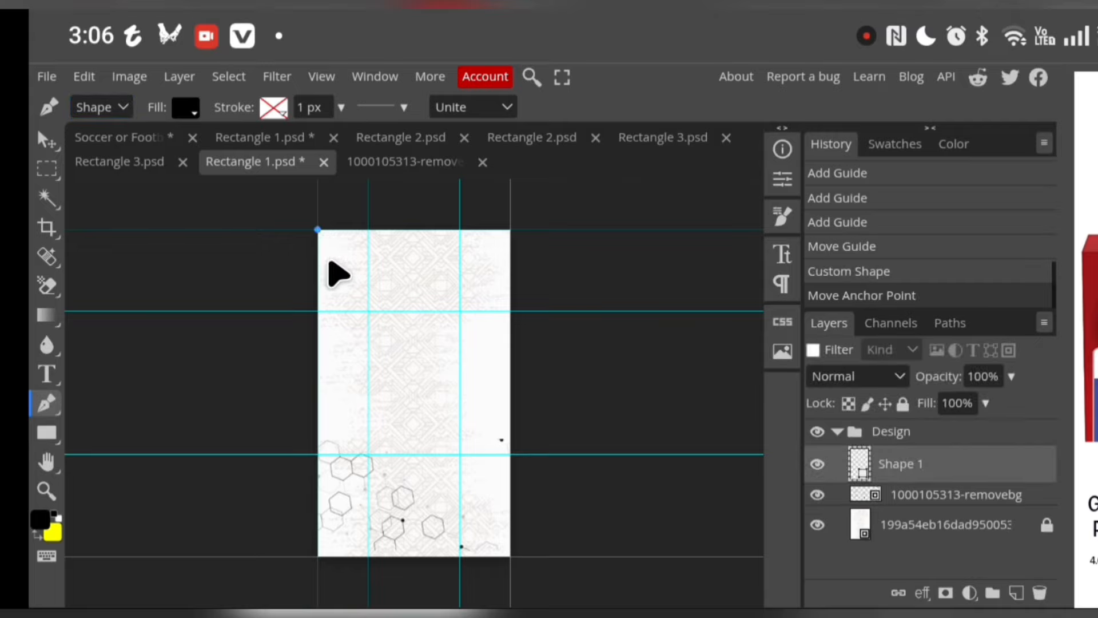
{"action": "left_click", "coordinate": [368, 311]}
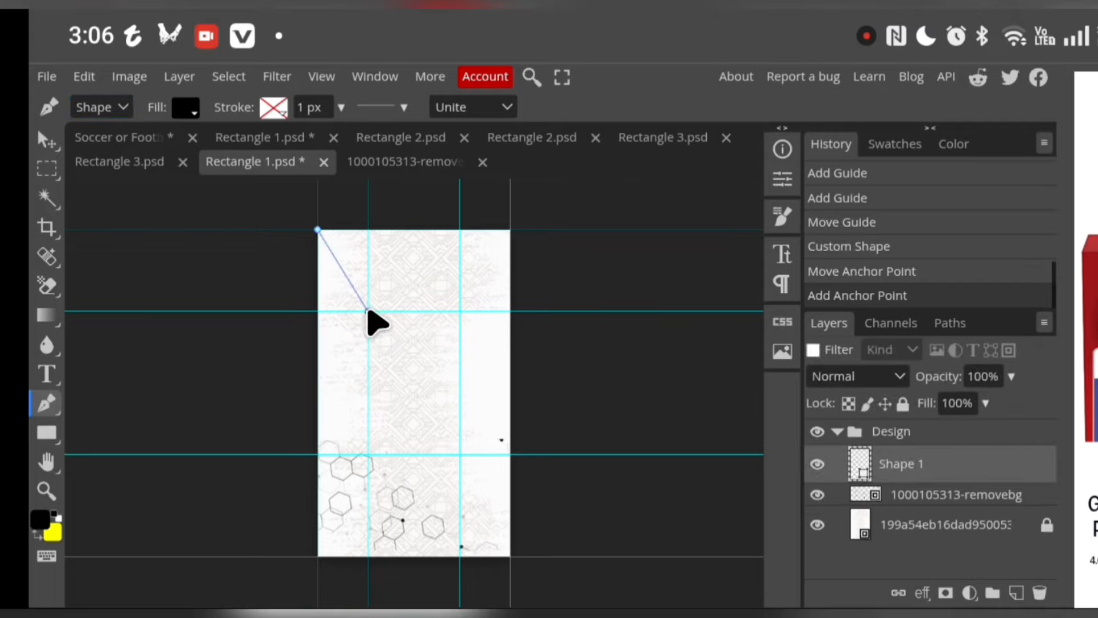
{"action": "left_click", "coordinate": [368, 455]}
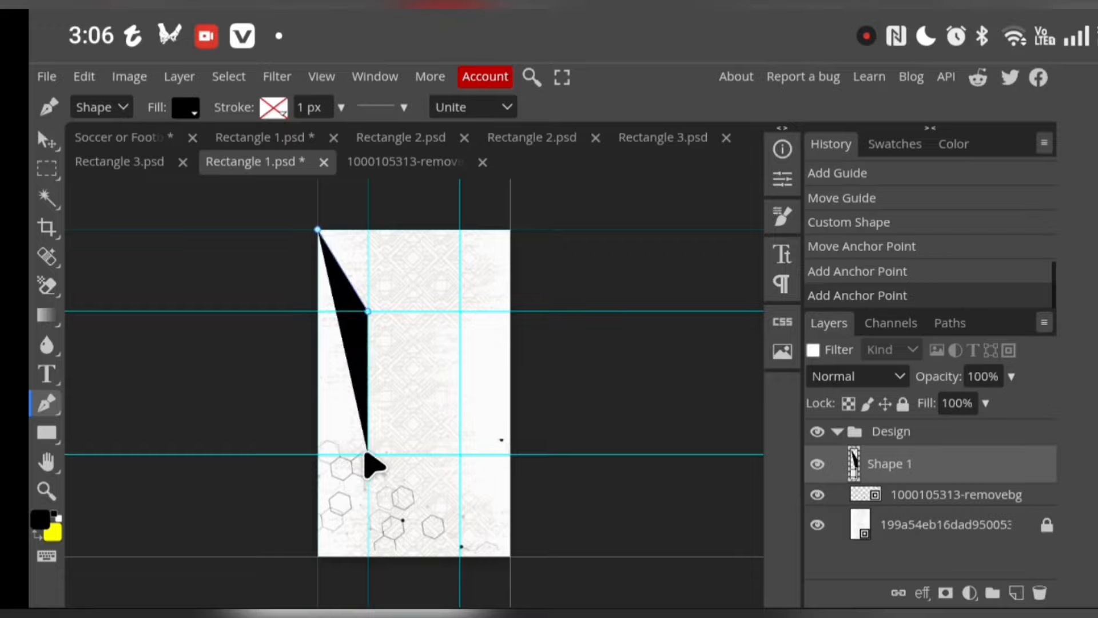
{"action": "left_click", "coordinate": [319, 556]}
{"action": "left_click", "coordinate": [206, 465]}
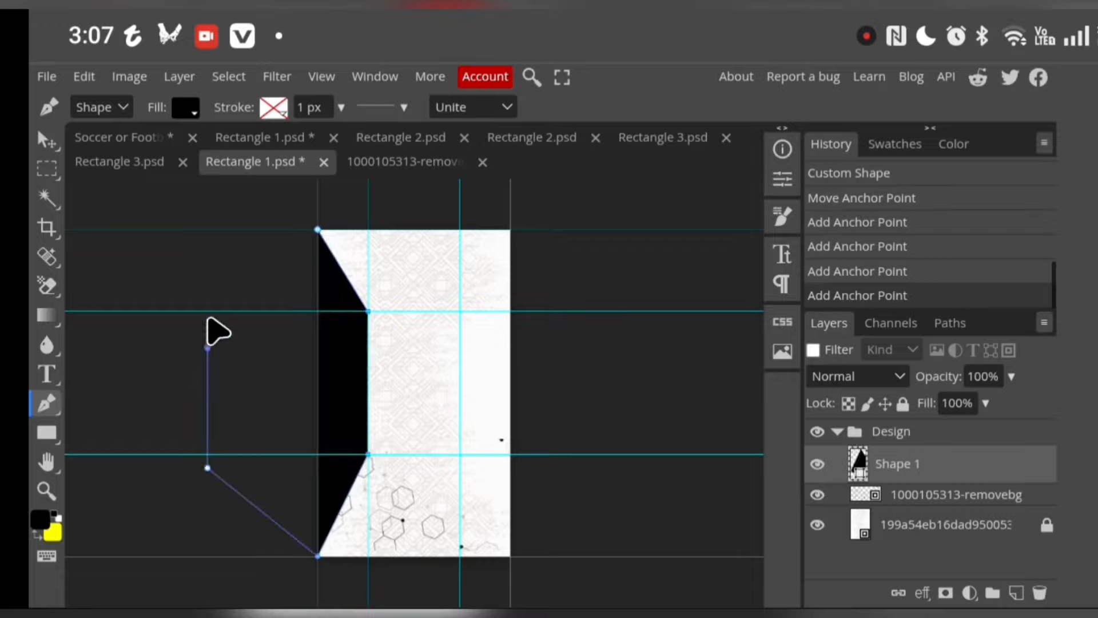
{"action": "left_click", "coordinate": [209, 311]}
{"action": "left_click", "coordinate": [276, 216]}
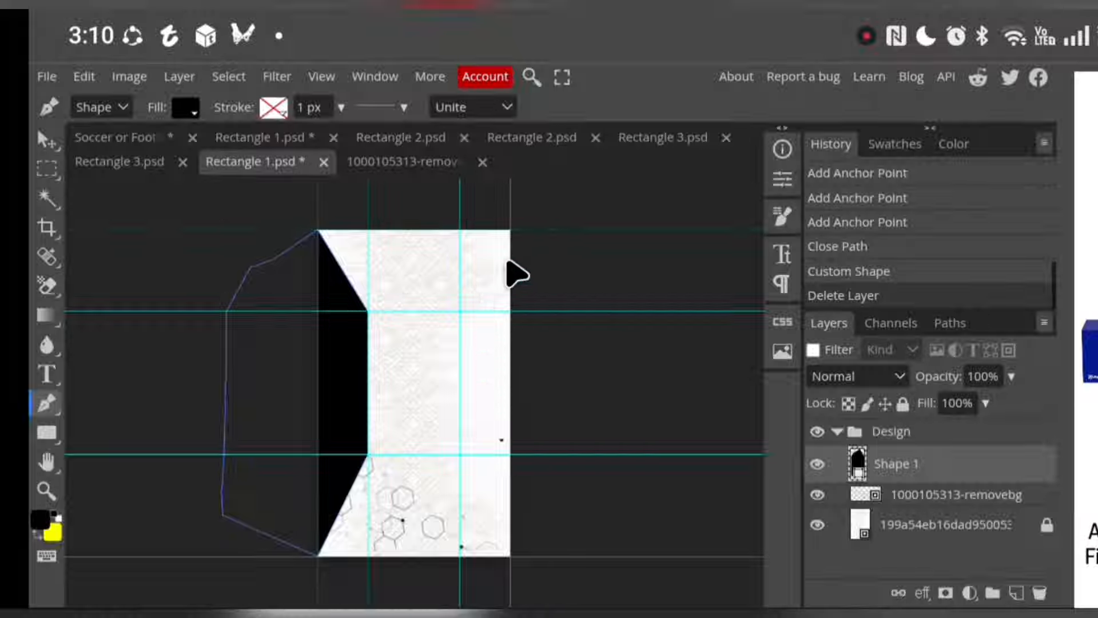
Draw a black Pen tool shape covering the canvas's right side, running from both right corners through the inner guide intersections and extending outside the canvas
{"action": "left_click", "coordinate": [510, 225]}
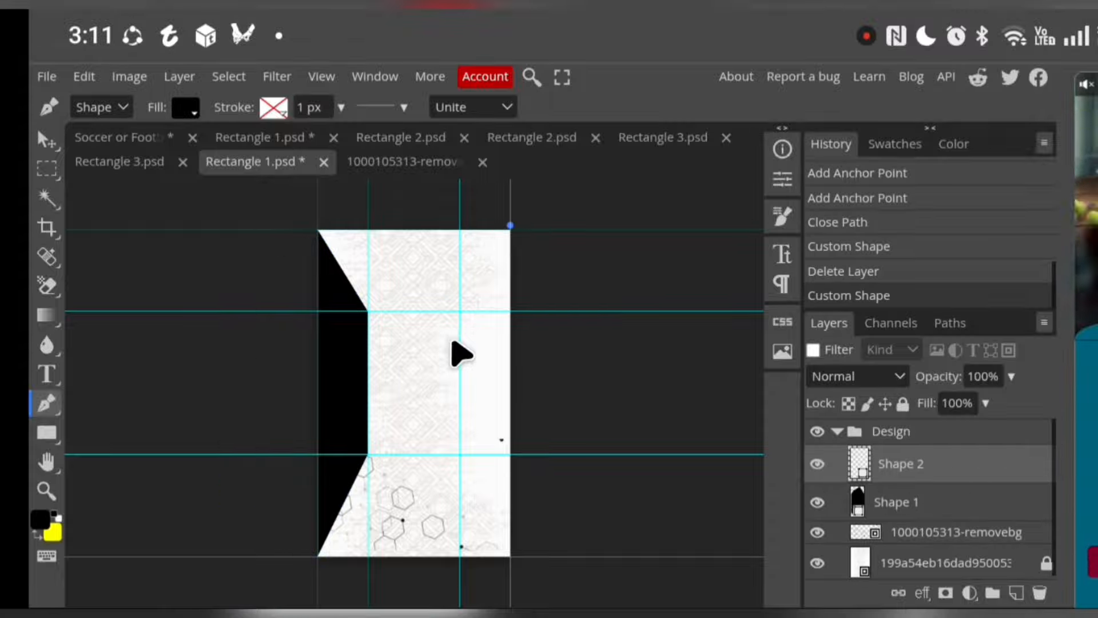
{"action": "left_click", "coordinate": [460, 312]}
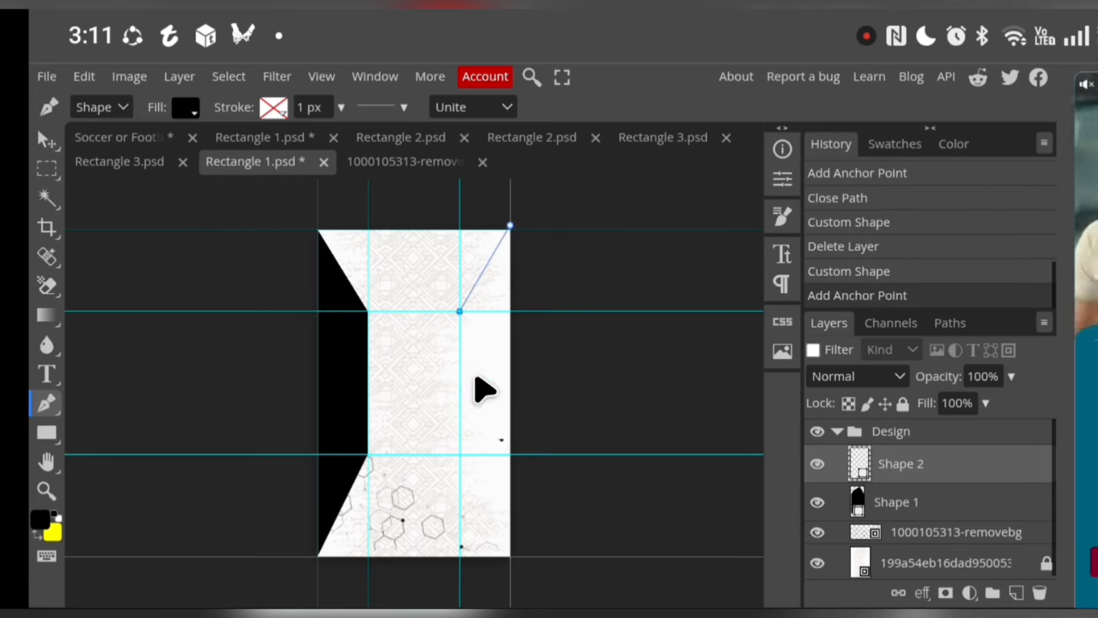
{"action": "left_click", "coordinate": [460, 454]}
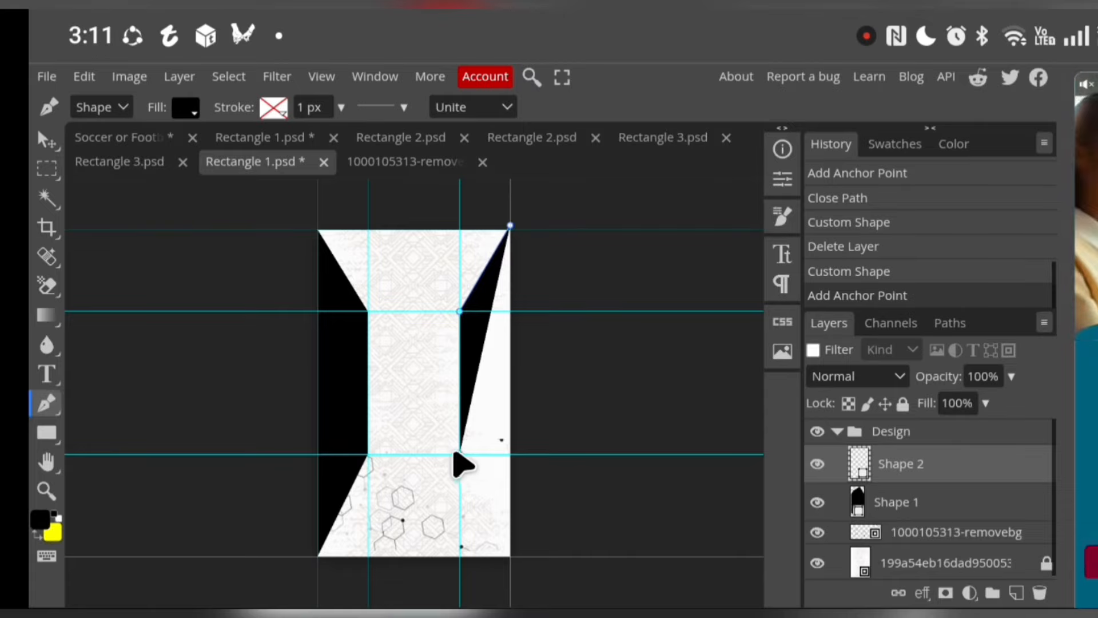
{"action": "left_click", "coordinate": [510, 556]}
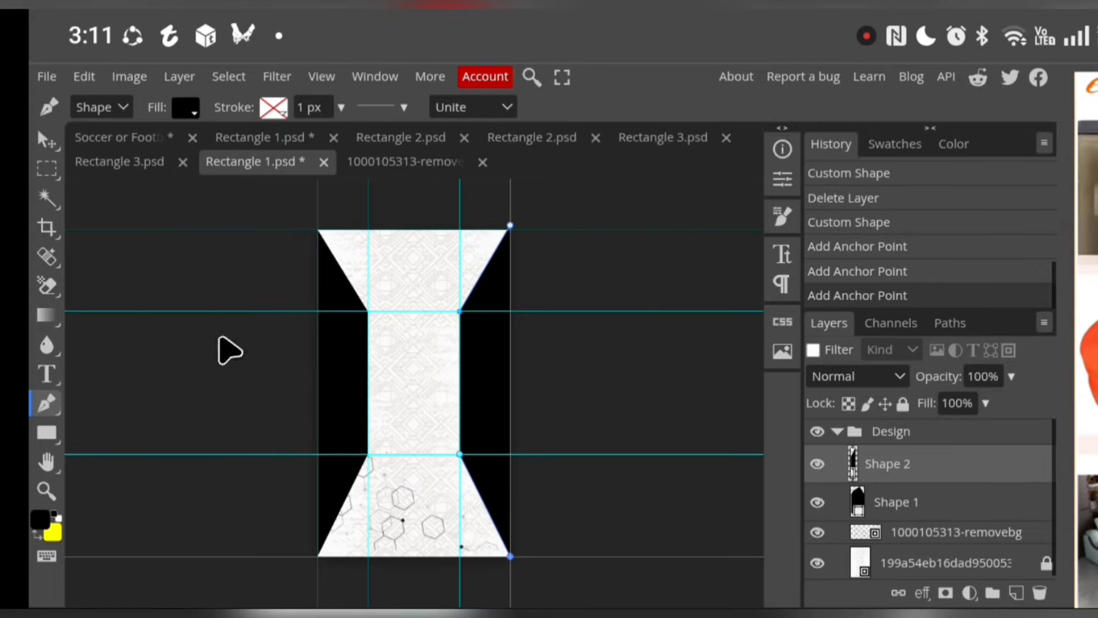
{"action": "left_click", "coordinate": [606, 527]}
{"action": "left_click", "coordinate": [604, 495]}
{"action": "left_click", "coordinate": [710, 331]}
{"action": "left_click", "coordinate": [711, 230]}
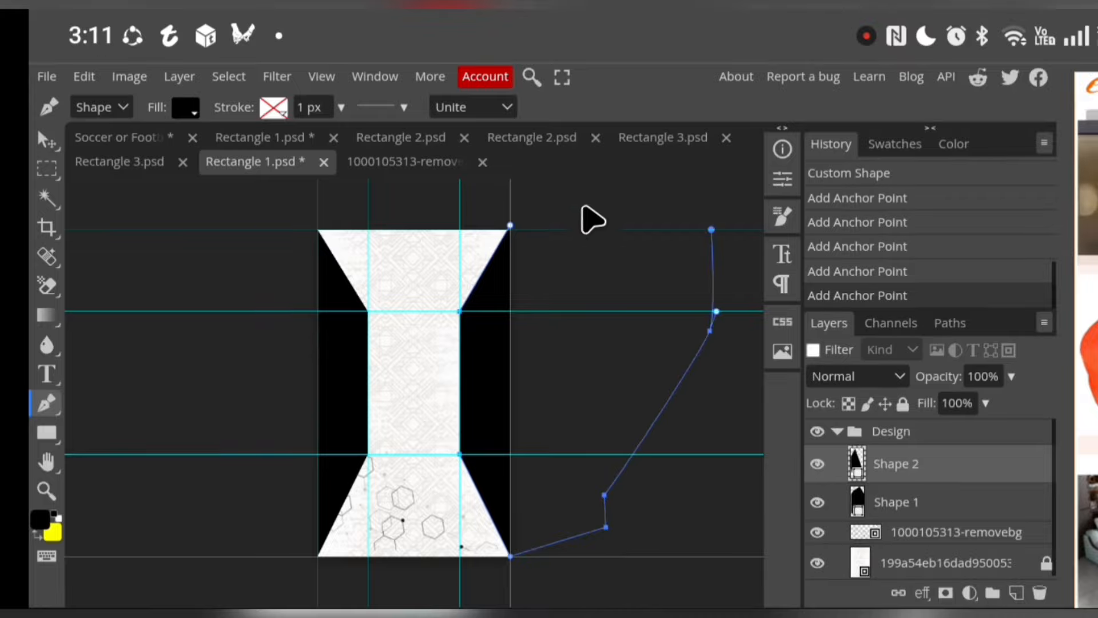
{"action": "left_click", "coordinate": [582, 201]}
{"action": "left_click", "coordinate": [678, 189]}
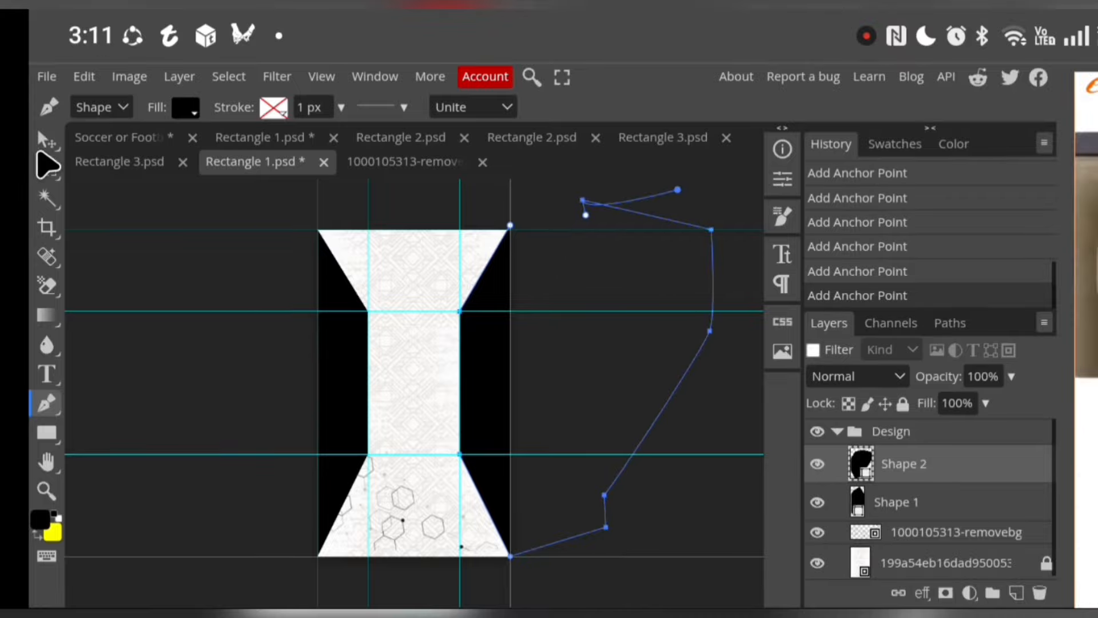
{"action": "left_click", "coordinate": [47, 143]}
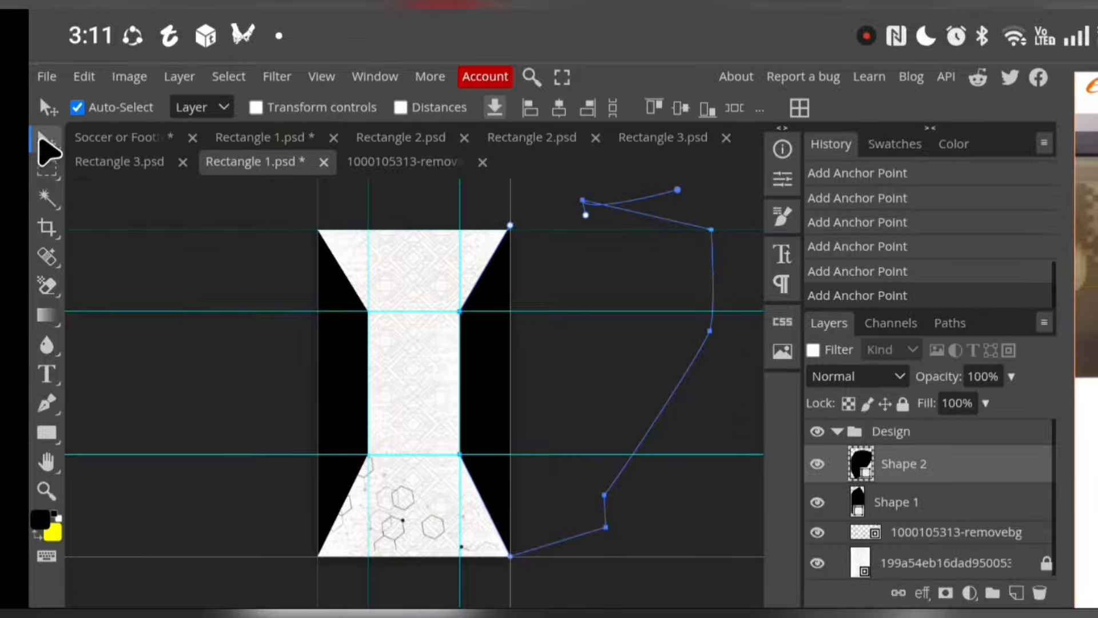
{"action": "left_click", "coordinate": [699, 511]}
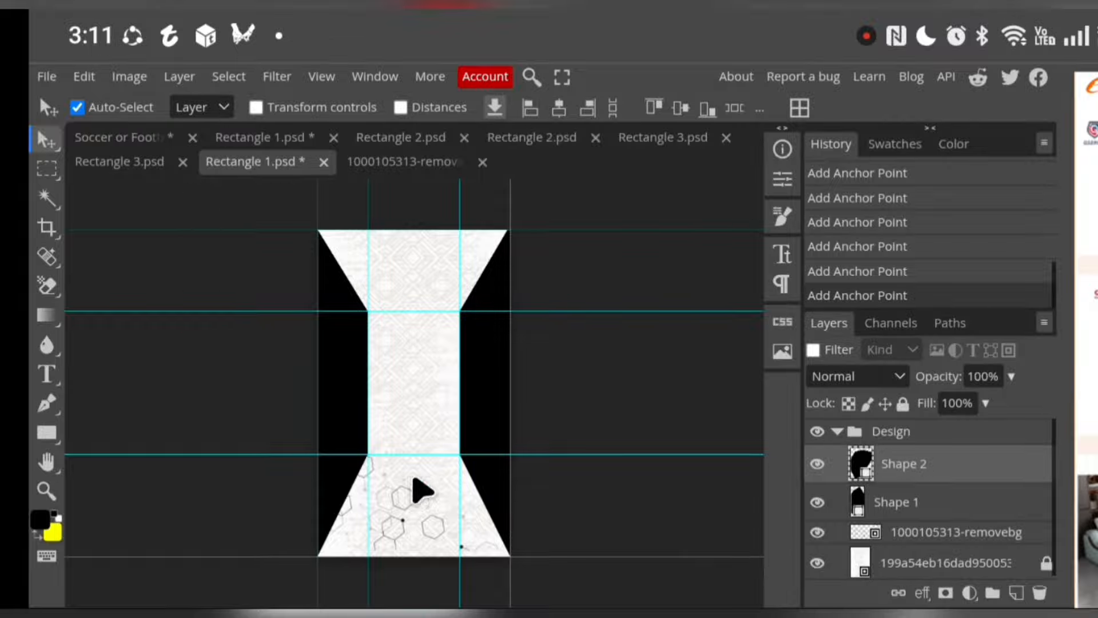
Recolour both black side shapes to yellow ffc107
{"action": "double_click", "coordinate": [862, 465]}
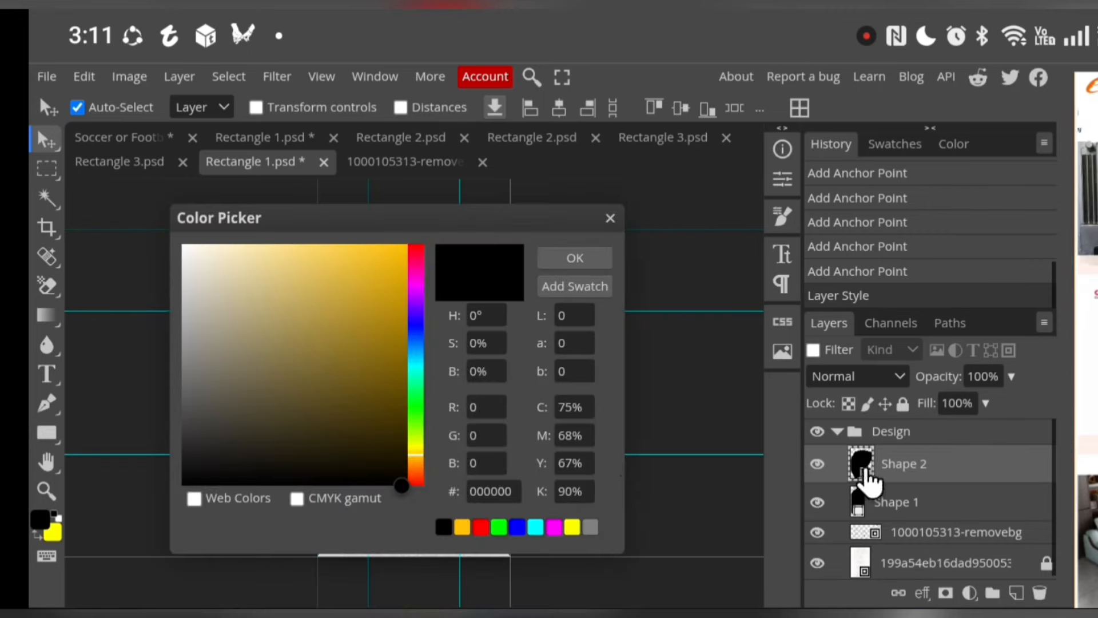
{"action": "left_click", "coordinate": [462, 528]}
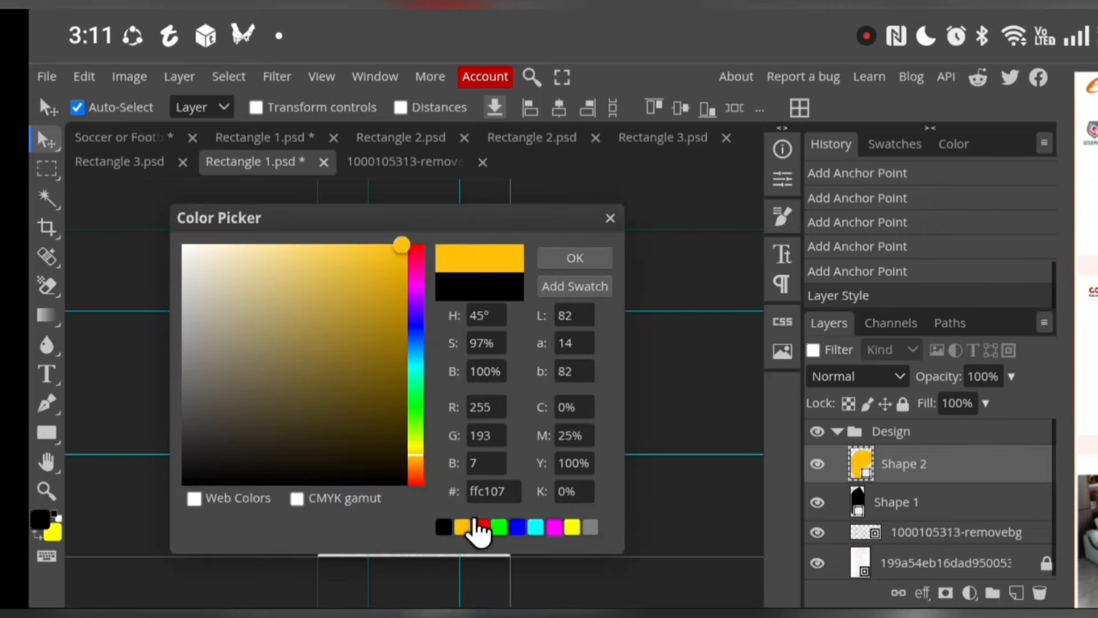
{"action": "left_click", "coordinate": [577, 258]}
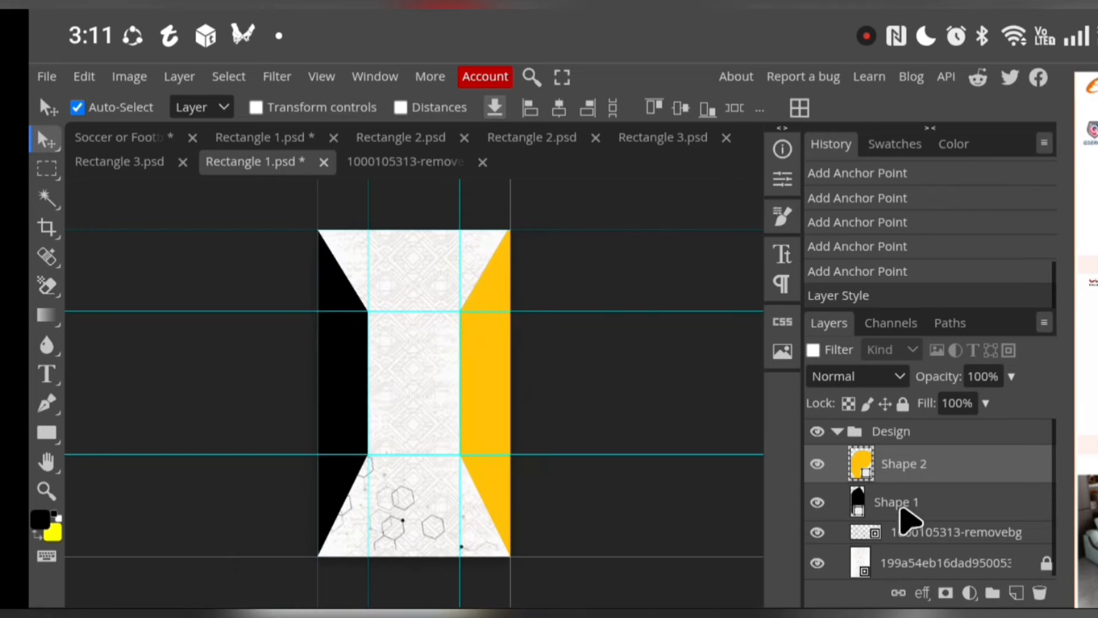
{"action": "left_click", "coordinate": [858, 512]}
{"action": "double_click", "coordinate": [858, 512]}
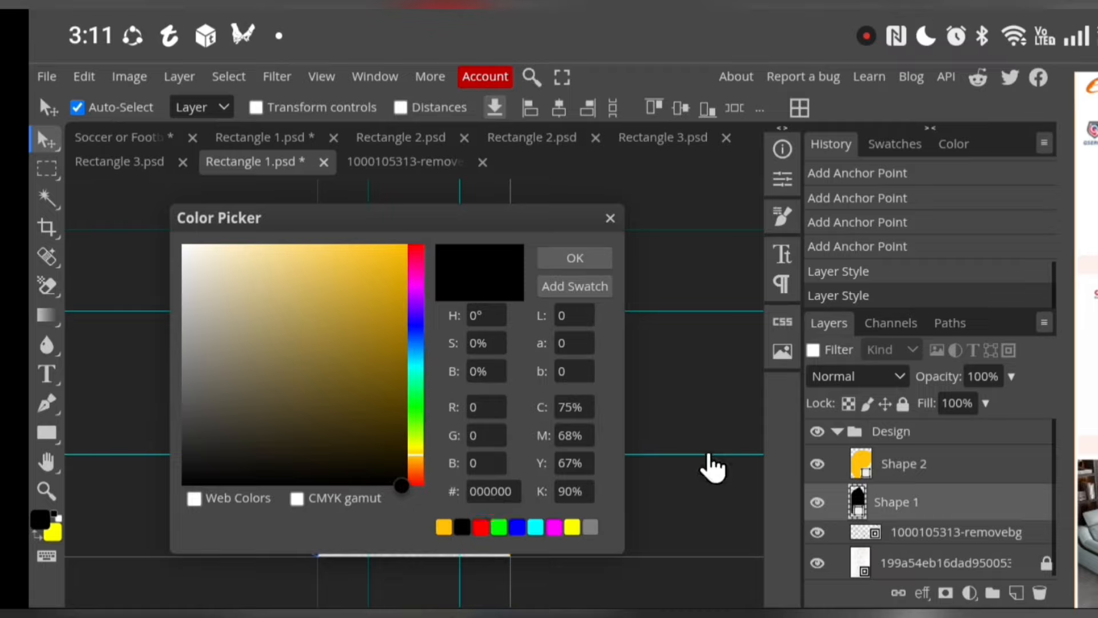
{"action": "left_click", "coordinate": [452, 524]}
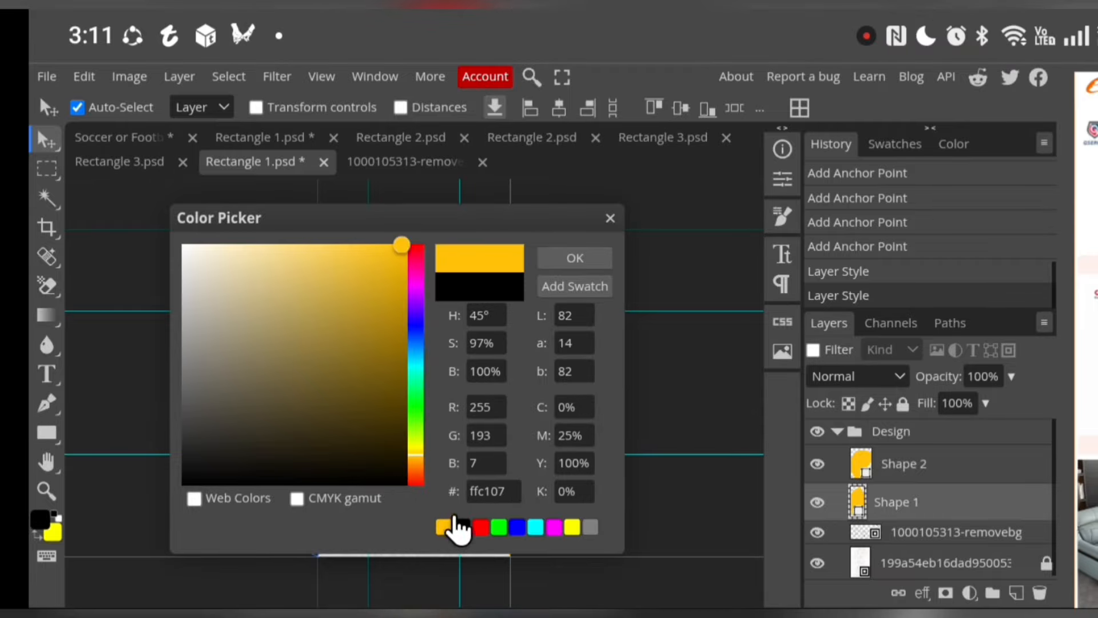
{"action": "left_click", "coordinate": [586, 258]}
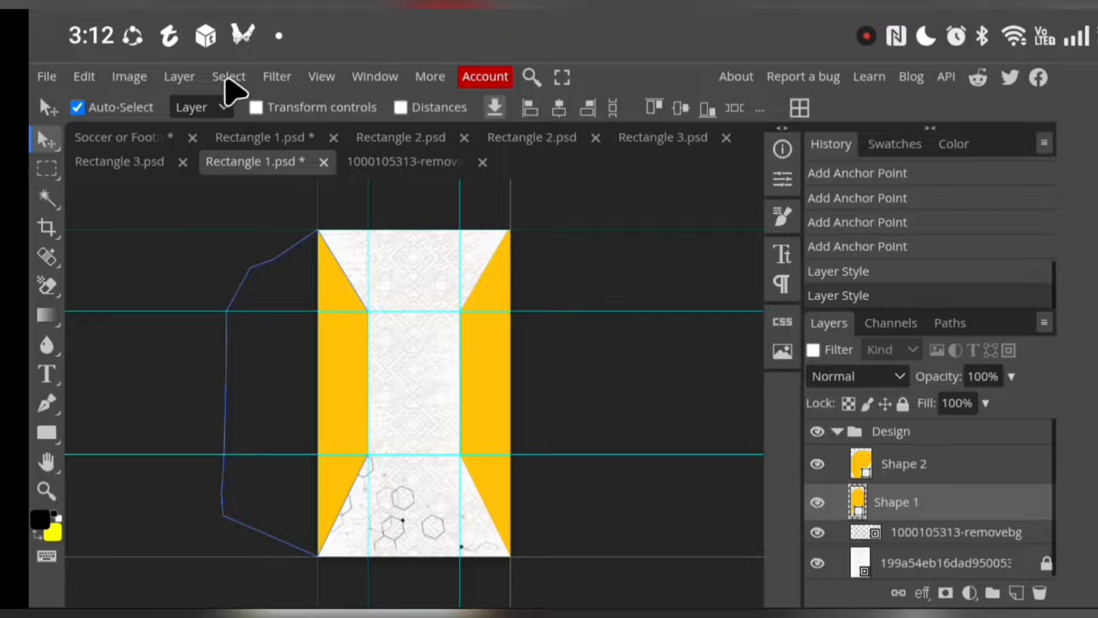
Duplicate the left side shape's layer and the right side shape's layer
{"action": "left_click", "coordinate": [184, 80]}
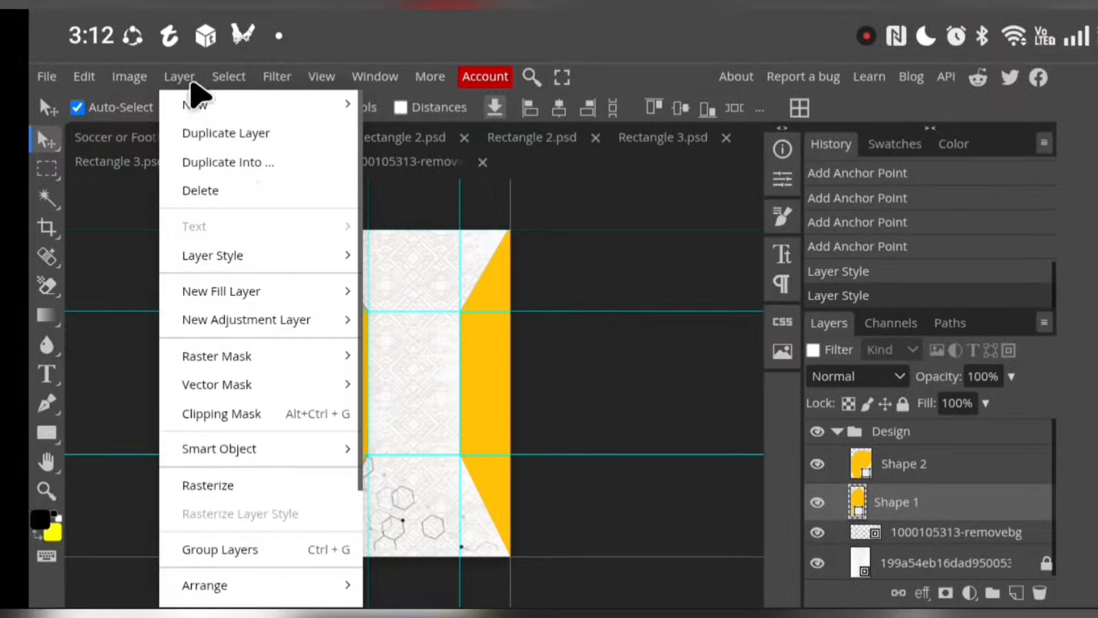
{"action": "left_click", "coordinate": [228, 133]}
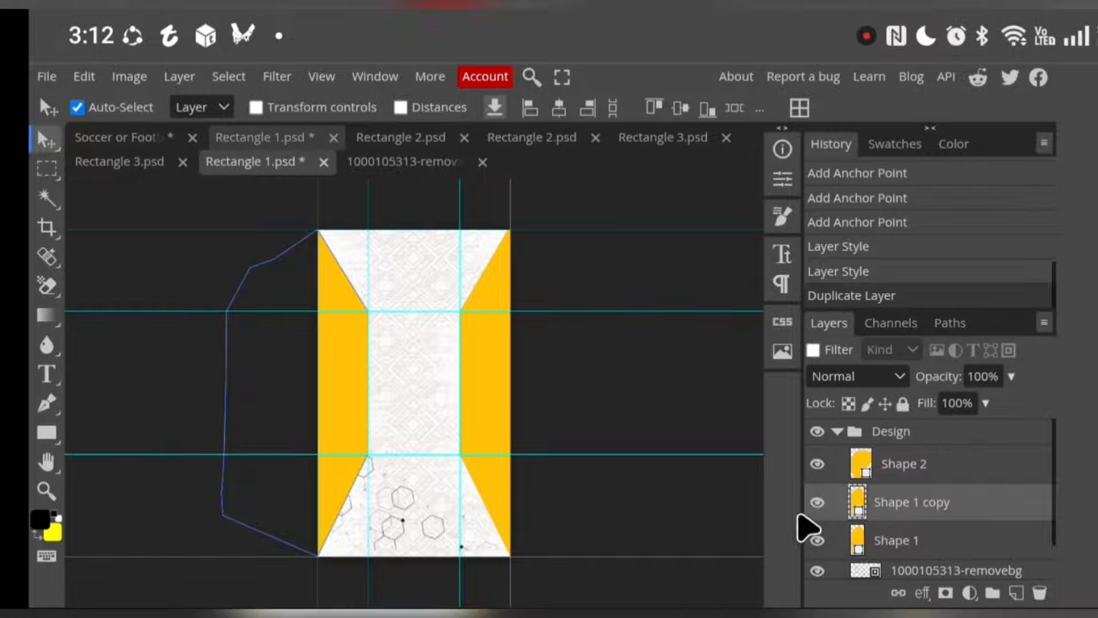
{"action": "left_click", "coordinate": [908, 472]}
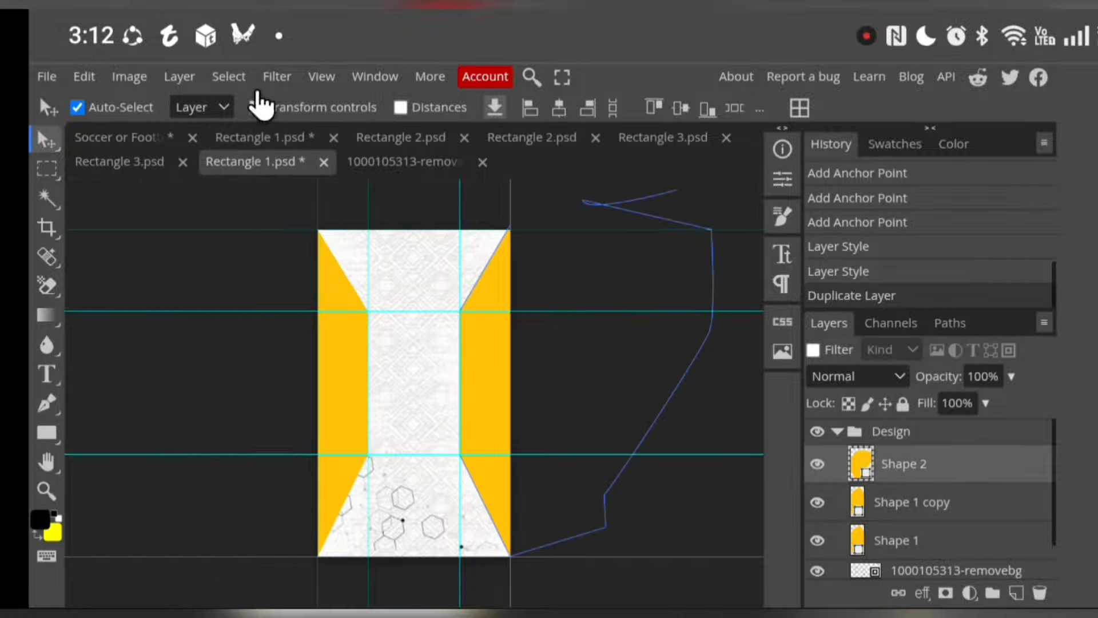
{"action": "left_click", "coordinate": [182, 81]}
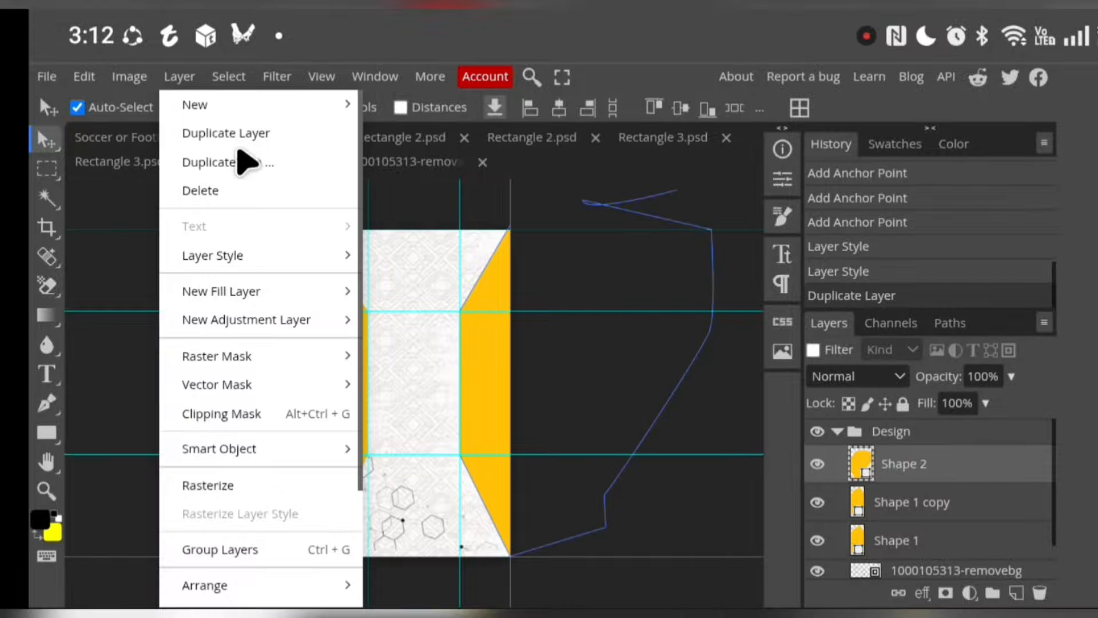
{"action": "left_click", "coordinate": [250, 135]}
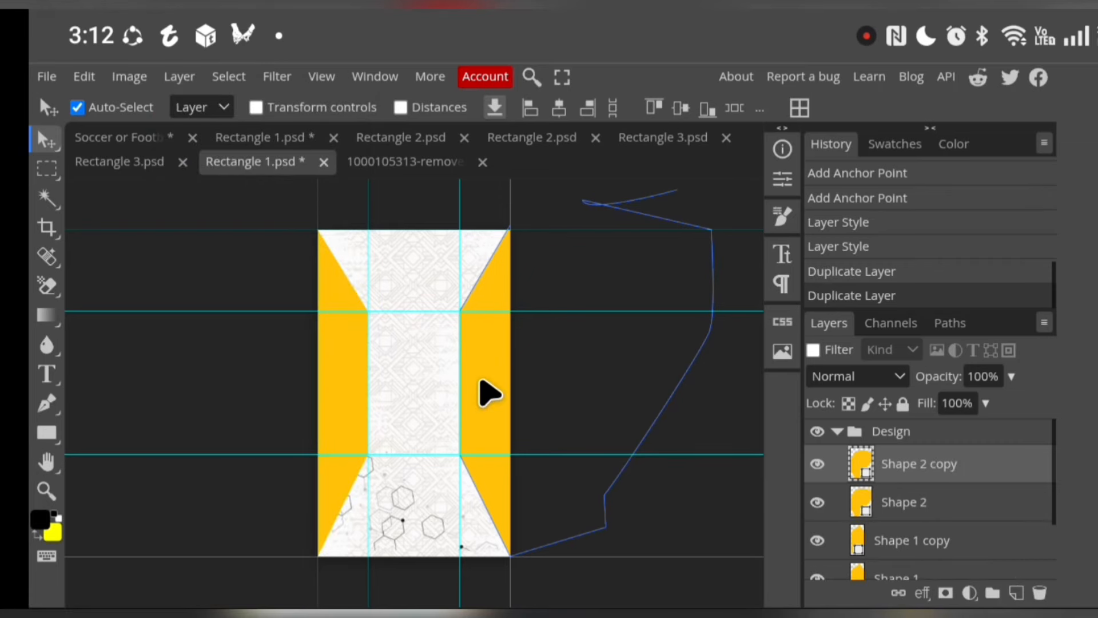
Shift the copied right side shape slightly outward and fill it with black 000000, leaving a narrow yellow band along its inner edge
{"action": "left_click_drag", "start_coordinate": [490, 394], "coordinate": [505, 392]}
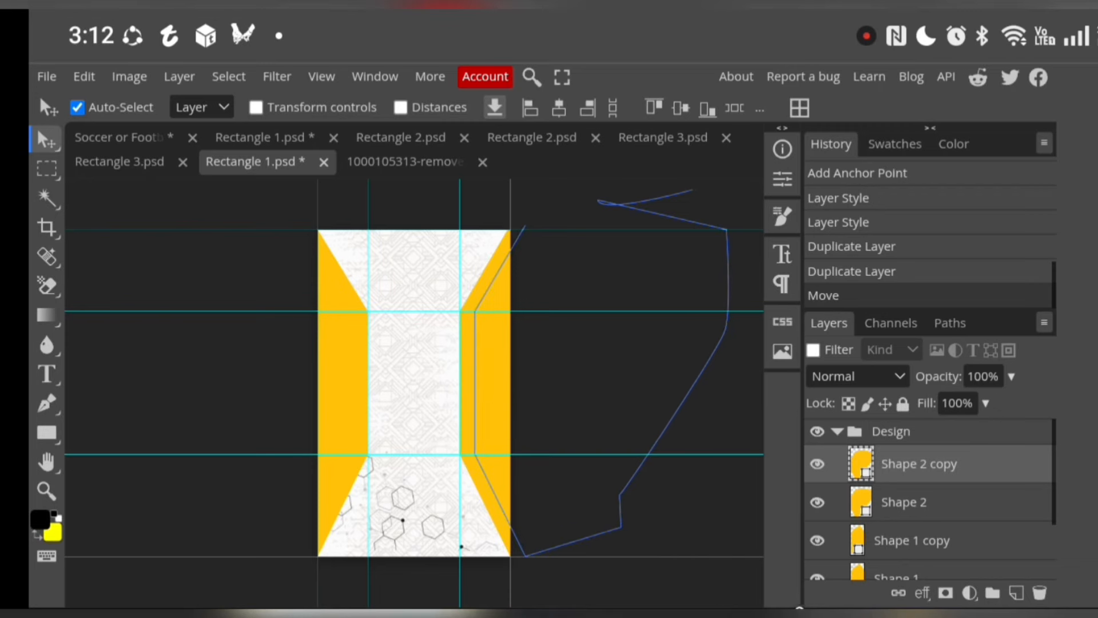
{"action": "double_click", "coordinate": [861, 478]}
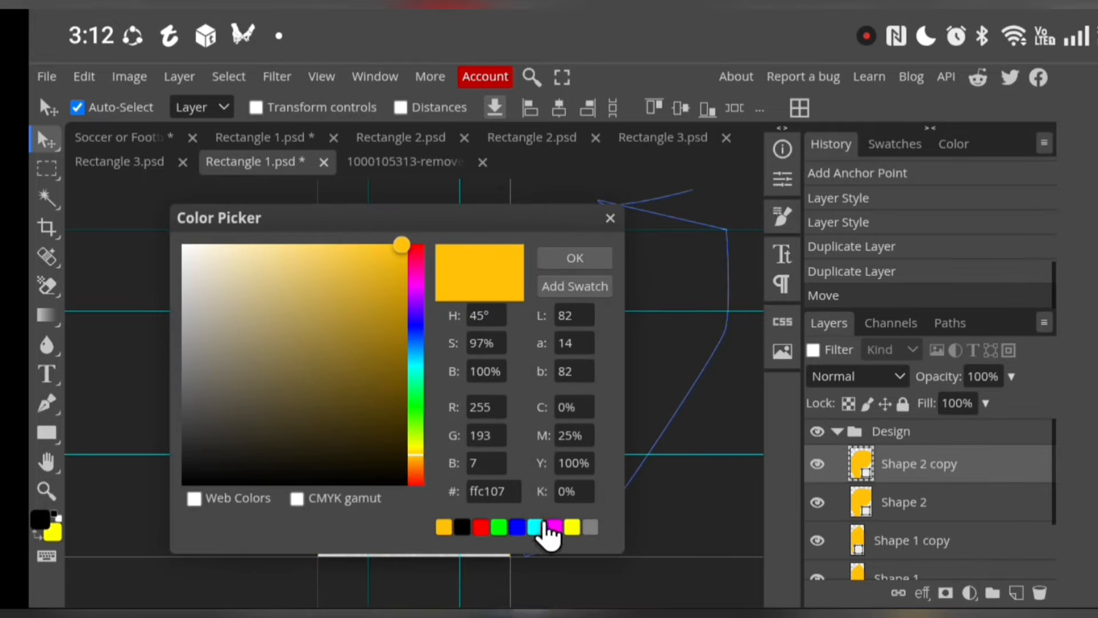
{"action": "left_click", "coordinate": [461, 528]}
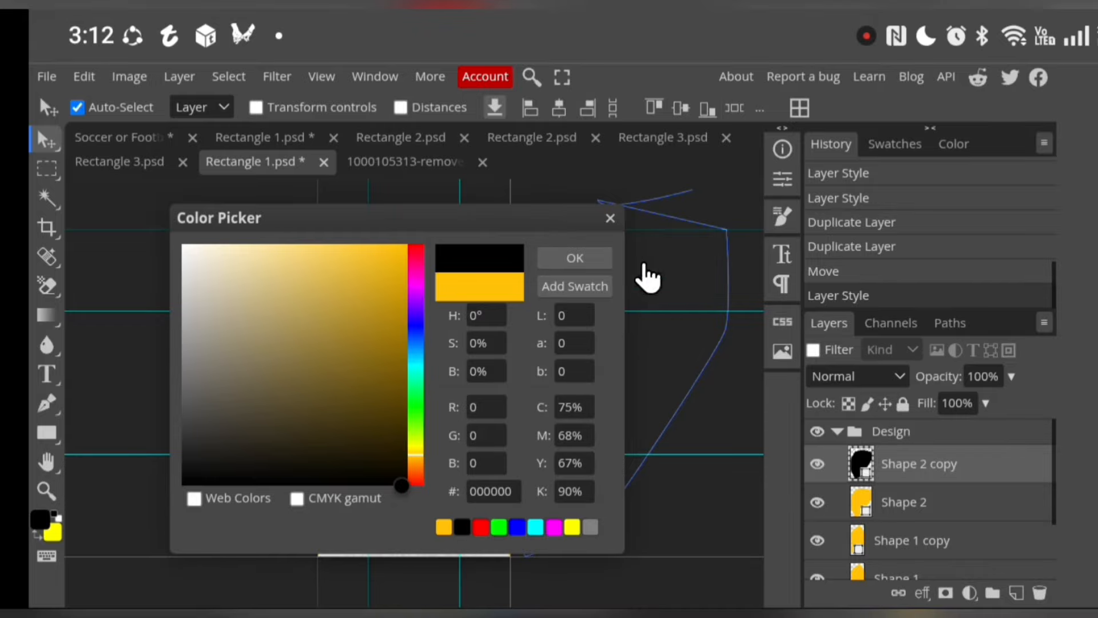
{"action": "left_click", "coordinate": [575, 259]}
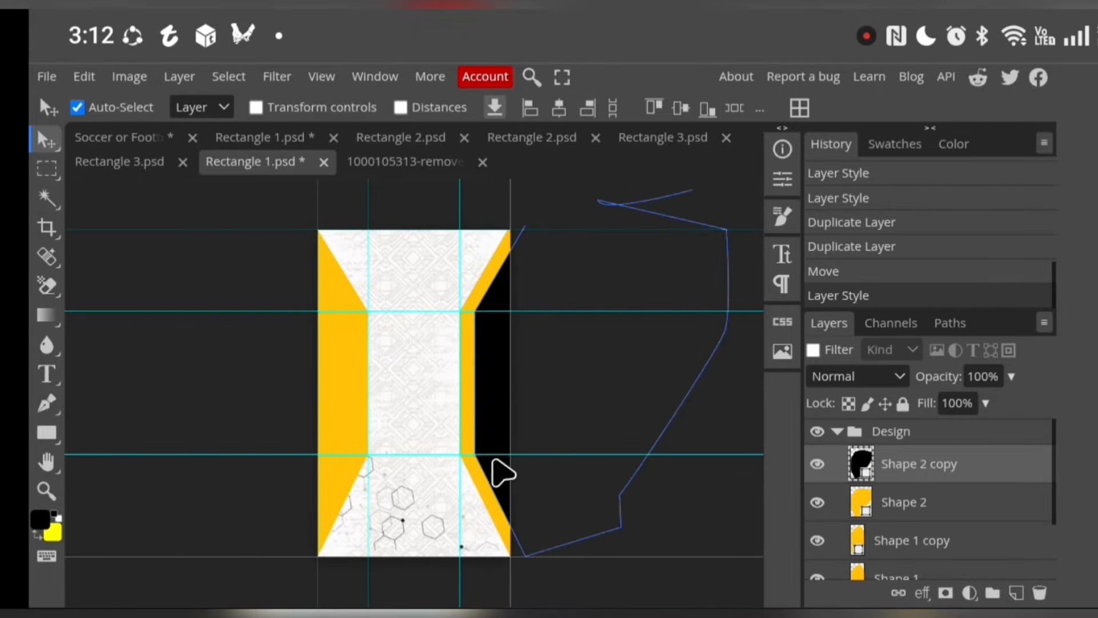
Fill the copied left side shape with black 000000 and shift it slightly outward, leaving a yellow band that mirrors the right side
{"action": "left_click", "coordinate": [894, 550]}
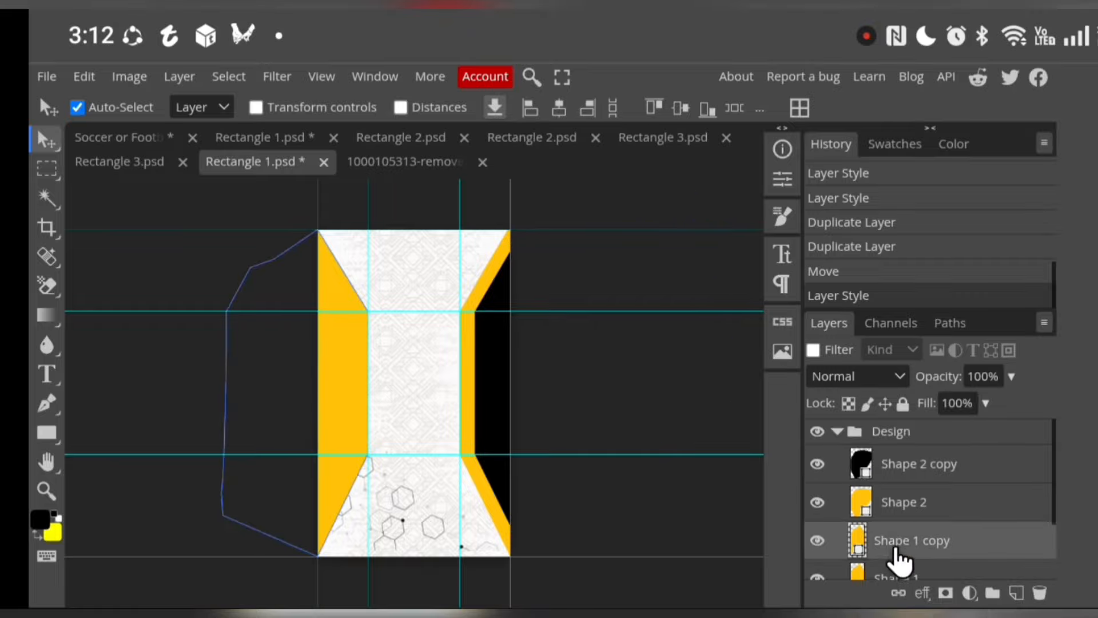
{"action": "double_click", "coordinate": [858, 550]}
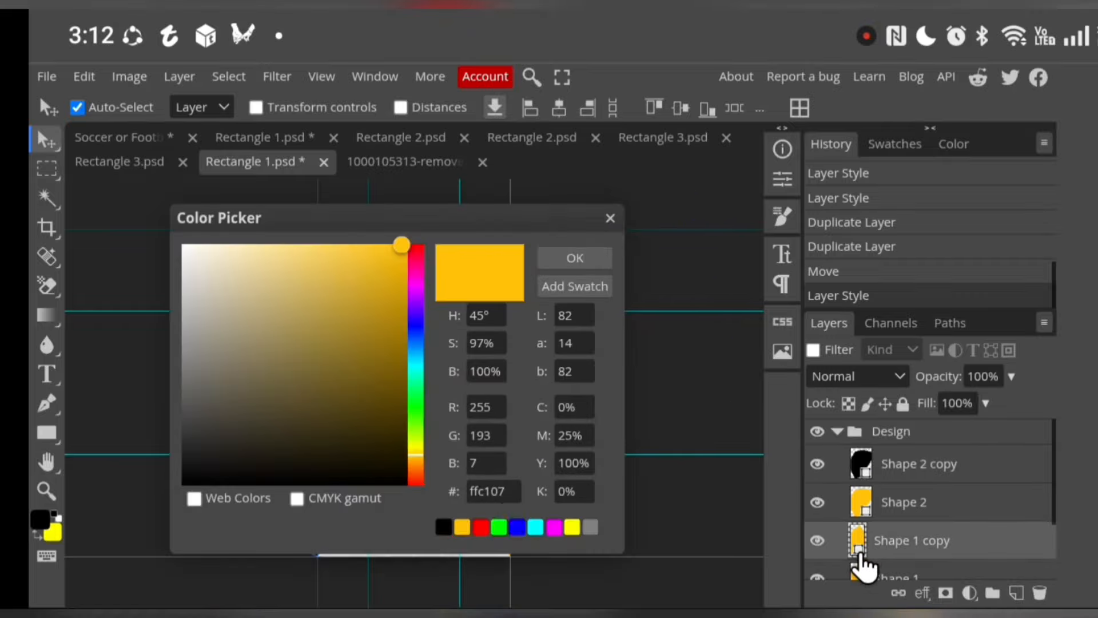
{"action": "left_click", "coordinate": [445, 527]}
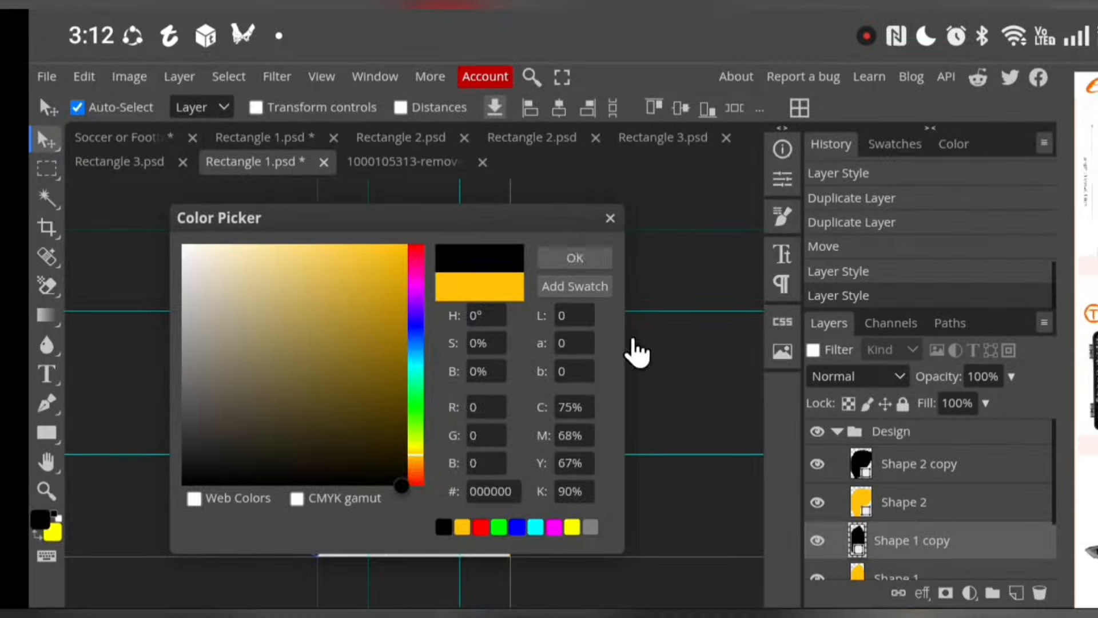
{"action": "left_click", "coordinate": [575, 259]}
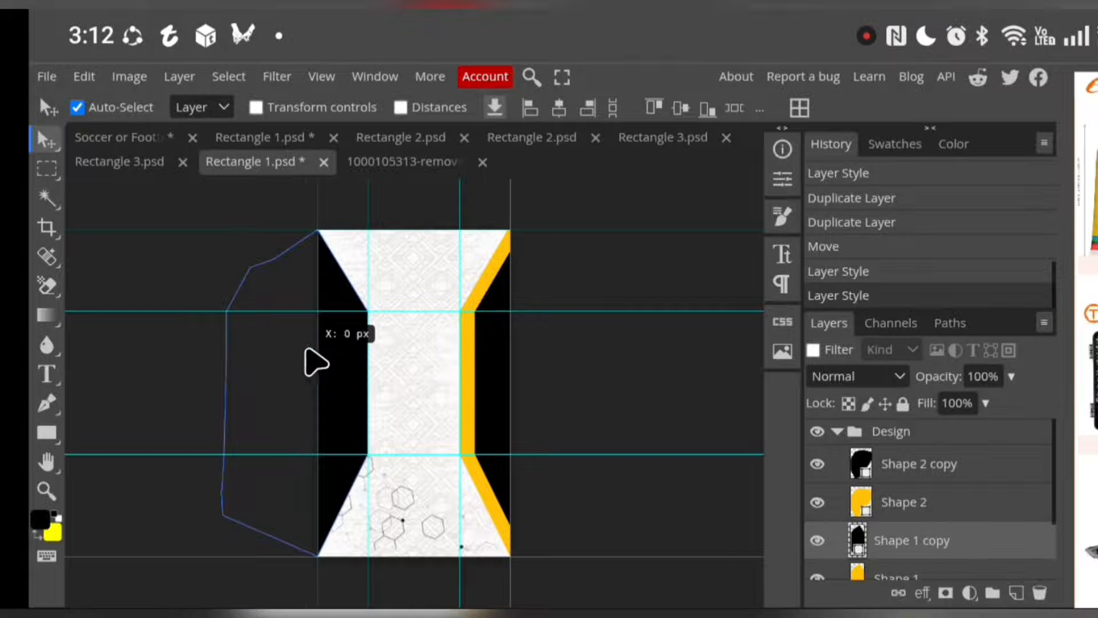
{"action": "left_click_drag", "start_coordinate": [308, 350], "coordinate": [262, 341]}
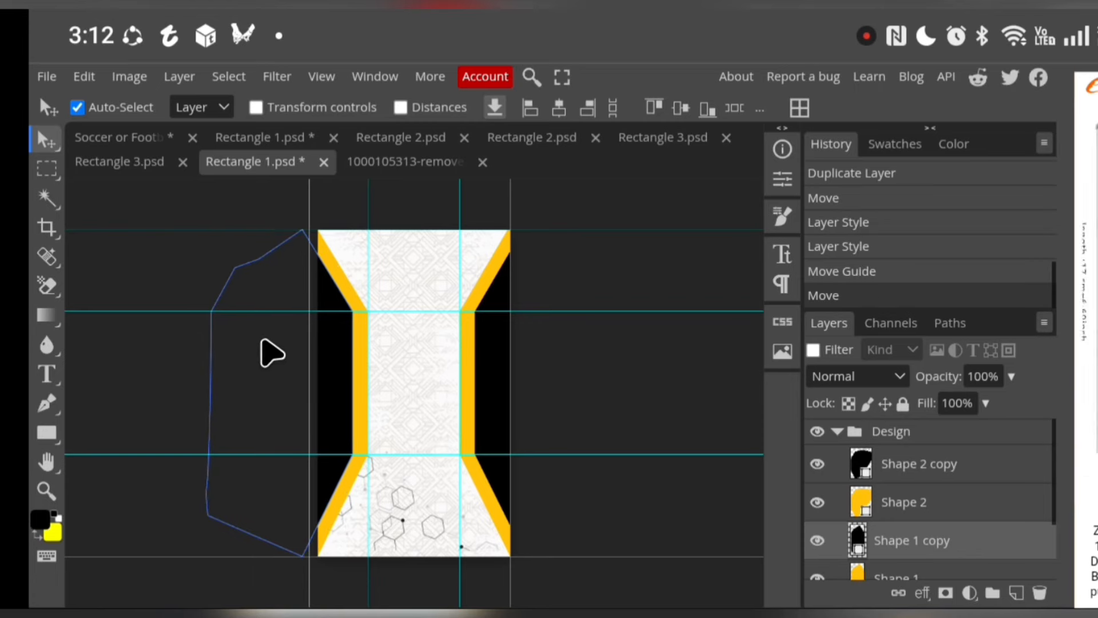
{"action": "left_click", "coordinate": [619, 196]}
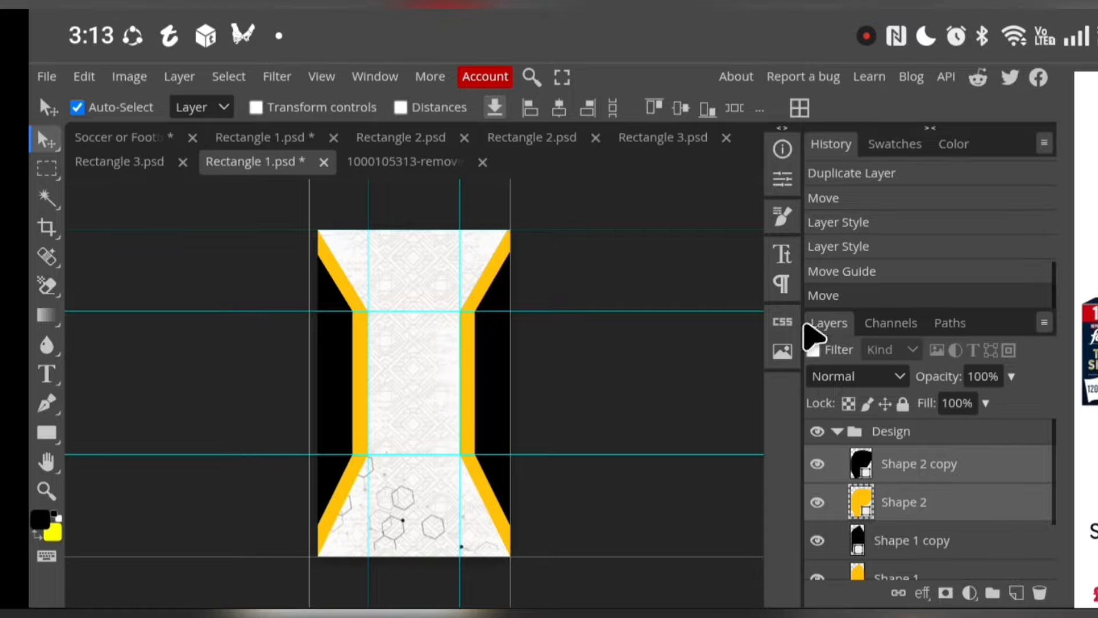
Lock the layers of all four side shapes and the hexagon artwork
{"action": "left_click", "coordinate": [903, 403]}
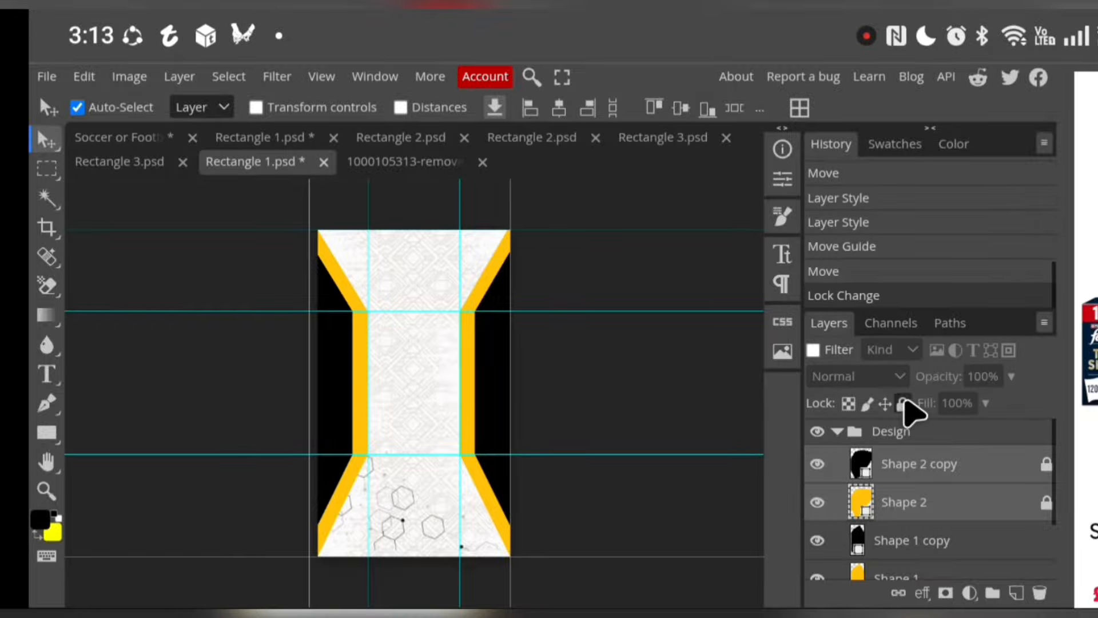
{"action": "left_click", "coordinate": [998, 545]}
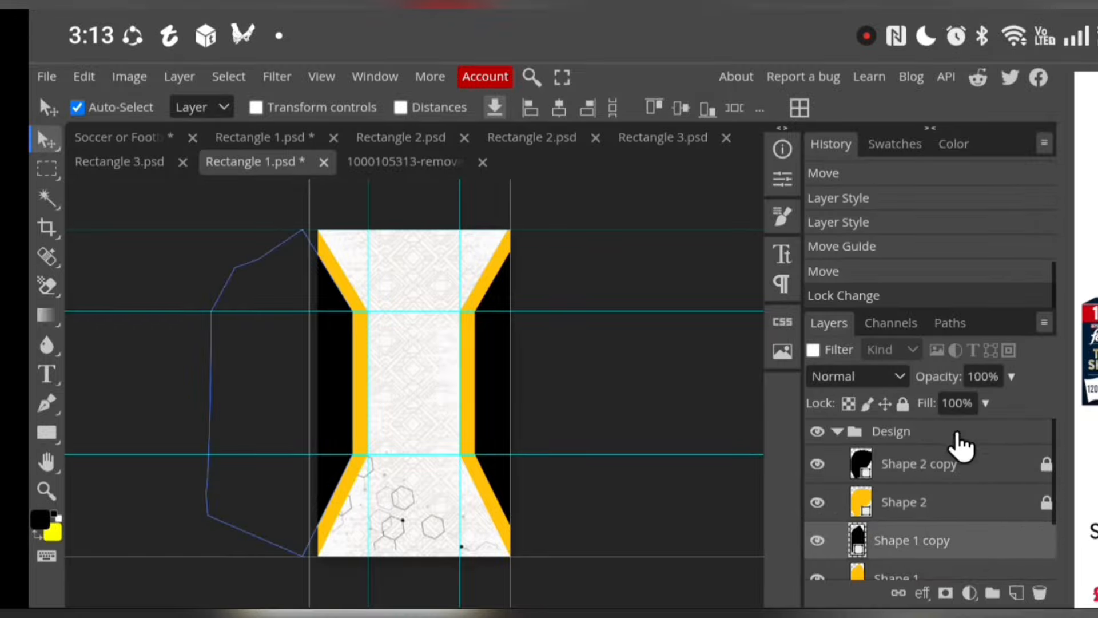
{"action": "left_click", "coordinate": [903, 403]}
{"action": "scroll", "coordinate": [993, 529], "scroll_direction": "down", "scroll_amount": 2}
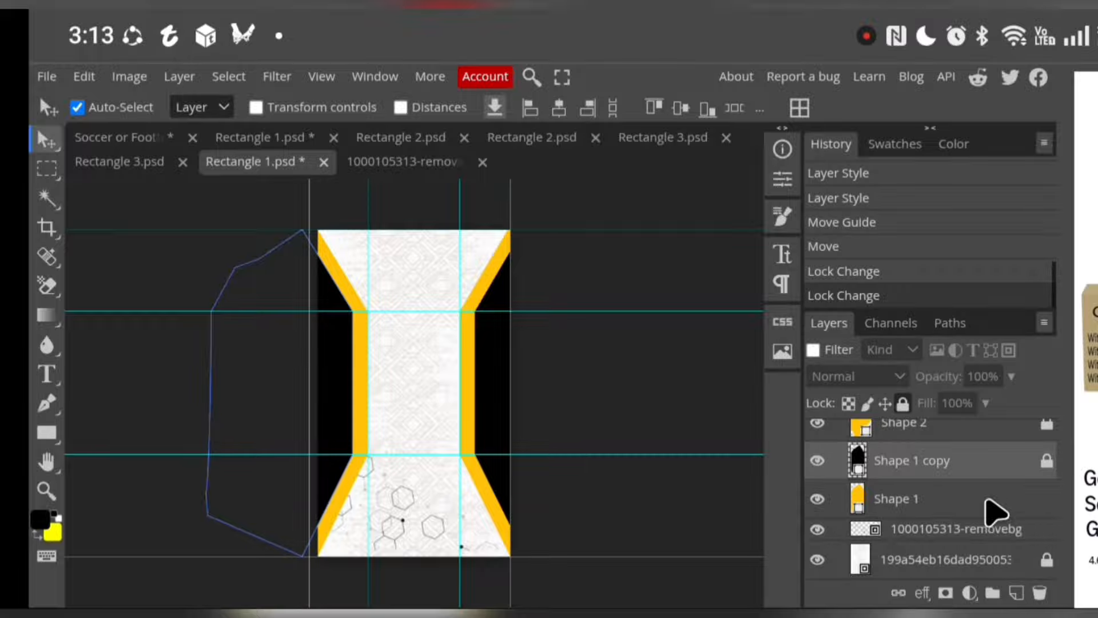
{"action": "left_click", "coordinate": [993, 503]}
{"action": "left_click", "coordinate": [904, 402]}
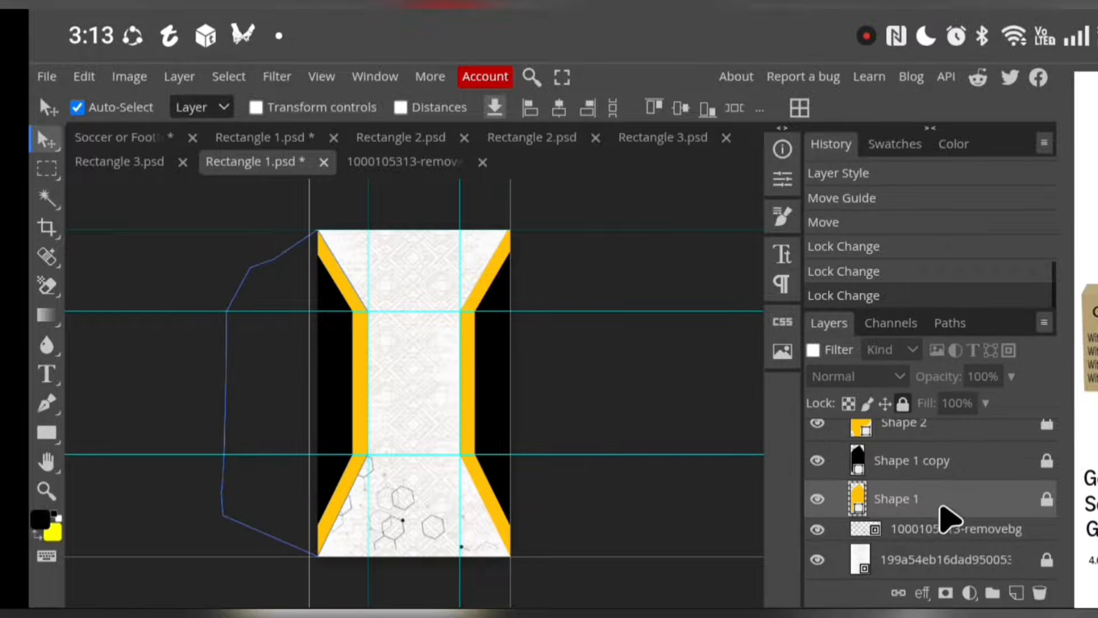
{"action": "left_click", "coordinate": [987, 535]}
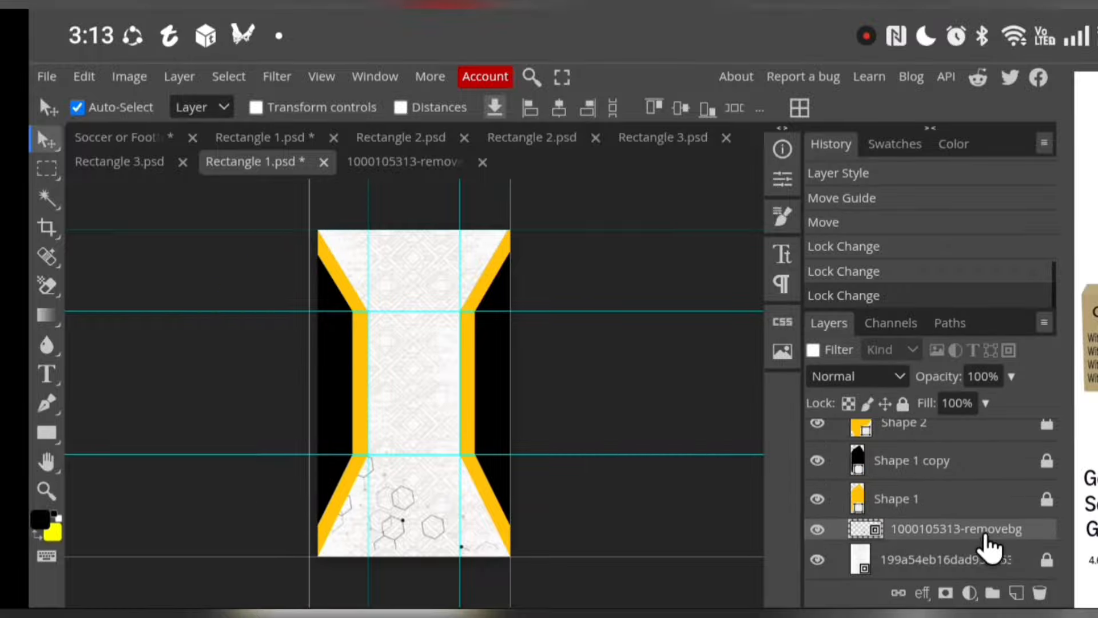
{"action": "left_click", "coordinate": [904, 403]}
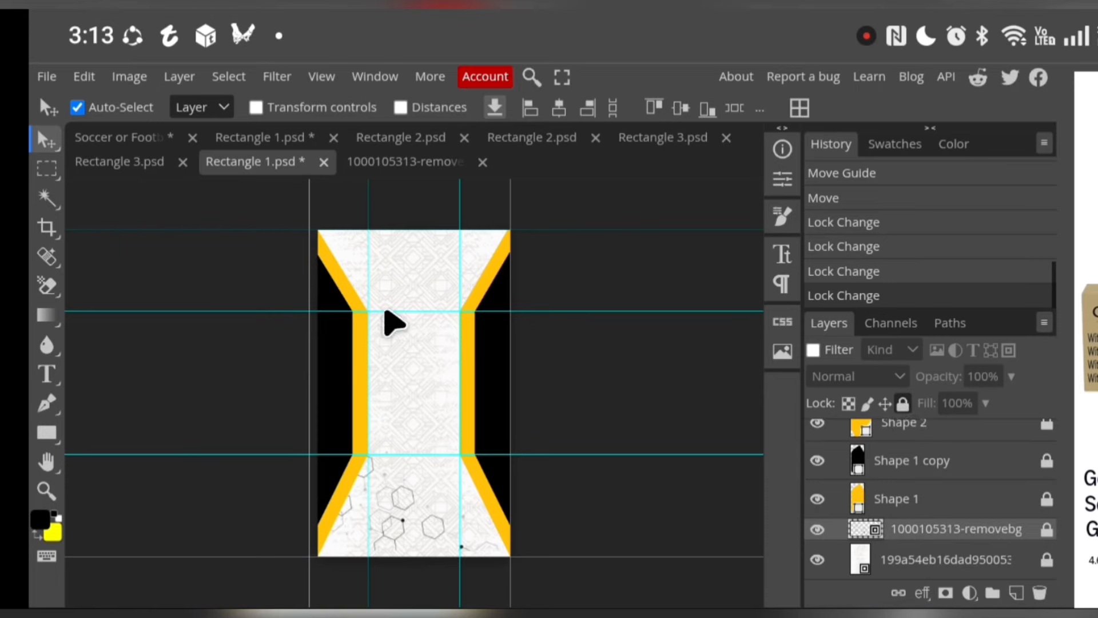
Reposition the two upper horizontal guides to frame a badge band across the chest, with the lower guide at Y 327.30 px
{"action": "left_click_drag", "start_coordinate": [387, 311], "coordinate": [388, 297]}
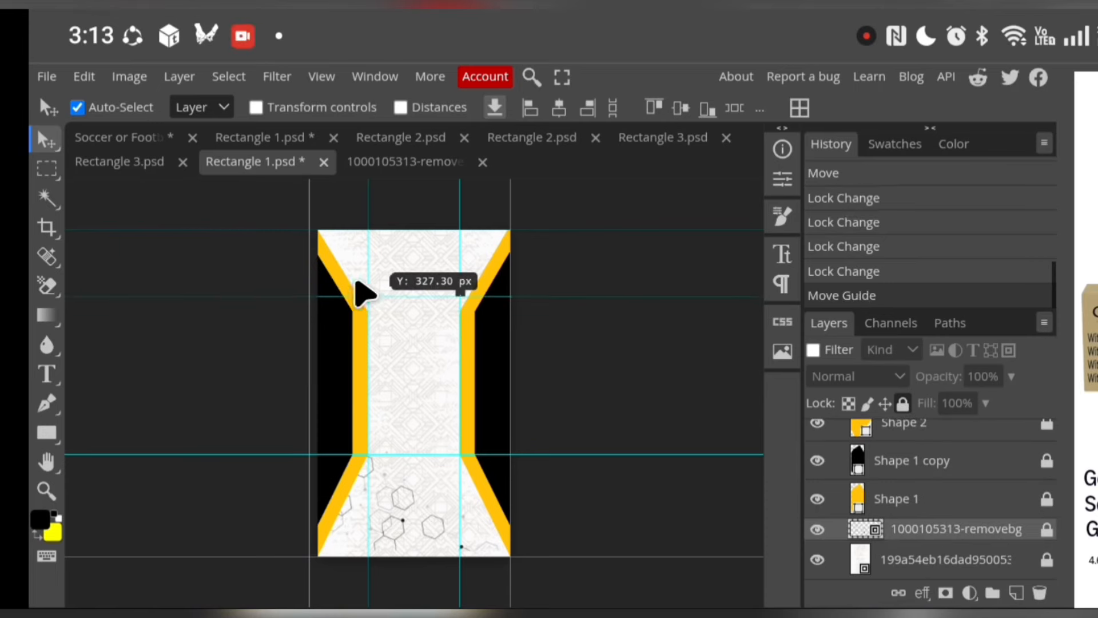
{"action": "left_click_drag", "start_coordinate": [406, 228], "coordinate": [406, 230]}
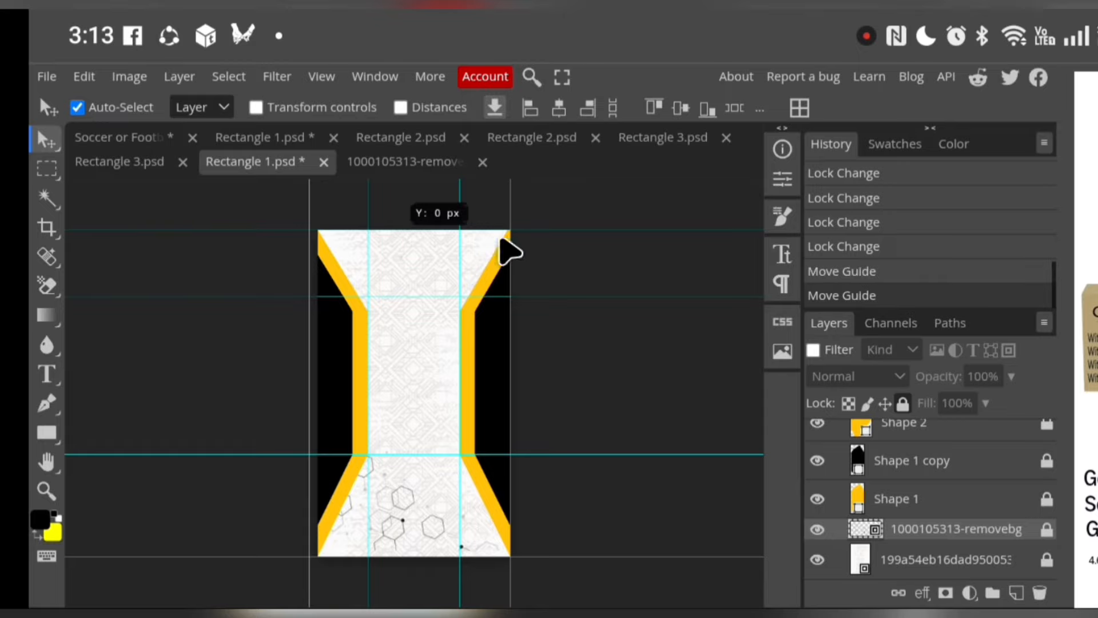
{"action": "left_click_drag", "start_coordinate": [565, 230], "coordinate": [571, 260]}
Reposition the four vertical guides to frame left and right chest badge areas, with the inner guides at X 390.17 px and 556.84 px
{"action": "left_click_drag", "start_coordinate": [380, 292], "coordinate": [407, 348]}
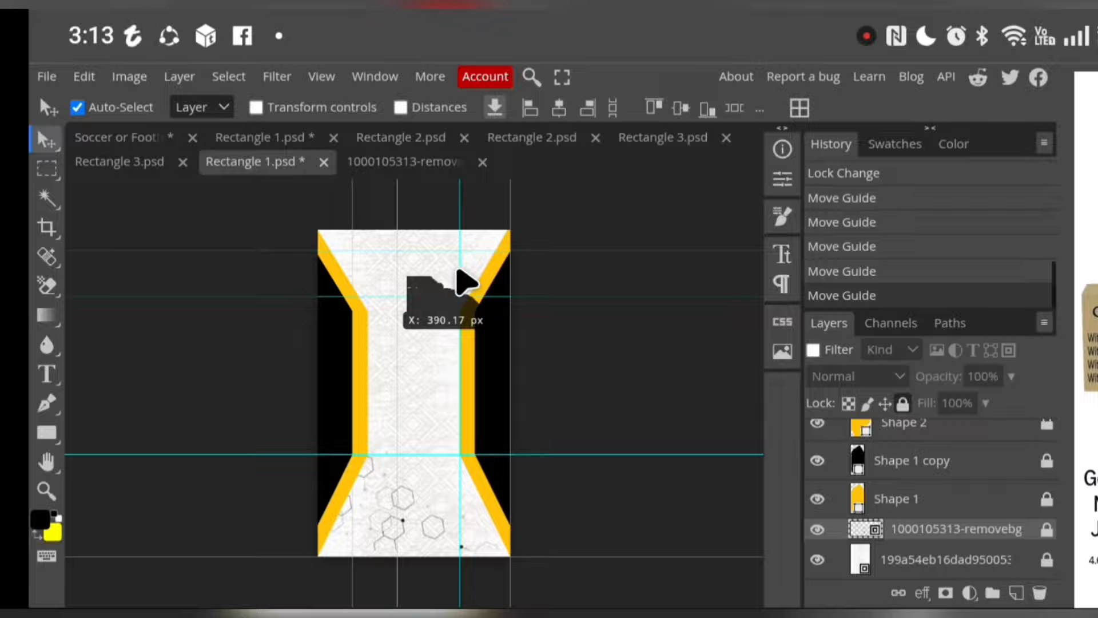
{"action": "left_click_drag", "start_coordinate": [458, 270], "coordinate": [437, 314]}
{"action": "left_click_drag", "start_coordinate": [515, 314], "coordinate": [440, 328]}
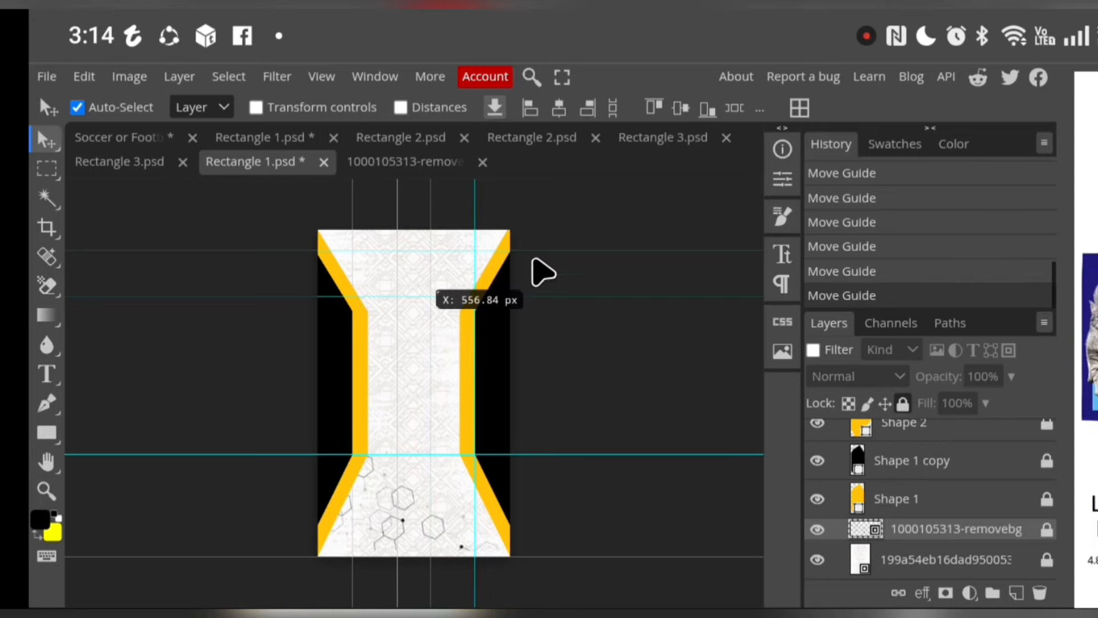
{"action": "left_click", "coordinate": [547, 216]}
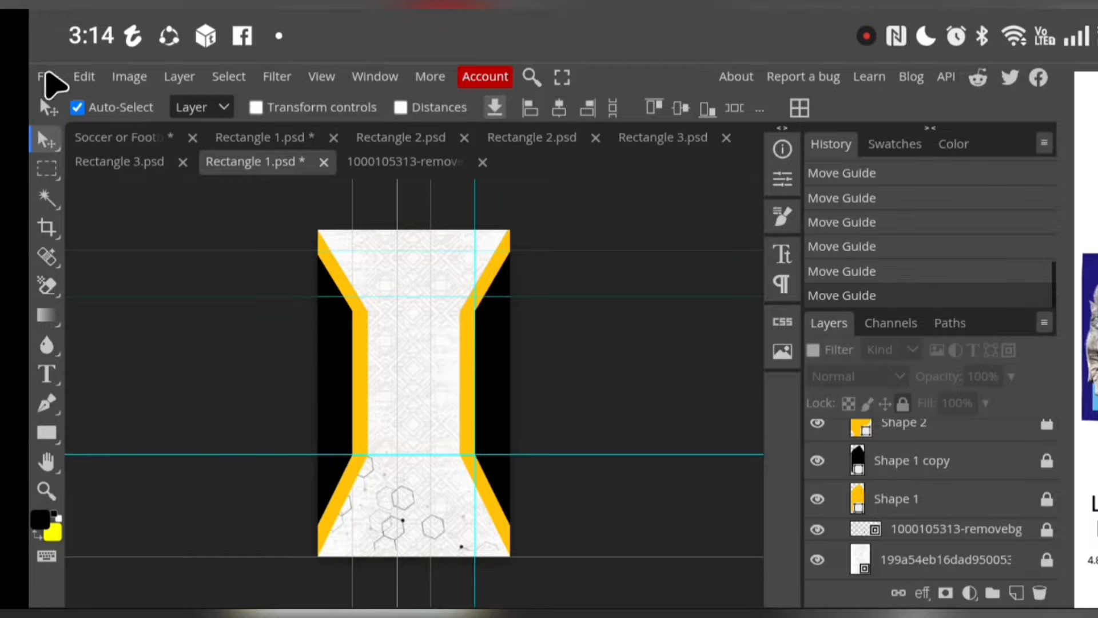
Start placing an image file into the front design and open the pixelLab album in Google Photos
{"action": "left_click", "coordinate": [47, 77]}
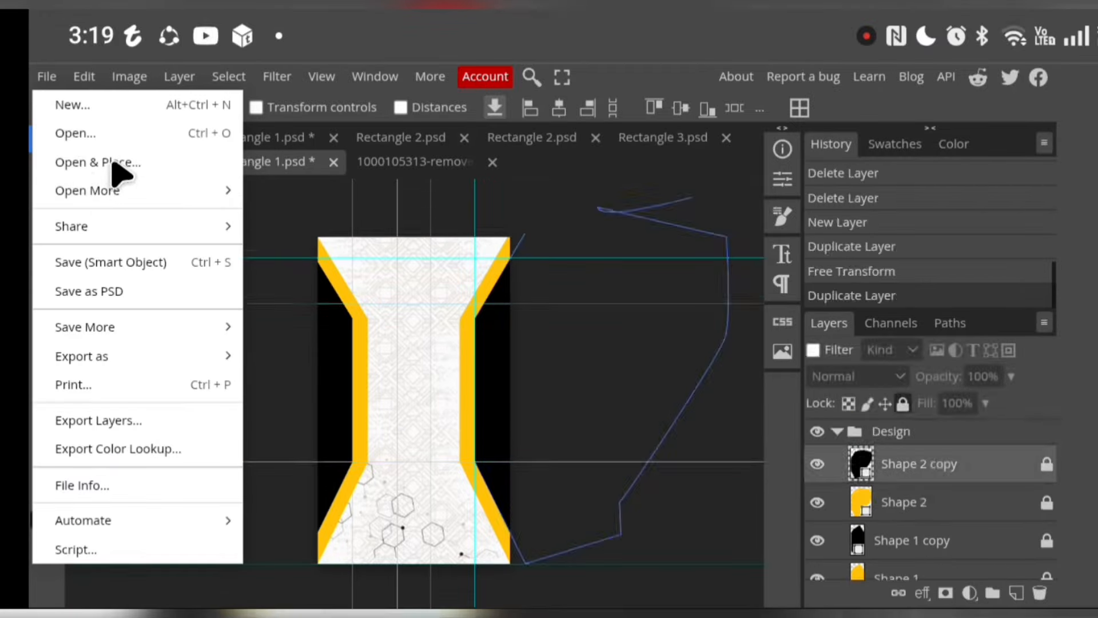
{"action": "left_click", "coordinate": [112, 164]}
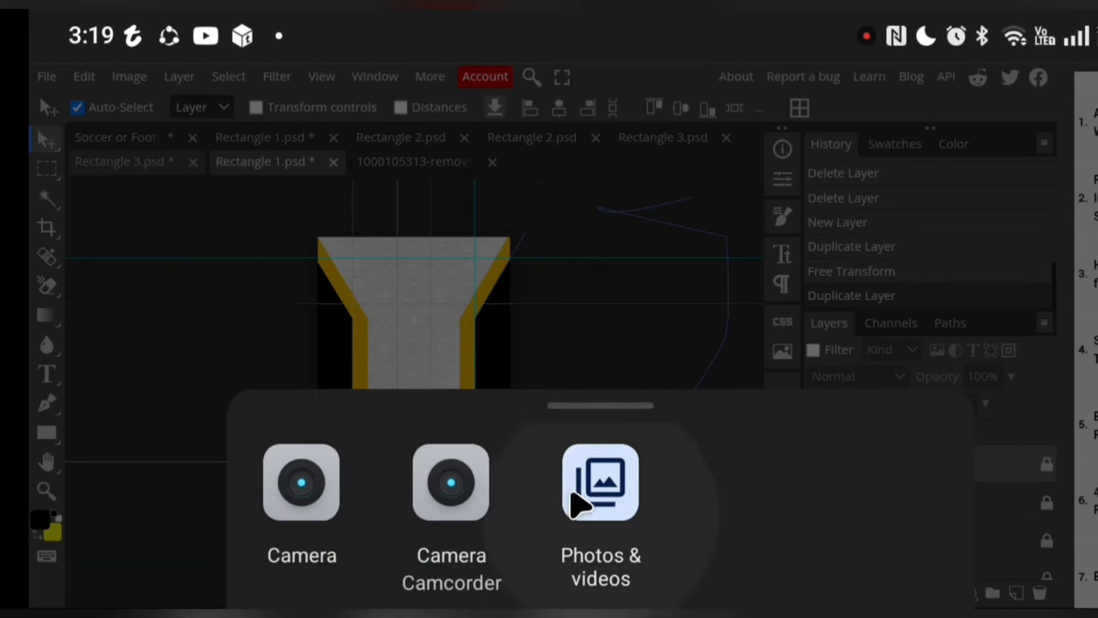
{"action": "left_click", "coordinate": [611, 505]}
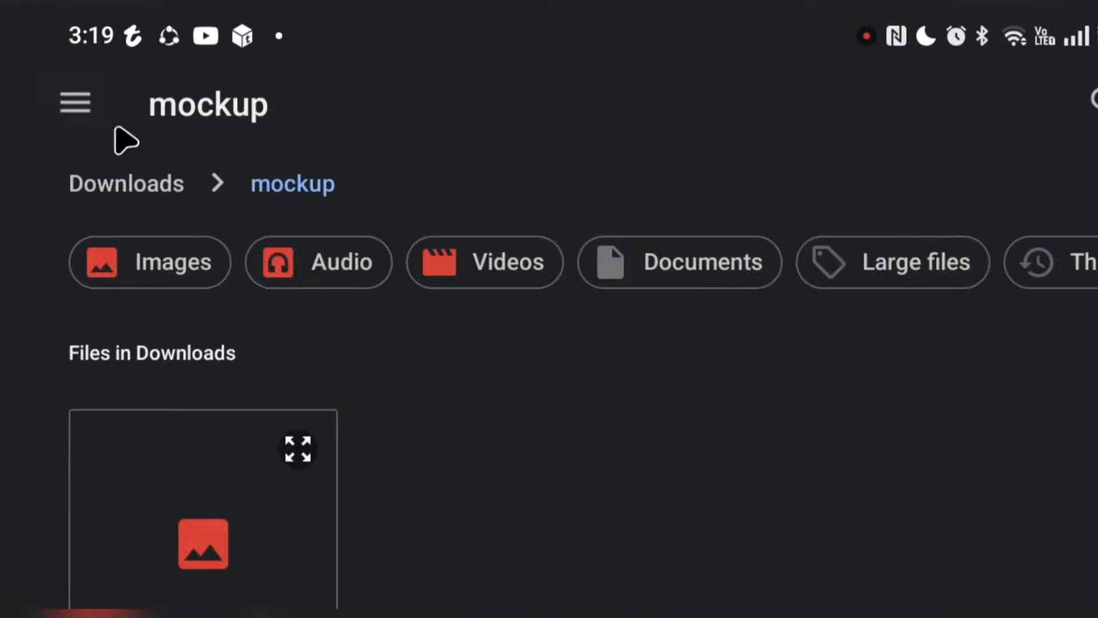
{"action": "left_click", "coordinate": [86, 107]}
{"action": "scroll", "coordinate": [196, 294], "scroll_direction": "down", "scroll_amount": 10}
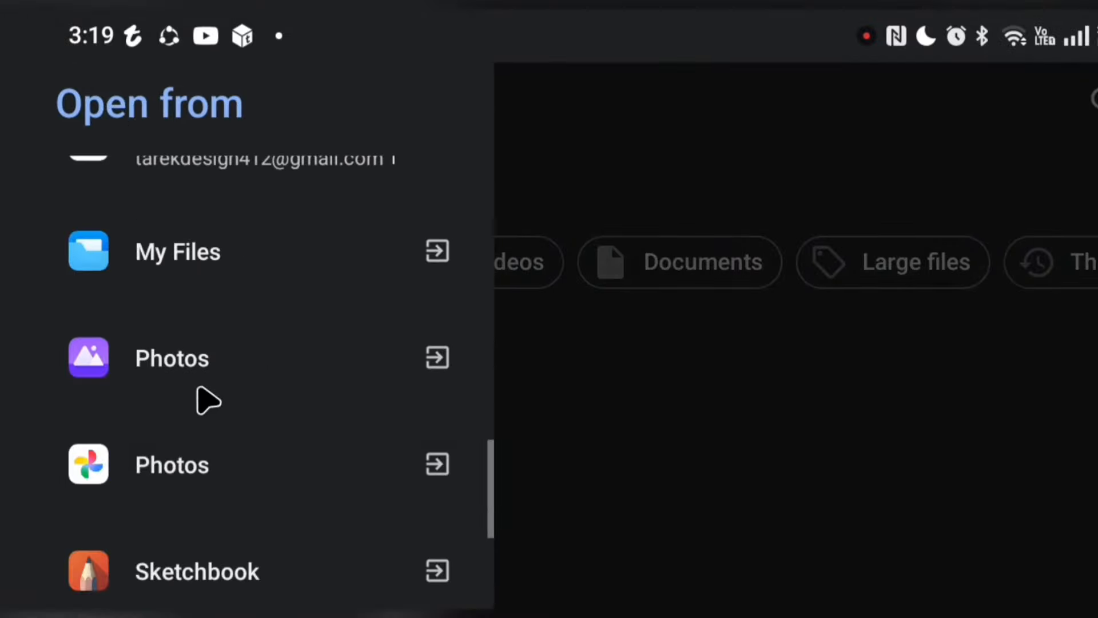
{"action": "left_click", "coordinate": [183, 479]}
{"action": "scroll", "coordinate": [189, 483], "scroll_direction": "down", "scroll_amount": 5}
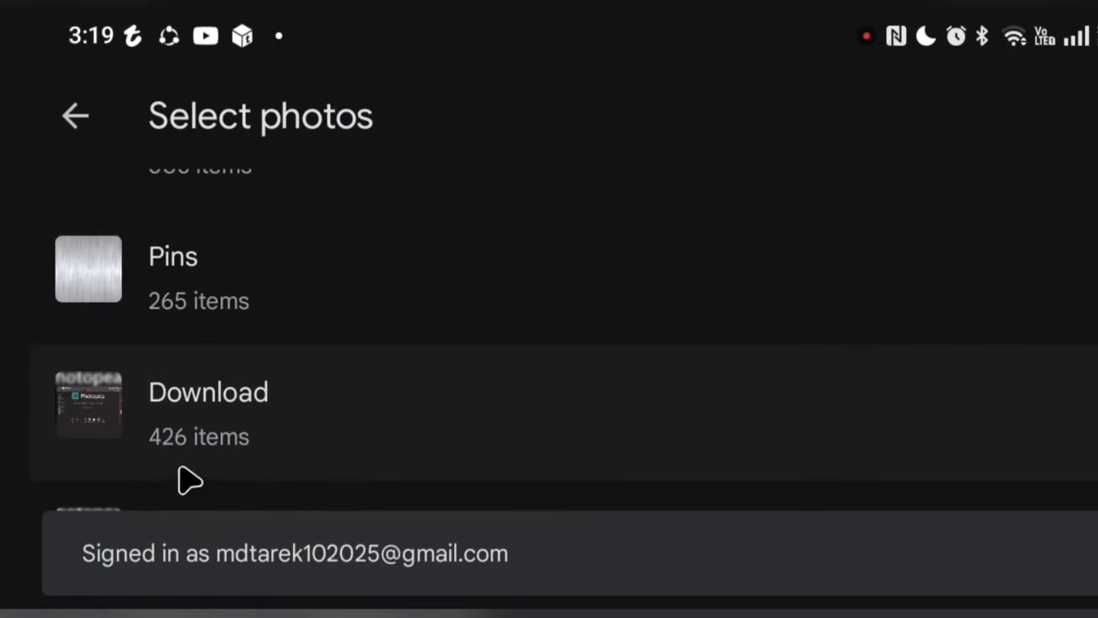
{"action": "scroll", "coordinate": [206, 405], "scroll_direction": "down", "scroll_amount": 5}
{"action": "scroll", "coordinate": [203, 404], "scroll_direction": "up", "scroll_amount": 4}
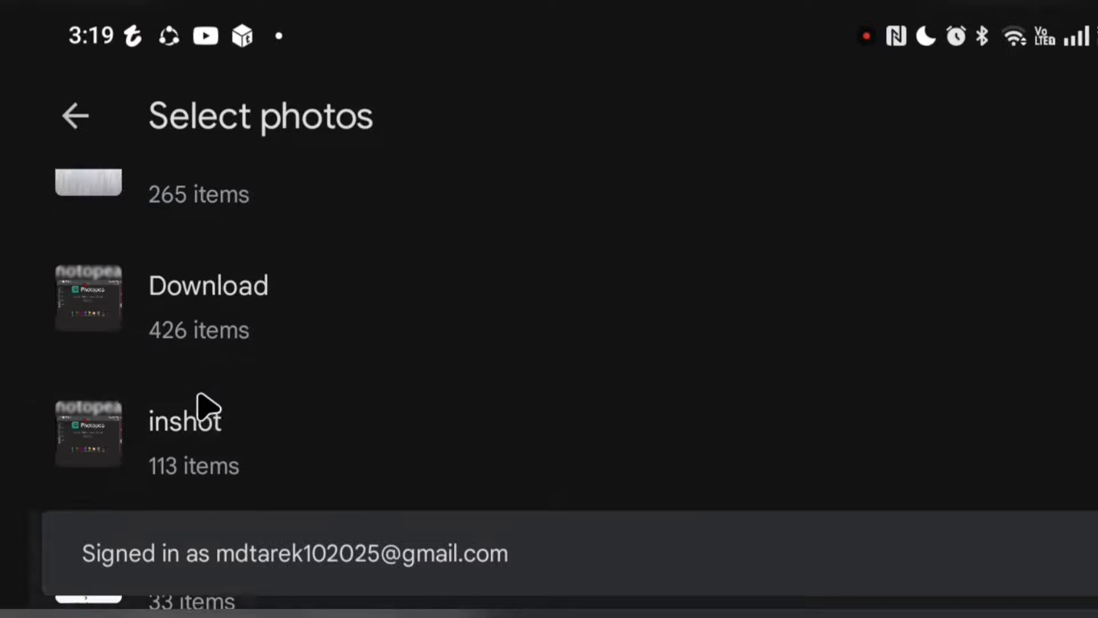
{"action": "scroll", "coordinate": [209, 403], "scroll_direction": "up", "scroll_amount": 3}
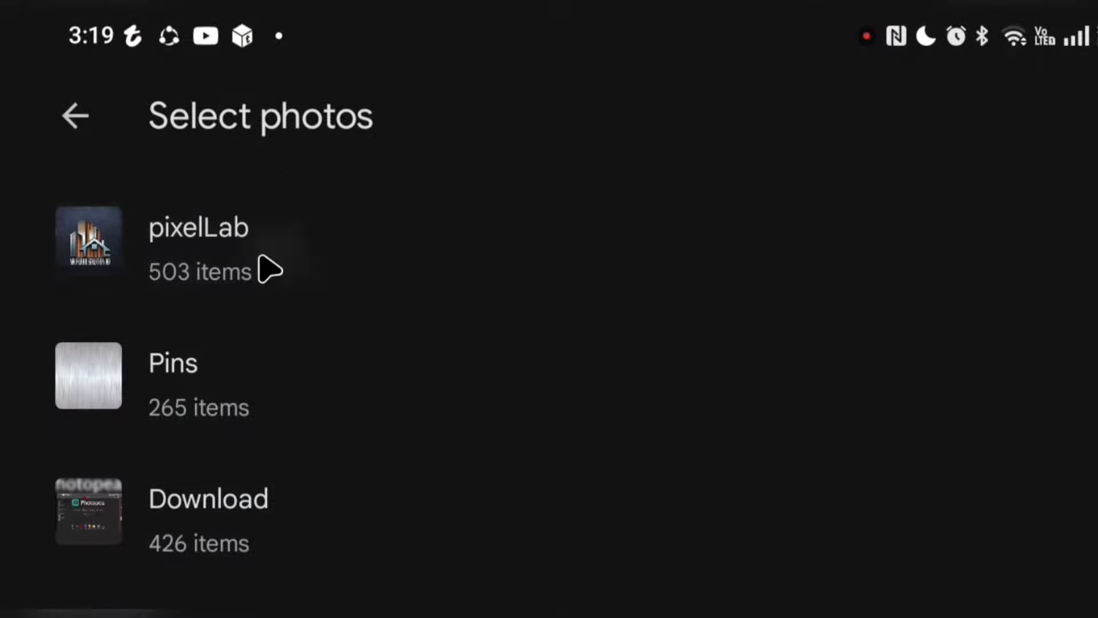
{"action": "left_click", "coordinate": [270, 270]}
Place the round yellow-and-black TD logo from the pixelLab album into the front design
{"action": "scroll", "coordinate": [269, 303], "scroll_direction": "down", "scroll_amount": 8}
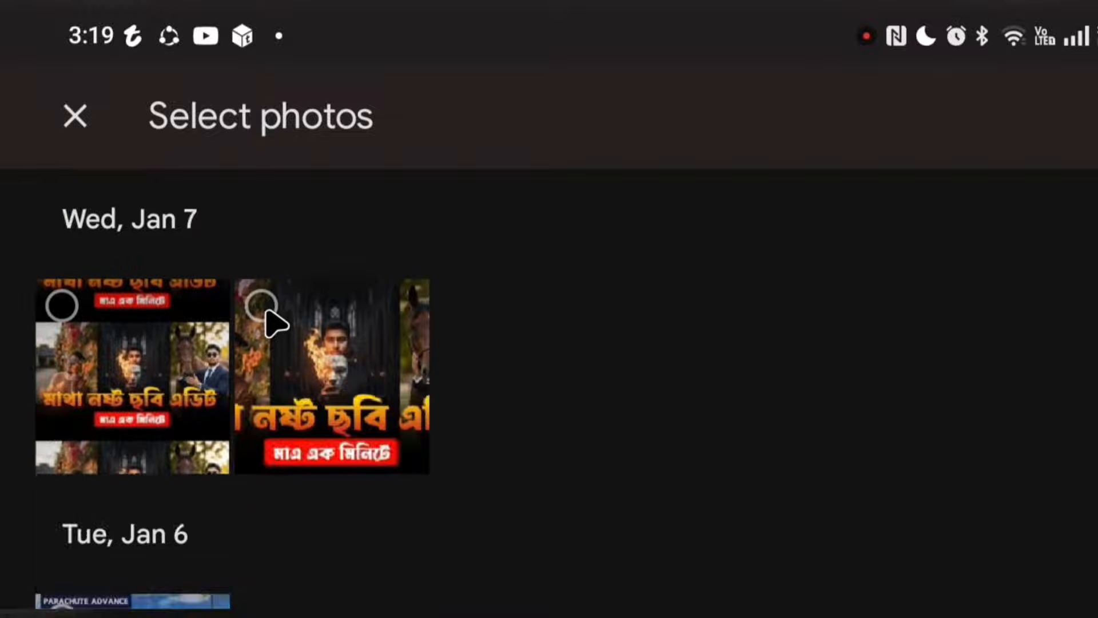
{"action": "scroll", "coordinate": [277, 330], "scroll_direction": "down", "scroll_amount": 10}
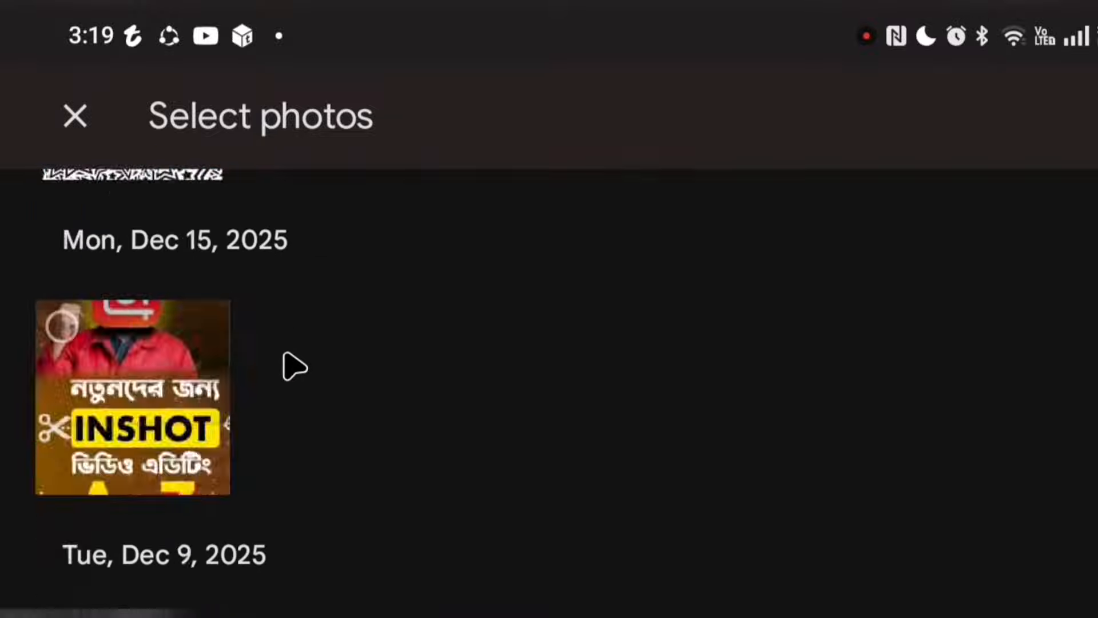
{"action": "scroll", "coordinate": [295, 366], "scroll_direction": "down", "scroll_amount": 5}
{"action": "left_click", "coordinate": [156, 256]}
{"action": "left_click", "coordinate": [162, 258]}
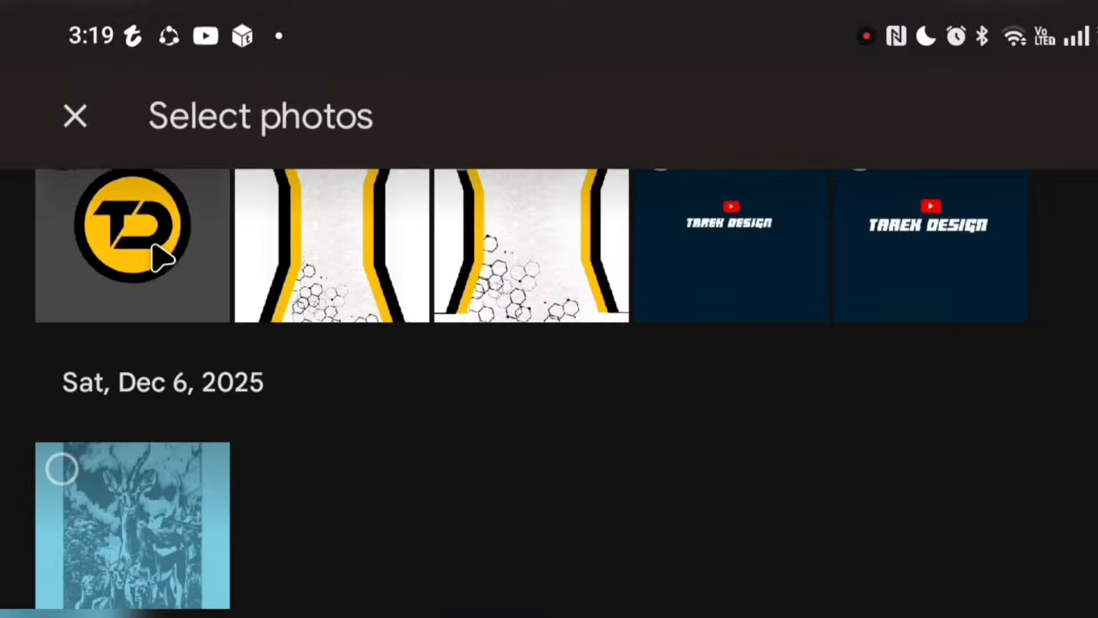
{"action": "left_click", "coordinate": [162, 258]}
{"action": "left_click", "coordinate": [1094, 116]}
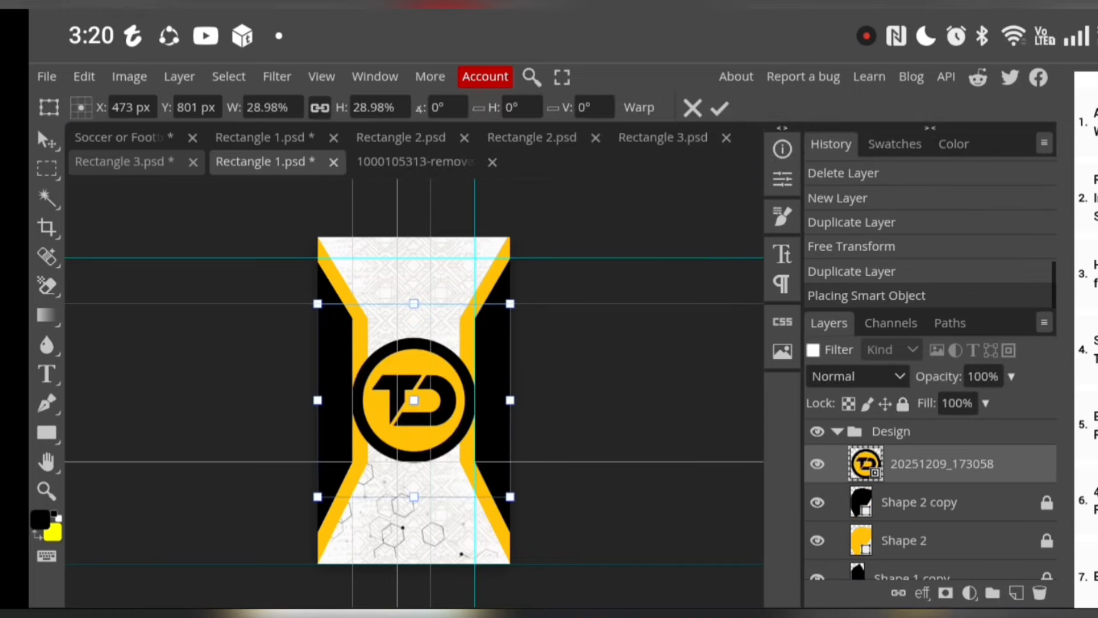
Scale the TD logo down to 6.64% and fit it within the left chest guide box
{"action": "left_click_drag", "start_coordinate": [458, 429], "coordinate": [453, 354]}
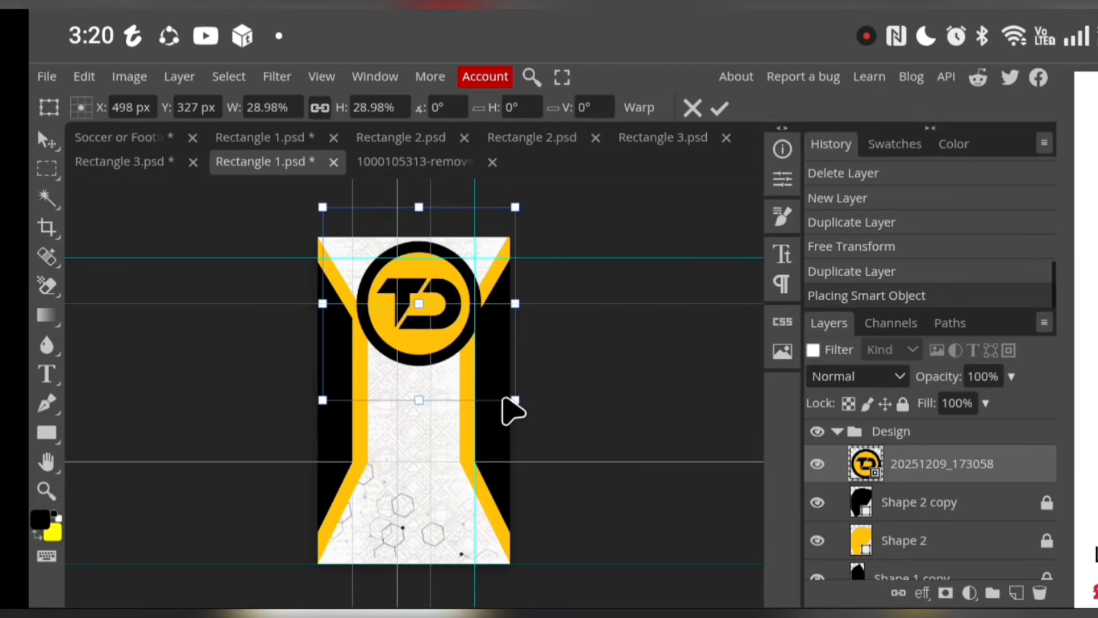
{"action": "left_click_drag", "start_coordinate": [515, 401], "coordinate": [365, 292]}
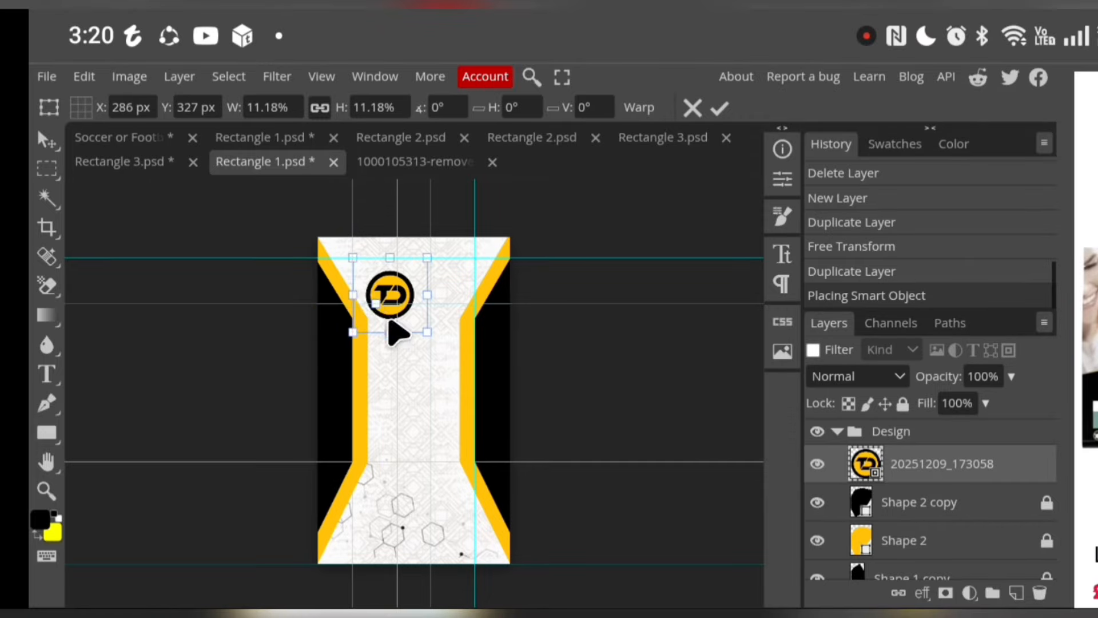
{"action": "left_click_drag", "start_coordinate": [427, 334], "coordinate": [386, 317]}
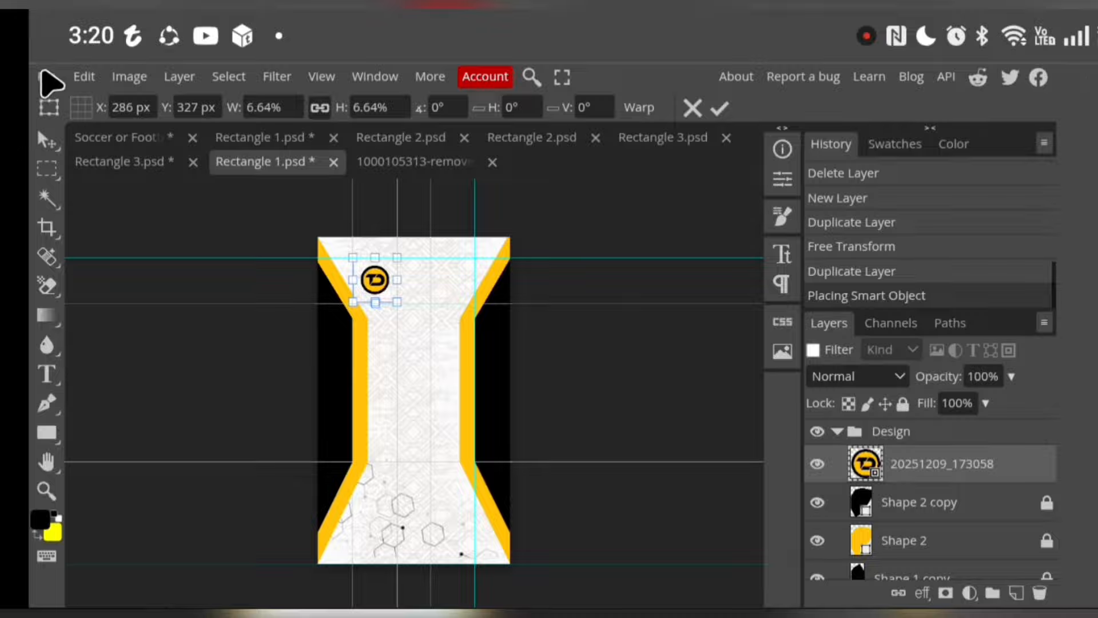
Start placing a second image into the front design and open the pixelLab album for it
{"action": "left_click", "coordinate": [47, 77]}
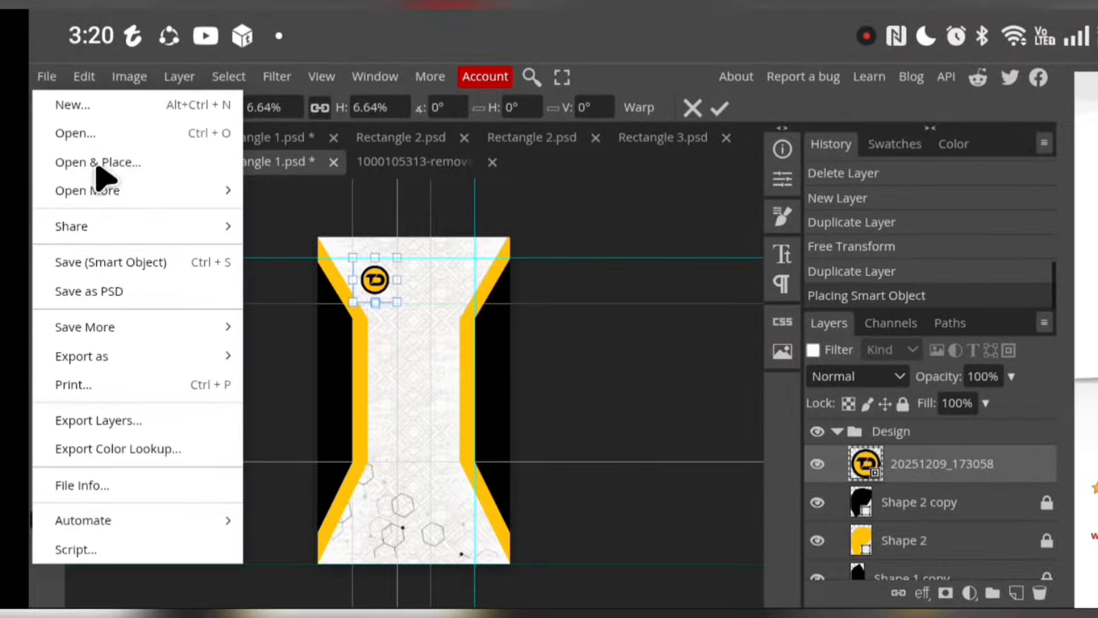
{"action": "left_click", "coordinate": [97, 163]}
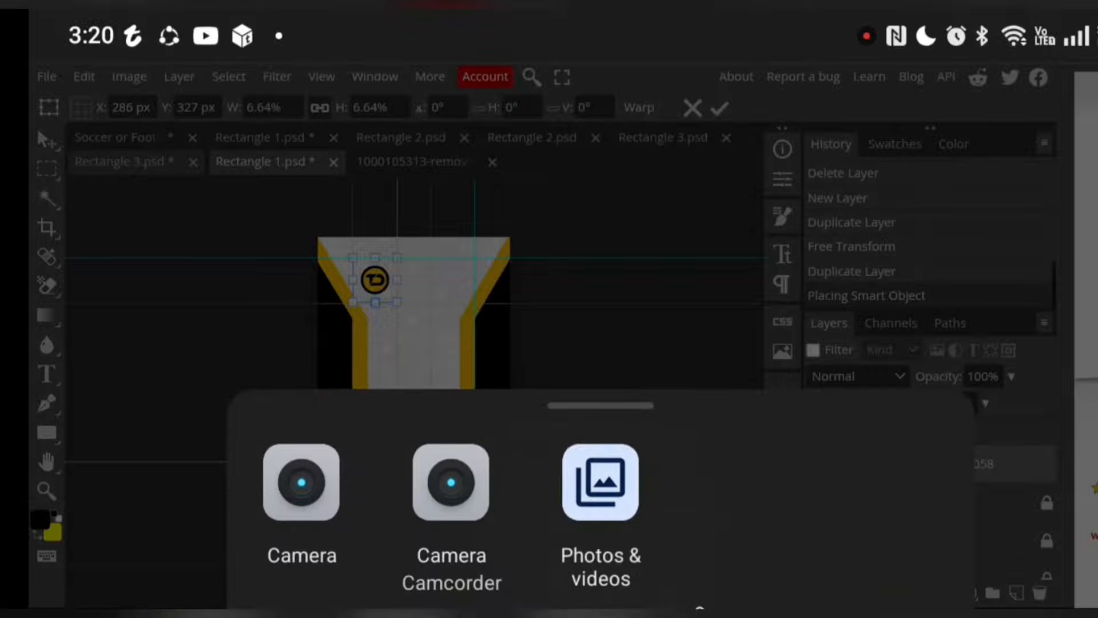
{"action": "left_click", "coordinate": [543, 470]}
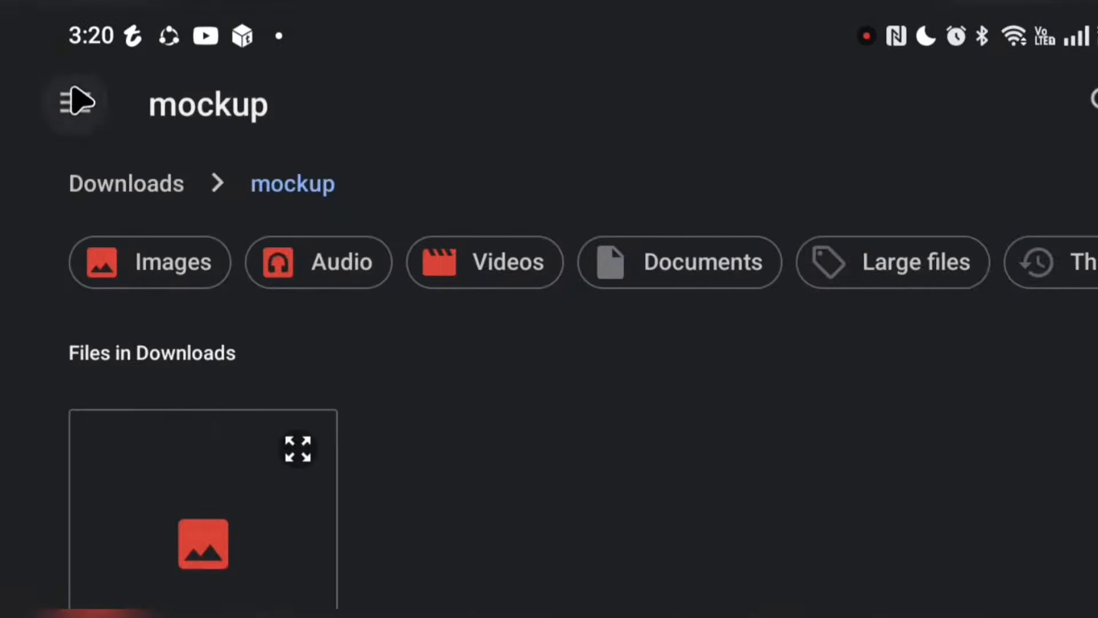
{"action": "left_click", "coordinate": [77, 102]}
{"action": "scroll", "coordinate": [196, 492], "scroll_direction": "down", "scroll_amount": 10}
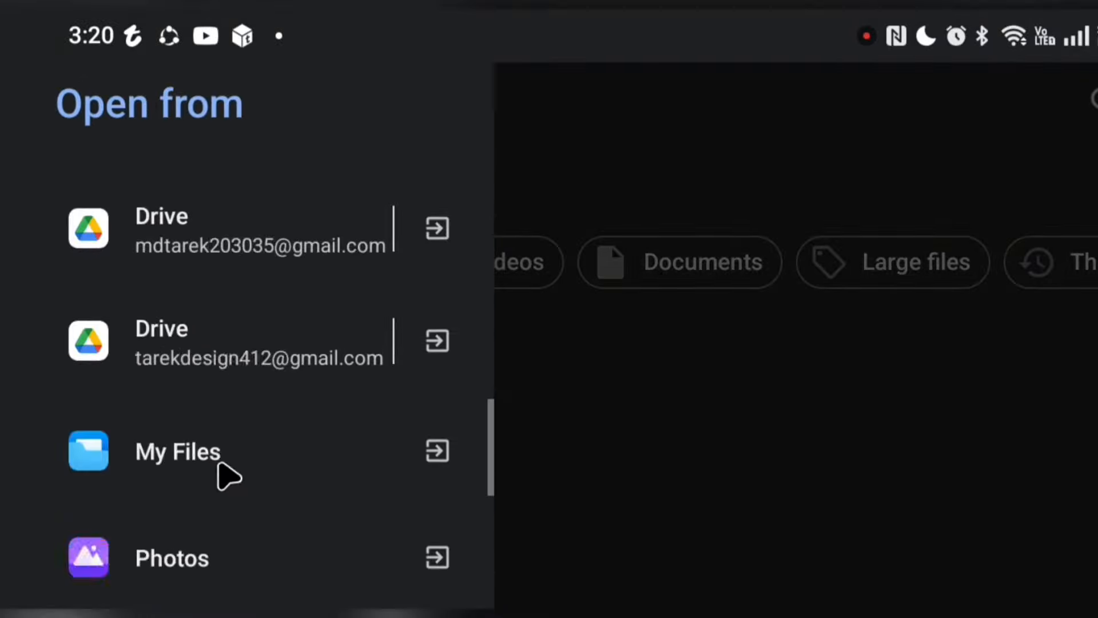
{"action": "left_click", "coordinate": [169, 467]}
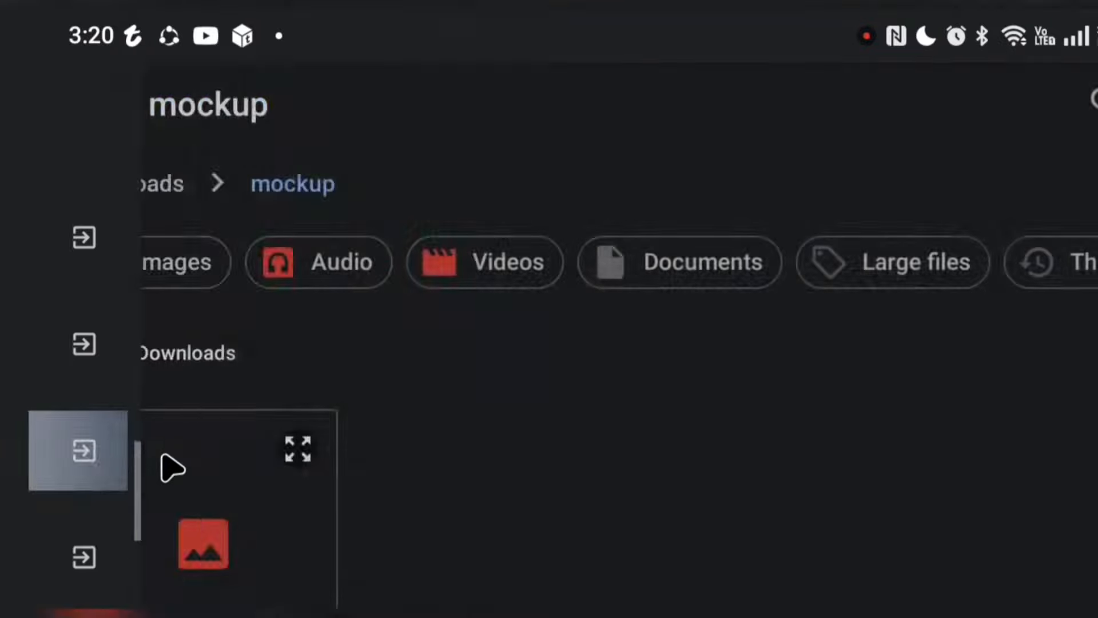
{"action": "scroll", "coordinate": [269, 507], "scroll_direction": "down", "scroll_amount": 5}
{"action": "scroll", "coordinate": [315, 423], "scroll_direction": "down", "scroll_amount": 4}
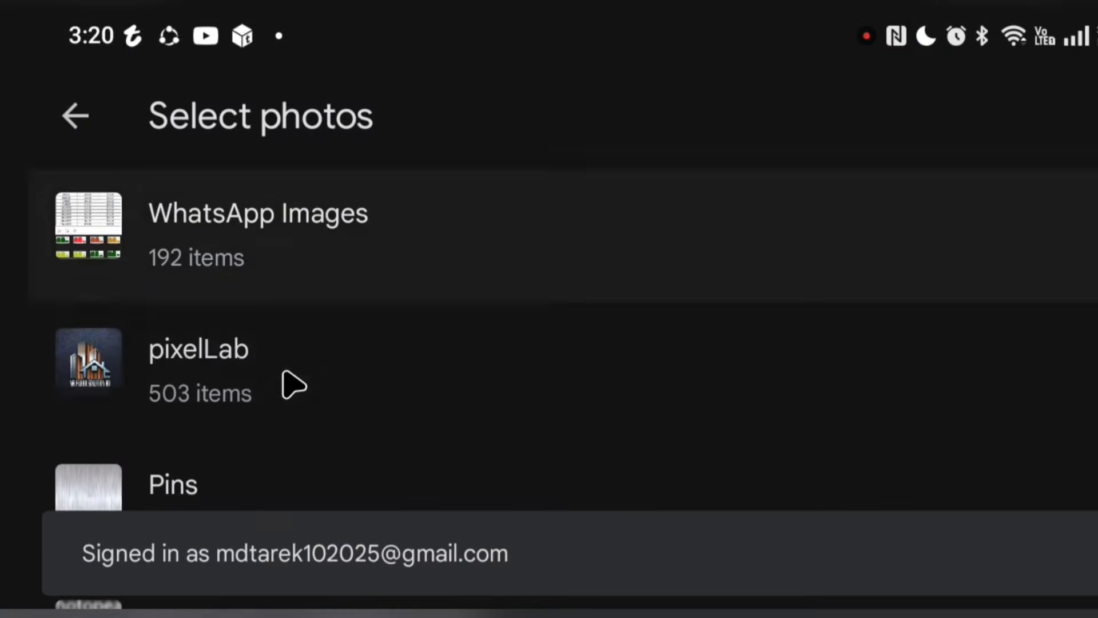
{"action": "left_click", "coordinate": [289, 392]}
Find the photos dated Fri, Nov 8, 2024 and select the round black-and-gold Ananda Sporting Club crest for placement
{"action": "scroll", "coordinate": [317, 407], "scroll_direction": "down", "scroll_amount": 10}
{"action": "scroll", "coordinate": [316, 412], "scroll_direction": "down", "scroll_amount": 15}
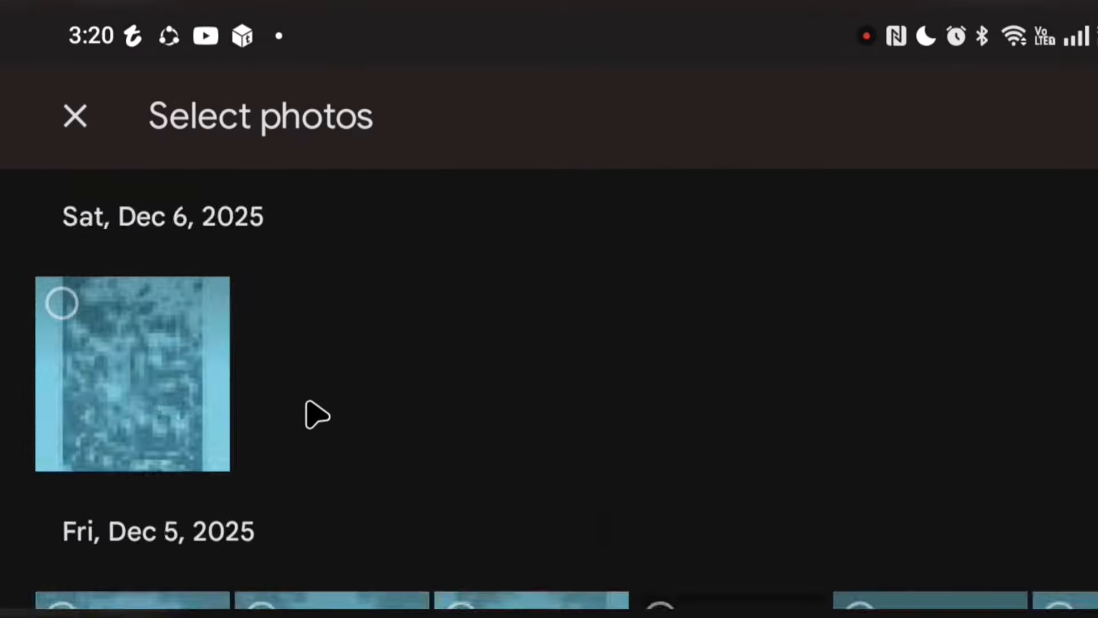
{"action": "scroll", "coordinate": [307, 441], "scroll_direction": "down", "scroll_amount": 10}
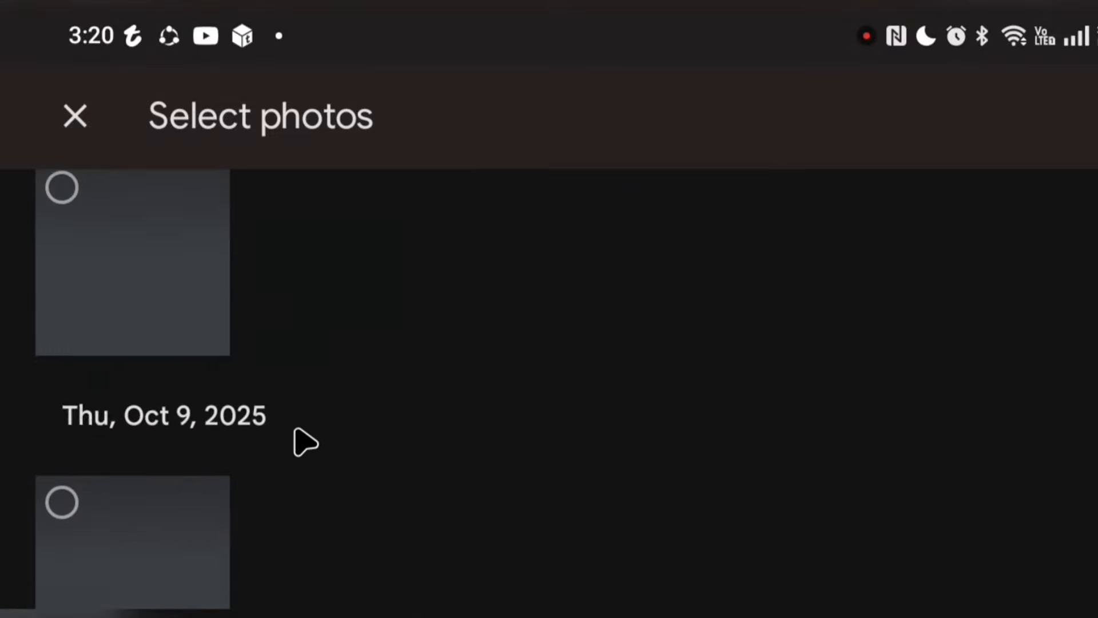
{"action": "left_click", "coordinate": [307, 442]}
{"action": "scroll", "coordinate": [296, 430], "scroll_direction": "down", "scroll_amount": 10}
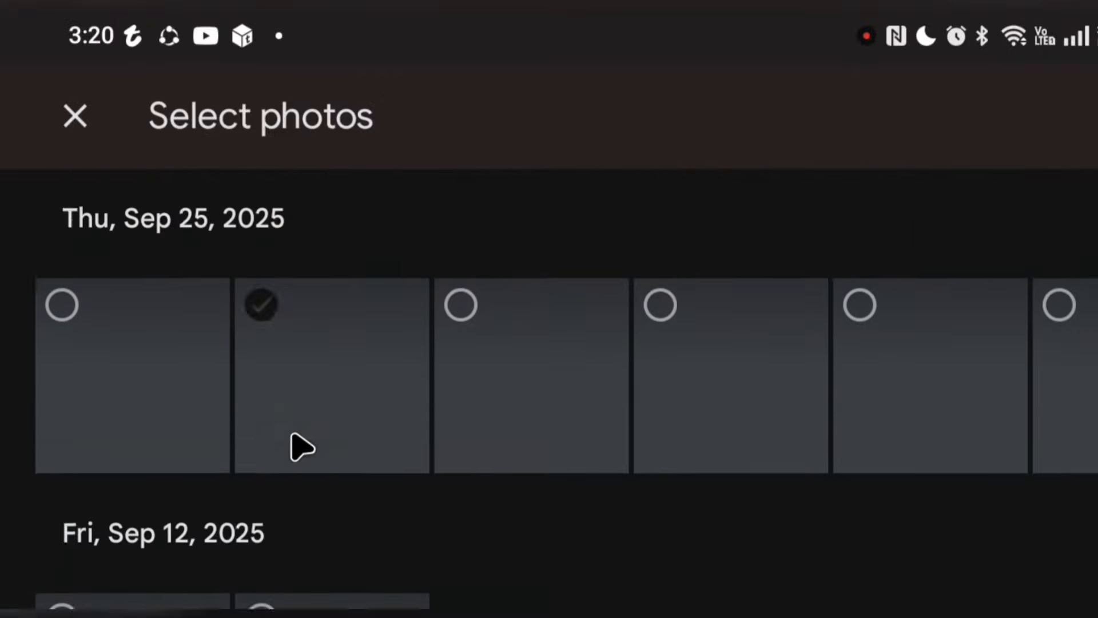
{"action": "scroll", "coordinate": [297, 434], "scroll_direction": "down", "scroll_amount": 15}
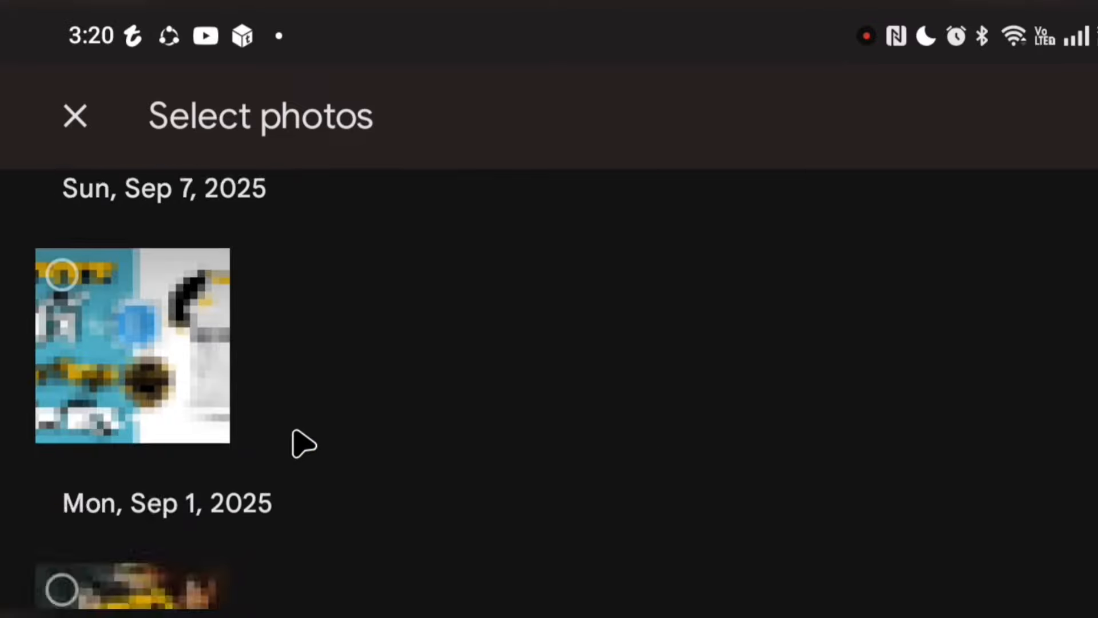
{"action": "scroll", "coordinate": [309, 445], "scroll_direction": "down", "scroll_amount": 10}
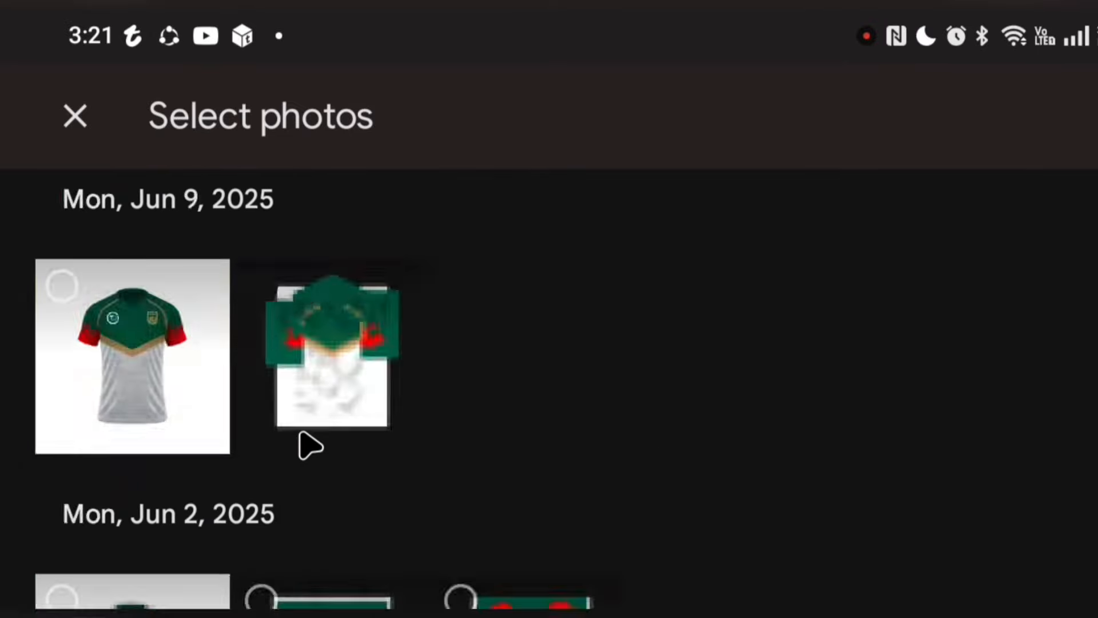
{"action": "scroll", "coordinate": [310, 452], "scroll_direction": "down", "scroll_amount": 10}
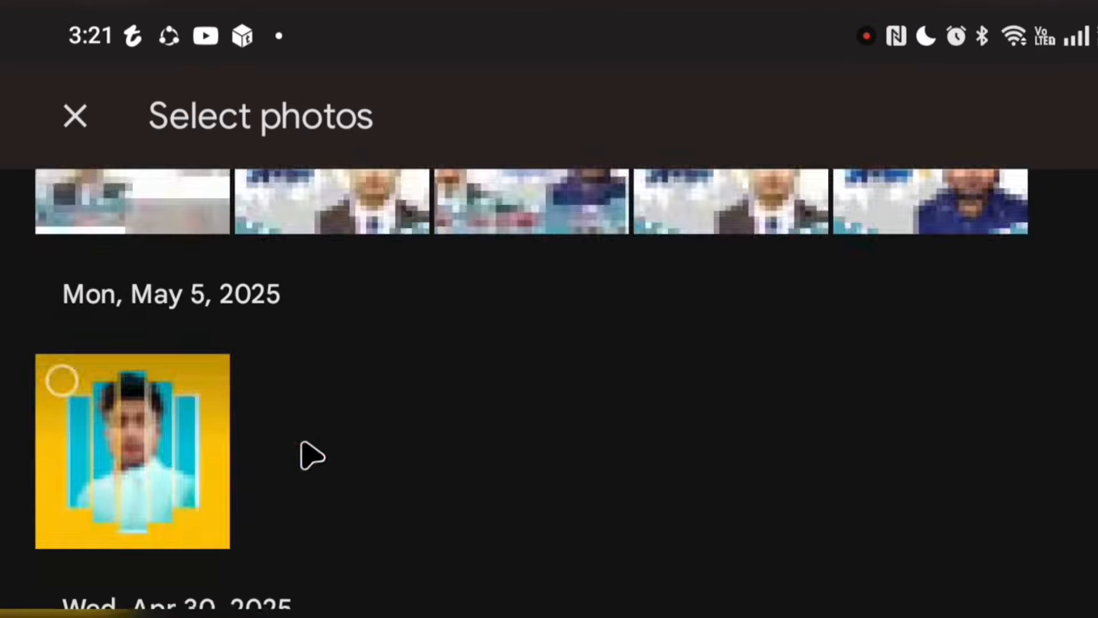
{"action": "scroll", "coordinate": [312, 457], "scroll_direction": "down", "scroll_amount": 15}
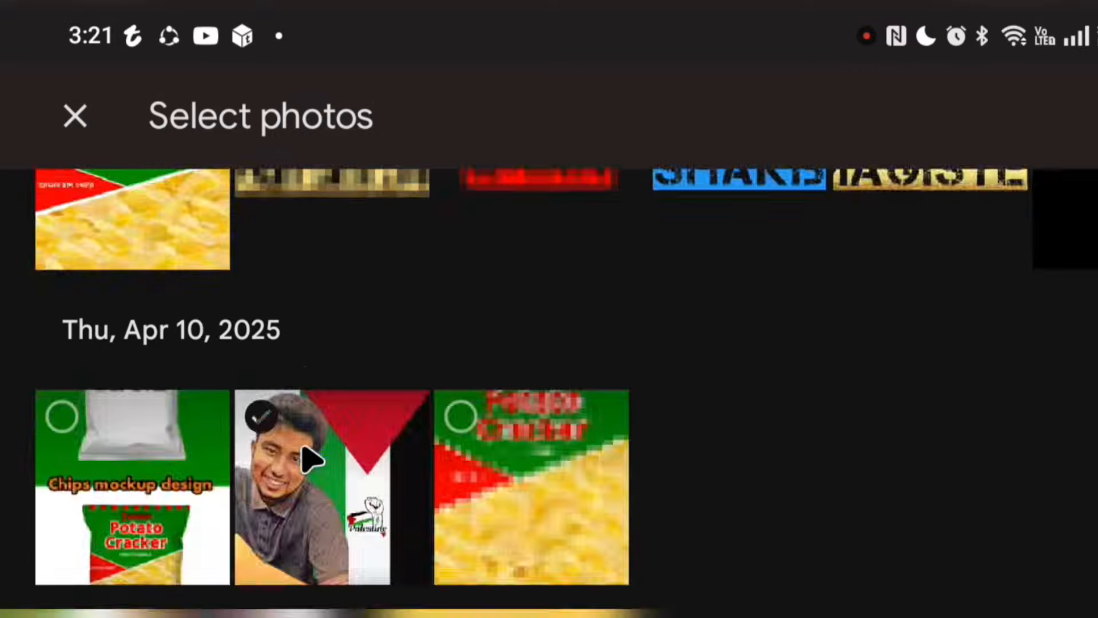
{"action": "scroll", "coordinate": [312, 458], "scroll_direction": "down", "scroll_amount": 15}
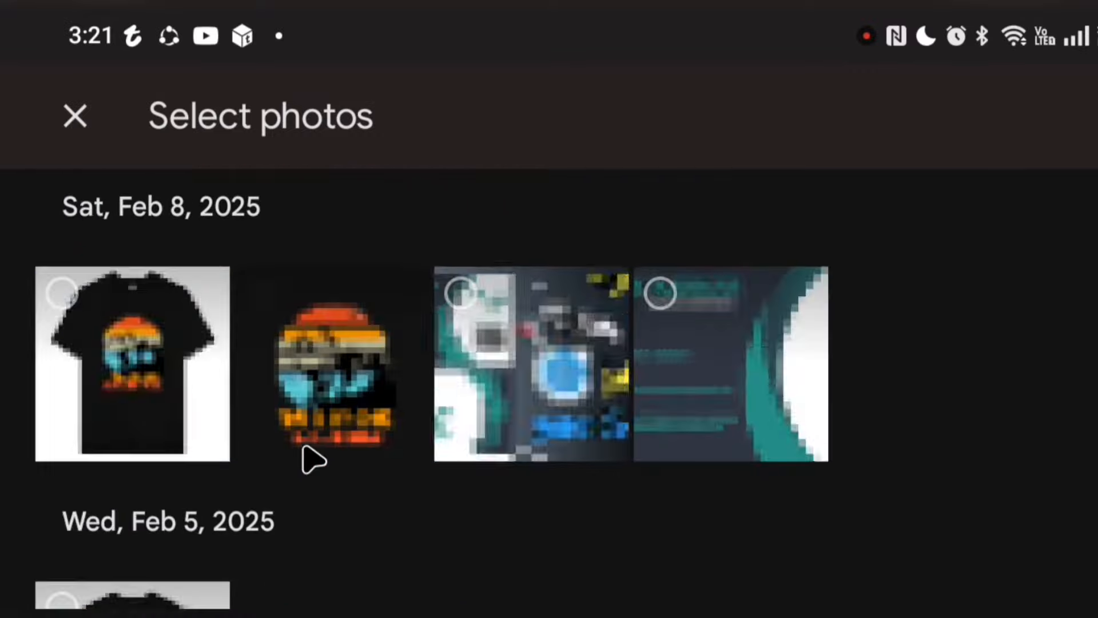
{"action": "scroll", "coordinate": [314, 458], "scroll_direction": "down", "scroll_amount": 15}
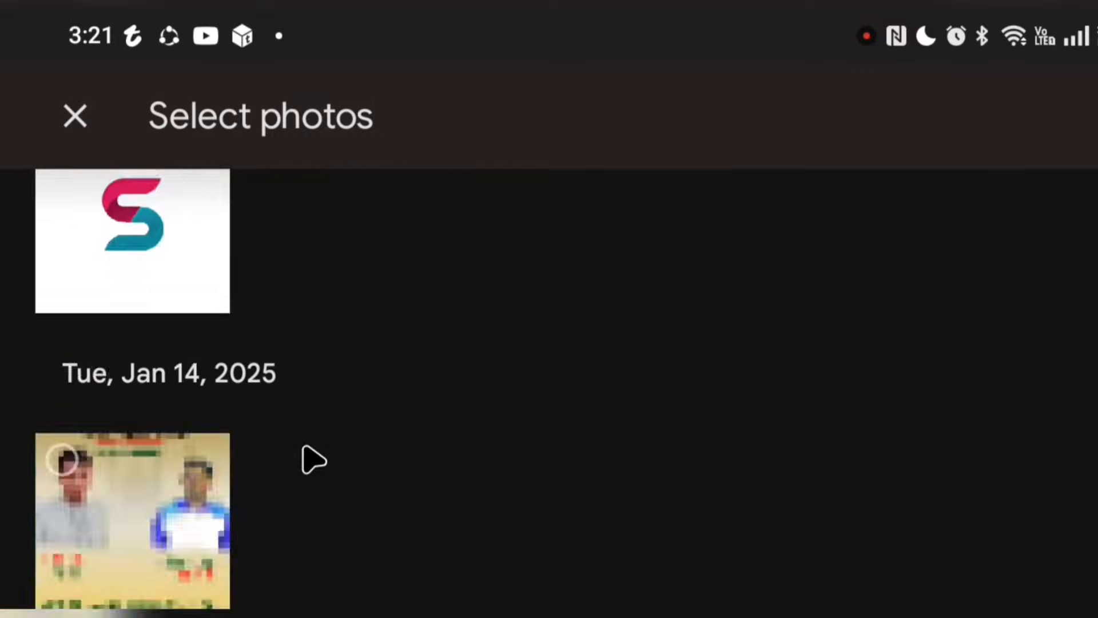
{"action": "scroll", "coordinate": [313, 464], "scroll_direction": "down", "scroll_amount": 4}
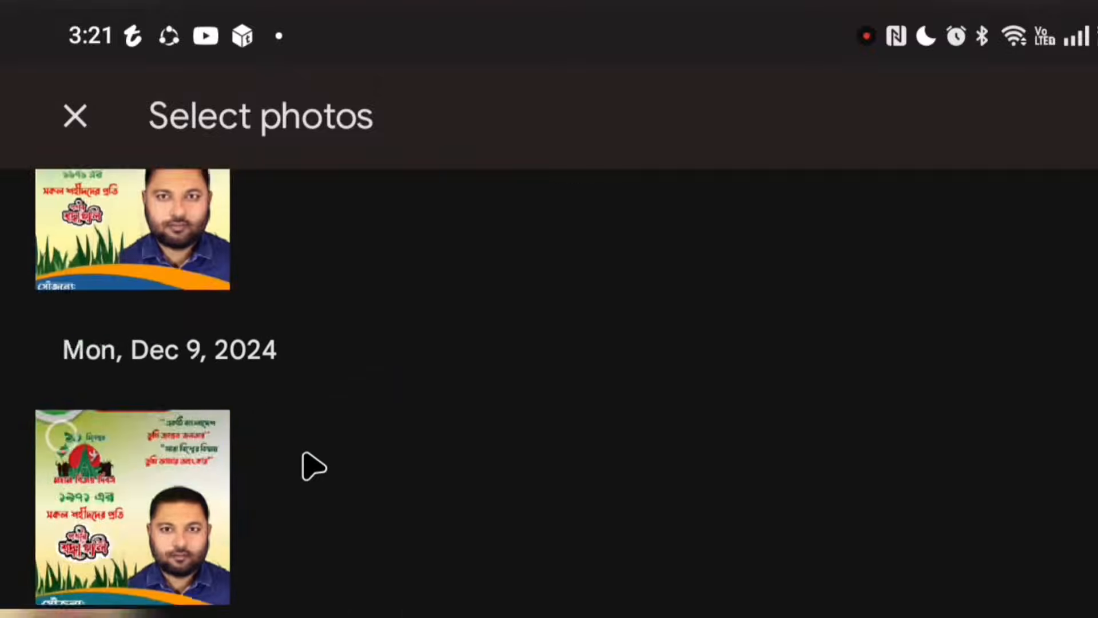
{"action": "scroll", "coordinate": [311, 466], "scroll_direction": "down", "scroll_amount": 10}
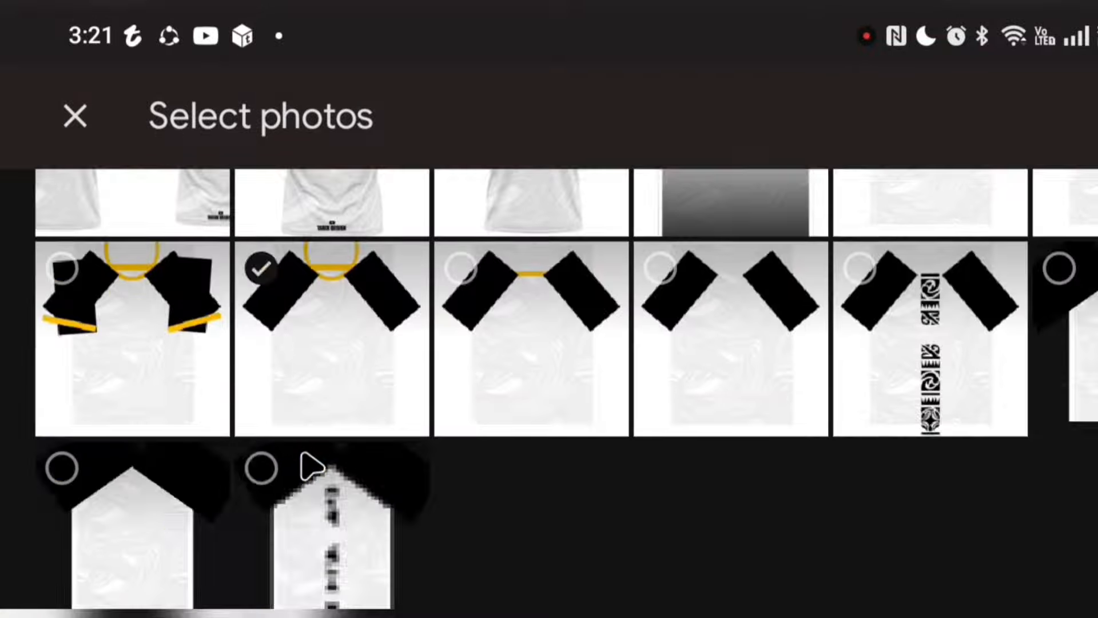
{"action": "scroll", "coordinate": [314, 458], "scroll_direction": "down", "scroll_amount": 5}
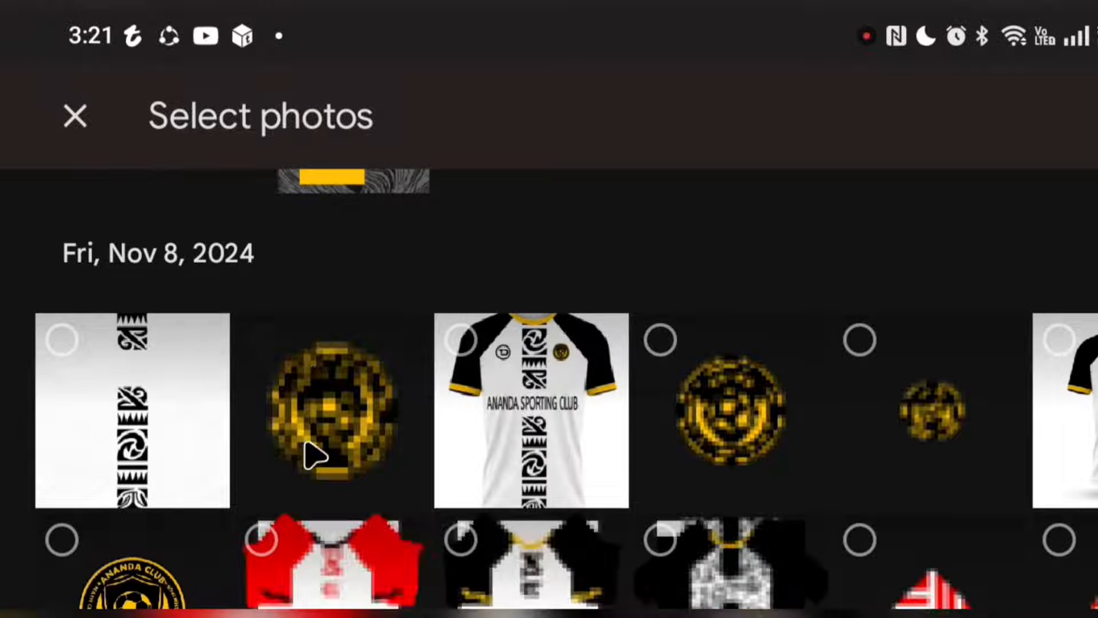
{"action": "left_click", "coordinate": [314, 432]}
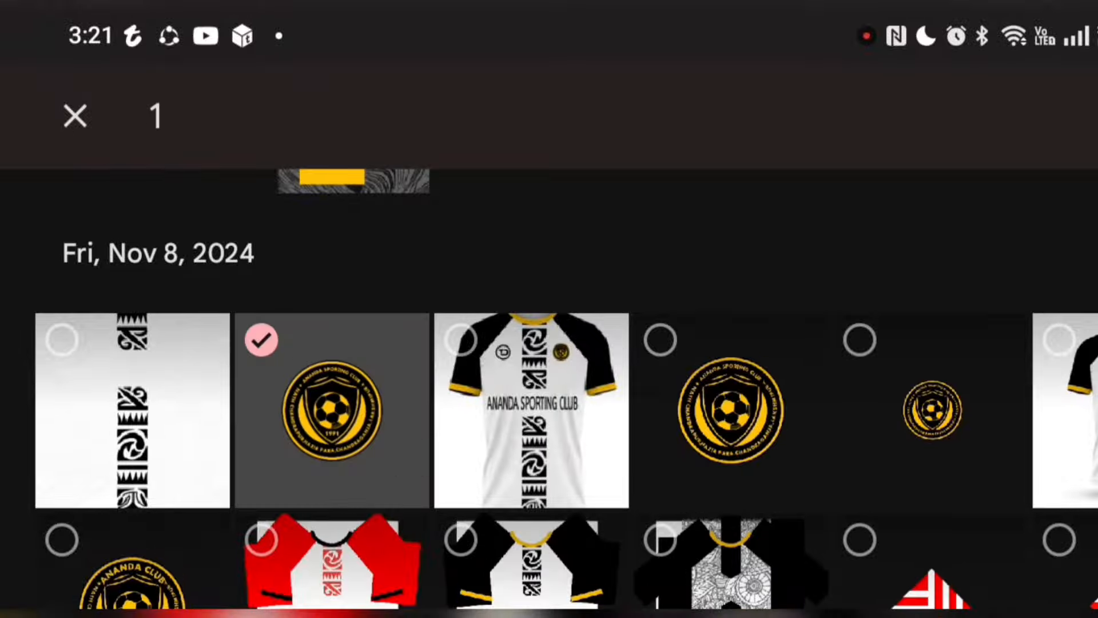
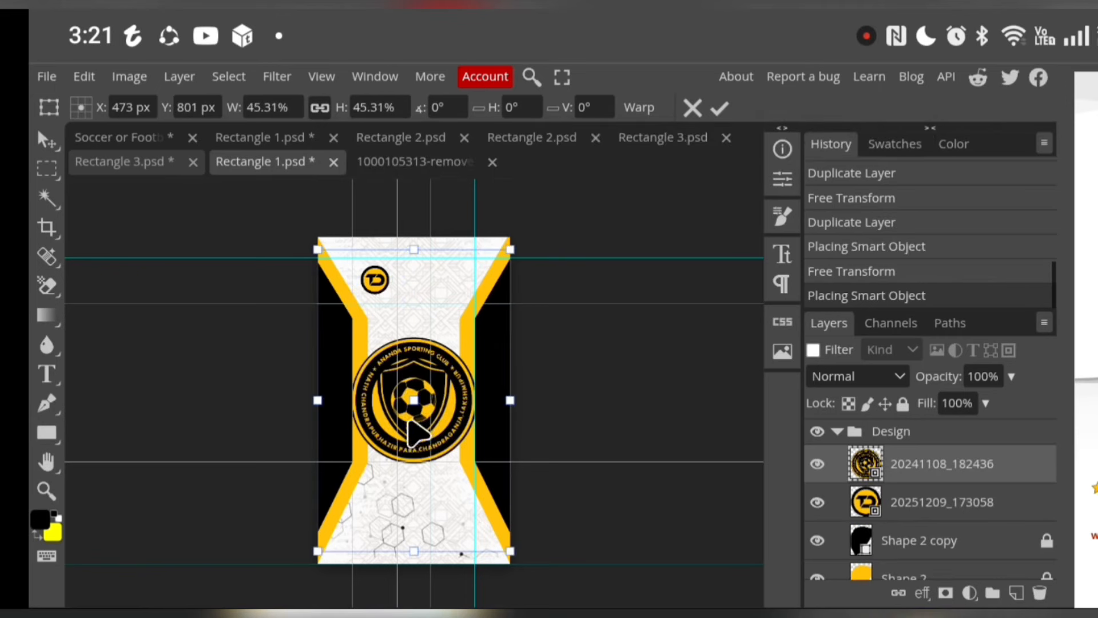
Scale the club crest down to 11.39% and fit it within the guide box on the chest opposite the TD logo
{"action": "left_click_drag", "start_coordinate": [409, 422], "coordinate": [524, 326]}
{"action": "left_click_drag", "start_coordinate": [618, 474], "coordinate": [490, 323]}
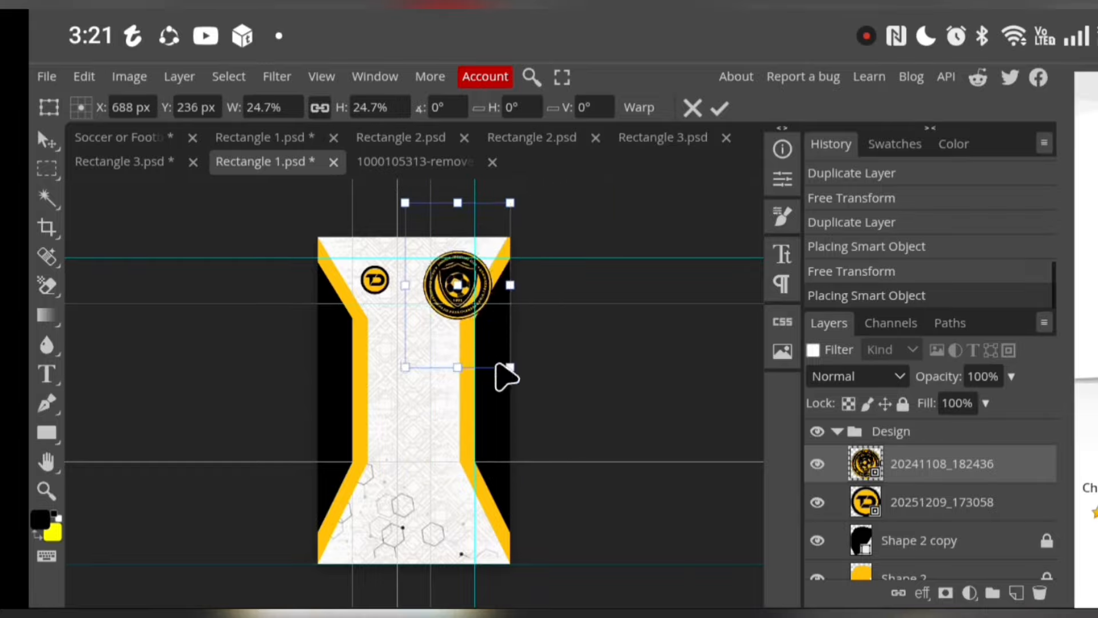
{"action": "left_click_drag", "start_coordinate": [508, 369], "coordinate": [454, 299]}
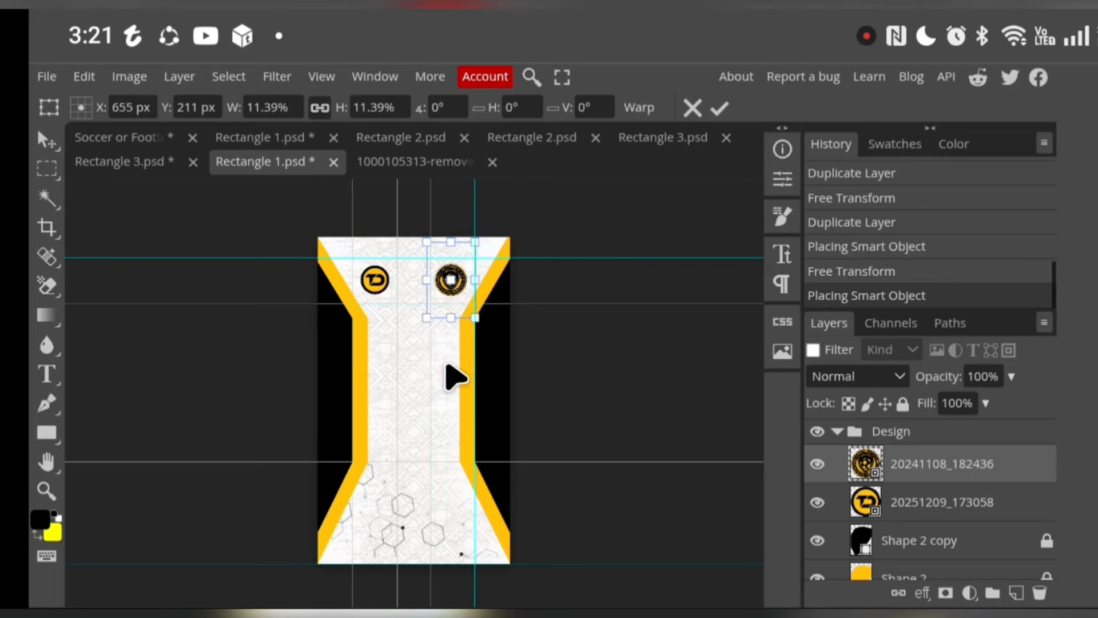
{"action": "left_click", "coordinate": [715, 110]}
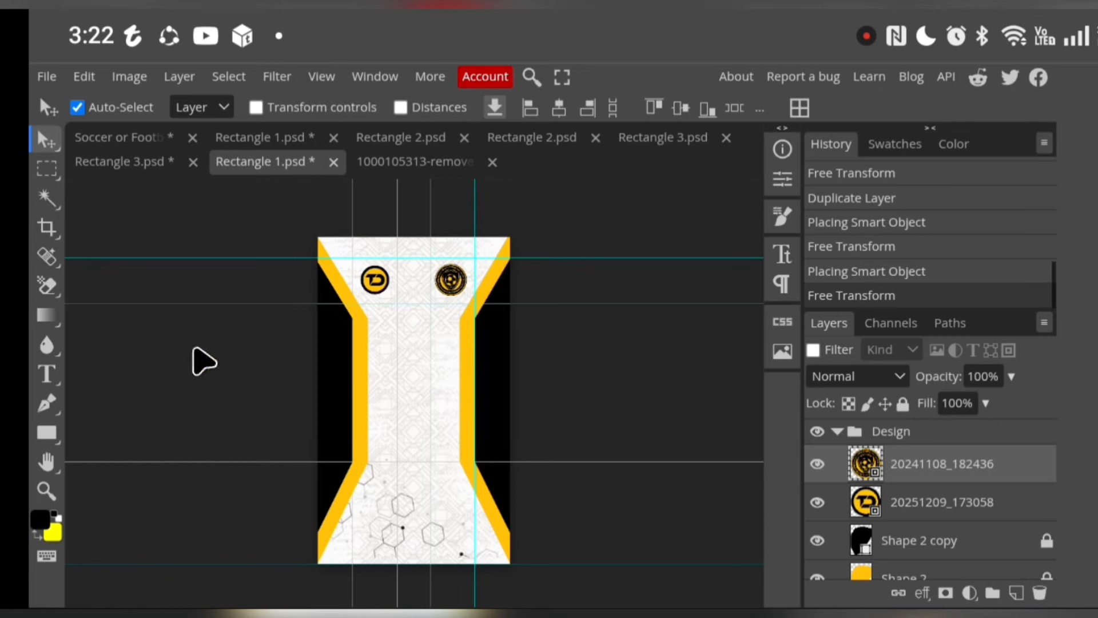
Save the front design smart object and return to the soccer jersey mockup document
{"action": "left_click", "coordinate": [45, 75]}
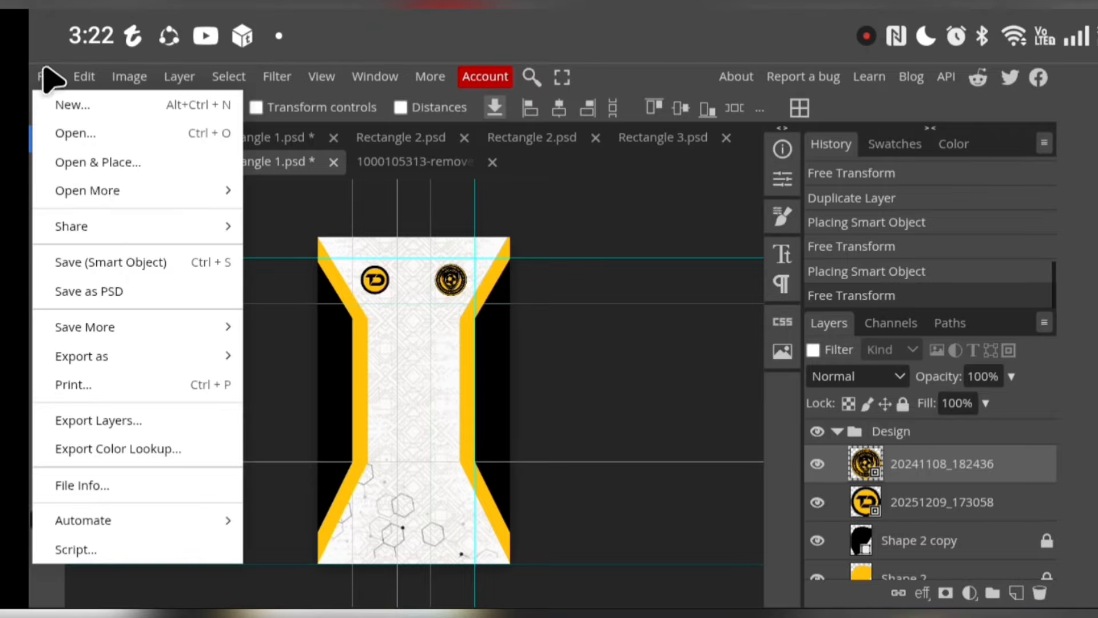
{"action": "left_click", "coordinate": [114, 268]}
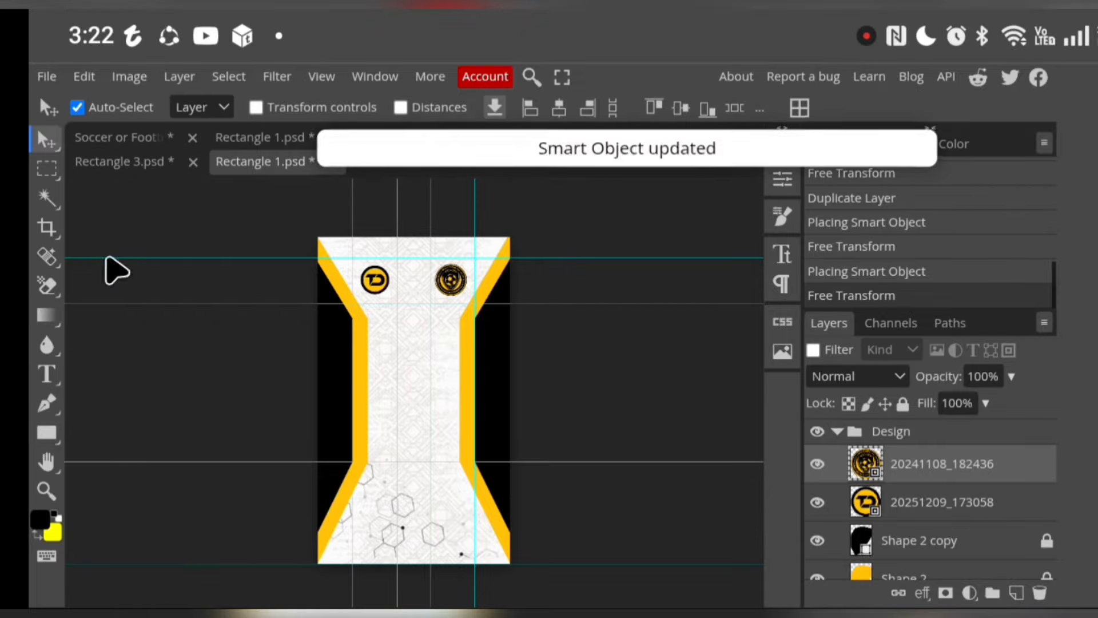
{"action": "left_click", "coordinate": [124, 138]}
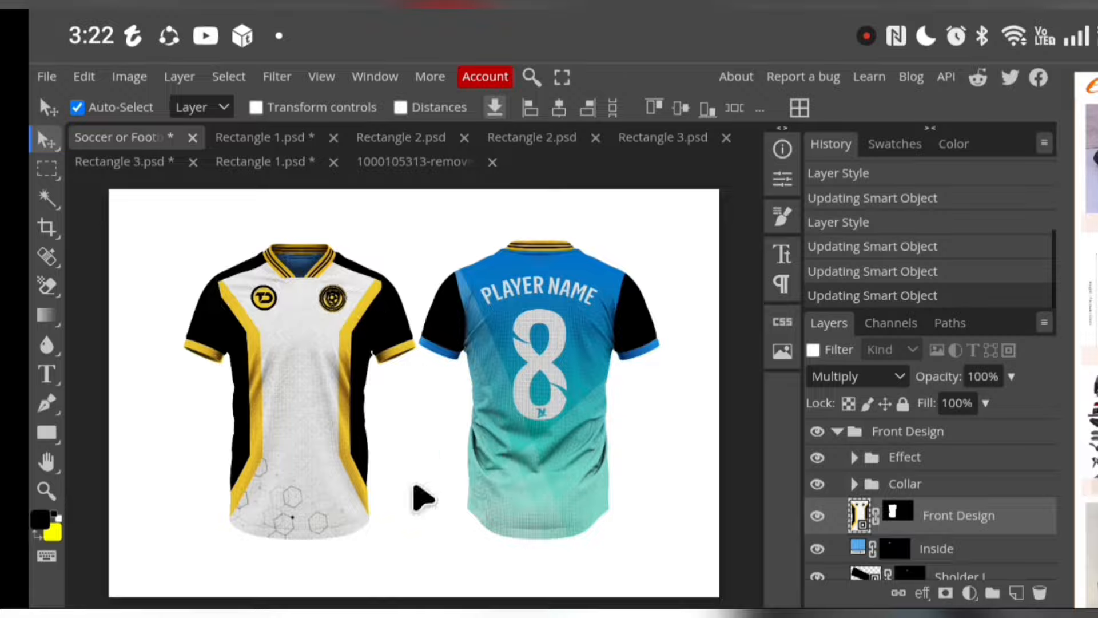
Change the Inside layer's fill colour to black (000000) for the inner collar of the front jersey
{"action": "scroll", "coordinate": [858, 532], "scroll_direction": "down", "scroll_amount": 2}
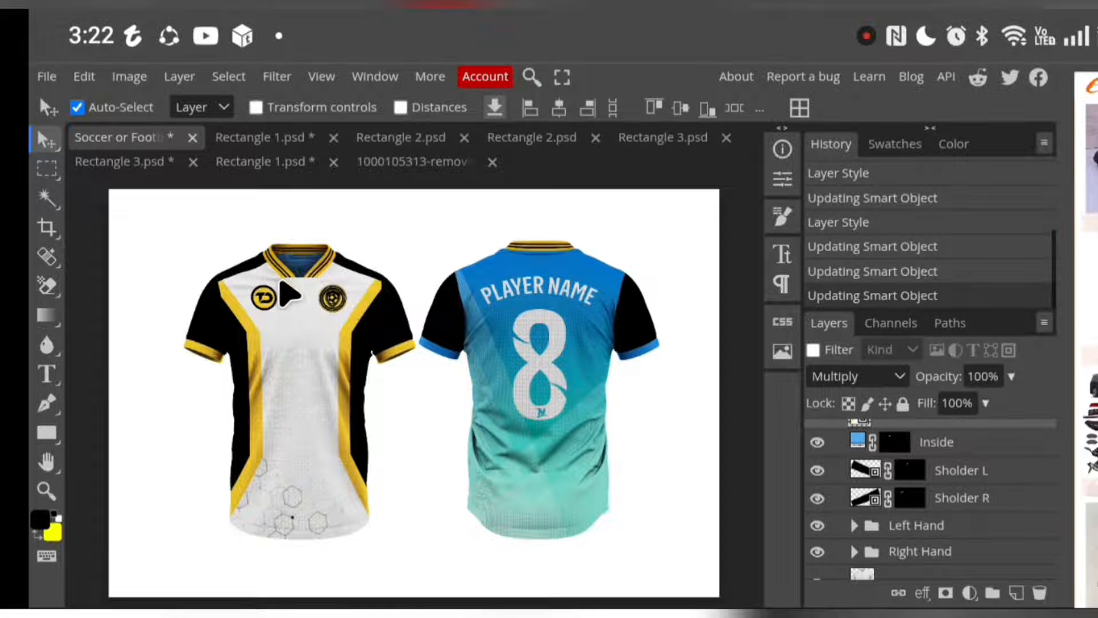
{"action": "left_click", "coordinate": [858, 440]}
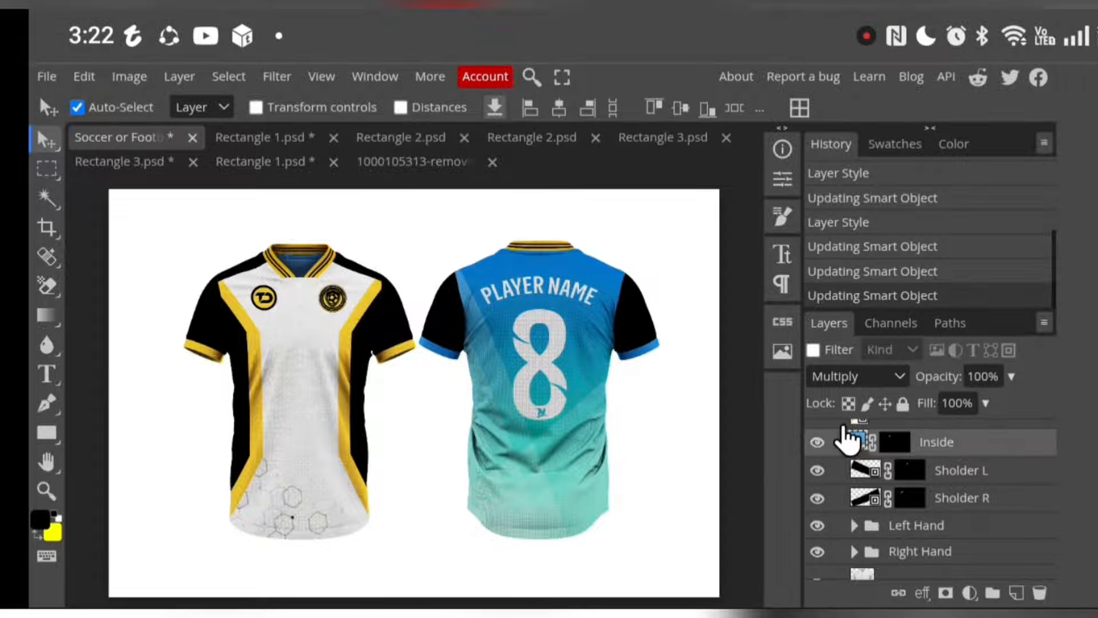
{"action": "double_click", "coordinate": [858, 440]}
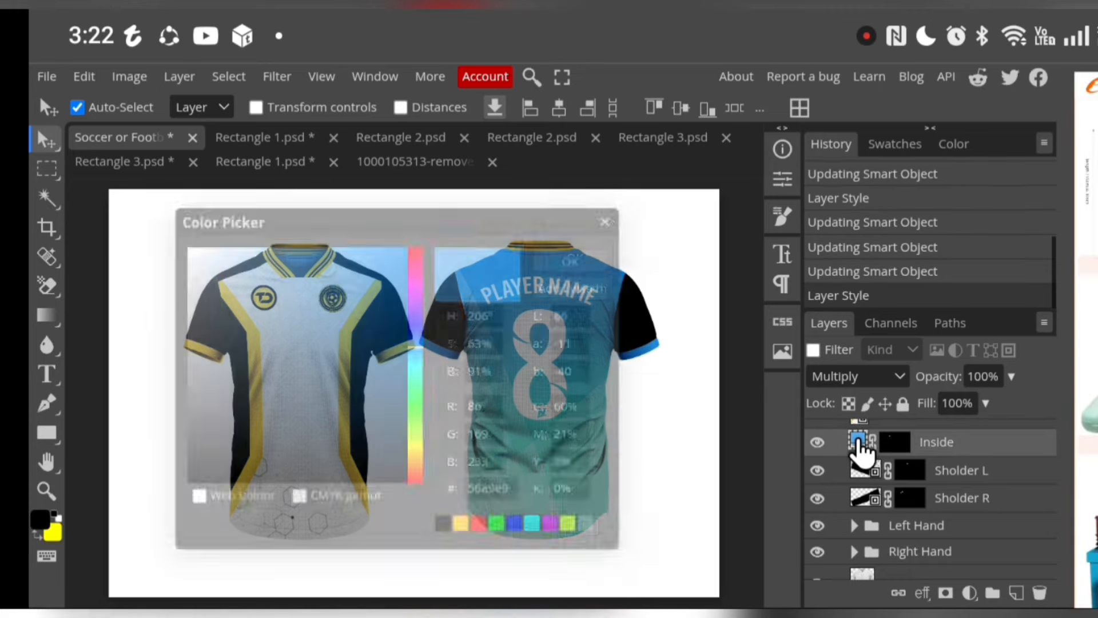
{"action": "left_click", "coordinate": [445, 526]}
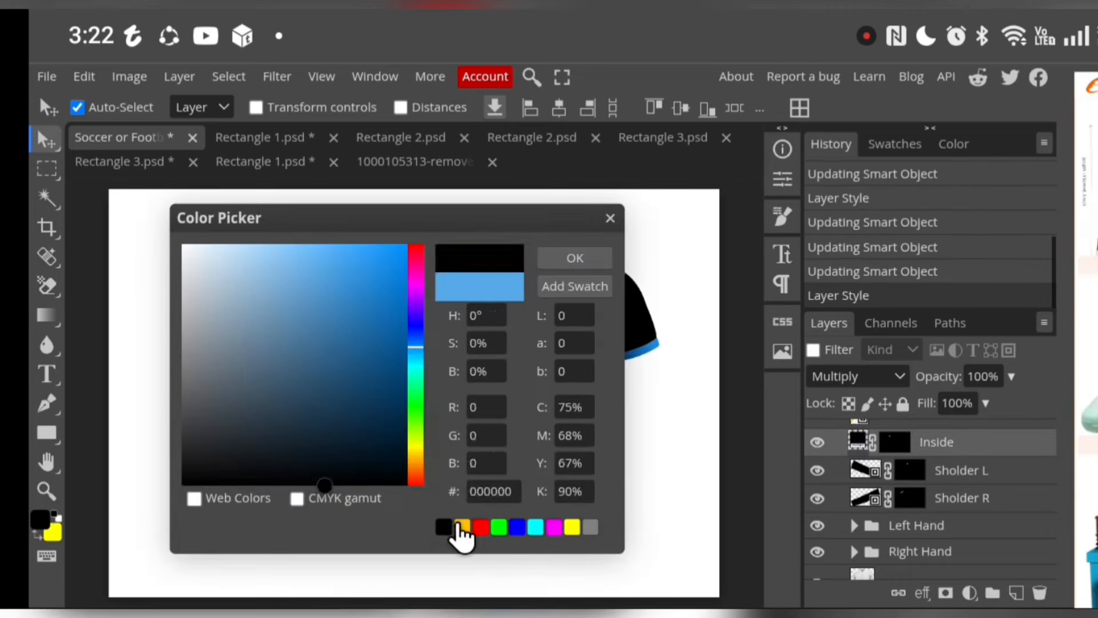
{"action": "left_click", "coordinate": [575, 260]}
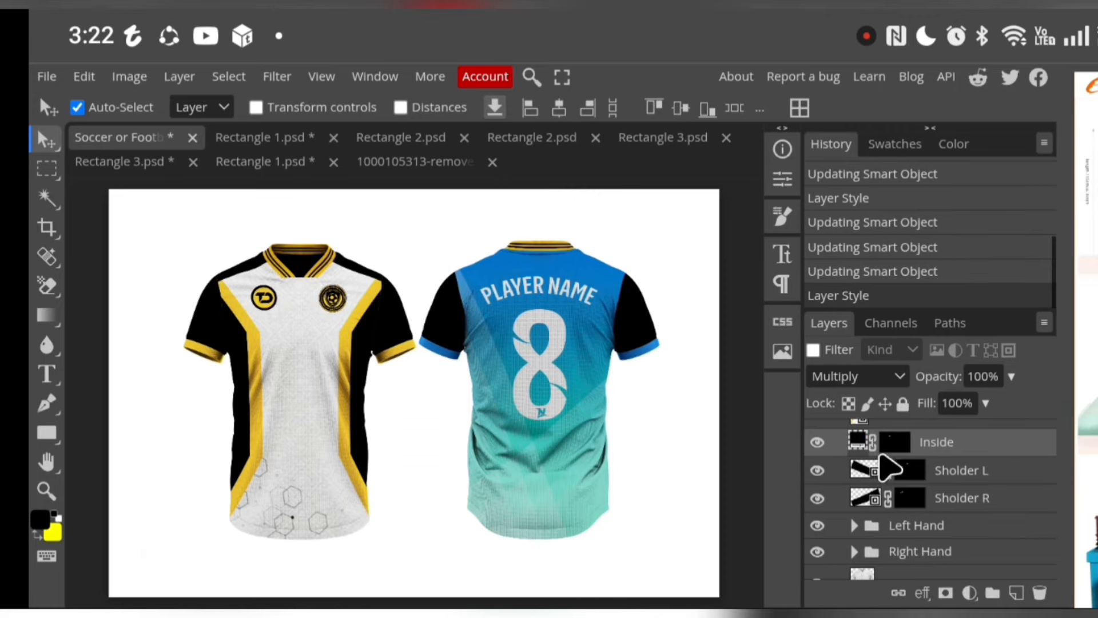
Open the contents of the Front Design smart object and look through its layers
{"action": "scroll", "coordinate": [889, 469], "scroll_direction": "up", "scroll_amount": 2}
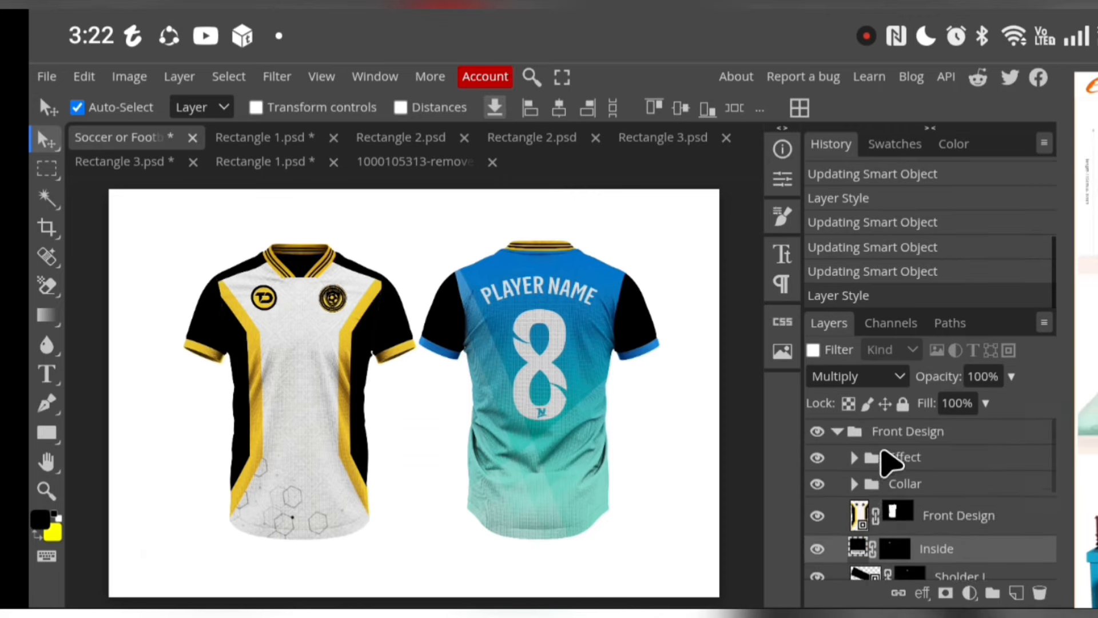
{"action": "left_click", "coordinate": [859, 524]}
{"action": "double_click", "coordinate": [859, 521]}
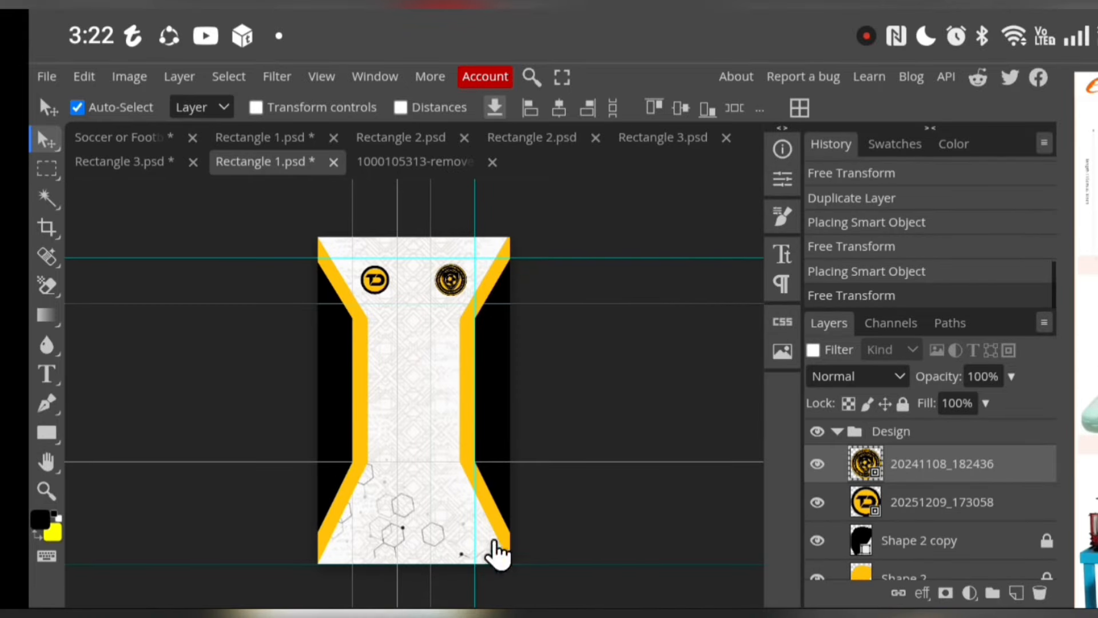
{"action": "scroll", "coordinate": [954, 554], "scroll_direction": "down", "scroll_amount": 3}
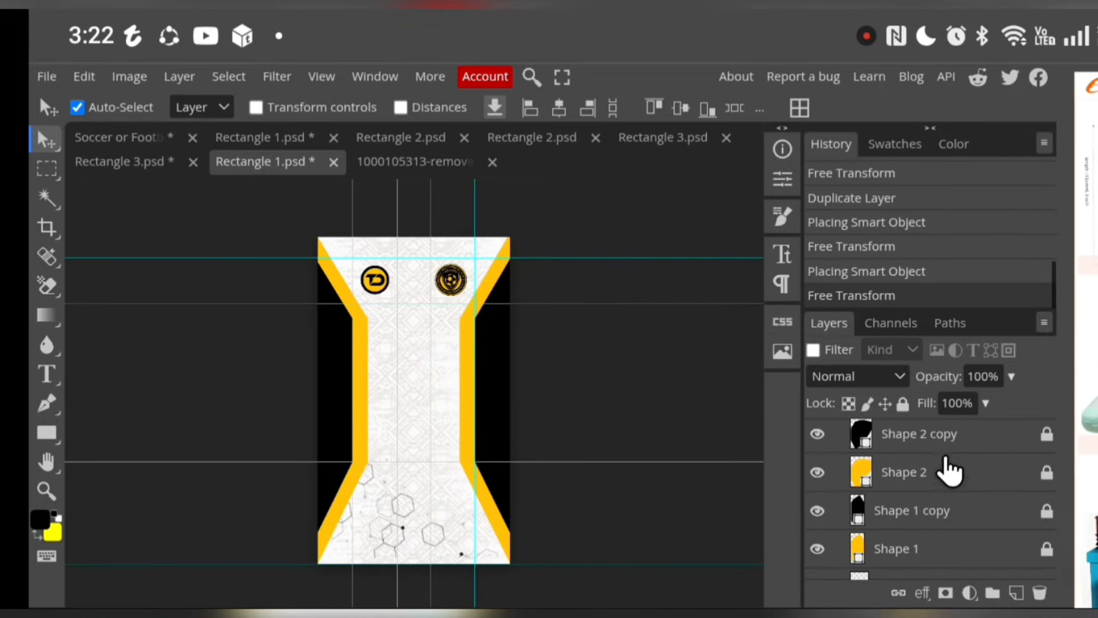
{"action": "scroll", "coordinate": [948, 448], "scroll_direction": "up", "scroll_amount": 3}
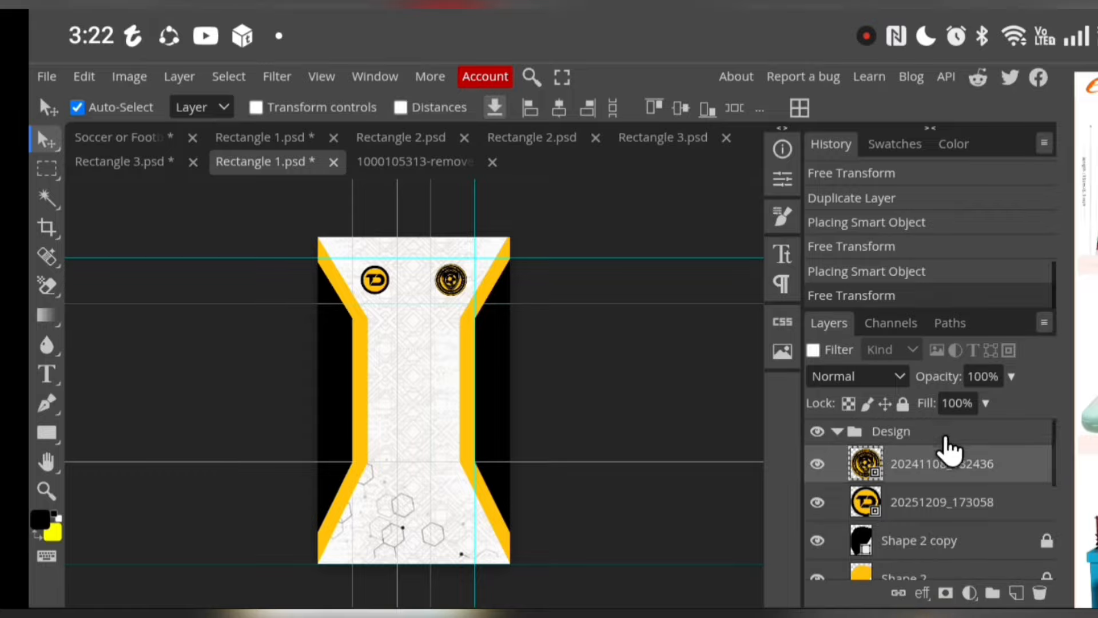
Multi-select the layers from Shape 2 copy down to the 199a54eb16dad950053 background texture, leaving out both logos, and copy them
{"action": "left_click", "coordinate": [933, 548]}
{"action": "scroll", "coordinate": [933, 553], "scroll_direction": "down", "scroll_amount": 3}
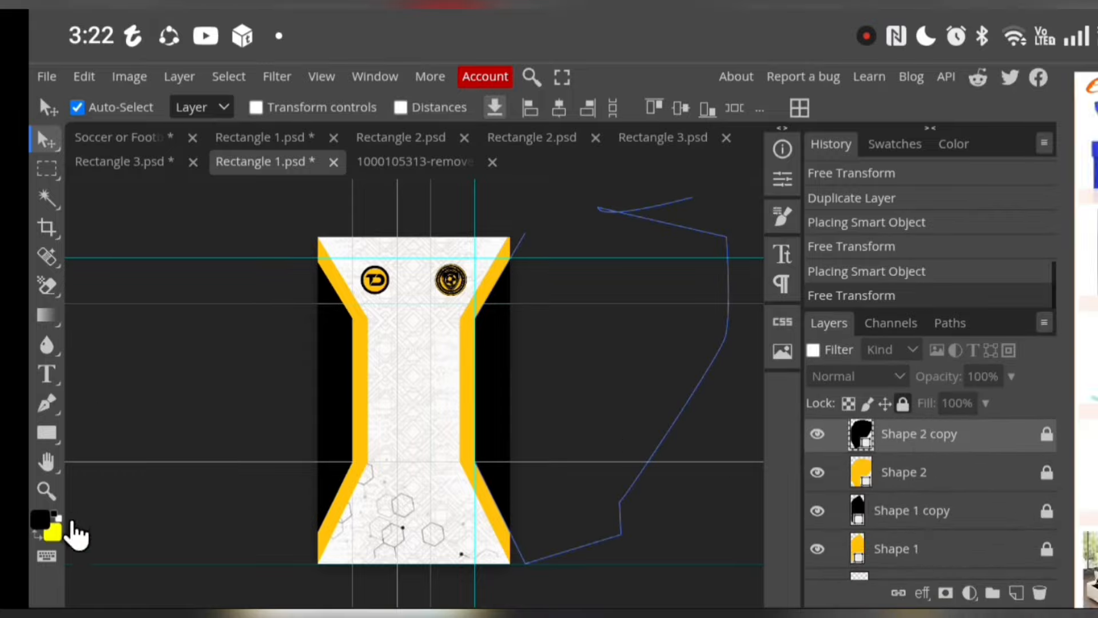
{"action": "left_click", "coordinate": [47, 556]}
{"action": "left_click", "coordinate": [95, 518]}
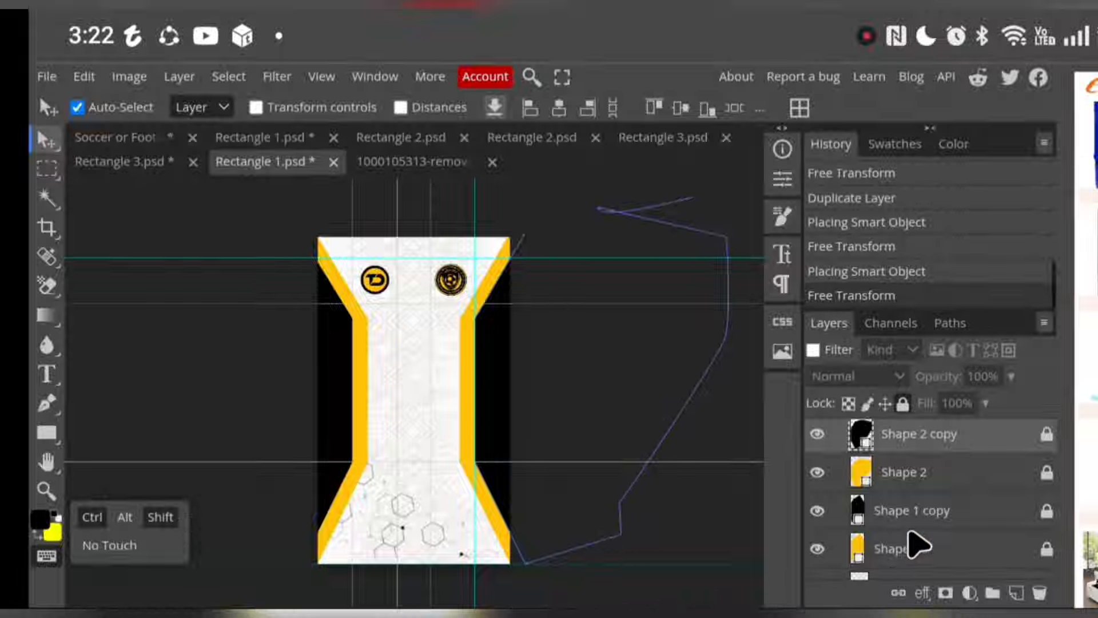
{"action": "left_click", "coordinate": [966, 482]}
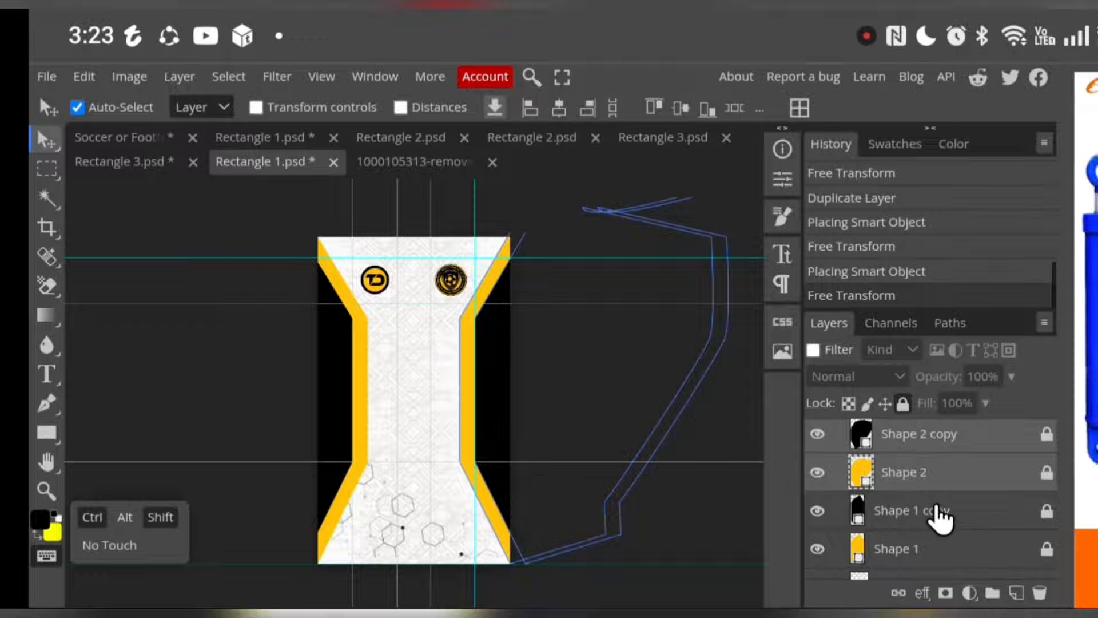
{"action": "left_click", "coordinate": [940, 518]}
{"action": "scroll", "coordinate": [944, 532], "scroll_direction": "down", "scroll_amount": 3}
{"action": "left_click", "coordinate": [944, 453]}
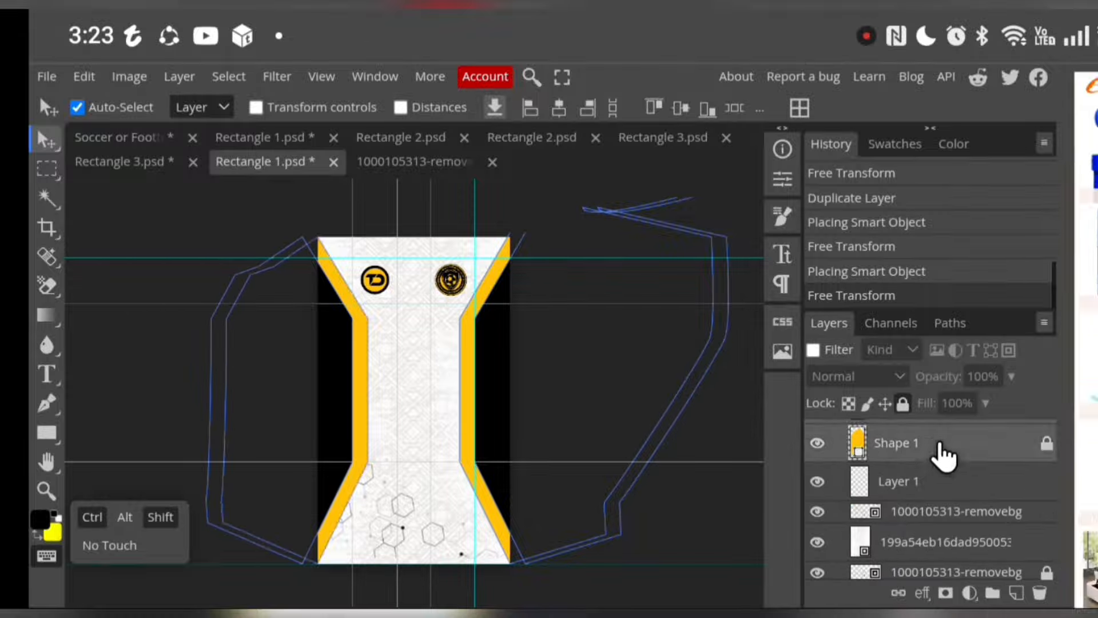
{"action": "left_click", "coordinate": [945, 490]}
{"action": "left_click", "coordinate": [944, 535]}
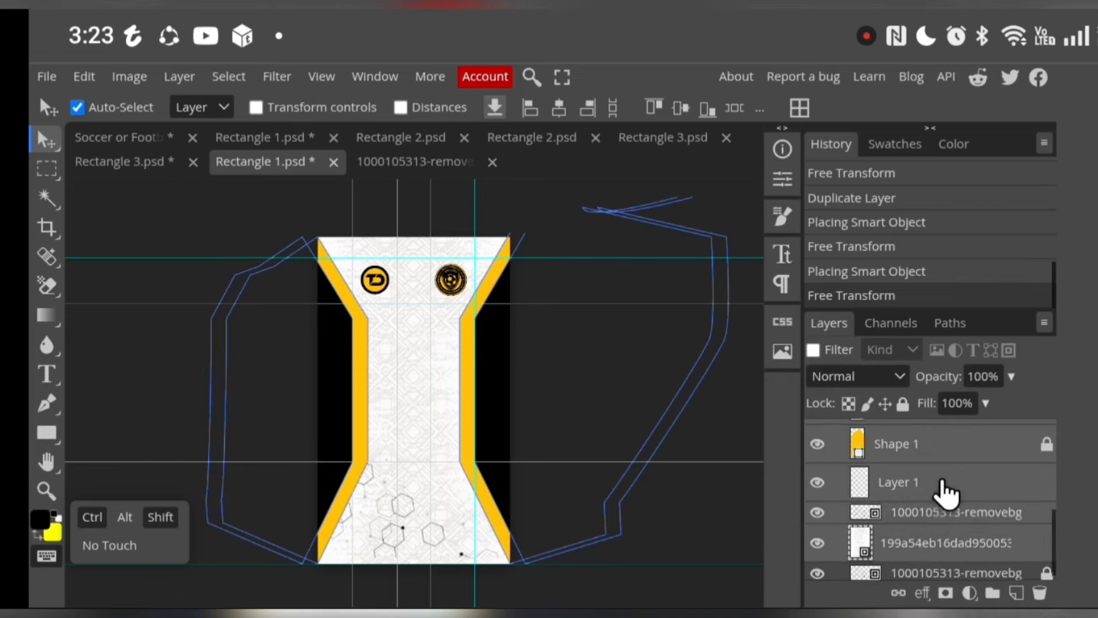
{"action": "scroll", "coordinate": [942, 487], "scroll_direction": "up", "scroll_amount": 3}
{"action": "scroll", "coordinate": [945, 491], "scroll_direction": "up", "scroll_amount": 3}
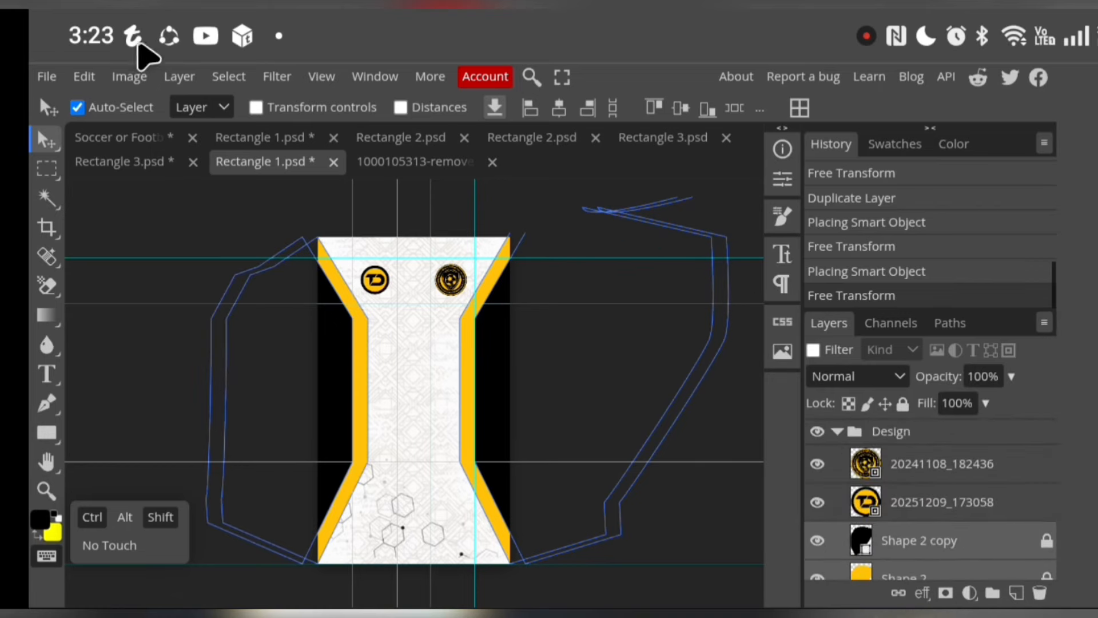
{"action": "left_click", "coordinate": [86, 78]}
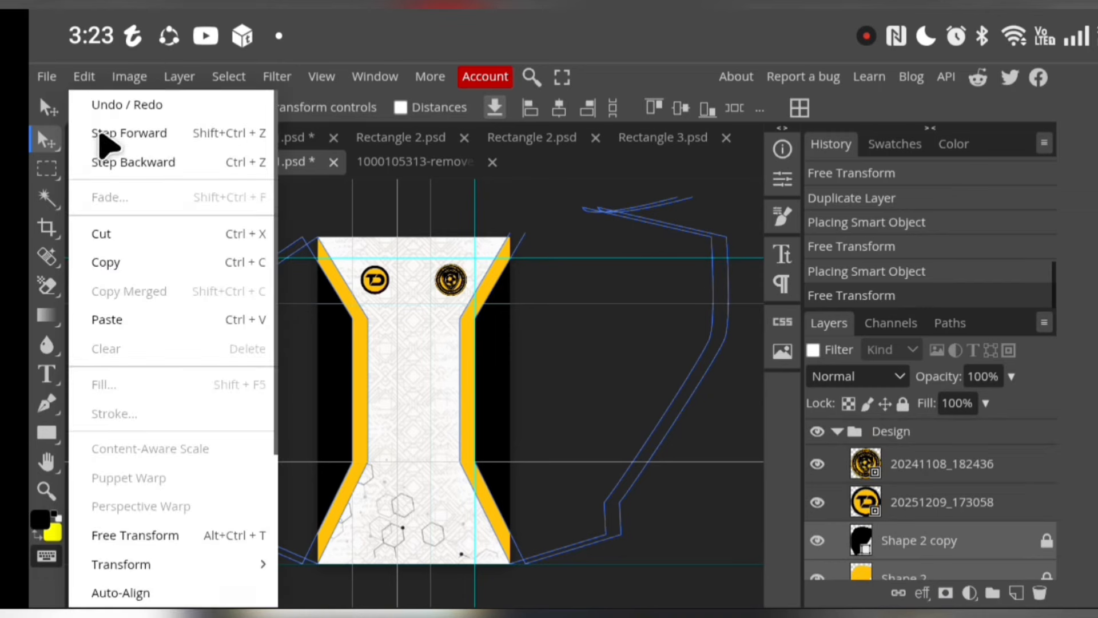
{"action": "left_click", "coordinate": [112, 264]}
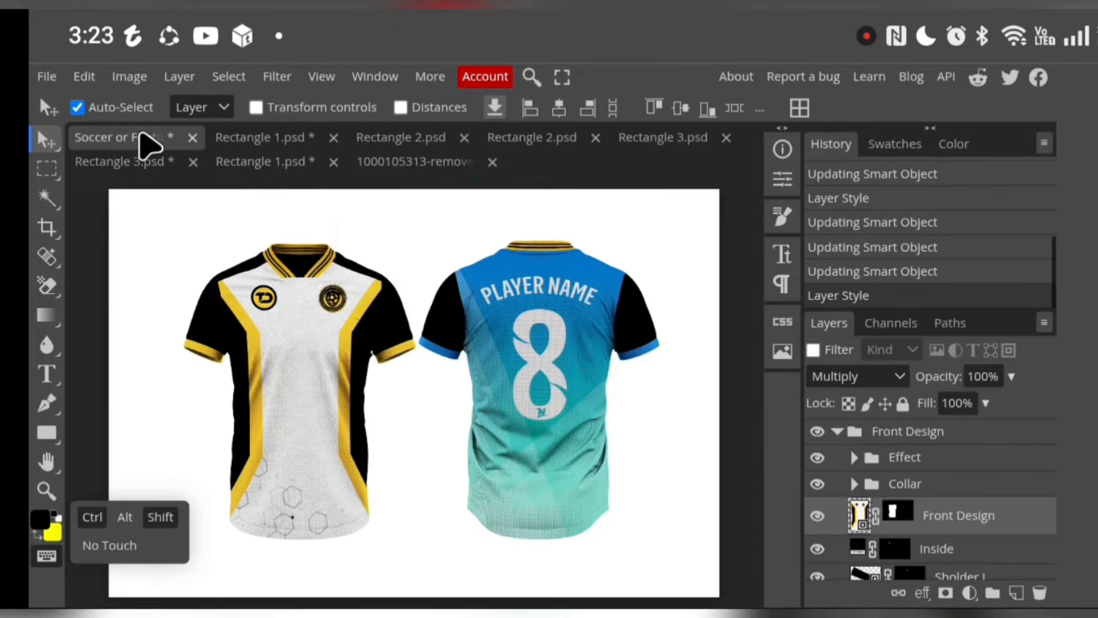
Return to the jersey mockup and expand the Back Design group to show its layers
{"action": "left_click", "coordinate": [144, 138]}
{"action": "scroll", "coordinate": [892, 486], "scroll_direction": "down", "scroll_amount": 5}
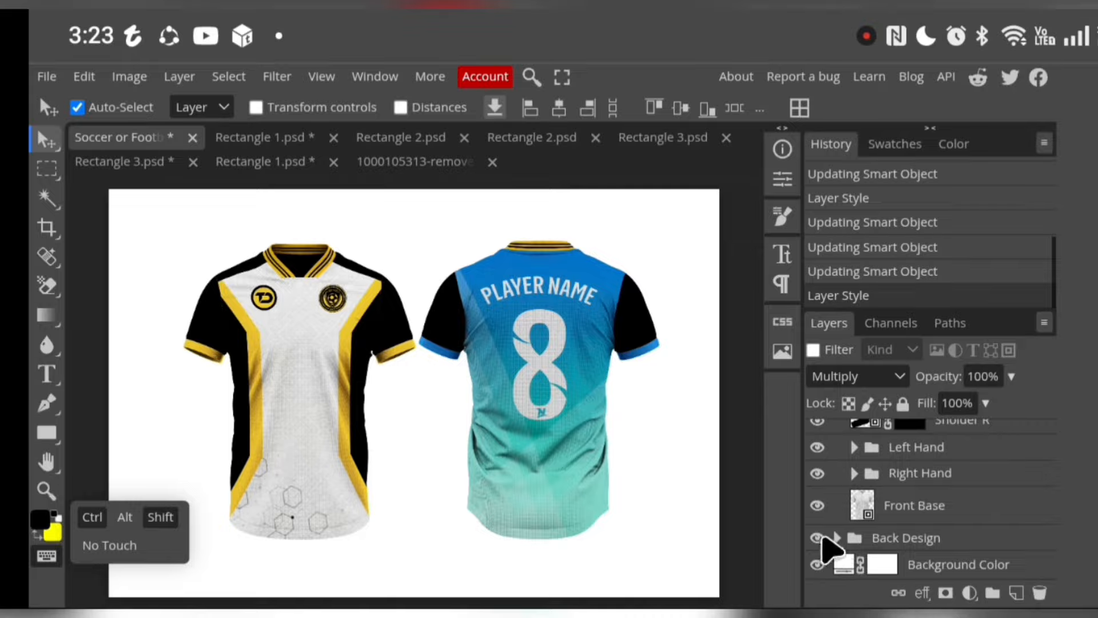
{"action": "left_click", "coordinate": [839, 538]}
{"action": "scroll", "coordinate": [910, 558], "scroll_direction": "down", "scroll_amount": 2}
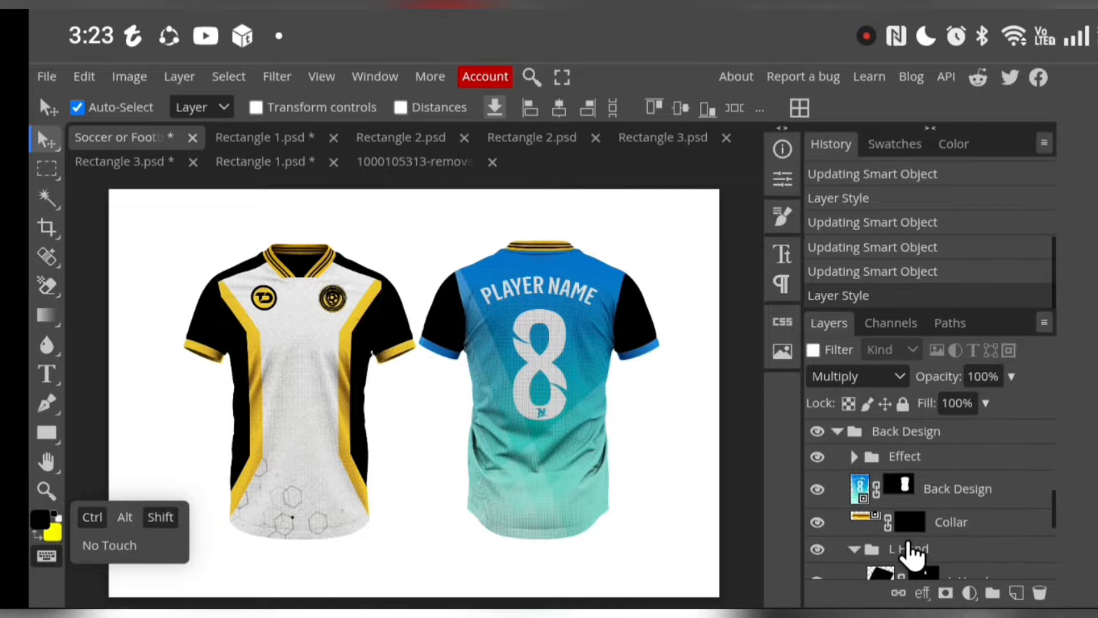
Try to open the Back Design smart object for editing, and return to the jersey mockup
{"action": "left_click", "coordinate": [864, 494], "text": "ctrl"}
{"action": "left_click", "coordinate": [864, 493], "text": "ctrl"}
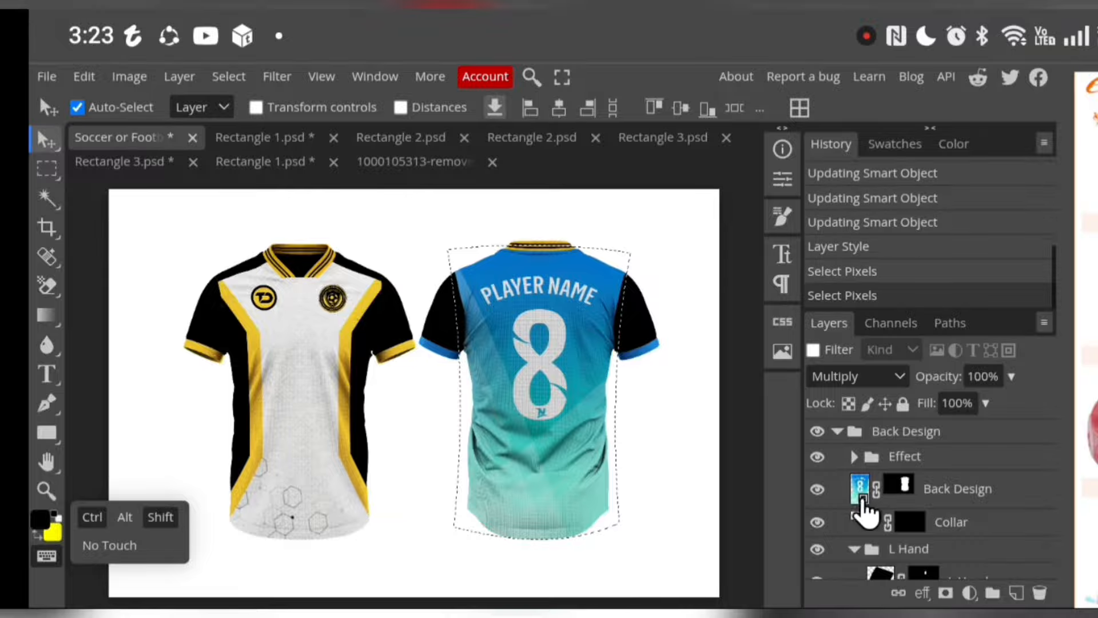
{"action": "left_click", "coordinate": [860, 493], "text": "ctrl"}
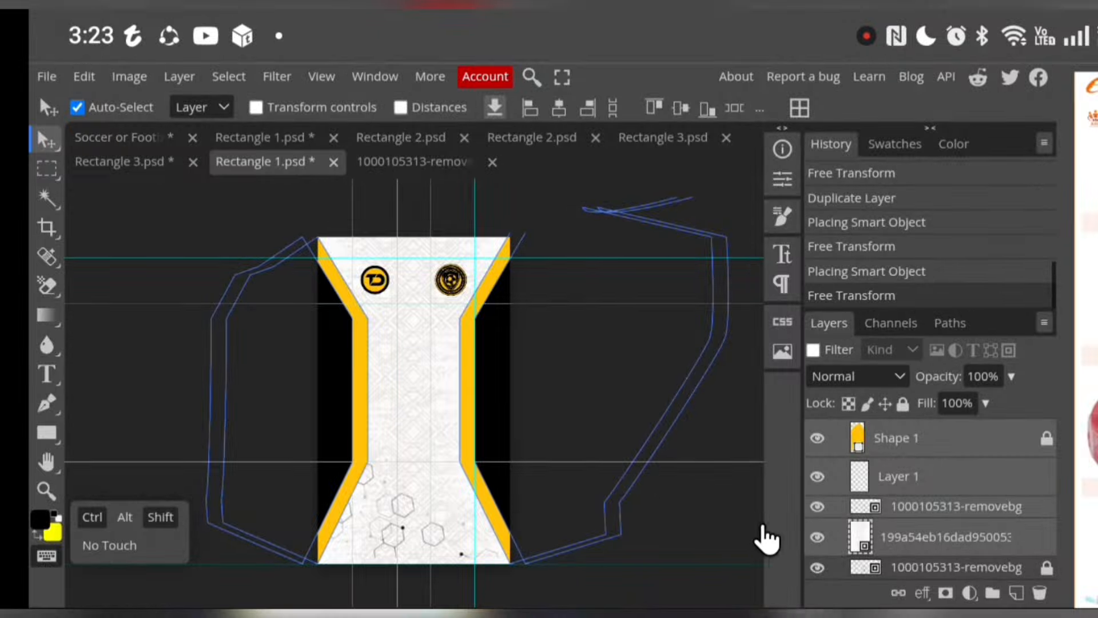
{"action": "scroll", "coordinate": [678, 523], "scroll_direction": "left", "scroll_amount": 2}
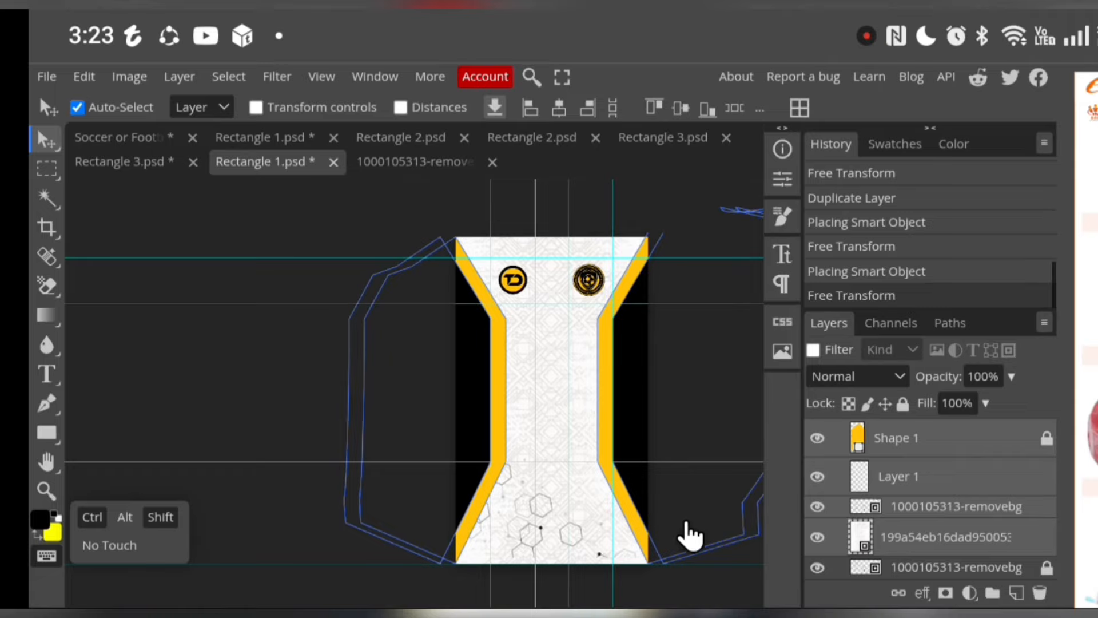
{"action": "scroll", "coordinate": [690, 535], "scroll_direction": "right", "scroll_amount": 2}
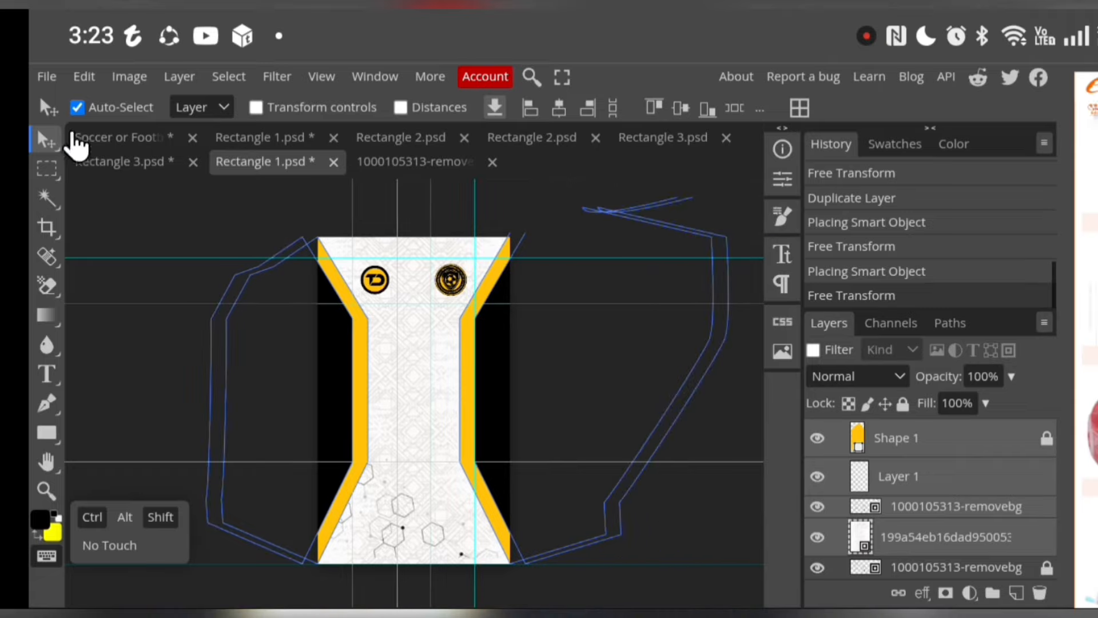
{"action": "left_click", "coordinate": [137, 150]}
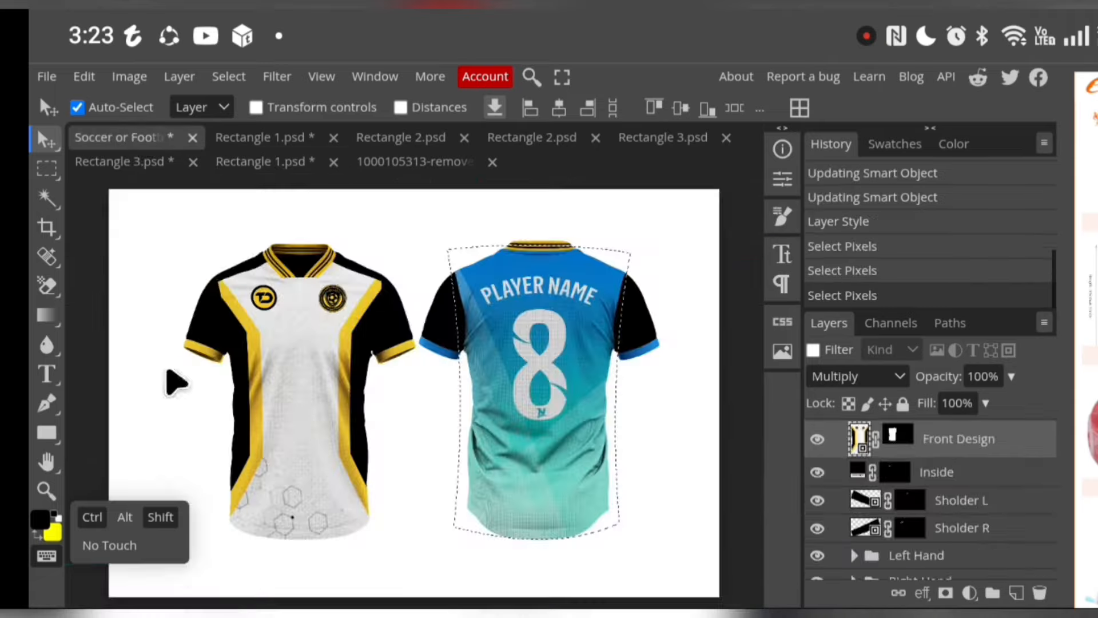
Release the held modifiers, find the Back Design layer in its group and open that smart object for editing
{"action": "left_click", "coordinate": [95, 520]}
{"action": "left_click", "coordinate": [153, 518]}
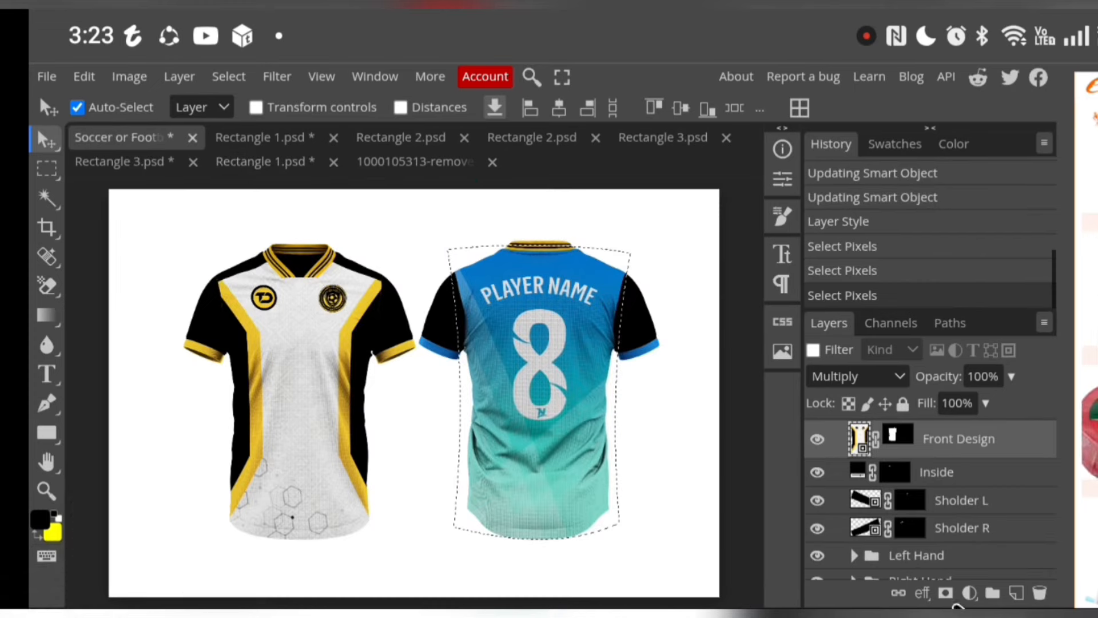
{"action": "scroll", "coordinate": [932, 463], "scroll_direction": "down", "scroll_amount": 5}
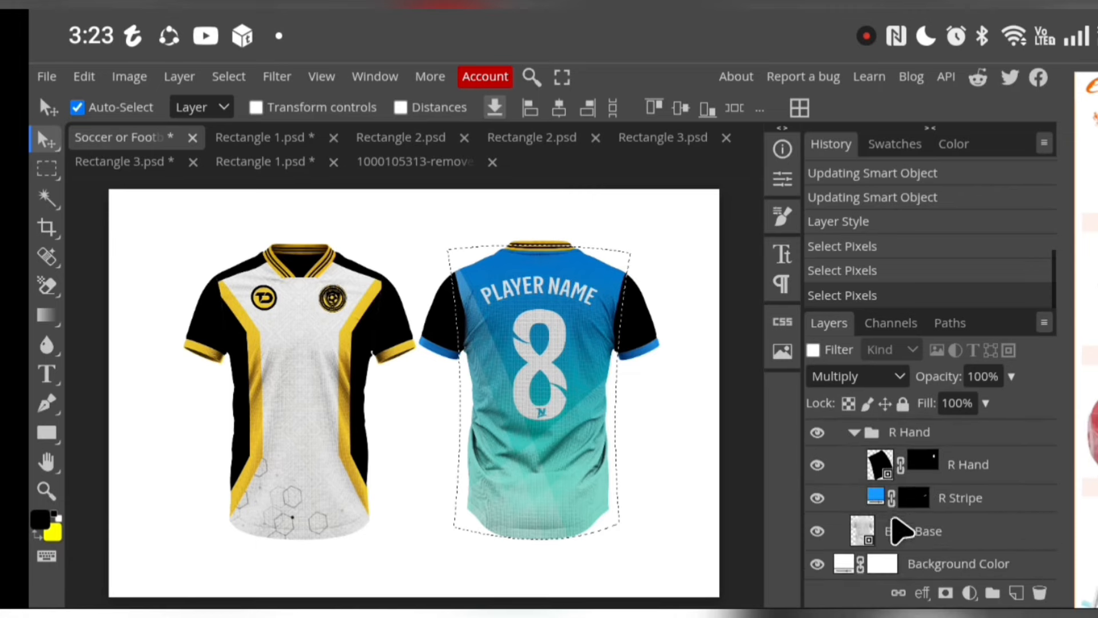
{"action": "scroll", "coordinate": [892, 534], "scroll_direction": "up", "scroll_amount": 2}
{"action": "scroll", "coordinate": [898, 554], "scroll_direction": "down", "scroll_amount": 2}
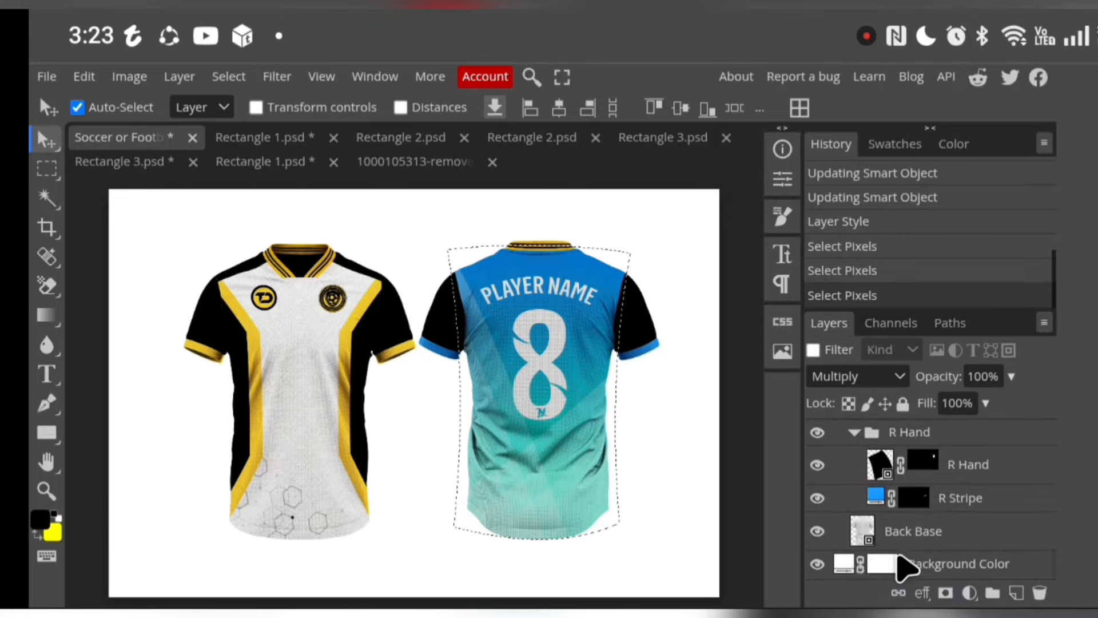
{"action": "scroll", "coordinate": [911, 555], "scroll_direction": "up", "scroll_amount": 3}
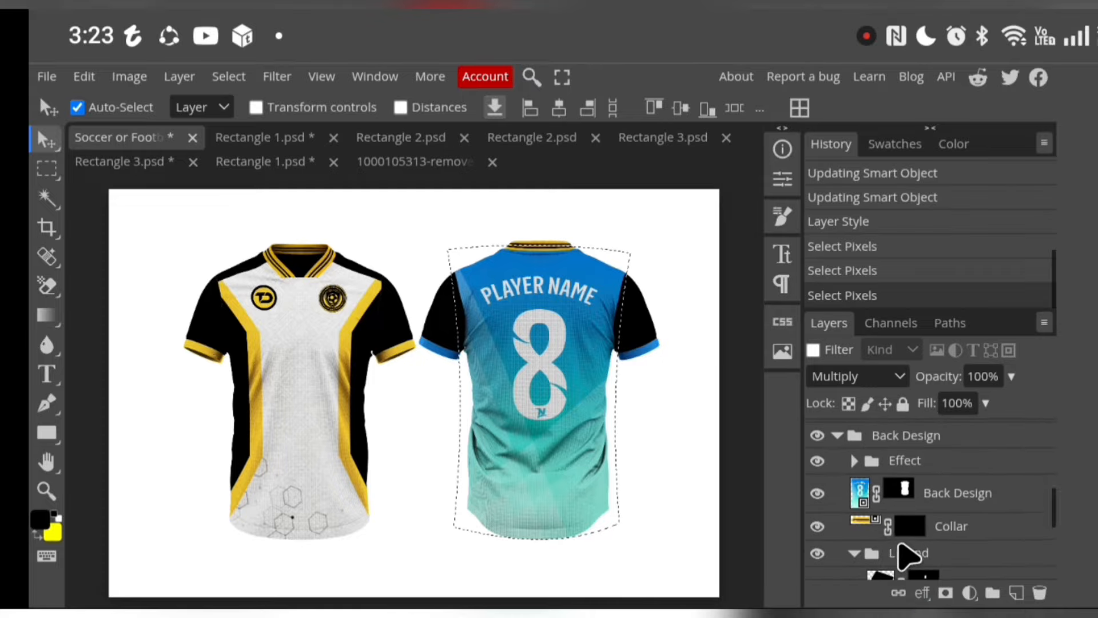
{"action": "left_click", "coordinate": [864, 497]}
{"action": "double_click", "coordinate": [864, 510]}
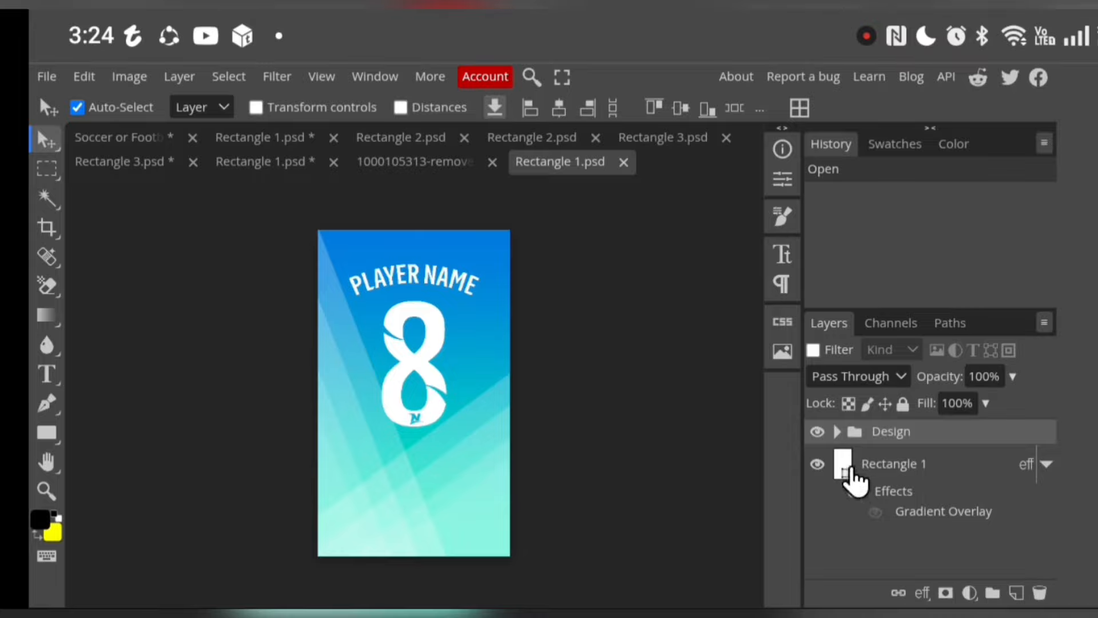
Delete the Design group from the back artwork and disable the layer effects of Rectangle 1
{"action": "left_click", "coordinate": [837, 432]}
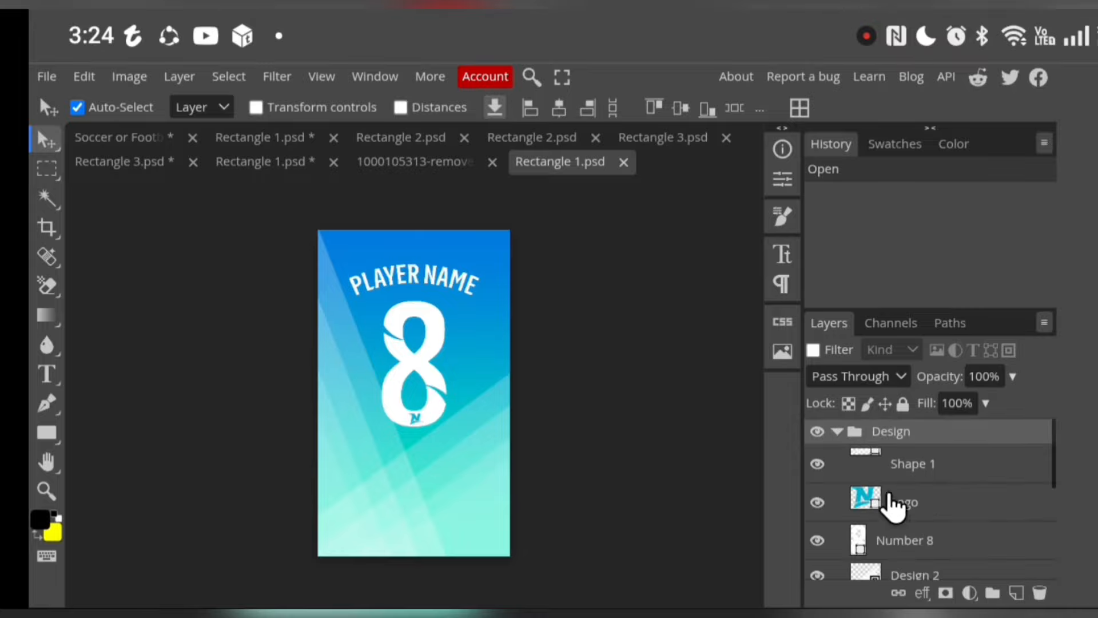
{"action": "left_click", "coordinate": [1041, 592]}
{"action": "left_click", "coordinate": [1042, 591]}
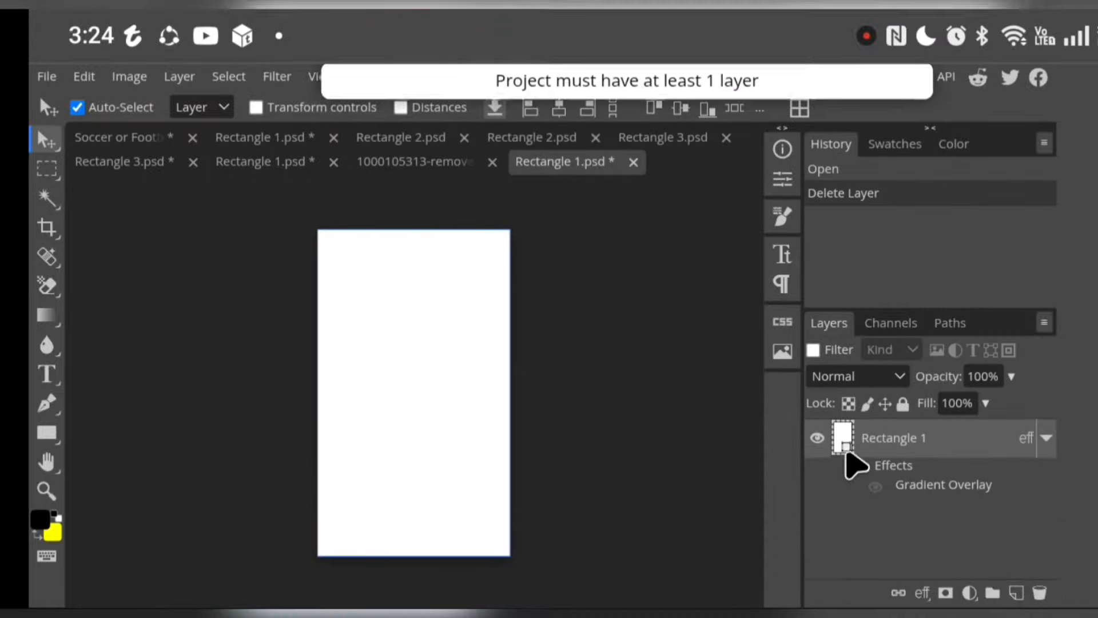
{"action": "left_click", "coordinate": [854, 466]}
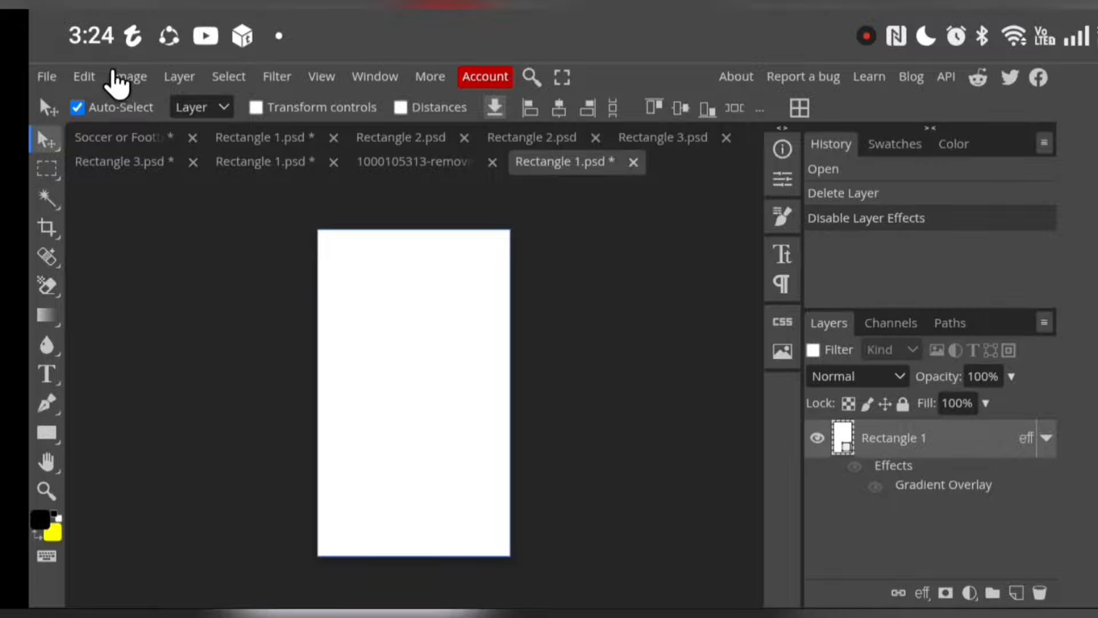
Paste the copied front design layers above Rectangle 1 and deselect them
{"action": "left_click", "coordinate": [85, 76]}
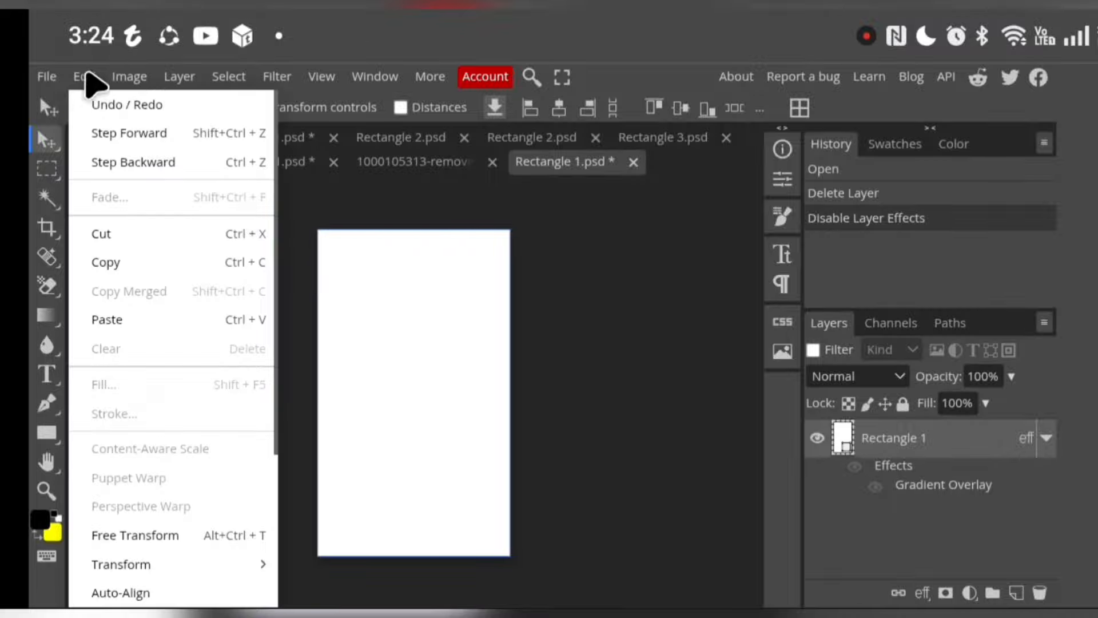
{"action": "left_click", "coordinate": [140, 322]}
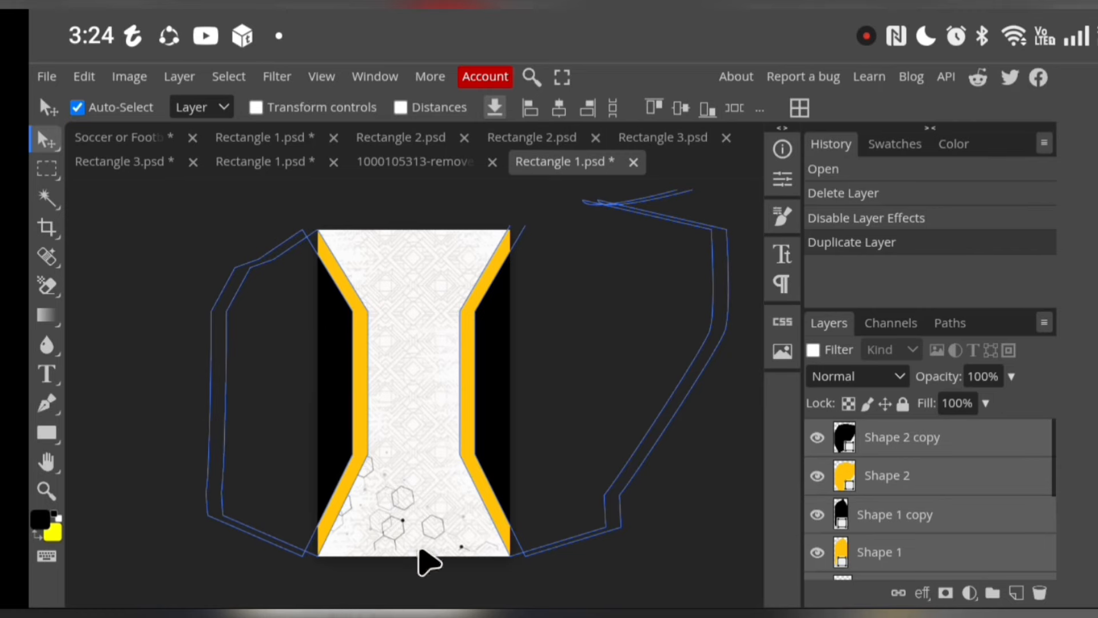
{"action": "left_click", "coordinate": [706, 480]}
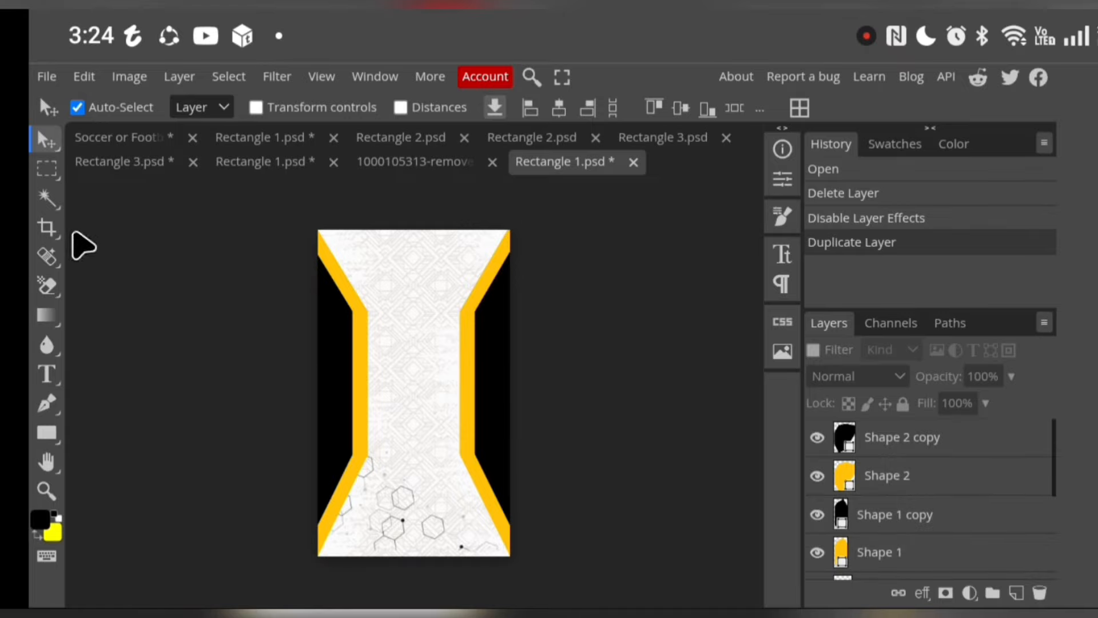
Add a text layer with the player's name in capitals on the upper part of the back design
{"action": "left_click", "coordinate": [48, 375]}
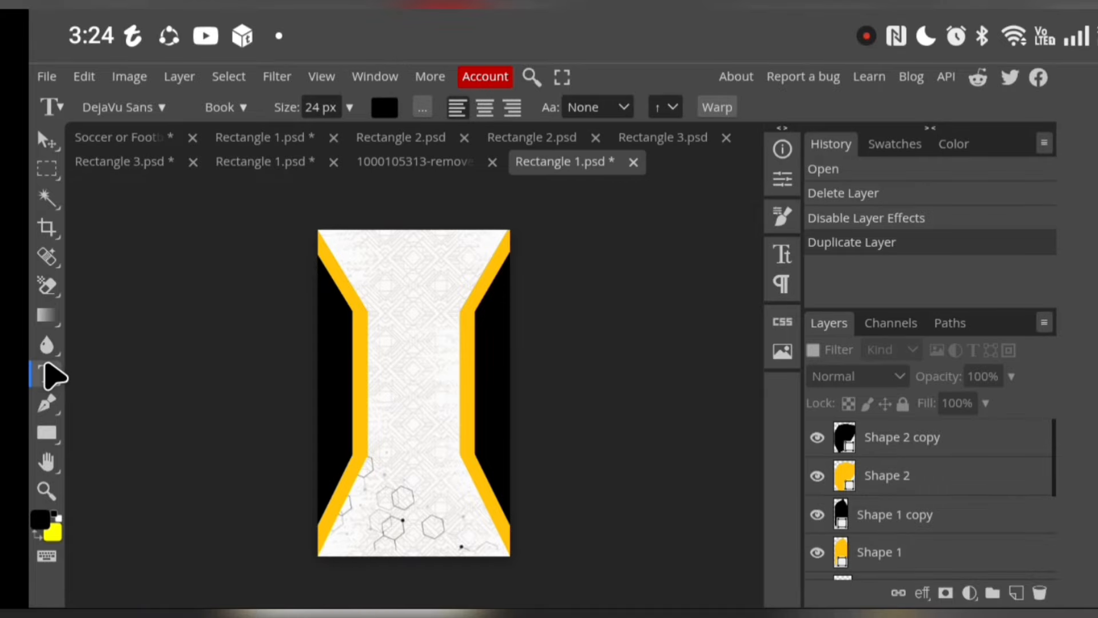
{"action": "left_click", "coordinate": [381, 274]}
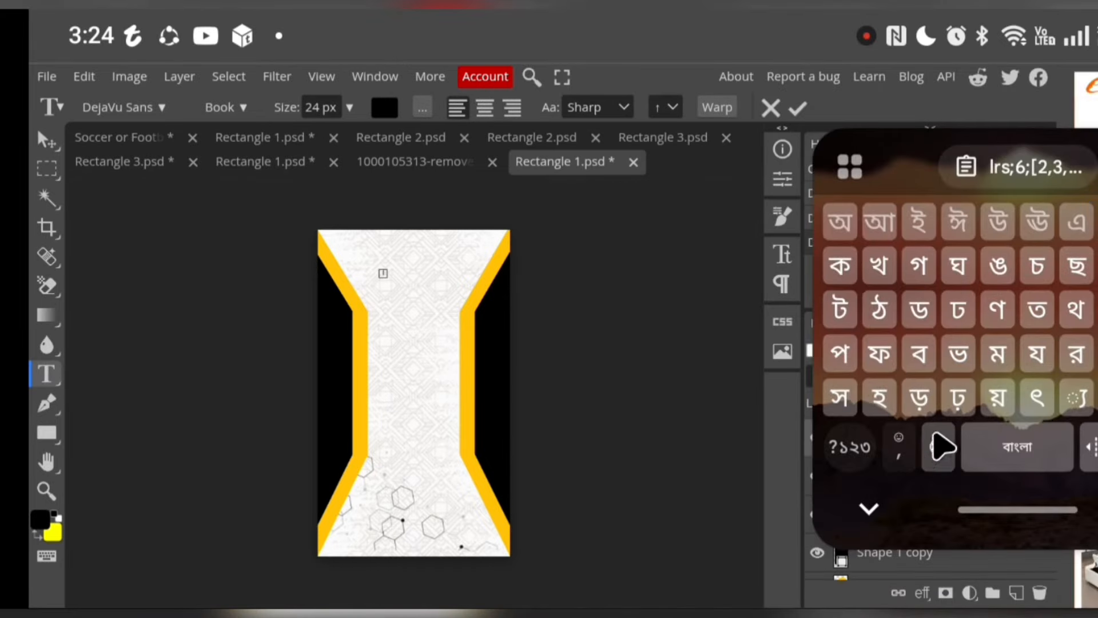
{"action": "left_click", "coordinate": [947, 447]}
{"action": "type", "text": "T"}
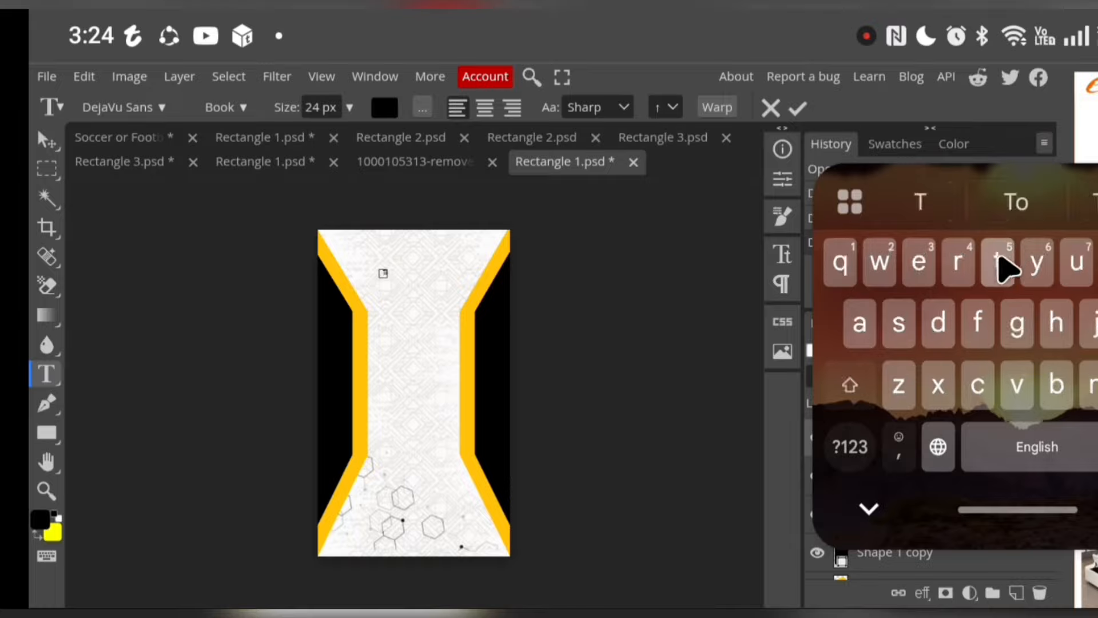
{"action": "type", "text": "A"}
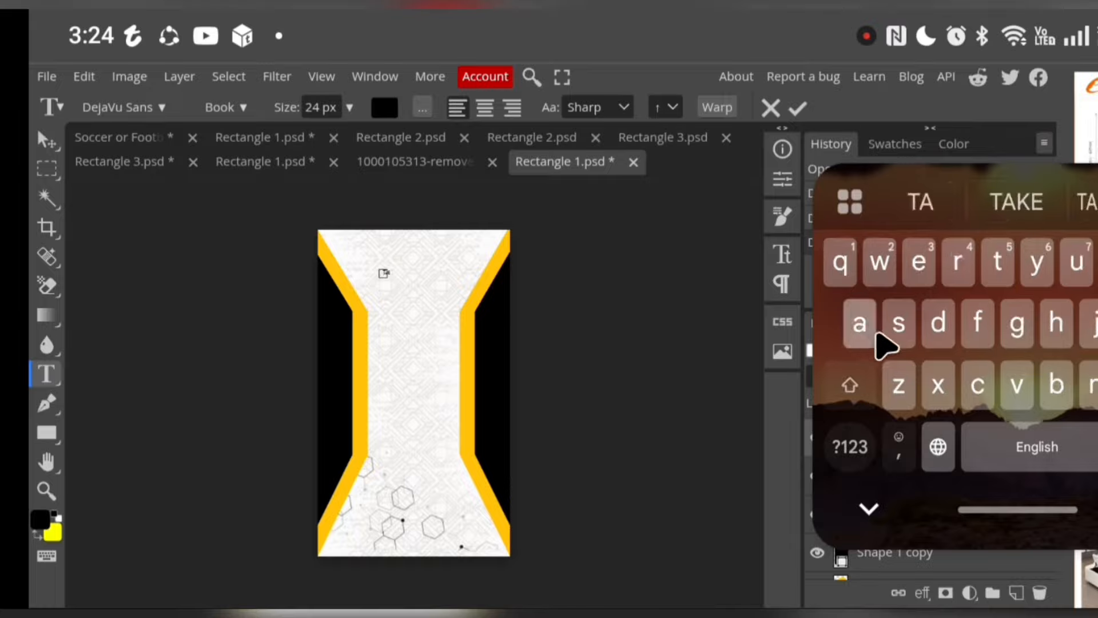
{"action": "left_click", "coordinate": [850, 384]}
{"action": "type", "text": "R"}
{"action": "left_click", "coordinate": [1010, 203]}
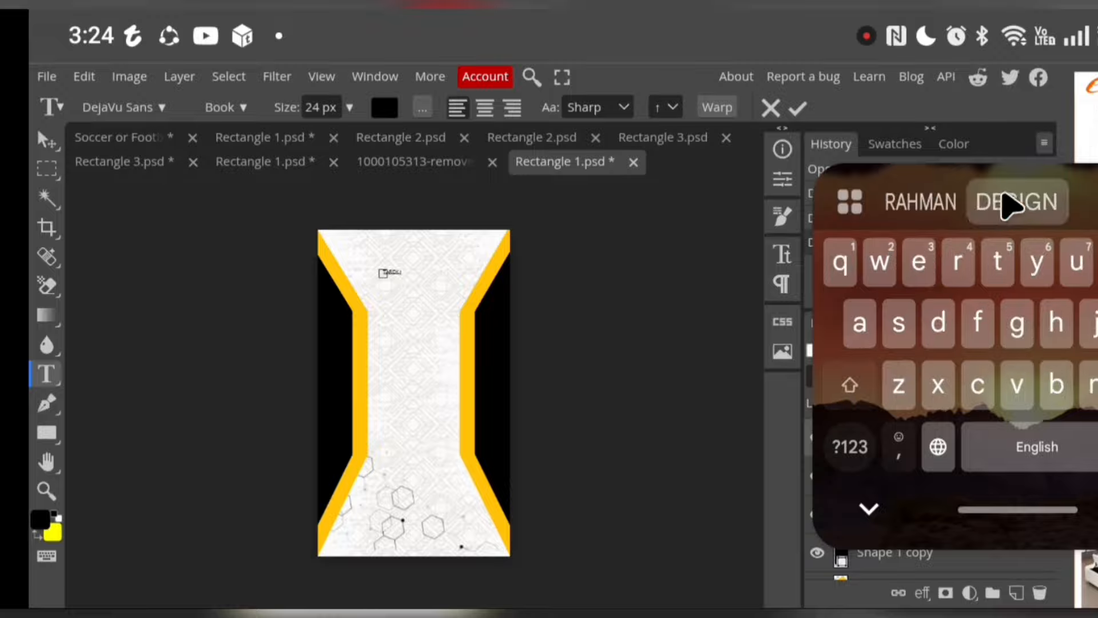
Try to set the player's name text to 150 px and the FORQUE font
{"action": "left_click", "coordinate": [349, 107]}
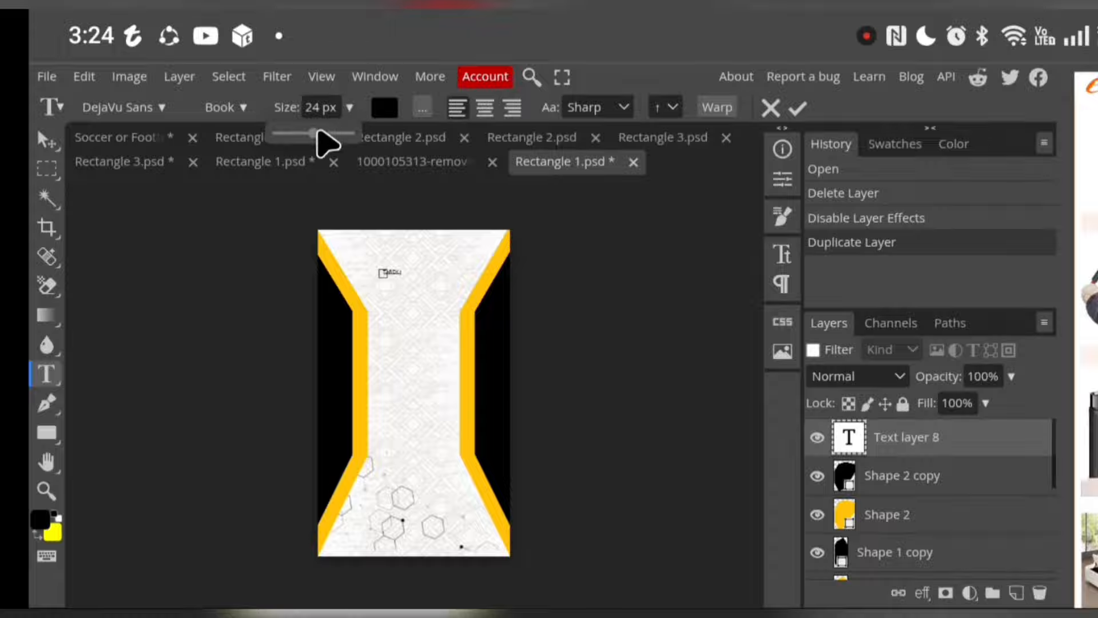
{"action": "left_click_drag", "start_coordinate": [326, 137], "coordinate": [369, 160]}
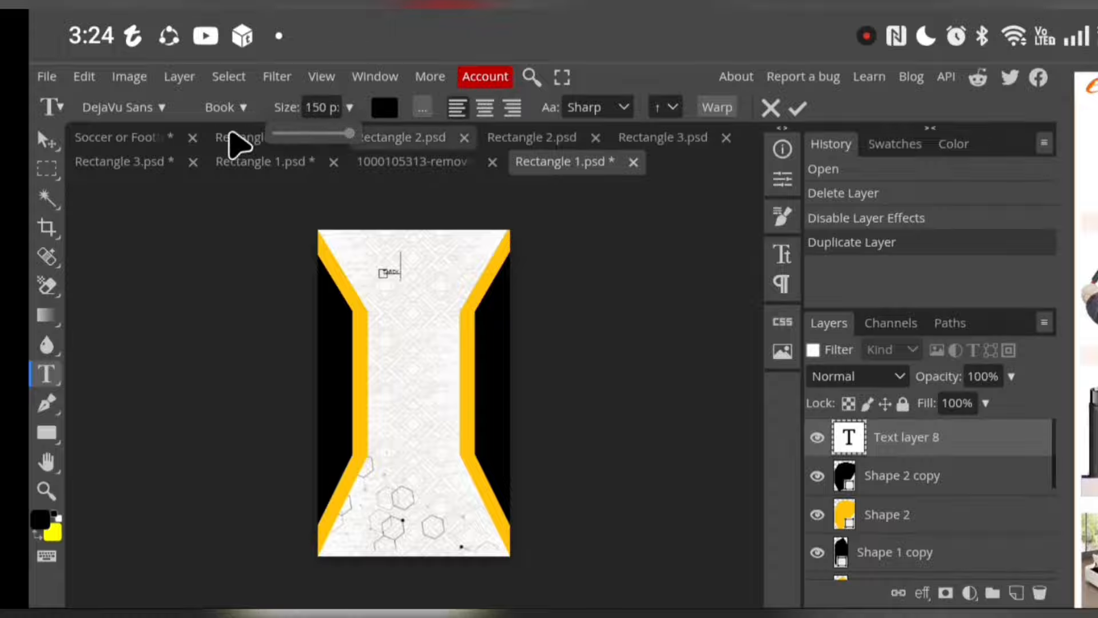
{"action": "left_click", "coordinate": [162, 109]}
{"action": "left_click", "coordinate": [162, 108]}
{"action": "left_click", "coordinate": [162, 108]}
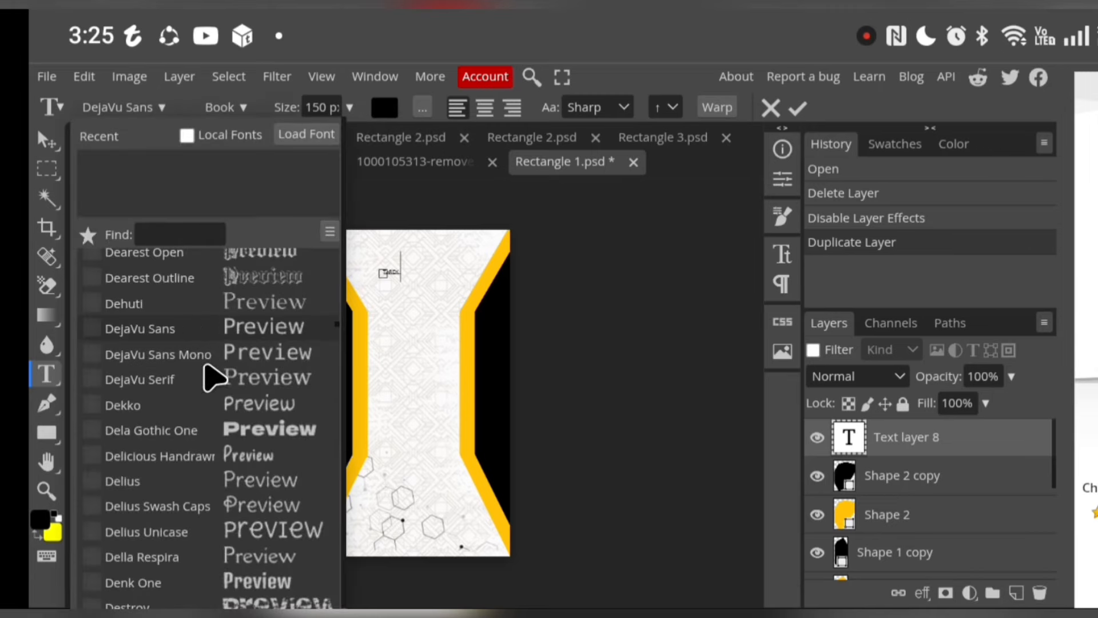
{"action": "scroll", "coordinate": [213, 379], "scroll_direction": "down", "scroll_amount": 15}
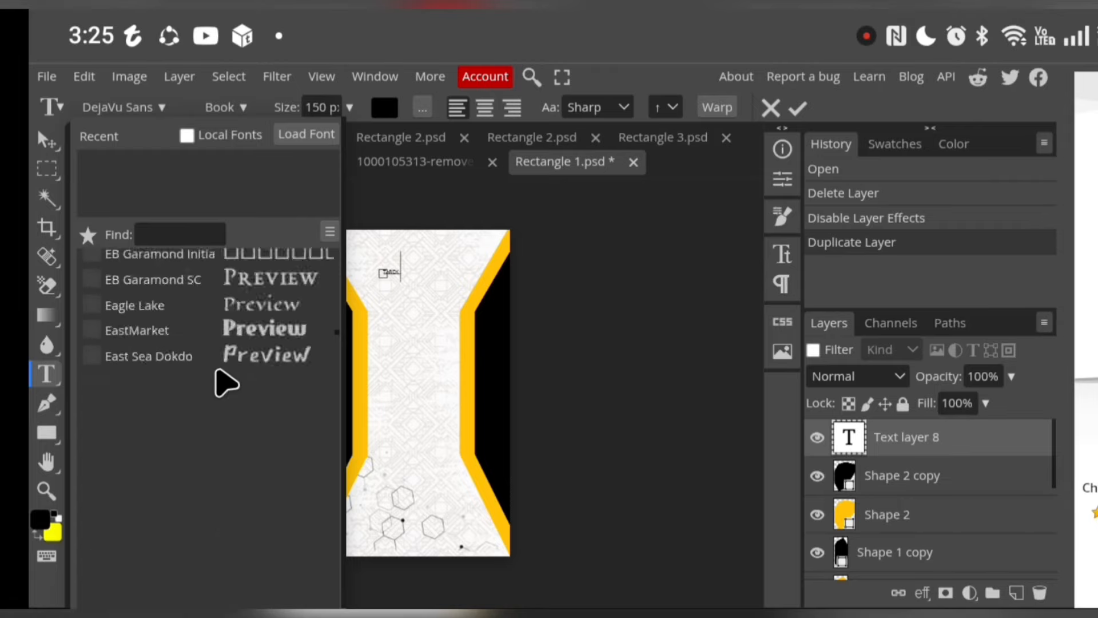
{"action": "scroll", "coordinate": [226, 383], "scroll_direction": "down", "scroll_amount": 12}
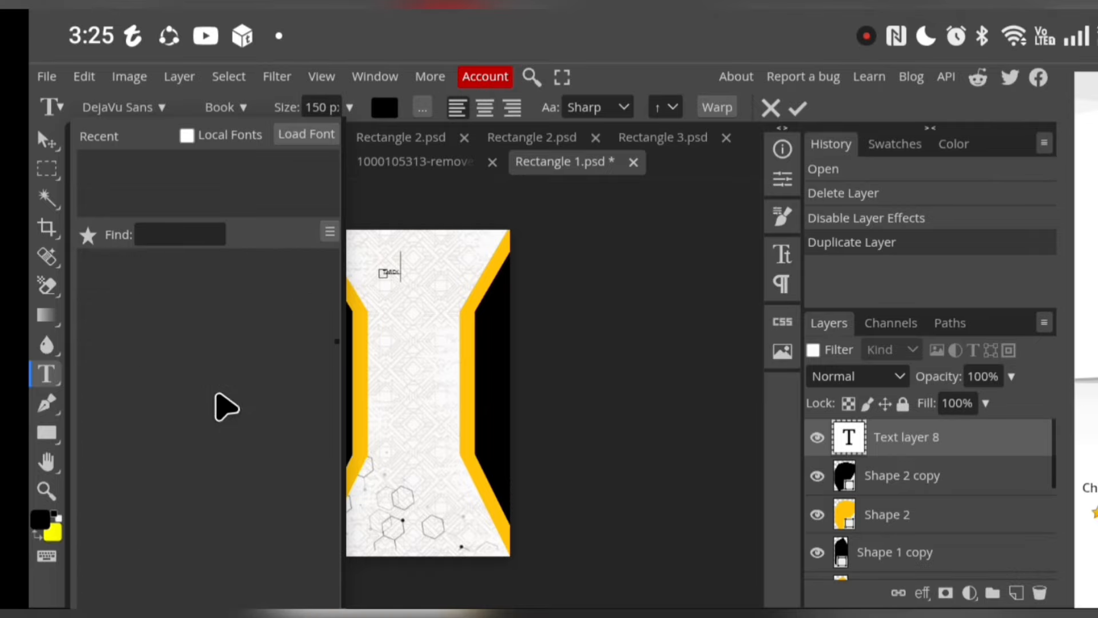
{"action": "scroll", "coordinate": [227, 408], "scroll_direction": "down", "scroll_amount": 8}
{"action": "scroll", "coordinate": [226, 406], "scroll_direction": "up", "scroll_amount": 1}
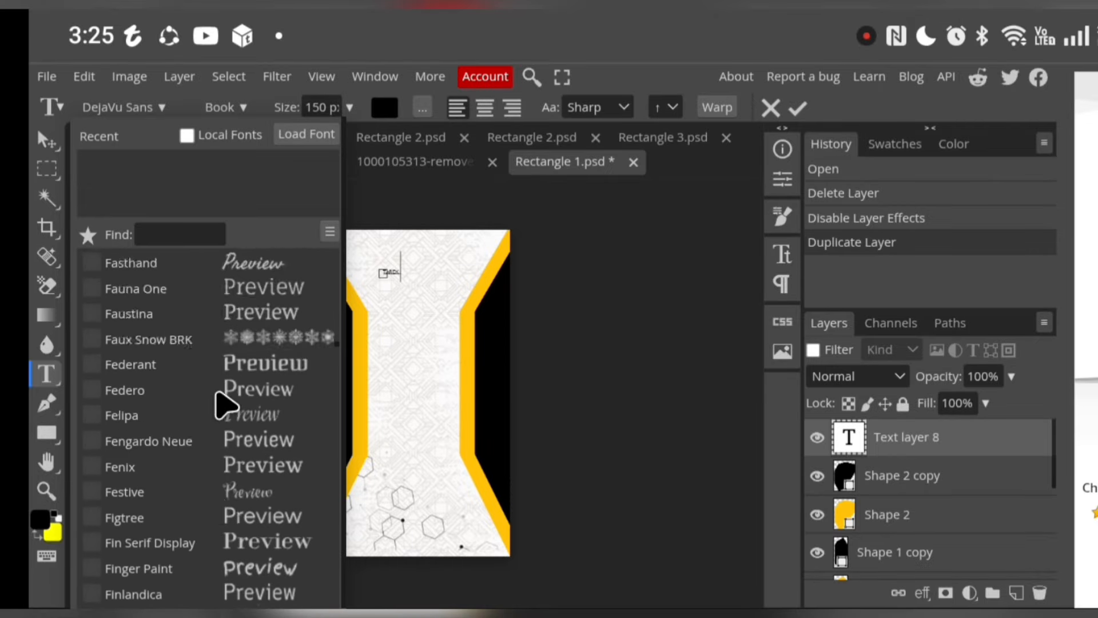
{"action": "scroll", "coordinate": [227, 405], "scroll_direction": "up", "scroll_amount": 8}
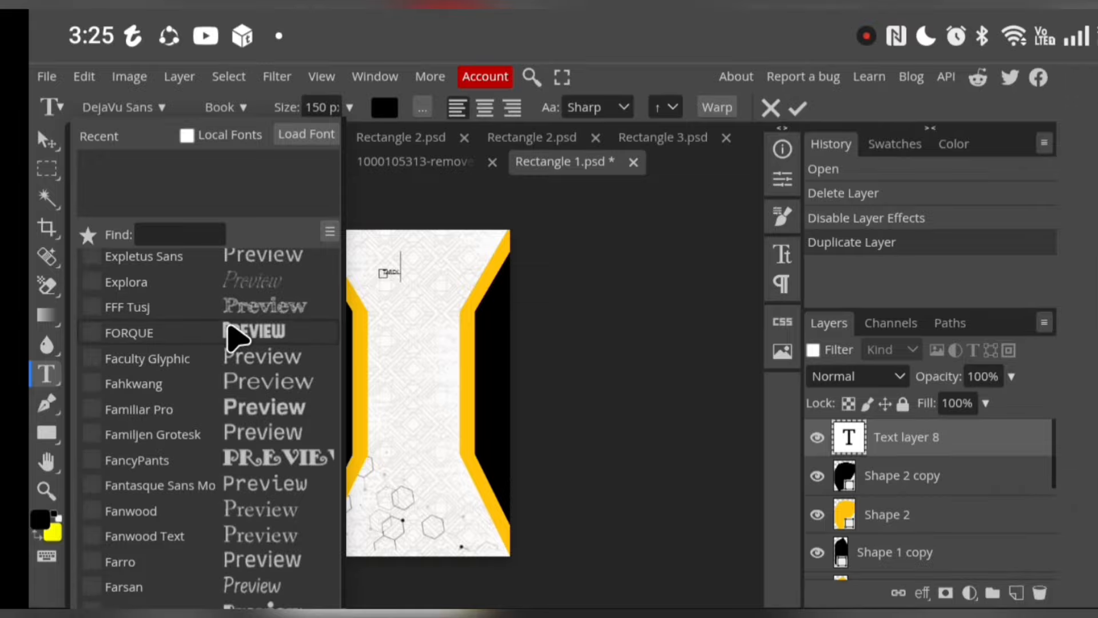
{"action": "left_click", "coordinate": [182, 337]}
{"action": "left_click", "coordinate": [389, 300]}
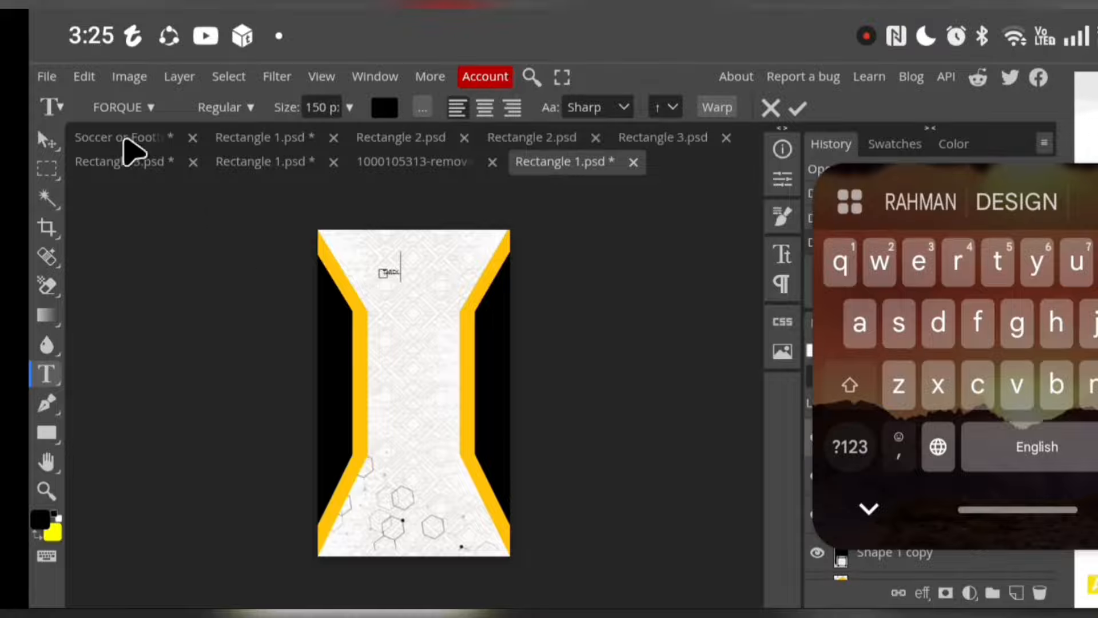
Enlarge the player's name with Free Transform so it spans the upper back between the yellow stripes
{"action": "left_click", "coordinate": [91, 75]}
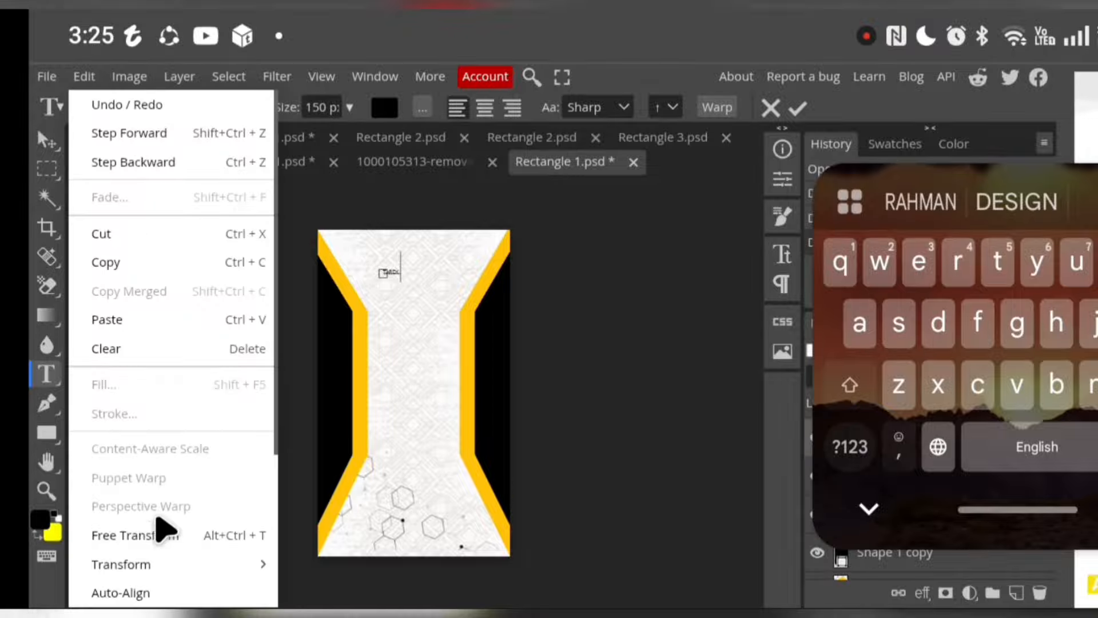
{"action": "left_click", "coordinate": [138, 537]}
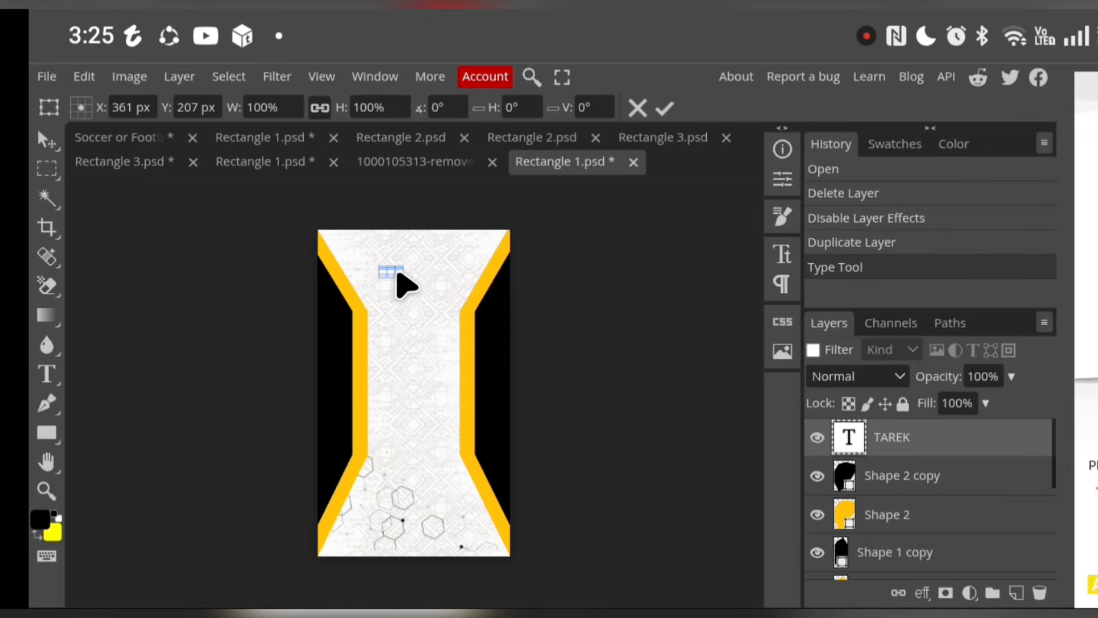
{"action": "left_click_drag", "start_coordinate": [394, 279], "coordinate": [393, 309]}
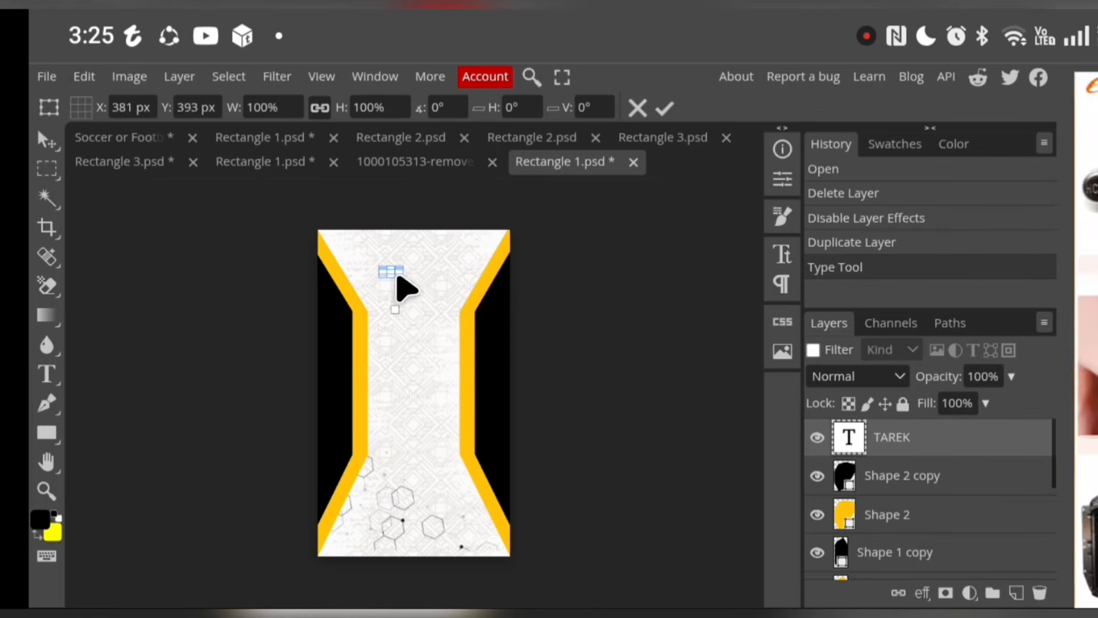
{"action": "left_click_drag", "start_coordinate": [403, 276], "coordinate": [528, 440]}
{"action": "left_click_drag", "start_coordinate": [426, 289], "coordinate": [394, 262]}
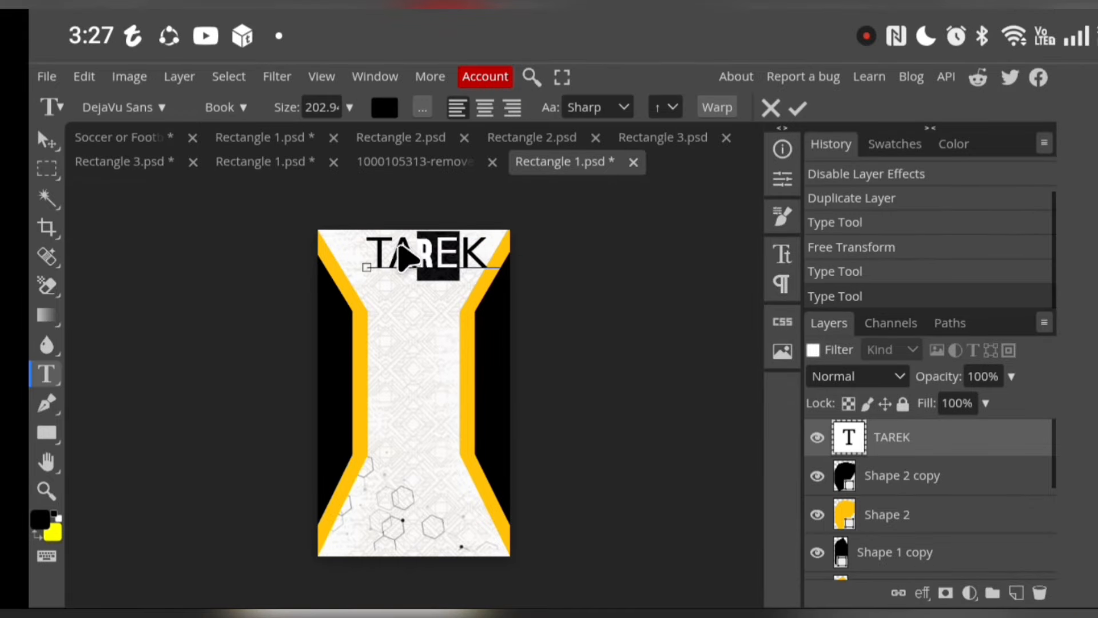
Select all the letters of the player's name and set their font to FORQUE
{"action": "mouse_move", "coordinate": [367, 245]}
{"action": "left_mouse_down"}
{"action": "mouse_move", "coordinate": [474, 255]}
{"action": "mouse_move", "coordinate": [462, 244]}
{"action": "mouse_move", "coordinate": [363, 238]}
{"action": "left_mouse_up"}
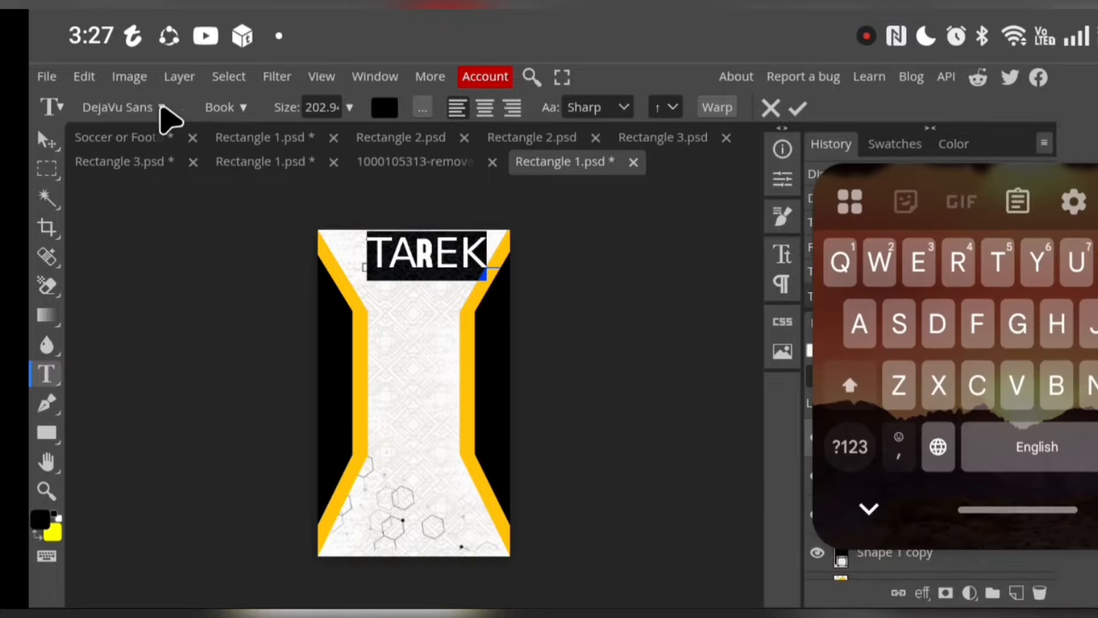
{"action": "left_click", "coordinate": [165, 109]}
{"action": "scroll", "coordinate": [183, 475], "scroll_direction": "down", "scroll_amount": 15}
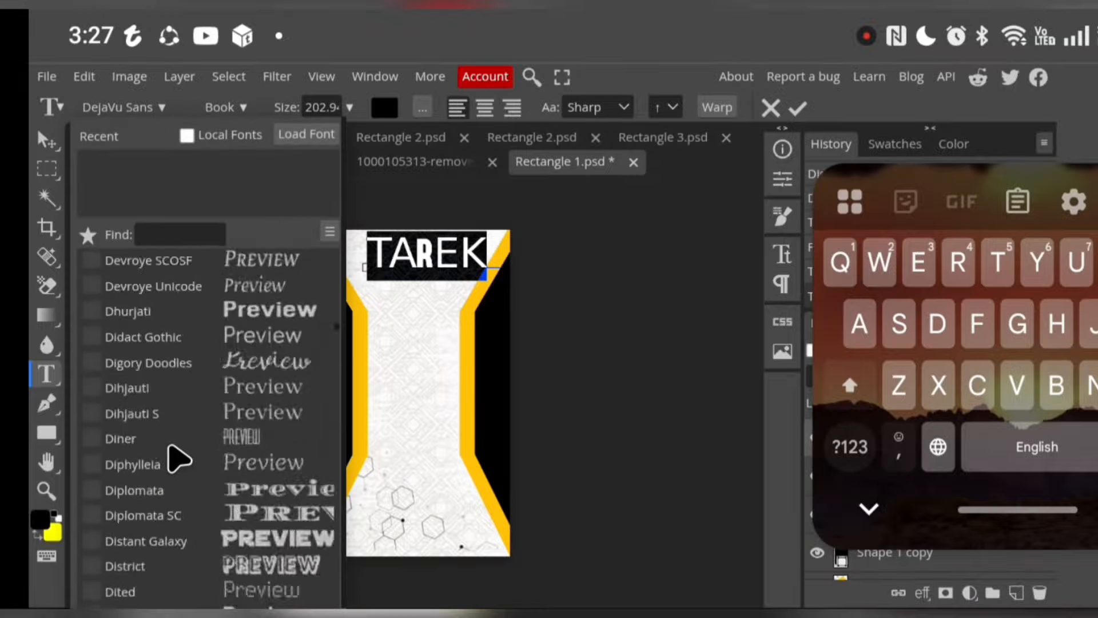
{"action": "scroll", "coordinate": [170, 446], "scroll_direction": "down", "scroll_amount": 15}
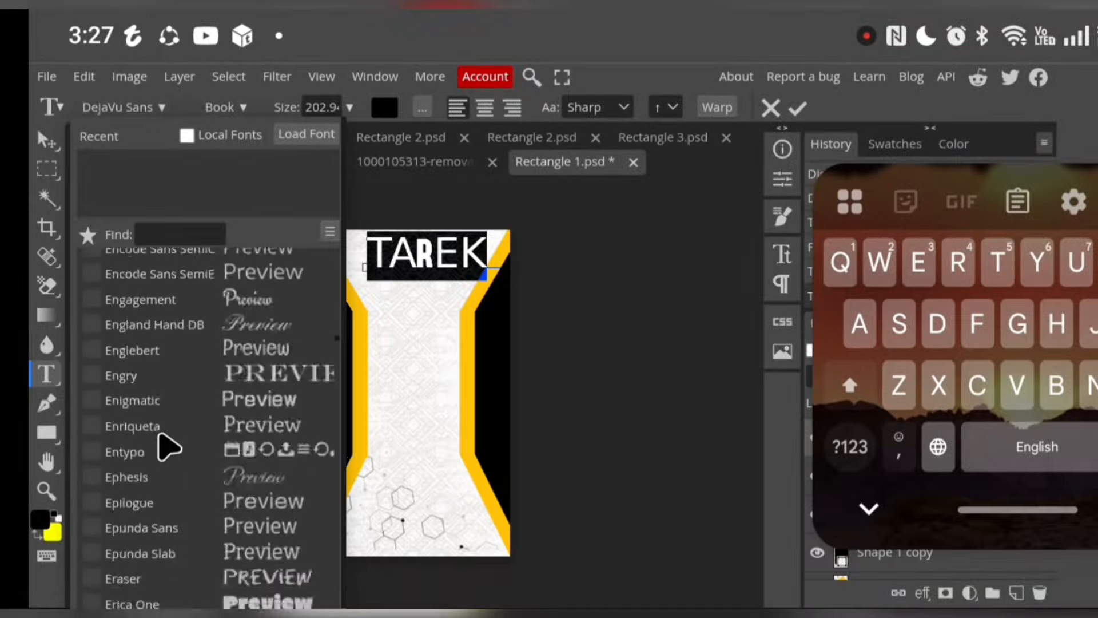
{"action": "scroll", "coordinate": [171, 446], "scroll_direction": "up", "scroll_amount": 6}
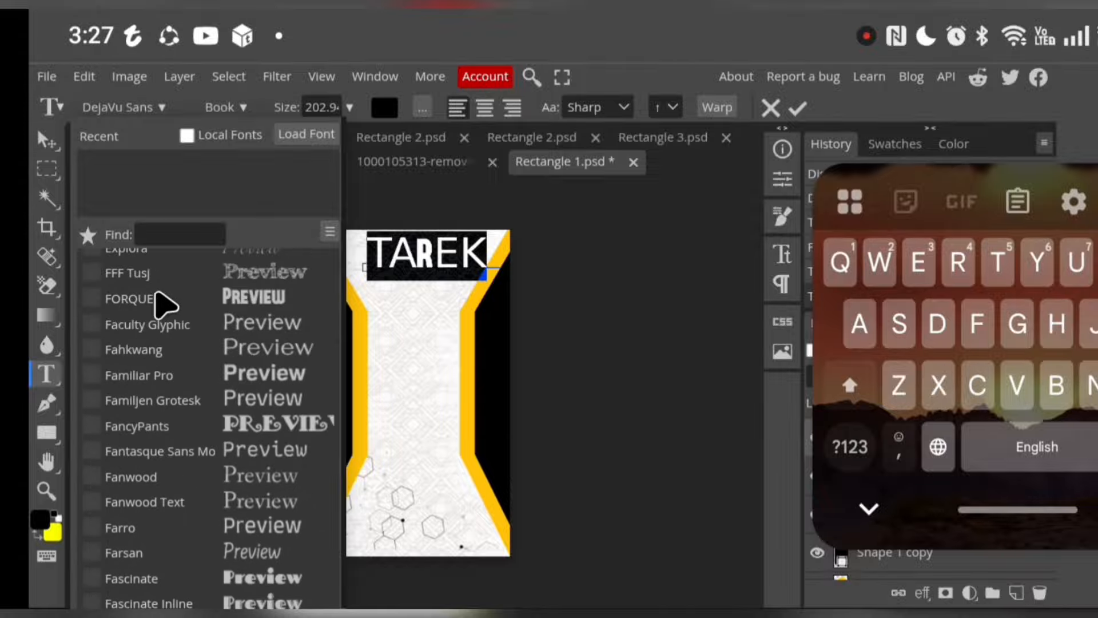
{"action": "left_click", "coordinate": [162, 301]}
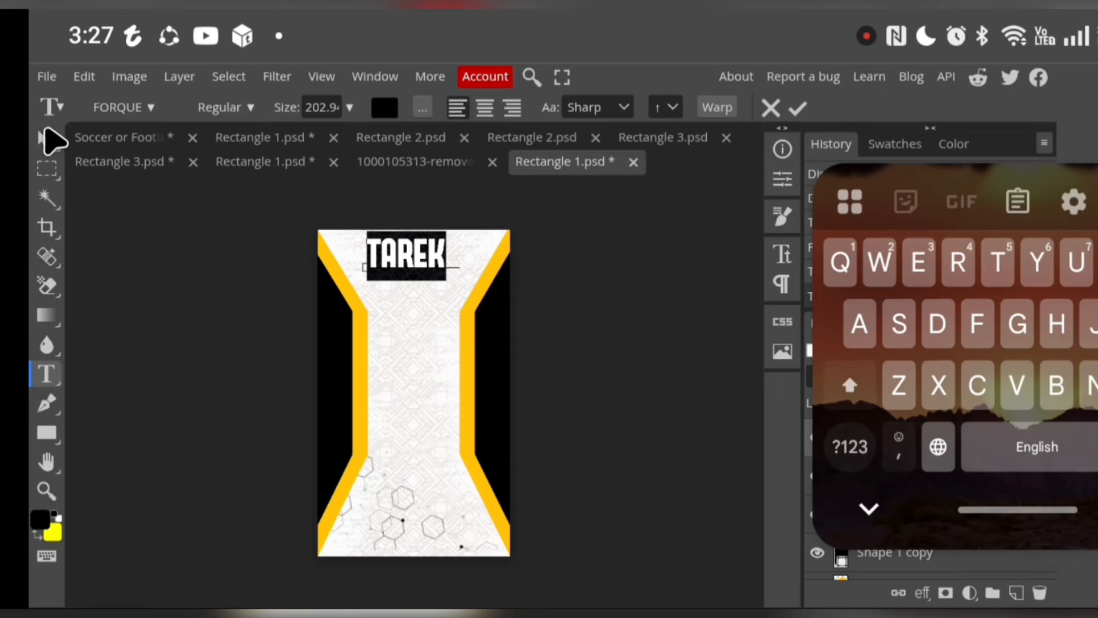
Move the player's name slightly down so it sits centred between the yellow stripes on the upper back
{"action": "left_click", "coordinate": [48, 140]}
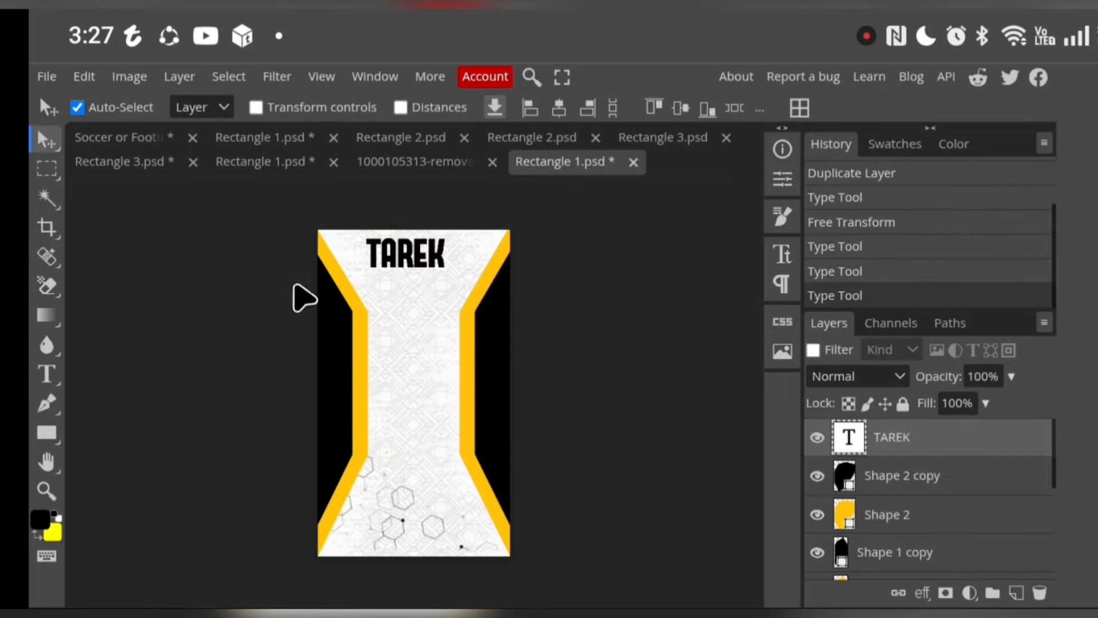
{"action": "double_click", "coordinate": [437, 289]}
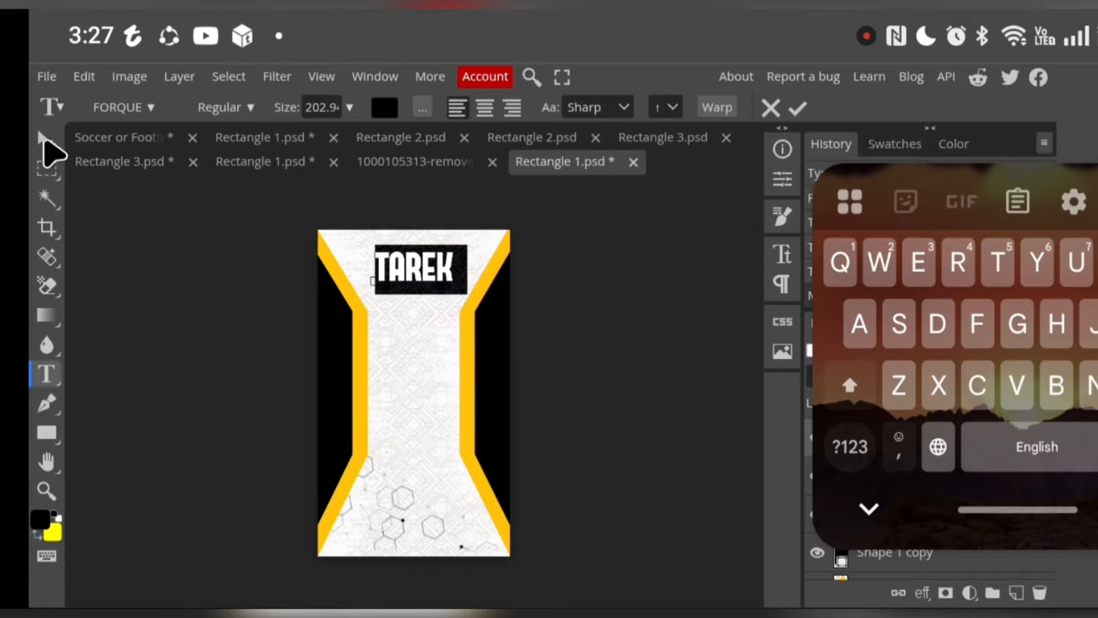
{"action": "left_click", "coordinate": [48, 140]}
Copy and paste the player's name text layer to duplicate it
{"action": "left_click", "coordinate": [85, 79]}
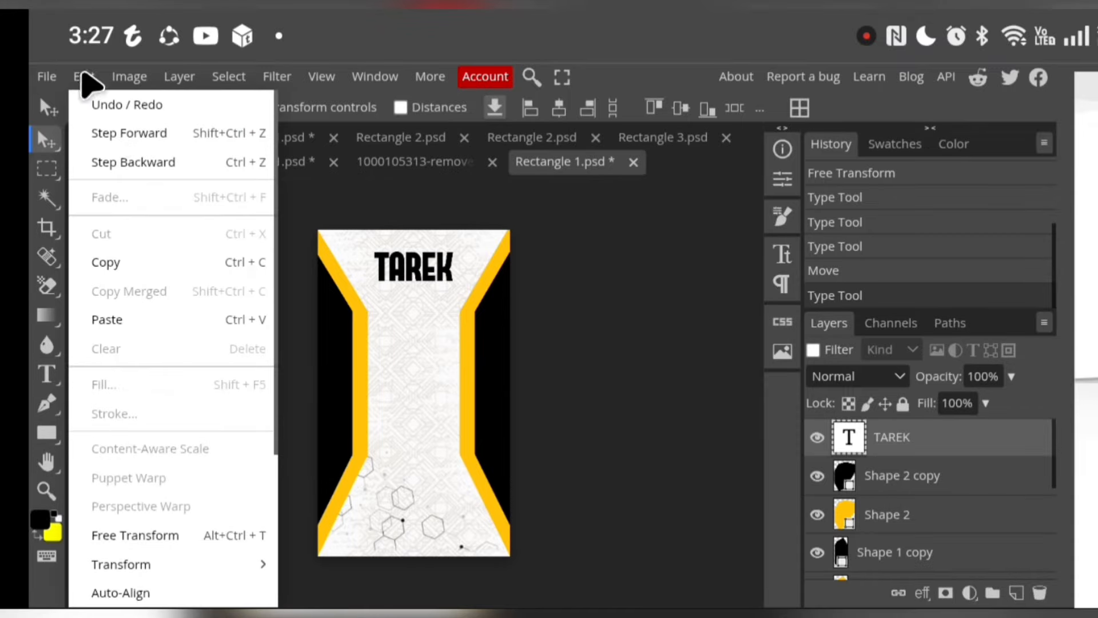
{"action": "left_click", "coordinate": [150, 264]}
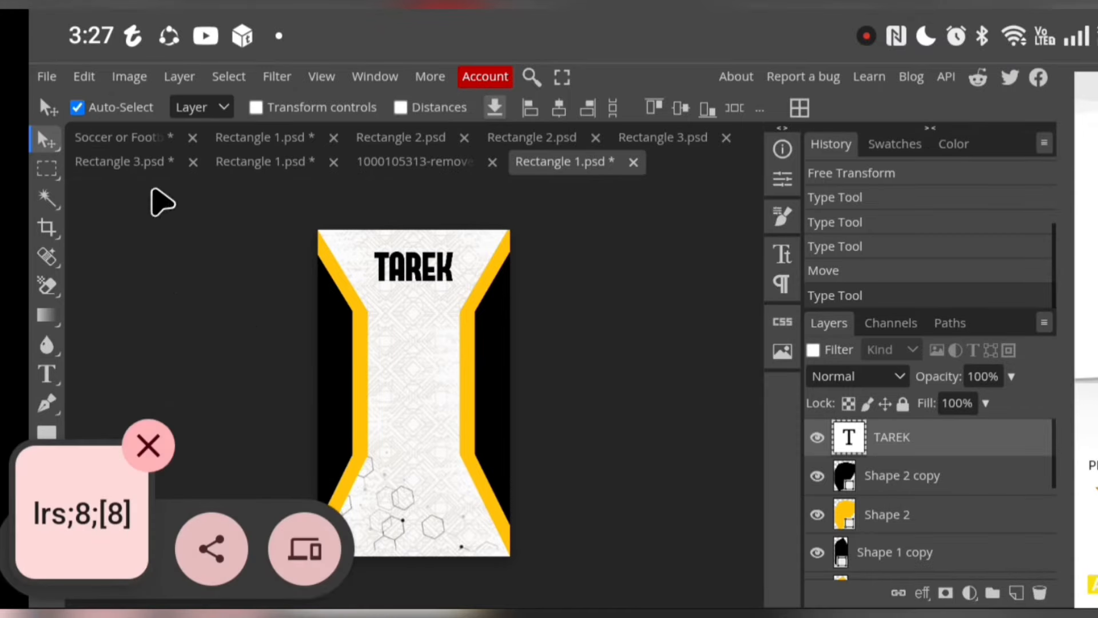
{"action": "left_click", "coordinate": [86, 79]}
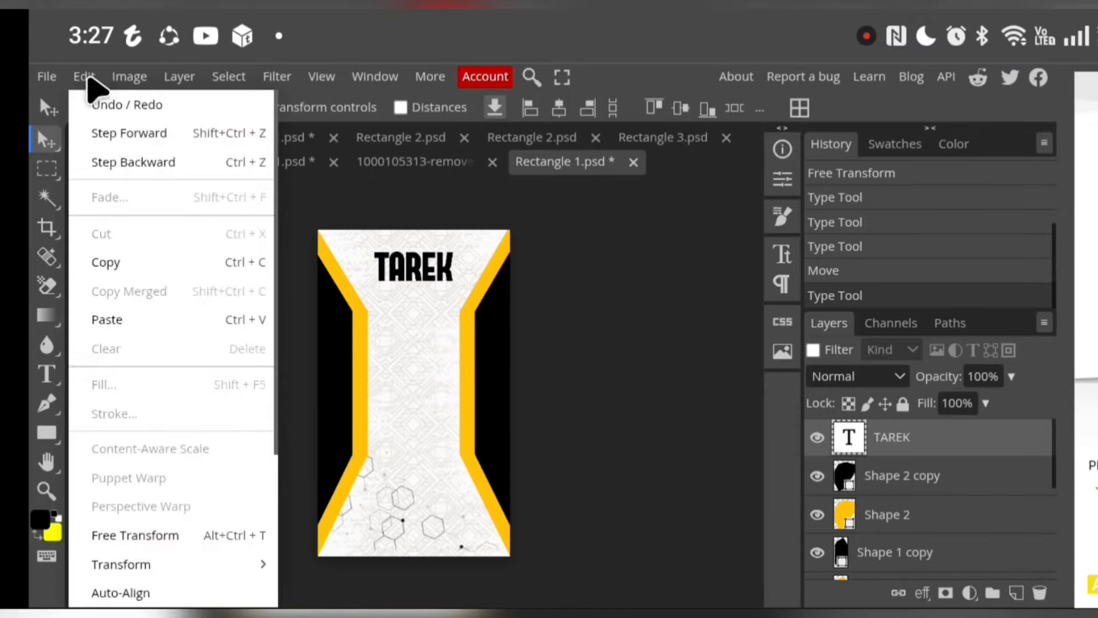
{"action": "left_click", "coordinate": [171, 322]}
{"action": "left_click_drag", "start_coordinate": [333, 341], "coordinate": [337, 346]}
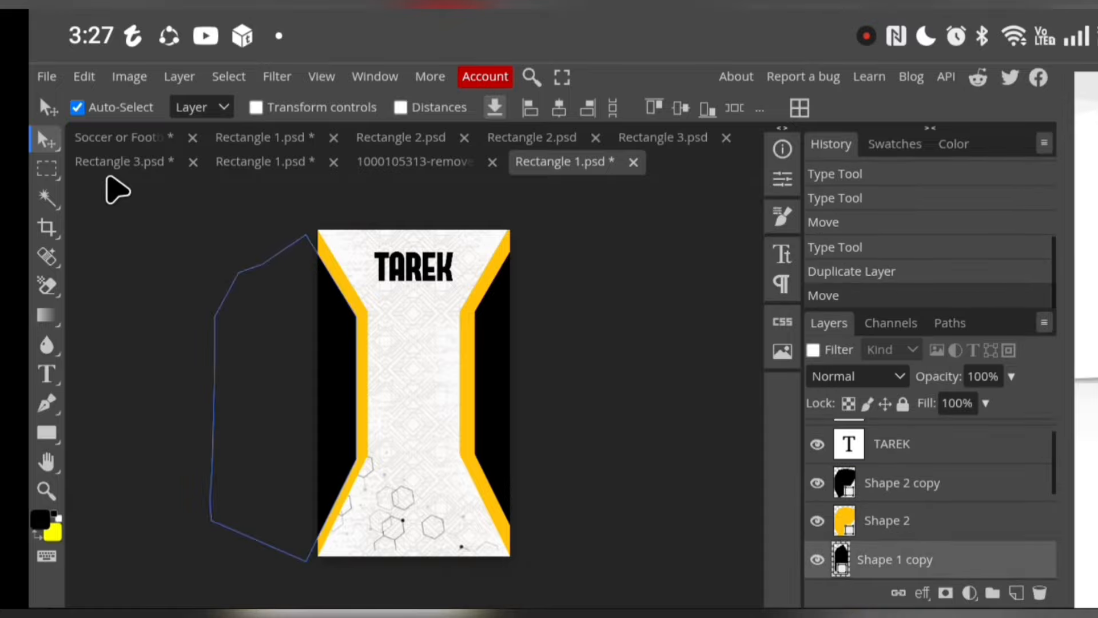
{"action": "left_click", "coordinate": [119, 197]}
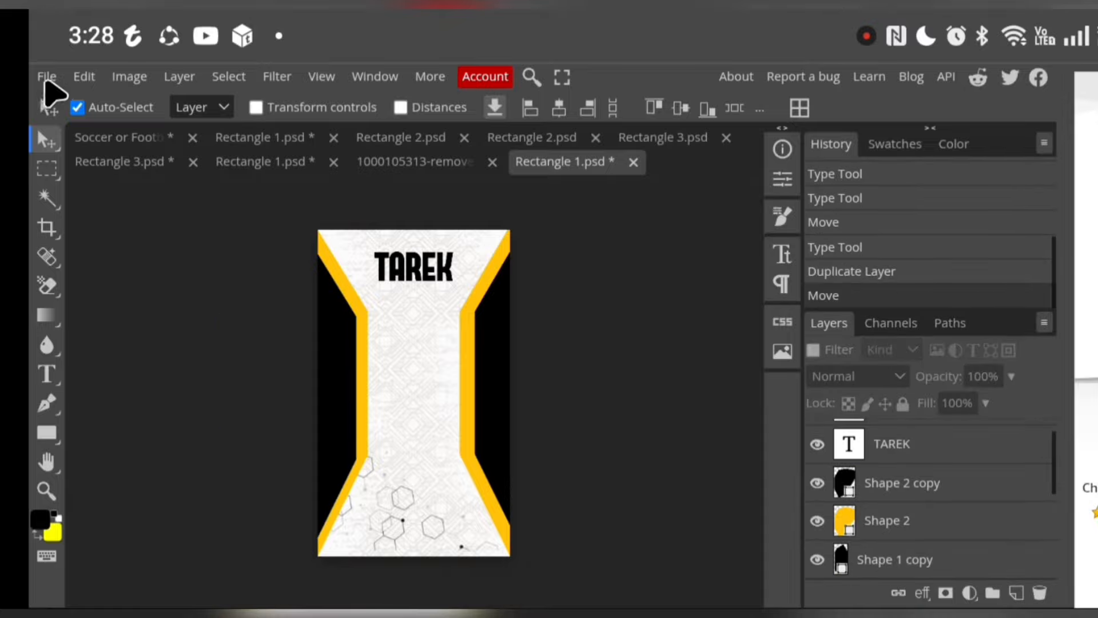
{"action": "left_click", "coordinate": [47, 78]}
{"action": "left_click", "coordinate": [46, 80]}
{"action": "left_click", "coordinate": [91, 77]}
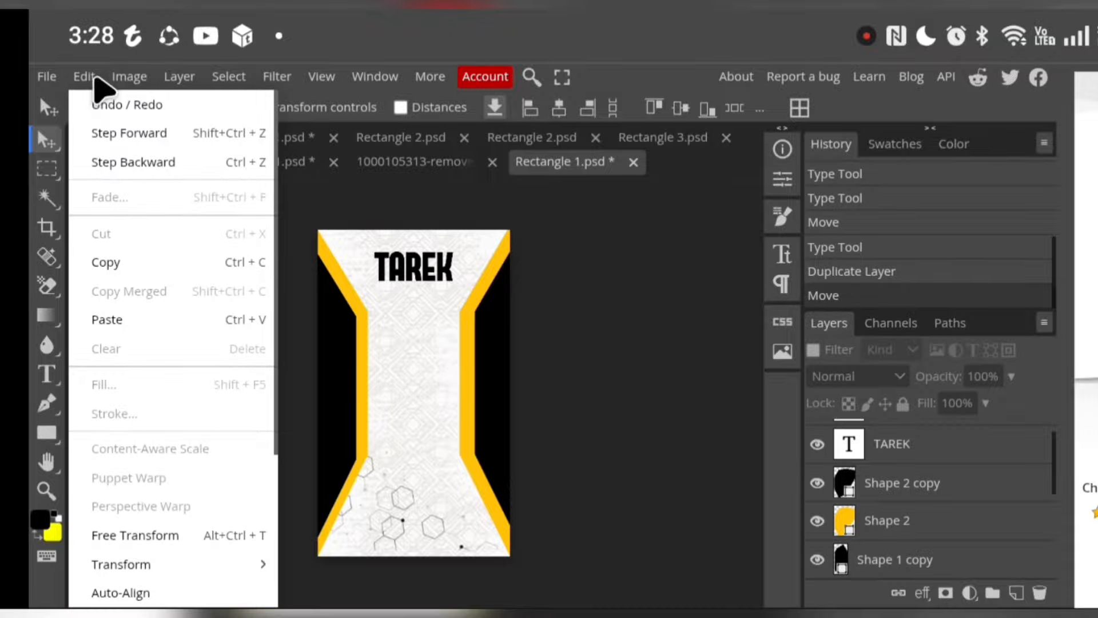
{"action": "left_click", "coordinate": [164, 538]}
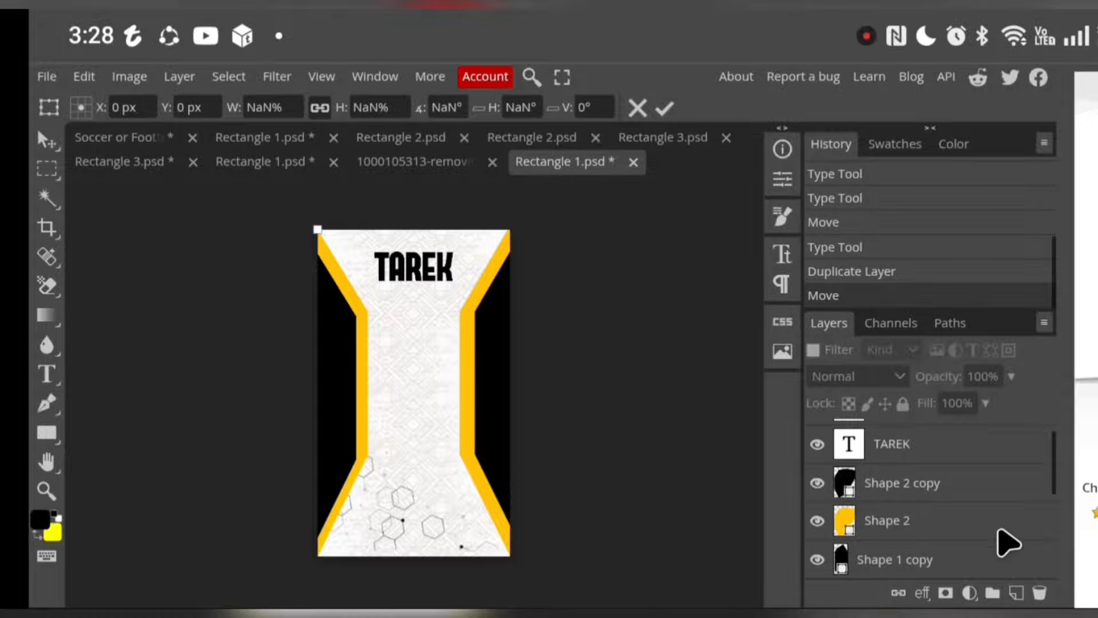
Select the duplicated name layer and move it down to the middle of the back with Free Transform
{"action": "scroll", "coordinate": [984, 535], "scroll_direction": "up", "scroll_amount": 1}
{"action": "left_click", "coordinate": [887, 452]}
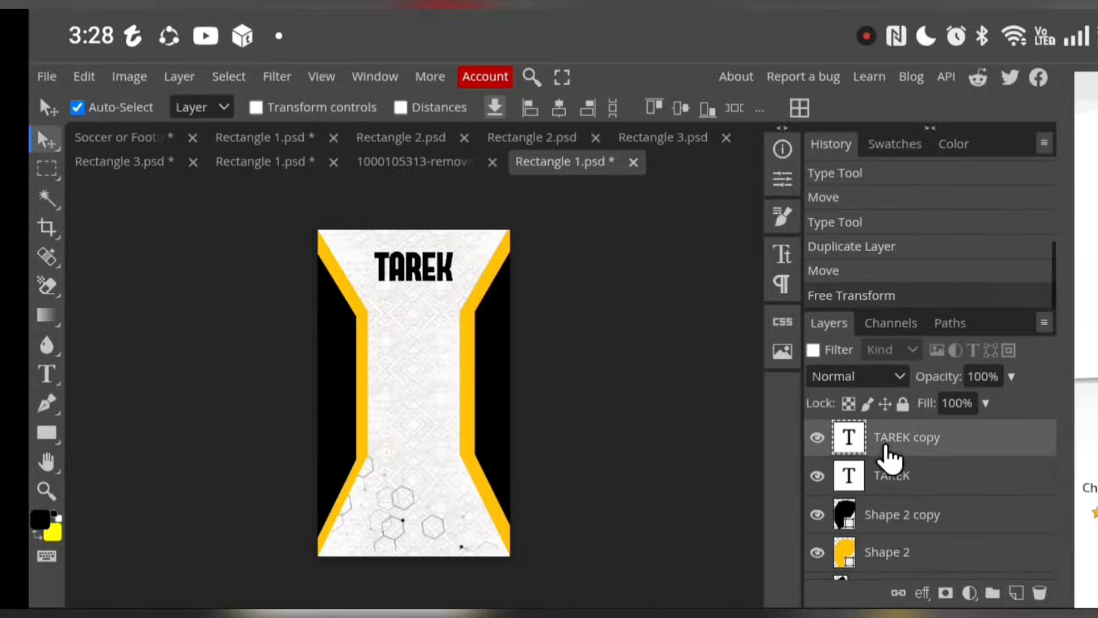
{"action": "left_click", "coordinate": [82, 77]}
{"action": "left_click", "coordinate": [170, 538]}
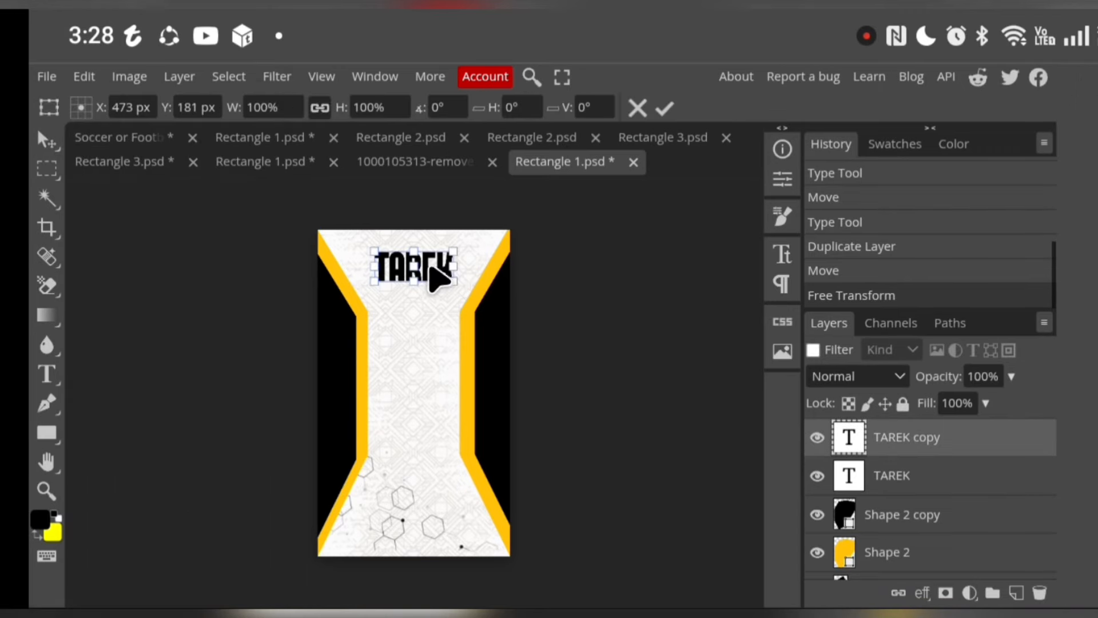
{"action": "left_click_drag", "start_coordinate": [431, 268], "coordinate": [430, 365]}
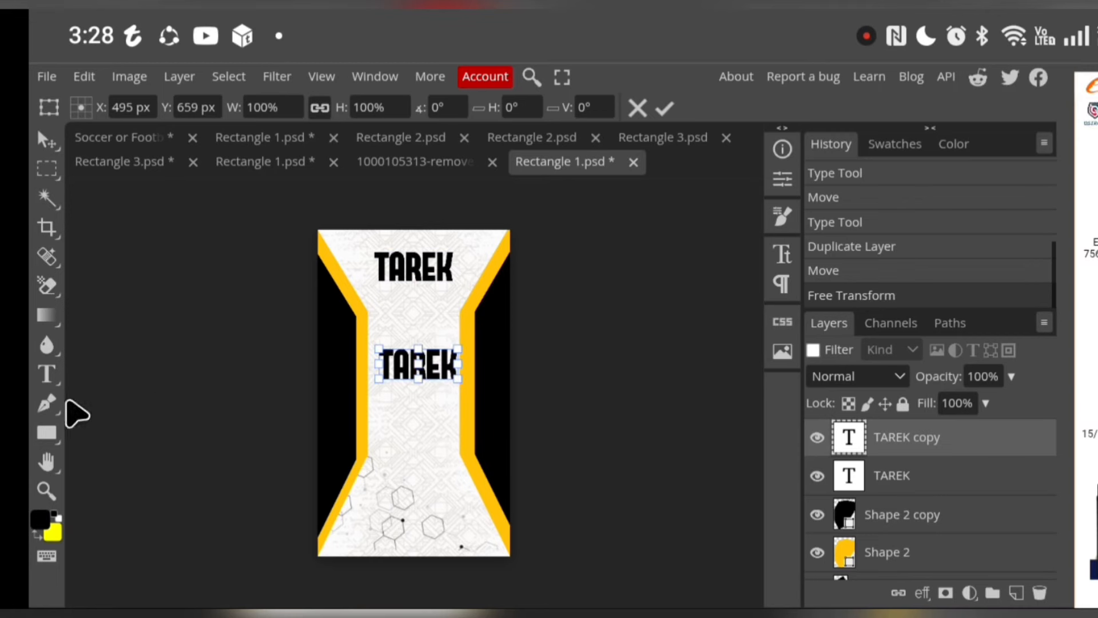
Replace the text of the duplicated name in the middle of the back with the number 10
{"action": "left_click", "coordinate": [47, 373]}
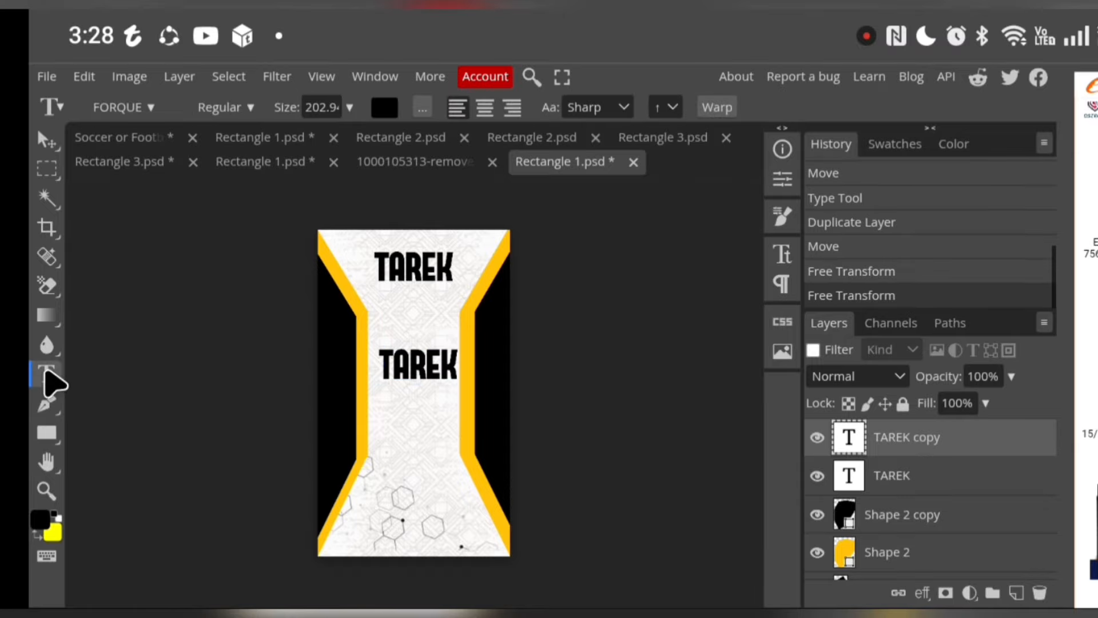
{"action": "left_click", "coordinate": [397, 371]}
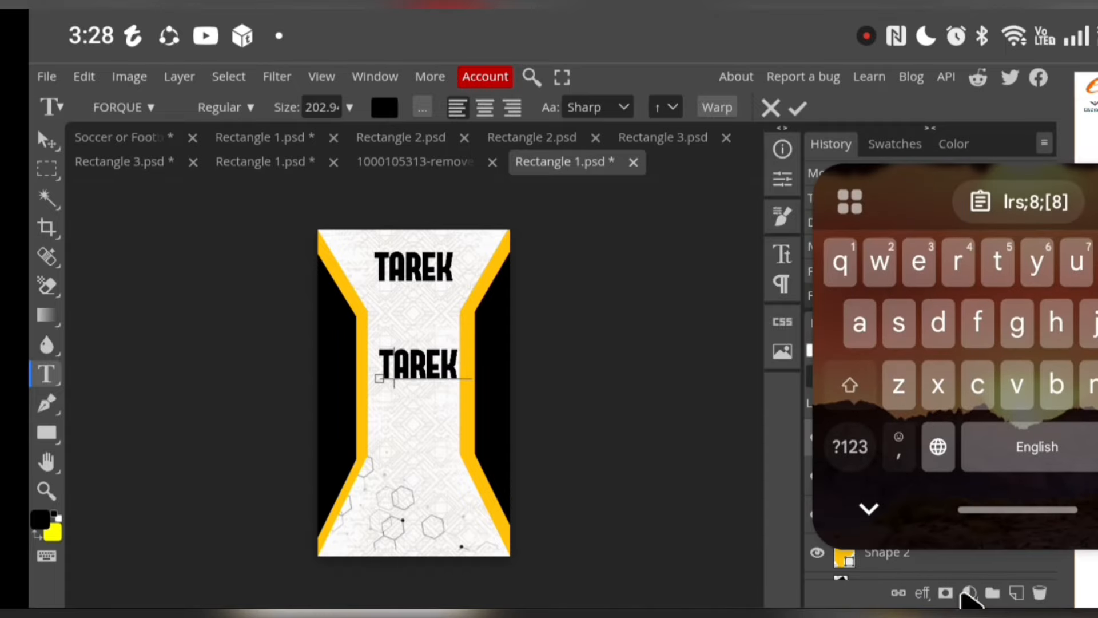
{"action": "key", "text": "BackSpace"}
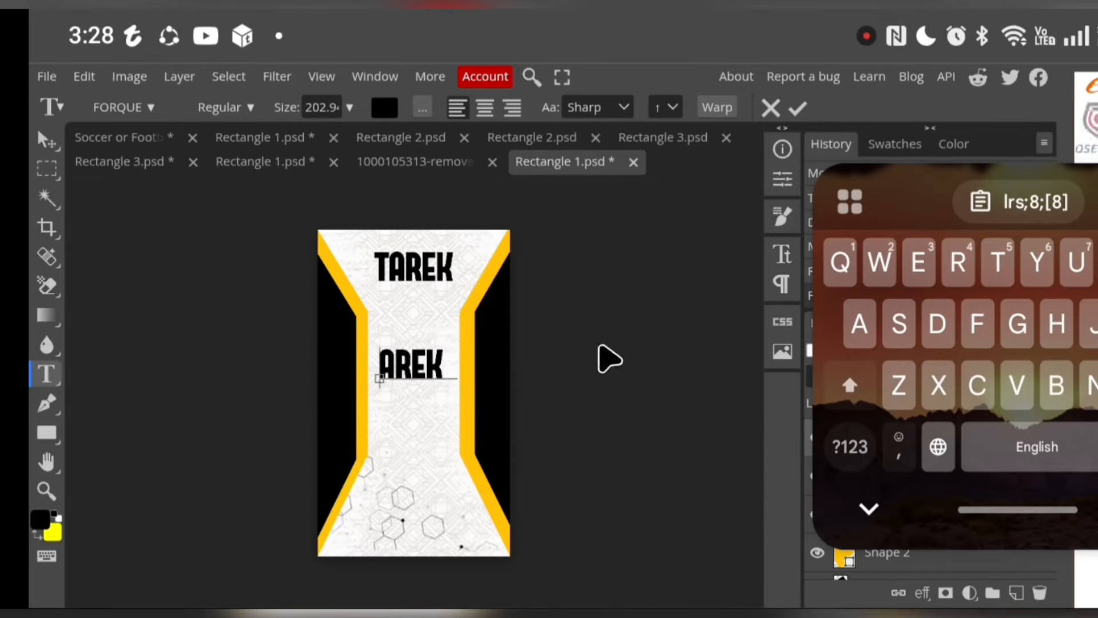
{"action": "left_click", "coordinate": [458, 375]}
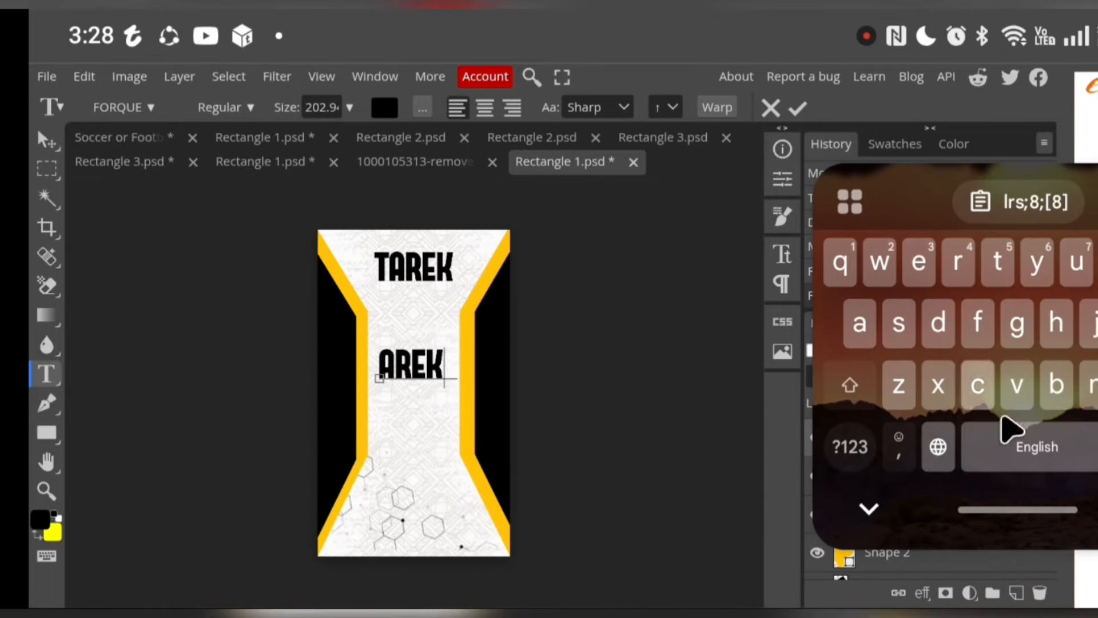
{"action": "key", "text": "BackSpace"}
{"action": "key", "text": "BackSpace"}
{"action": "key", "text": "BackSpace"}
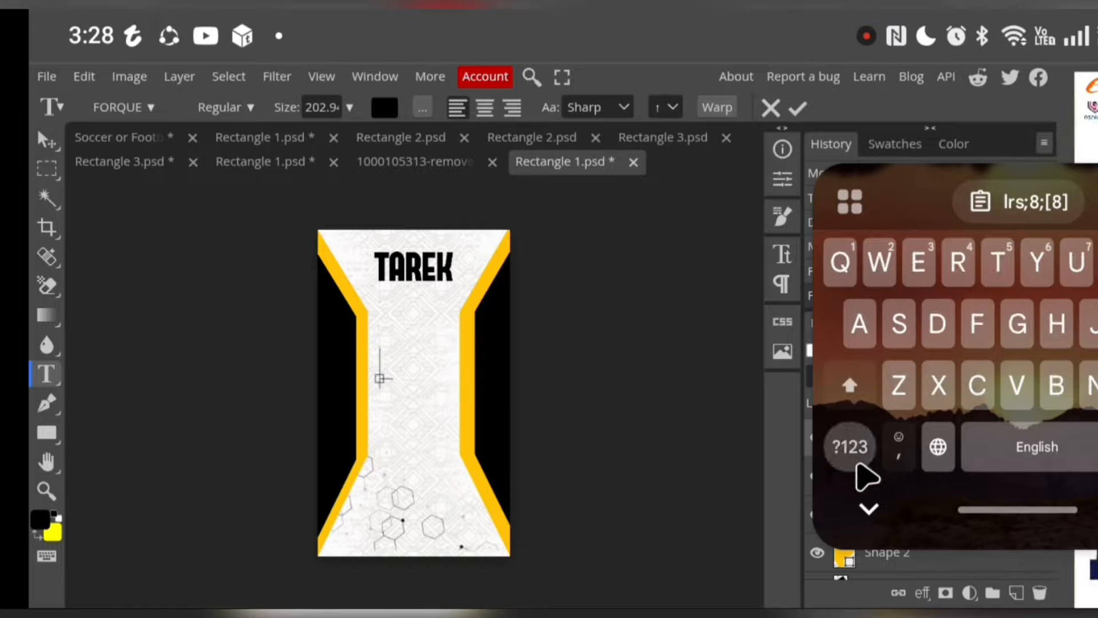
{"action": "left_click", "coordinate": [858, 452]}
{"action": "left_click", "coordinate": [838, 269]}
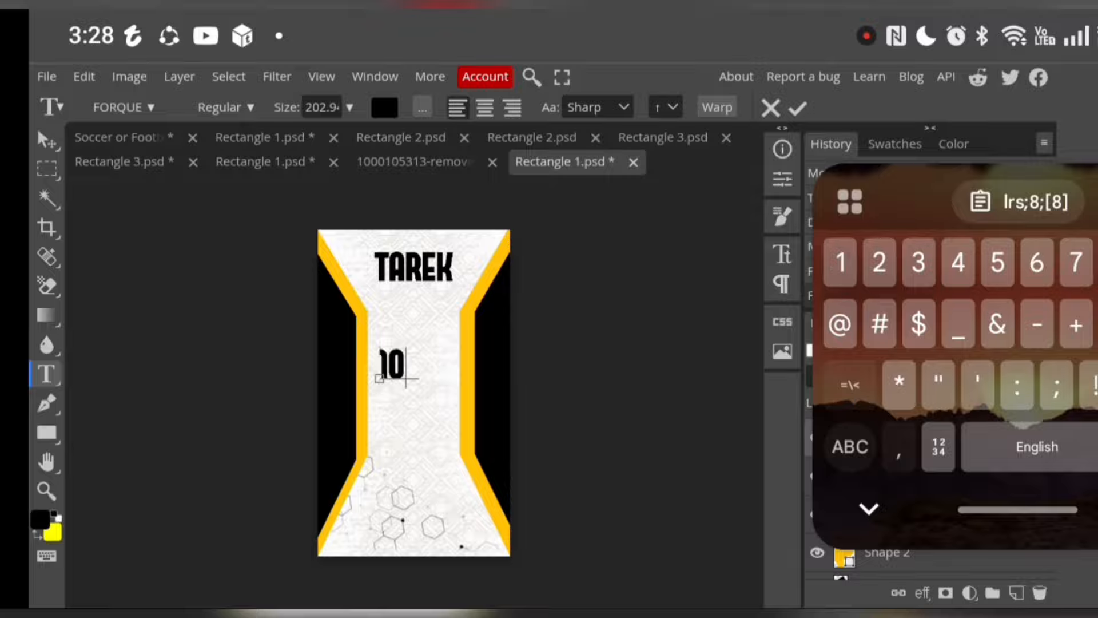
{"action": "left_click", "coordinate": [798, 109]}
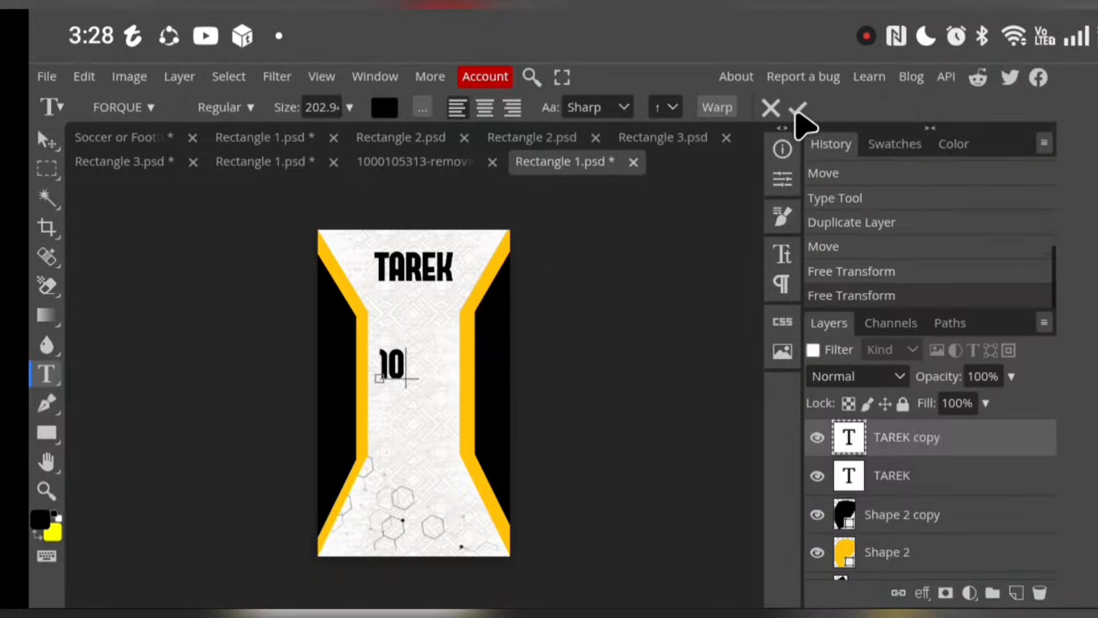
Enlarge the number 10 to about 373% with Free Transform so it fills the middle of the back
{"action": "left_click", "coordinate": [84, 77]}
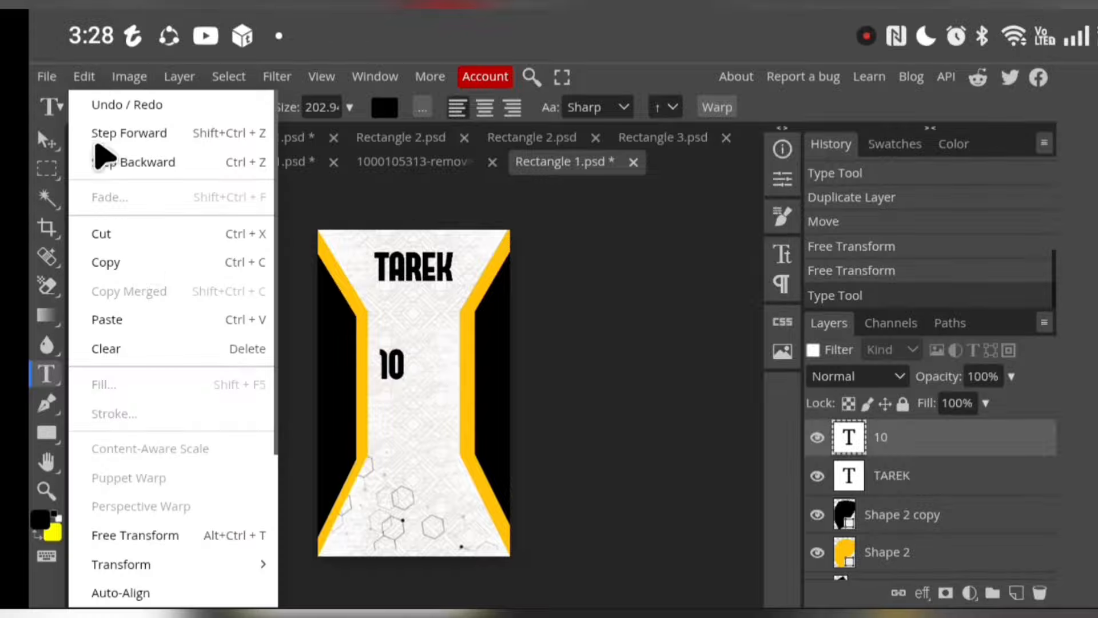
{"action": "left_click", "coordinate": [205, 537]}
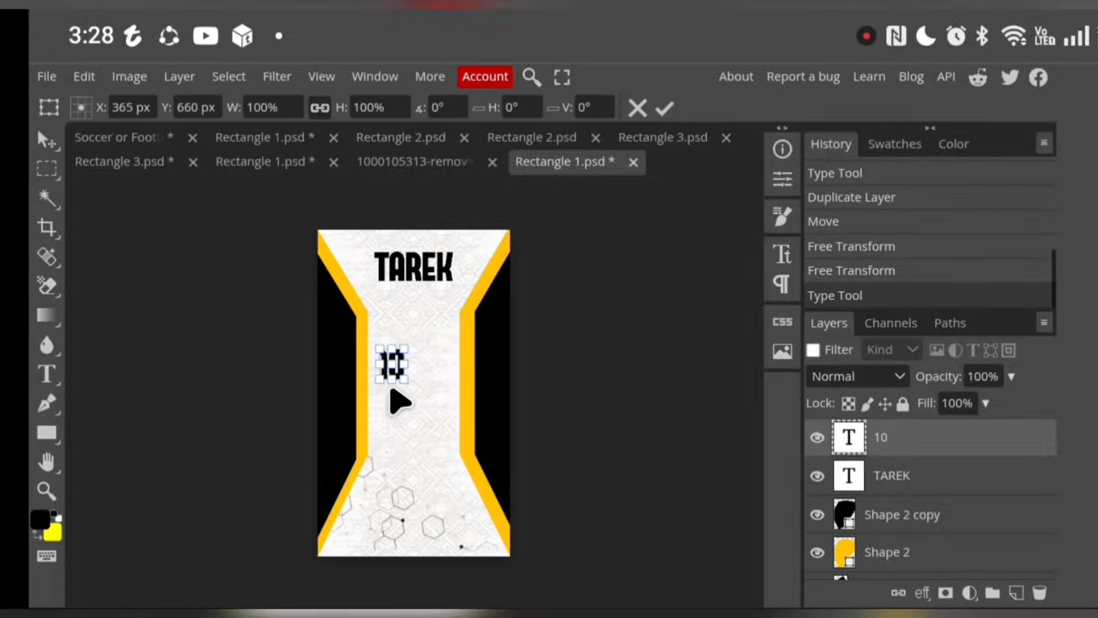
{"action": "left_click_drag", "start_coordinate": [404, 381], "coordinate": [457, 449]}
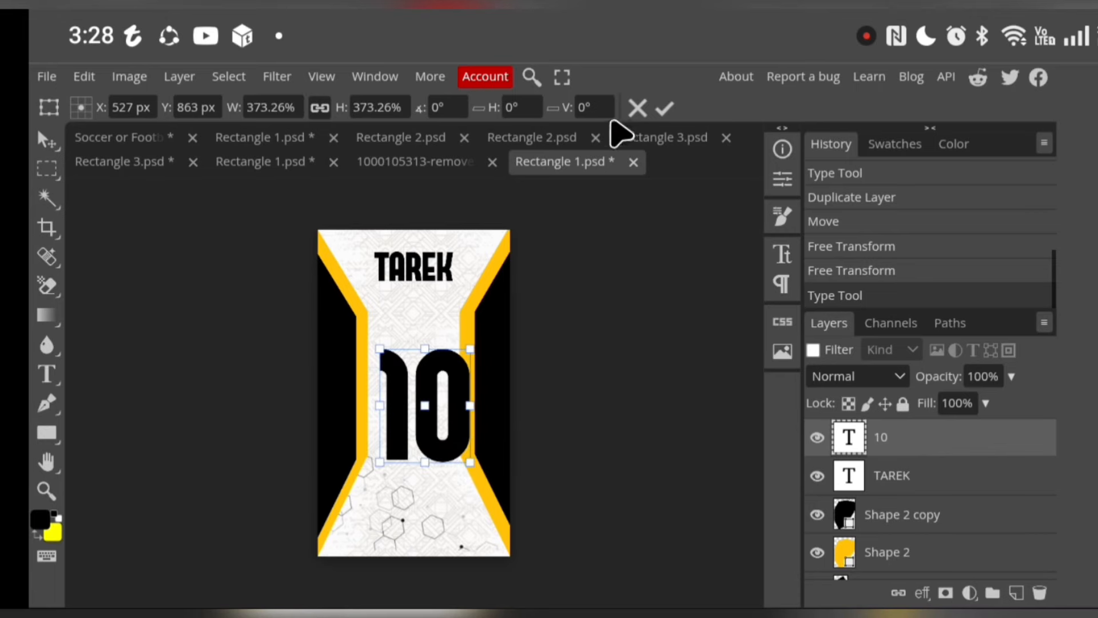
{"action": "left_click", "coordinate": [662, 107]}
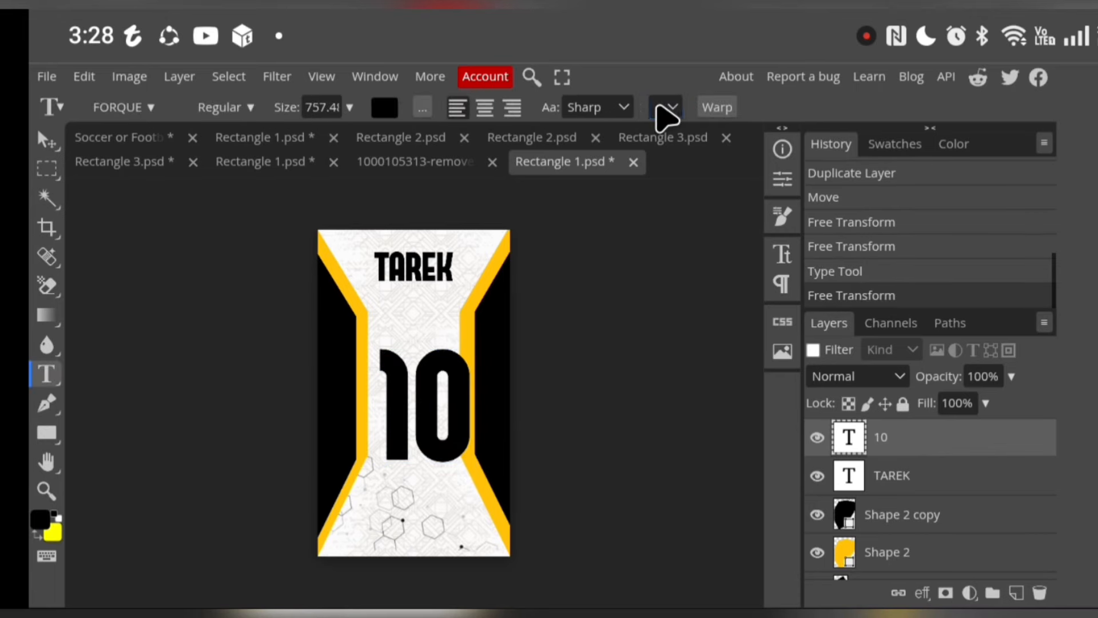
Move the number 10 up and left between the yellow stripes, and nudge the left black side shape to widen its stripe
{"action": "left_click", "coordinate": [434, 403]}
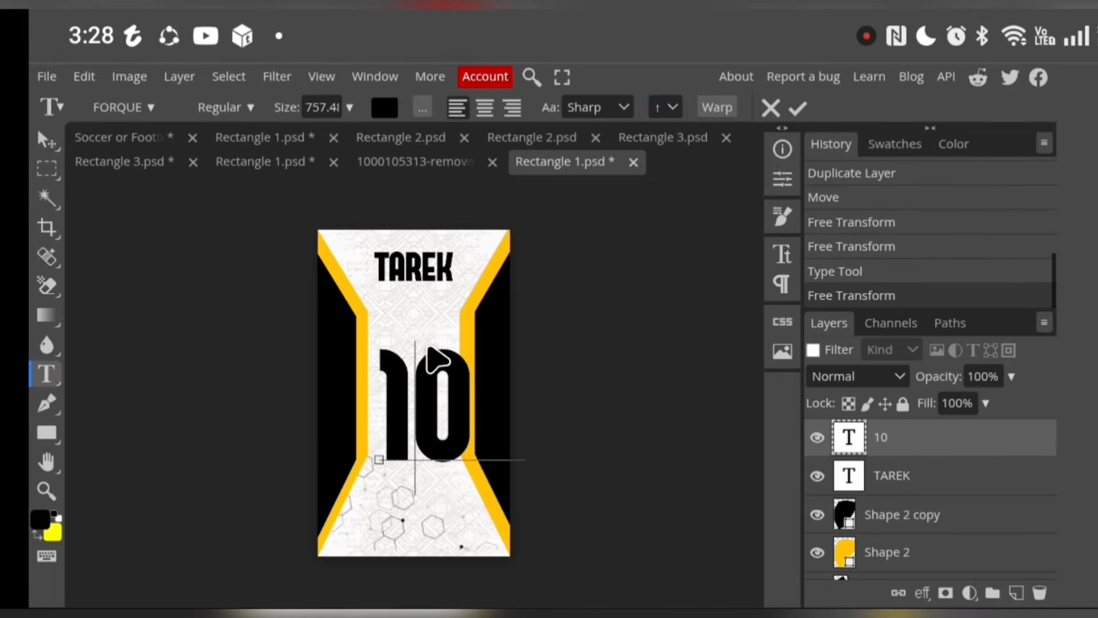
{"action": "left_click", "coordinate": [46, 139]}
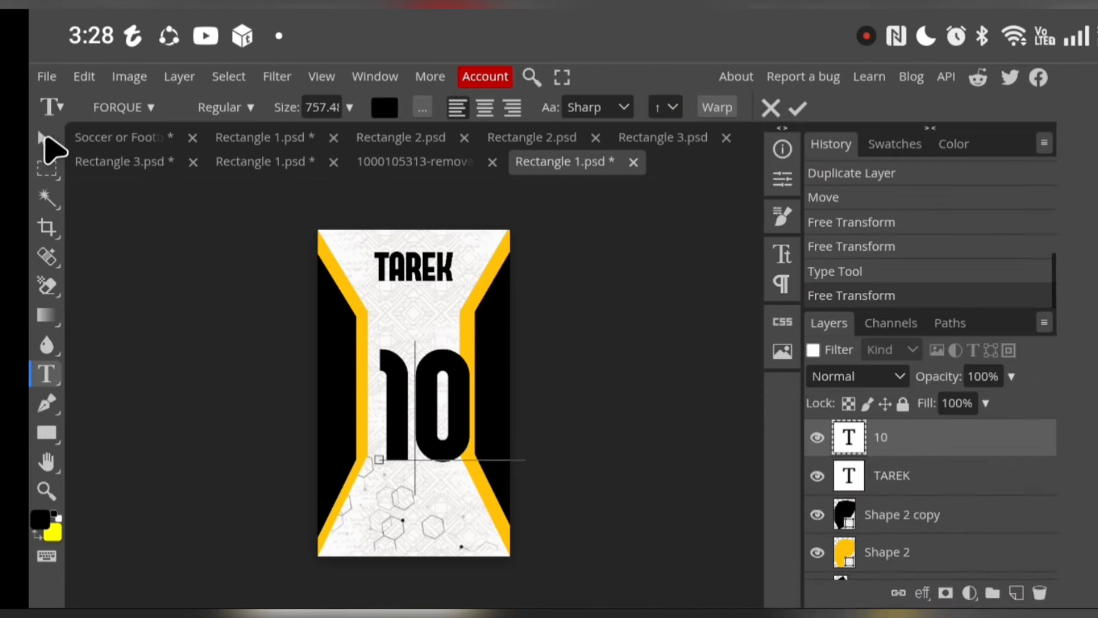
{"action": "mouse_move", "coordinate": [414, 401]}
{"action": "left_mouse_down"}
{"action": "mouse_move", "coordinate": [401, 386]}
{"action": "mouse_move", "coordinate": [408, 394]}
{"action": "left_mouse_up"}
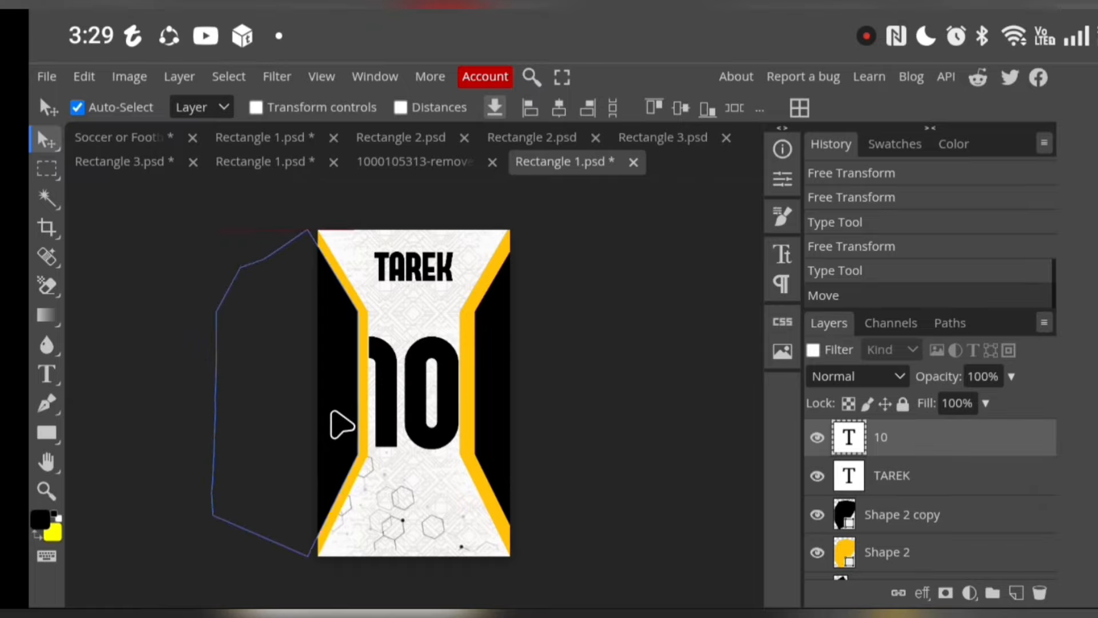
{"action": "left_click_drag", "start_coordinate": [332, 411], "coordinate": [336, 422]}
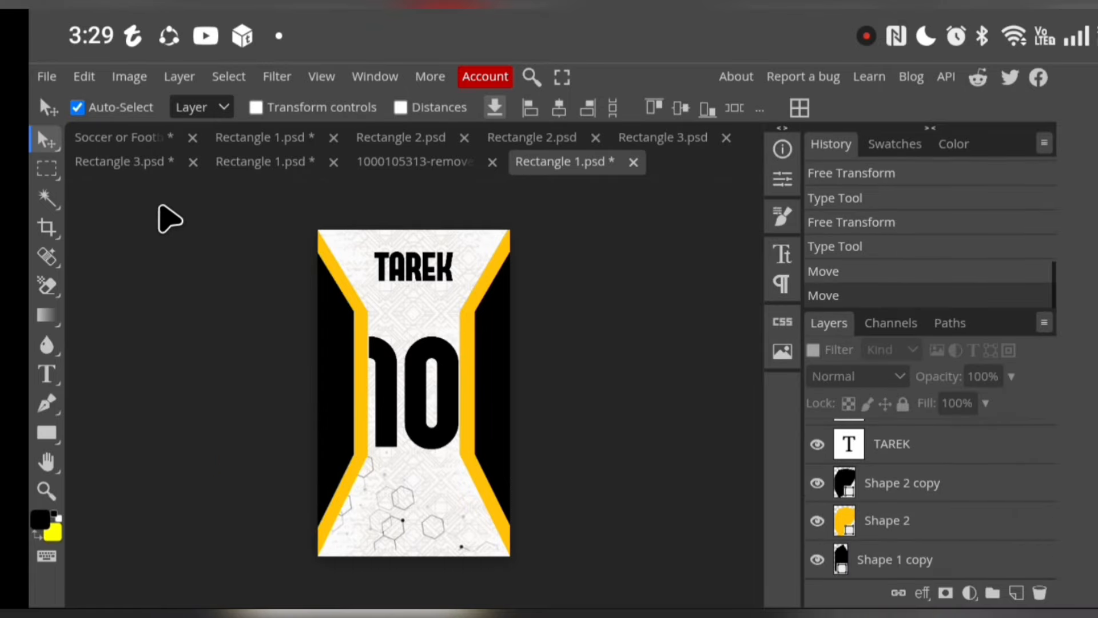
Shrink the number 10 to about 89% with Free Transform to clear the yellow stripes, and save the smart object
{"action": "left_click", "coordinate": [72, 77]}
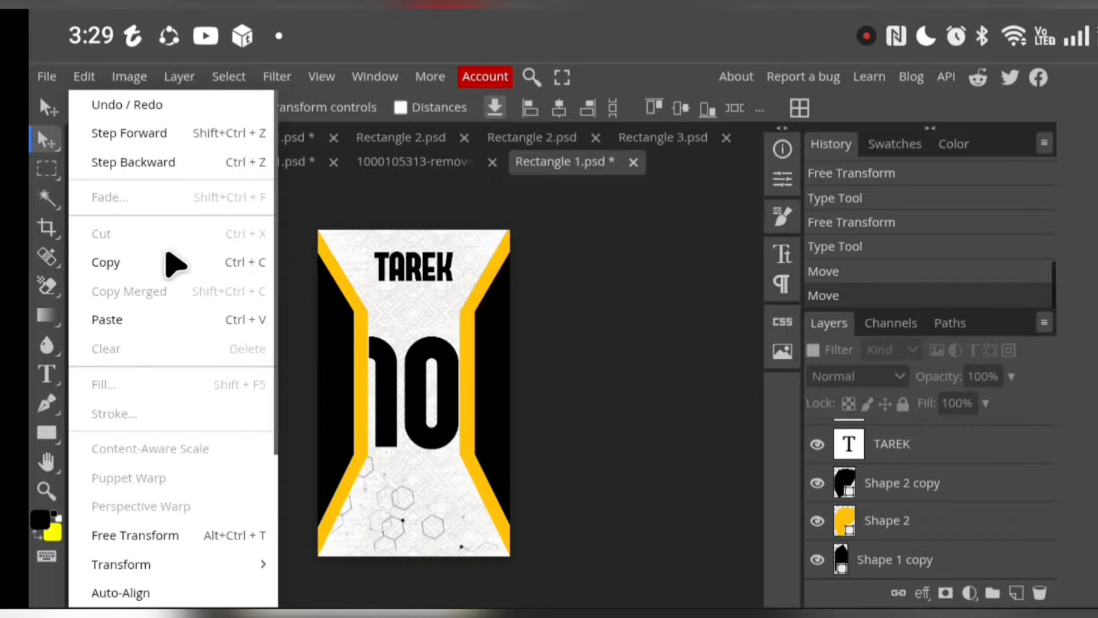
{"action": "left_click", "coordinate": [212, 538]}
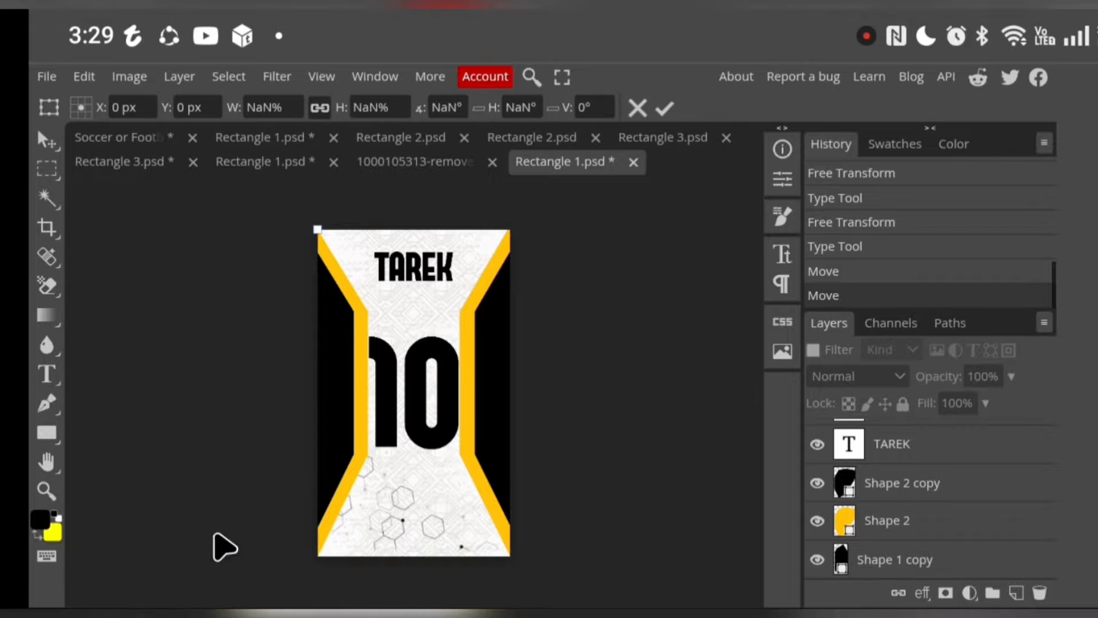
{"action": "scroll", "coordinate": [885, 445], "scroll_direction": "up", "scroll_amount": 1}
{"action": "left_click", "coordinate": [881, 452]}
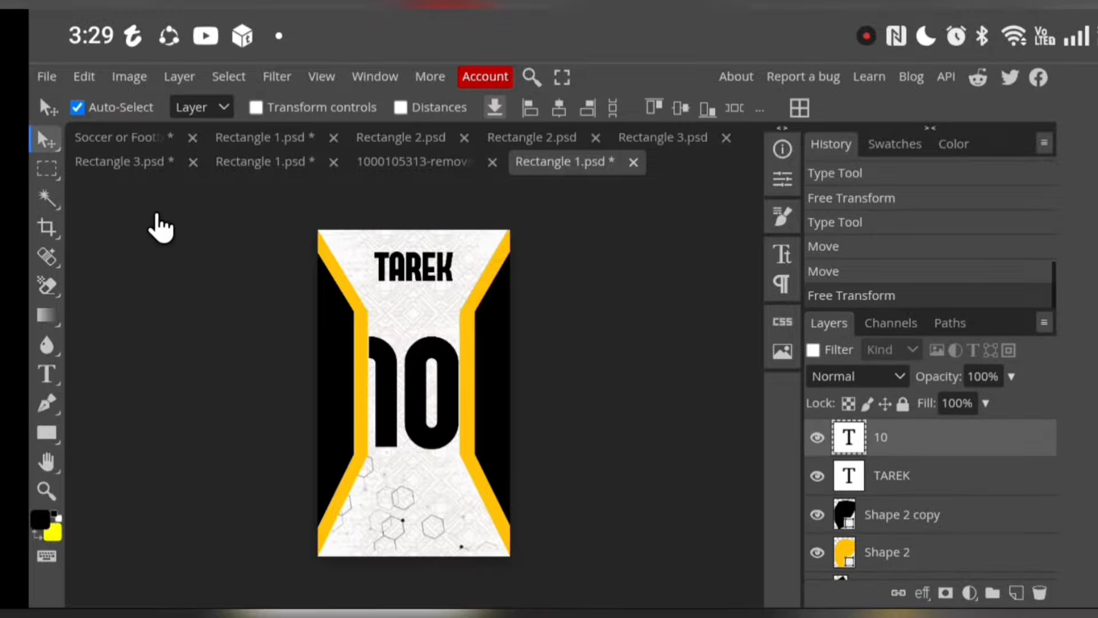
{"action": "left_click", "coordinate": [86, 80]}
{"action": "left_click", "coordinate": [204, 533]}
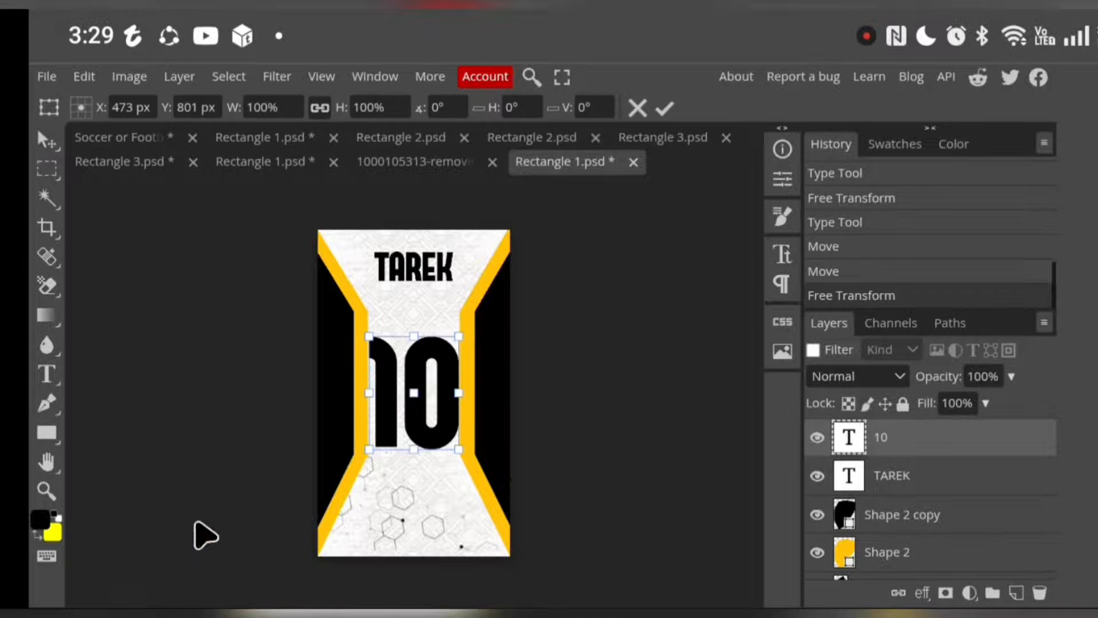
{"action": "left_click_drag", "start_coordinate": [410, 448], "coordinate": [411, 437]}
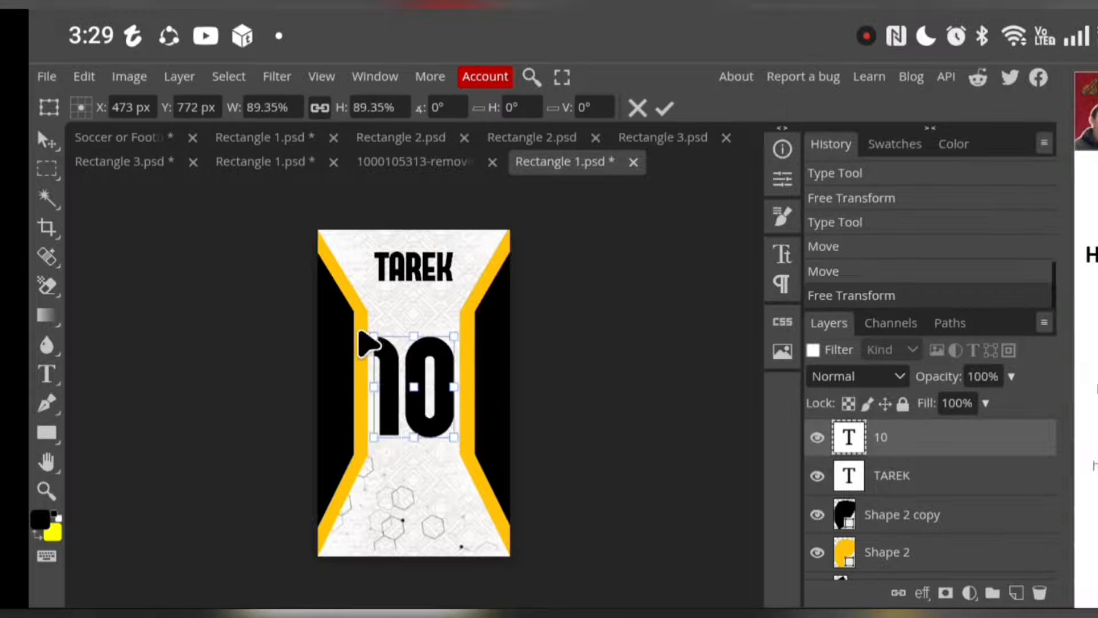
{"action": "left_click", "coordinate": [666, 110]}
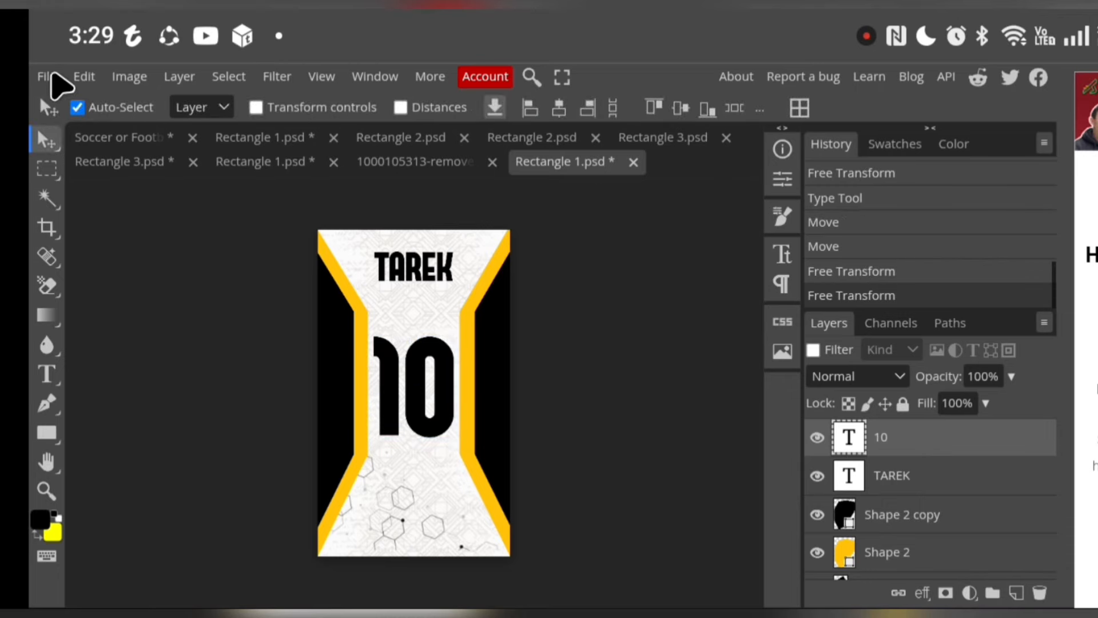
{"action": "left_click", "coordinate": [47, 76]}
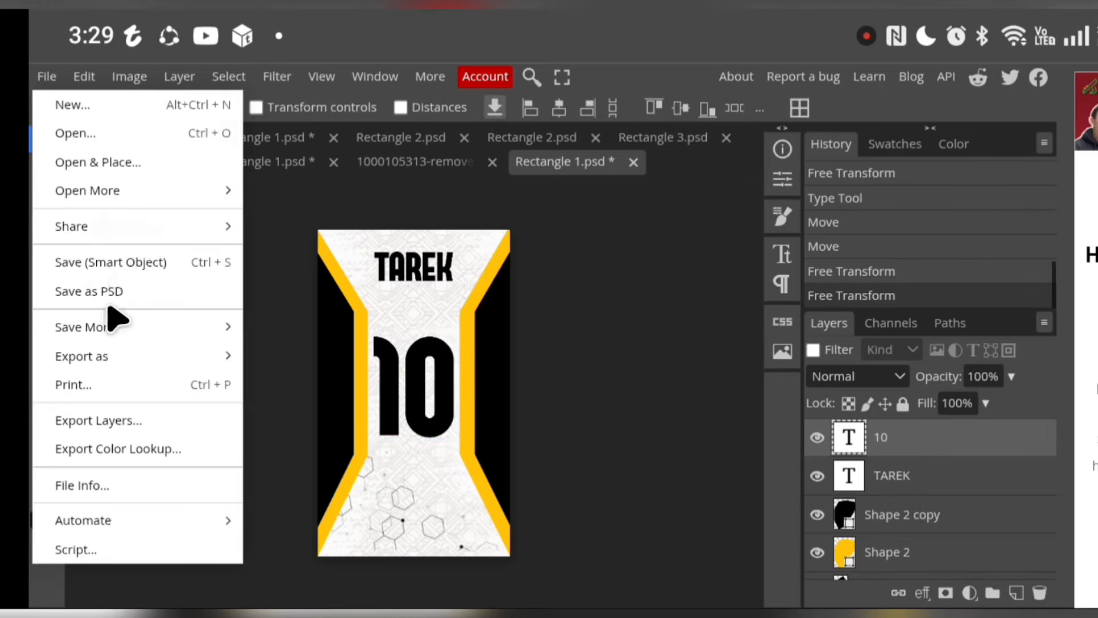
{"action": "left_click", "coordinate": [112, 266]}
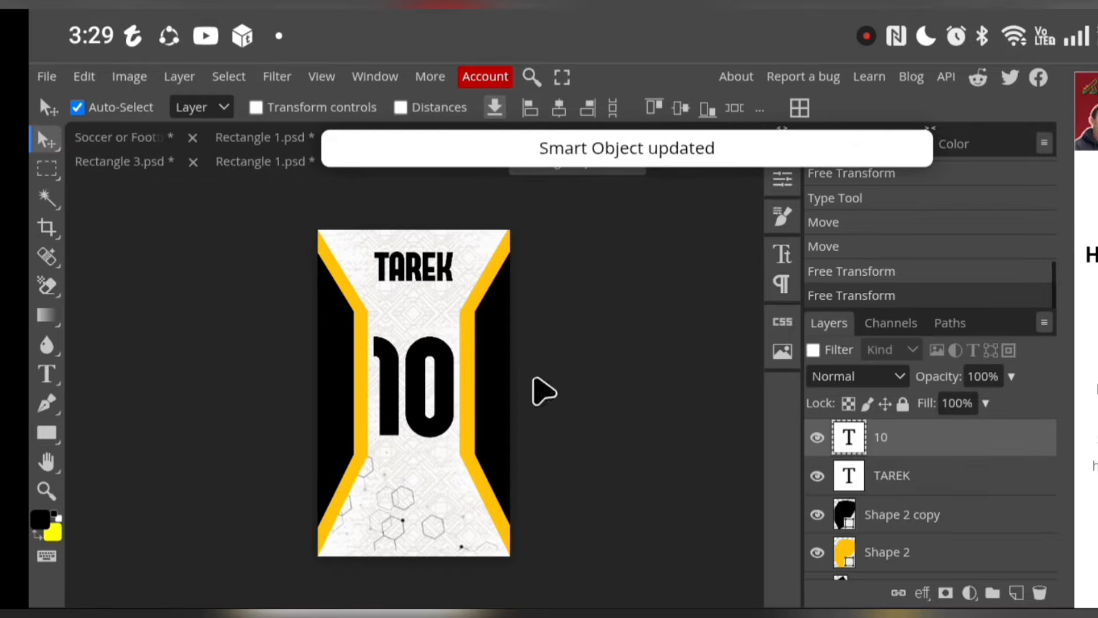
Return to the jersey mockup document and unlink the raster masks of the Background Color and Back Design layers
{"action": "left_click", "coordinate": [120, 139]}
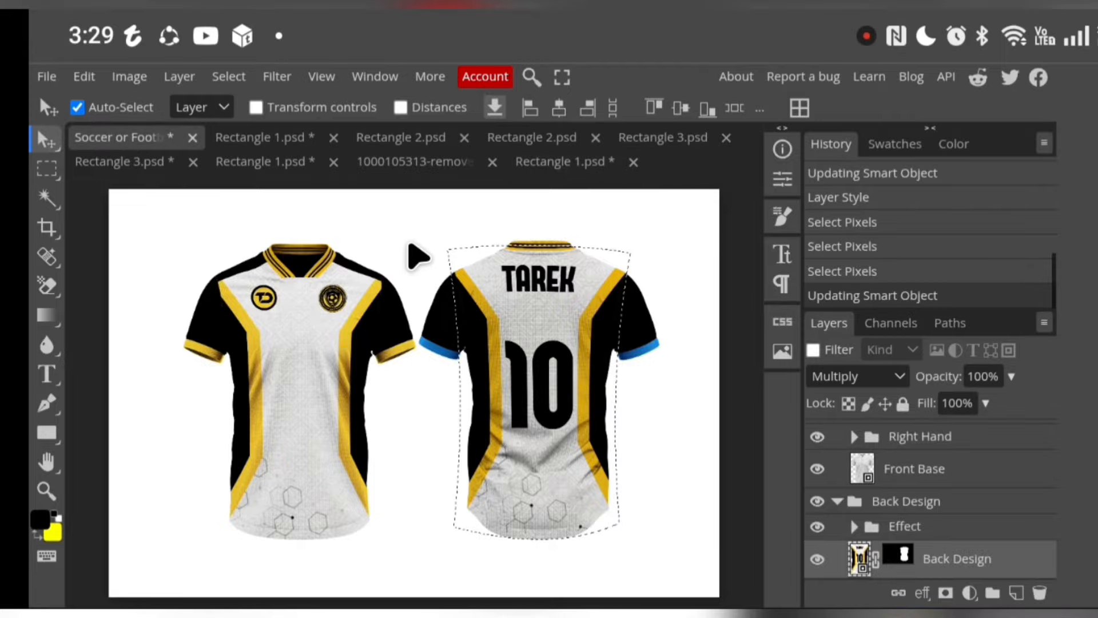
{"action": "left_click", "coordinate": [420, 252]}
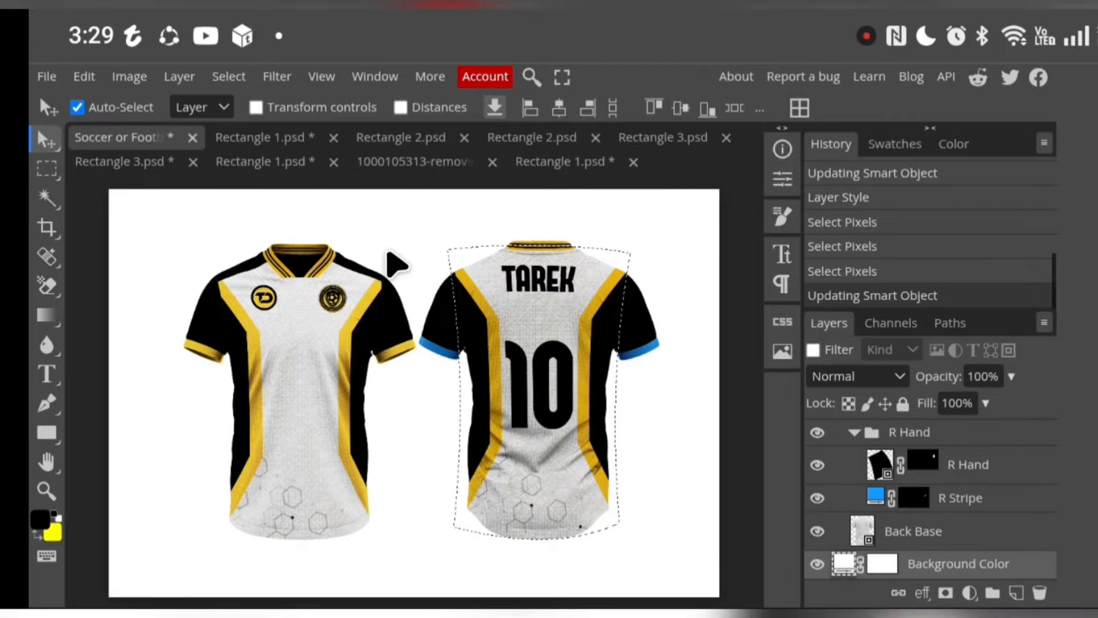
{"action": "left_click", "coordinate": [40, 169]}
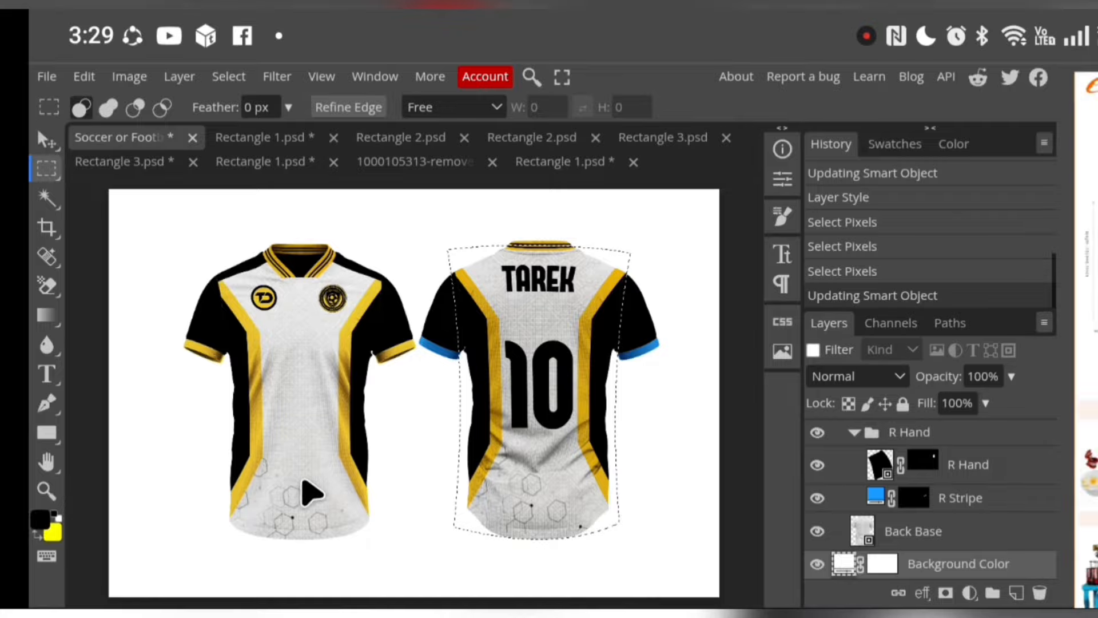
{"action": "left_click", "coordinate": [860, 565]}
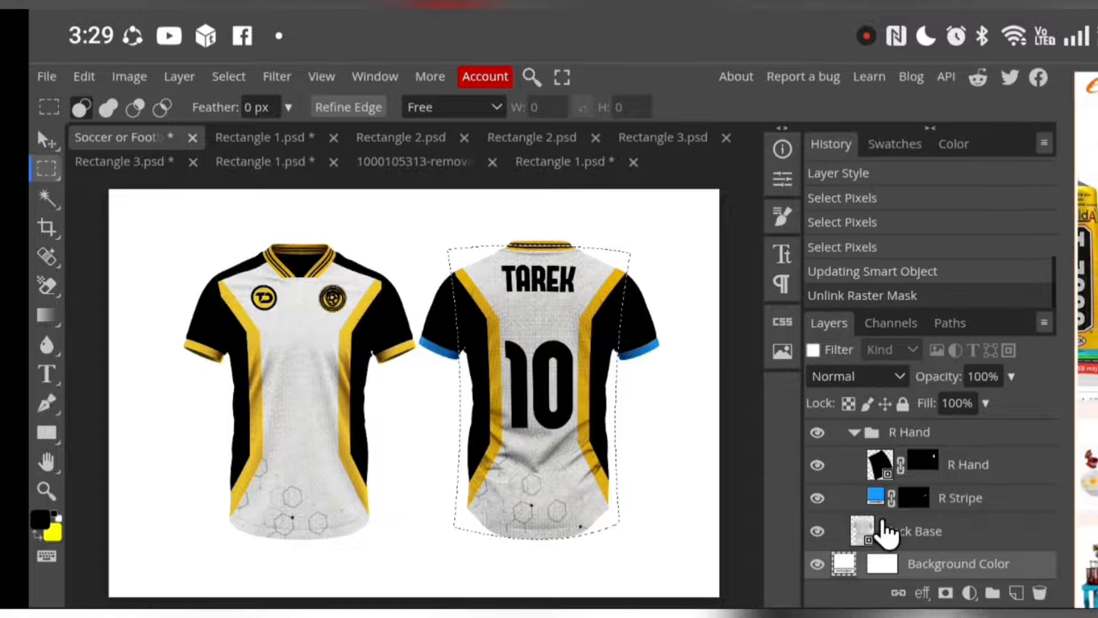
{"action": "scroll", "coordinate": [902, 518], "scroll_direction": "up", "scroll_amount": 5}
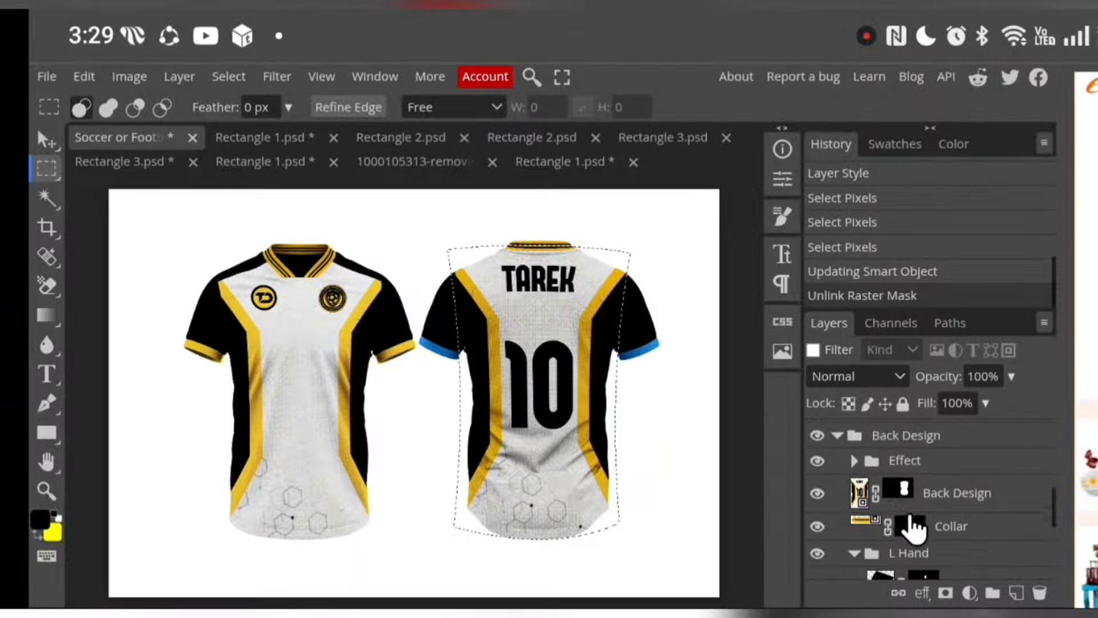
{"action": "left_click", "coordinate": [875, 493]}
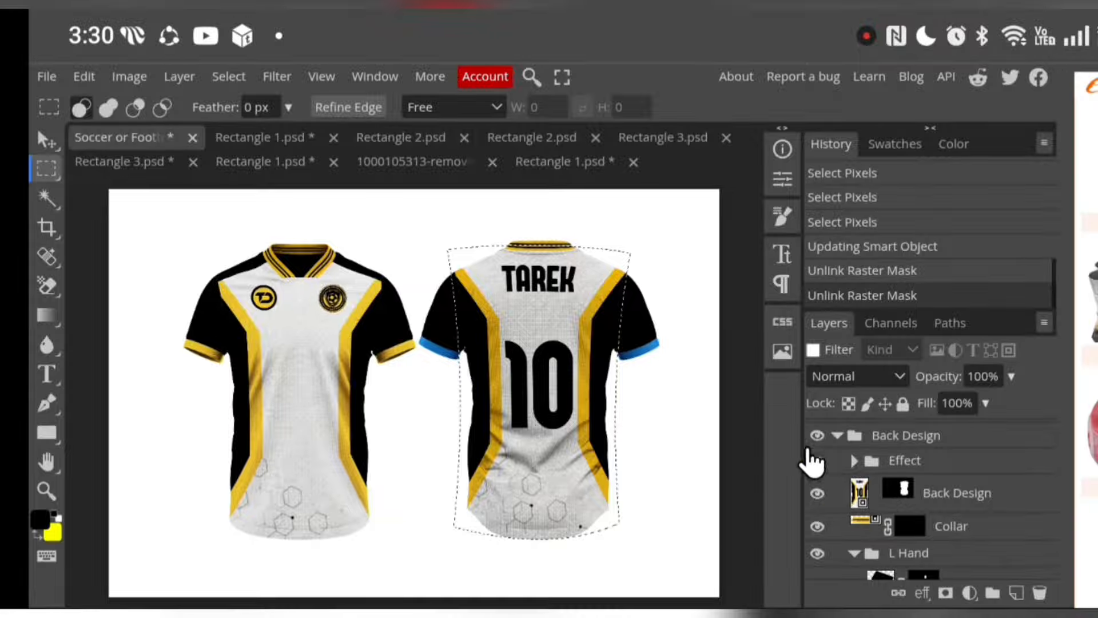
Recolour the R Stripe layer on the back view's sleeve cuff to yellow ffc107
{"action": "scroll", "coordinate": [931, 500], "scroll_direction": "down", "scroll_amount": 2}
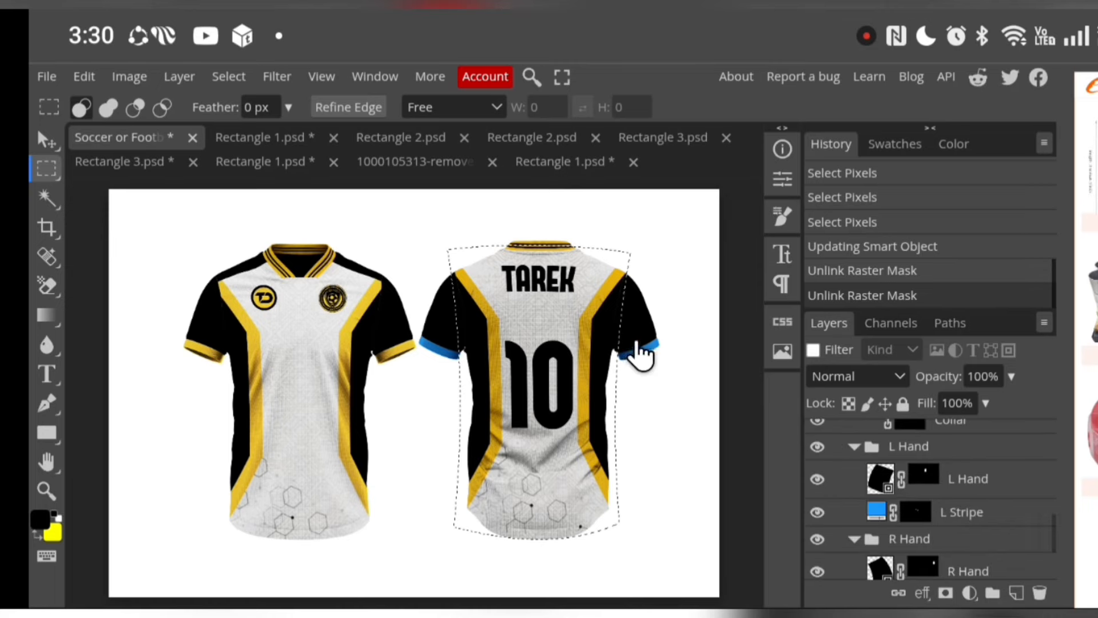
{"action": "scroll", "coordinate": [849, 481], "scroll_direction": "down", "scroll_amount": 2}
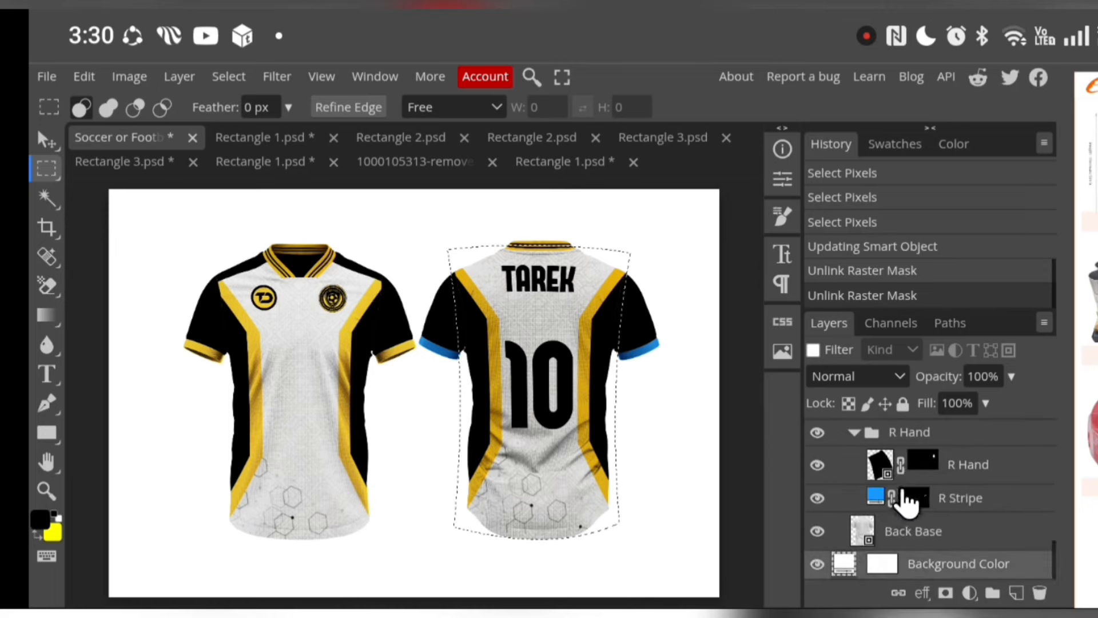
{"action": "left_click", "coordinate": [878, 498]}
{"action": "double_click", "coordinate": [878, 497]}
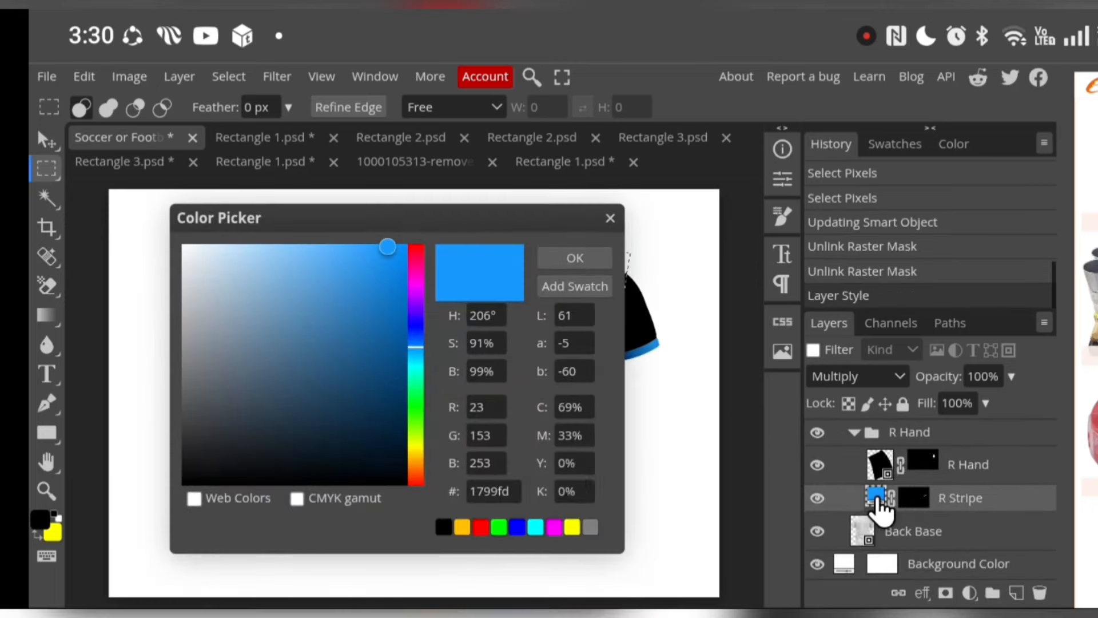
{"action": "left_click", "coordinate": [461, 527]}
{"action": "left_click", "coordinate": [600, 258]}
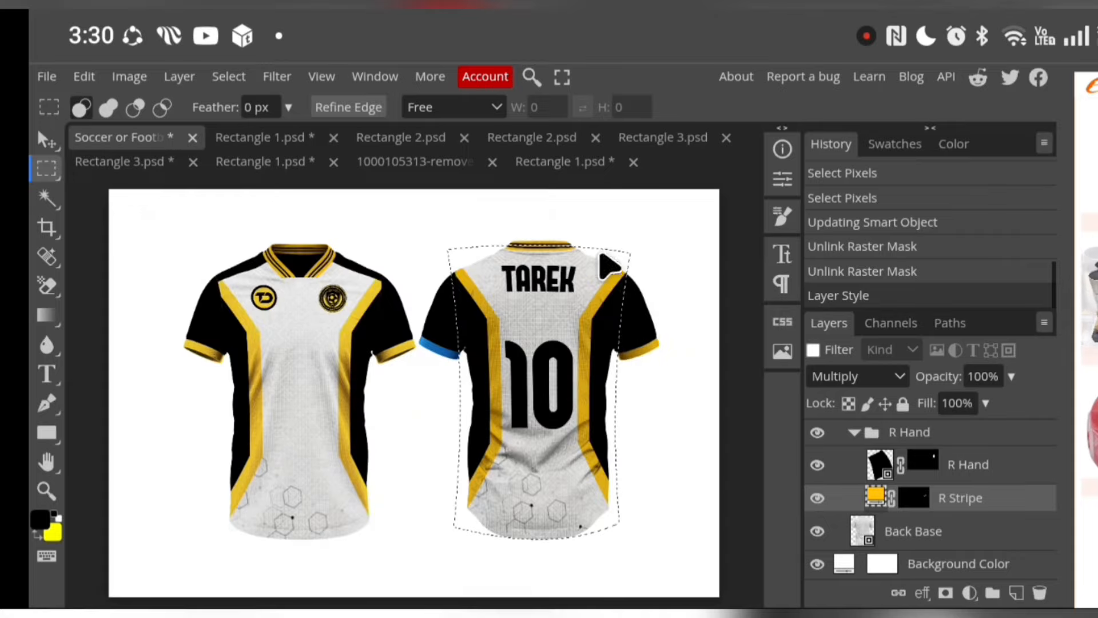
Change the L Stripe layer's fill on the back view's other sleeve cuff to yellow ffc107
{"action": "scroll", "coordinate": [906, 487], "scroll_direction": "up", "scroll_amount": 2}
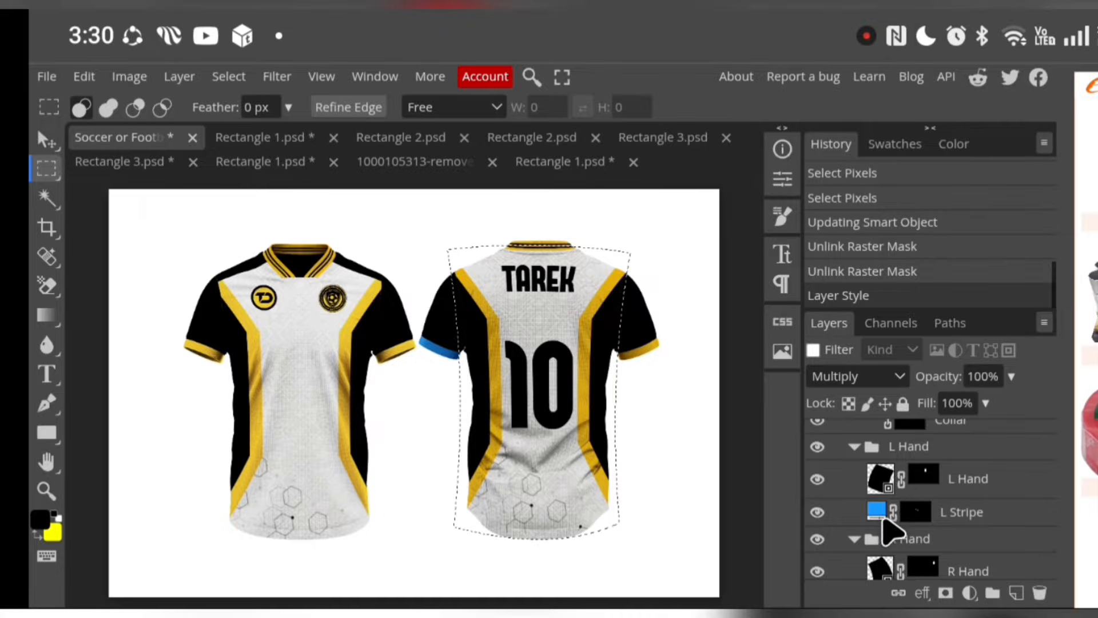
{"action": "double_click", "coordinate": [878, 510]}
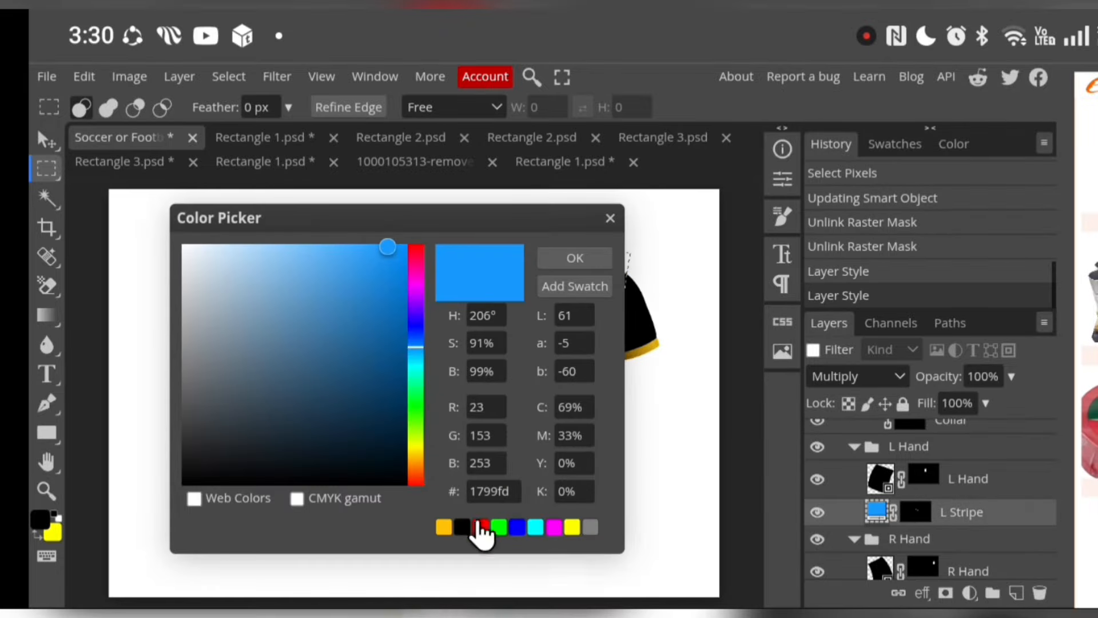
{"action": "left_click", "coordinate": [449, 527]}
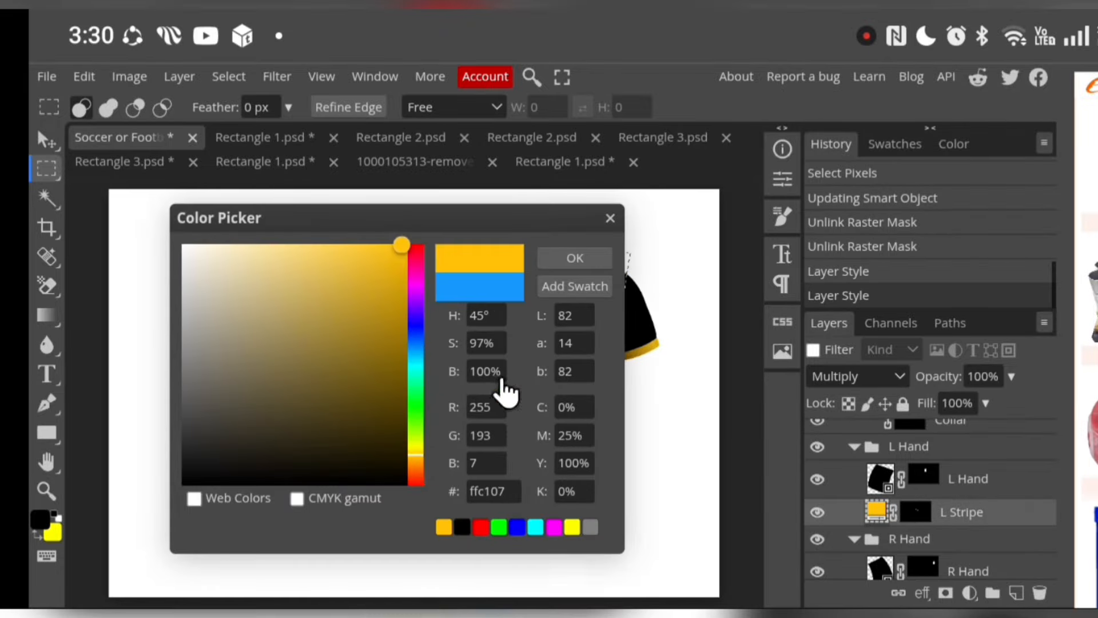
{"action": "left_click", "coordinate": [570, 261]}
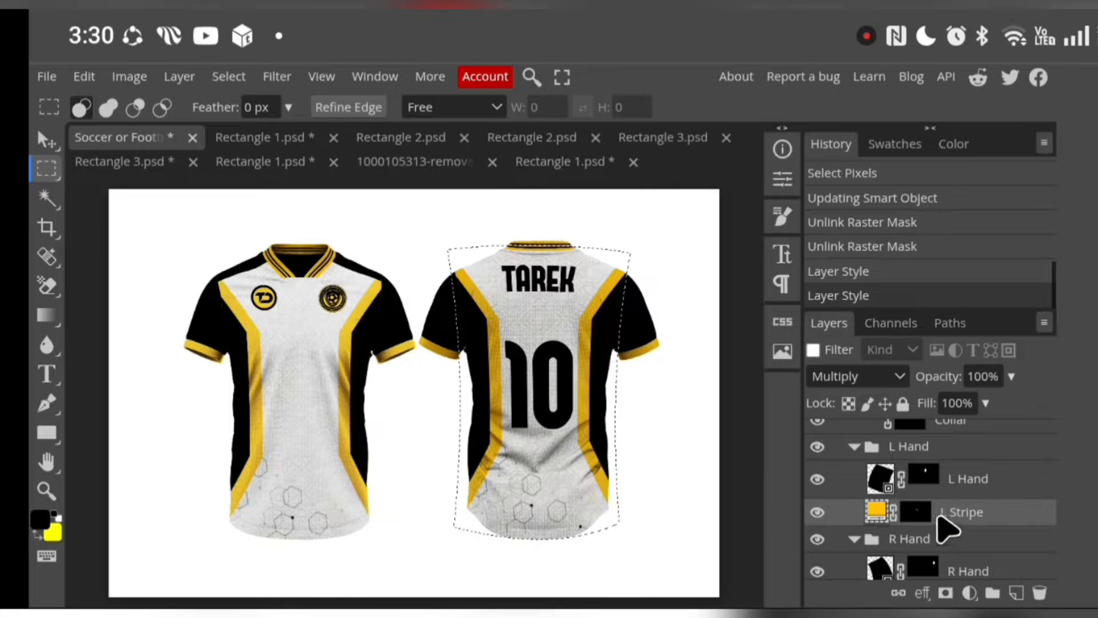
Collapse the Front Design and Back Design groups, and clear the selection around the back of the jersey
{"action": "scroll", "coordinate": [938, 520], "scroll_direction": "up", "scroll_amount": 5}
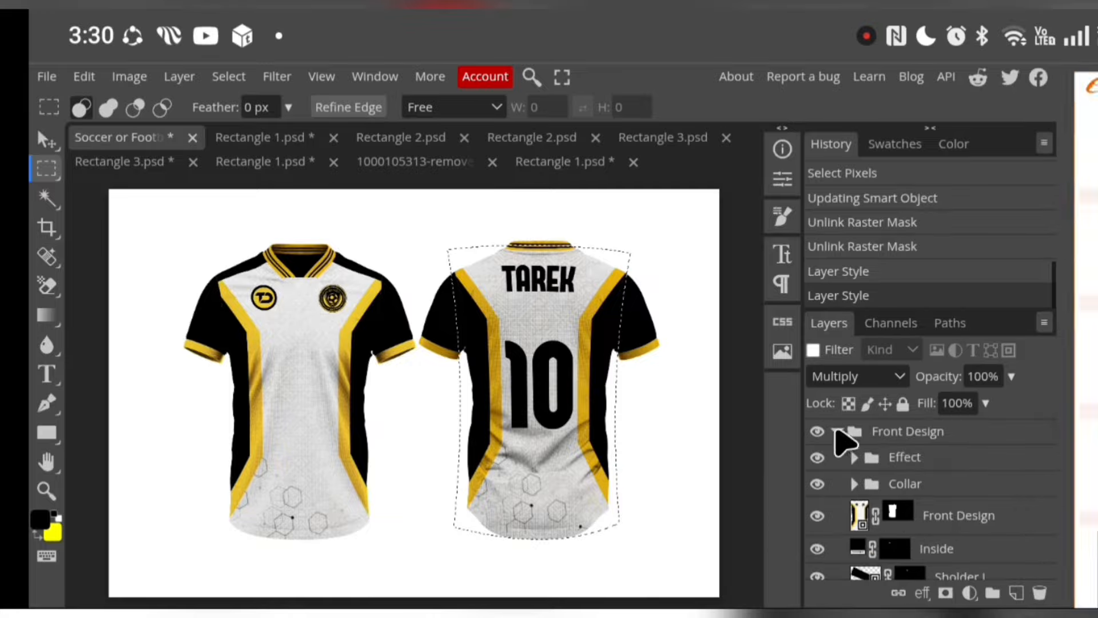
{"action": "left_click", "coordinate": [837, 432]}
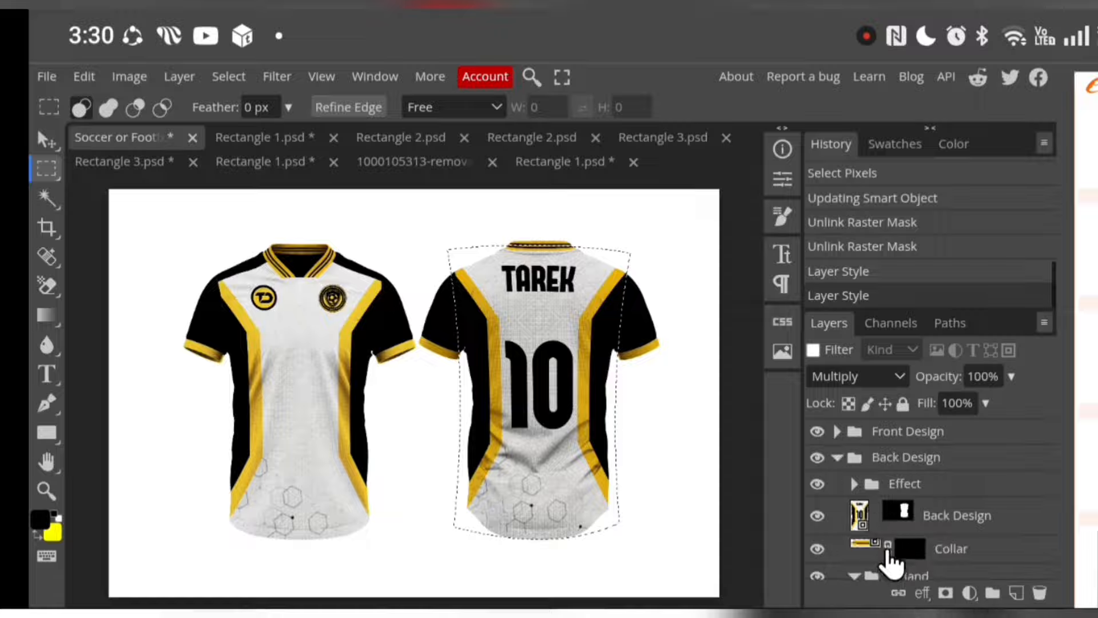
{"action": "left_click", "coordinate": [838, 457]}
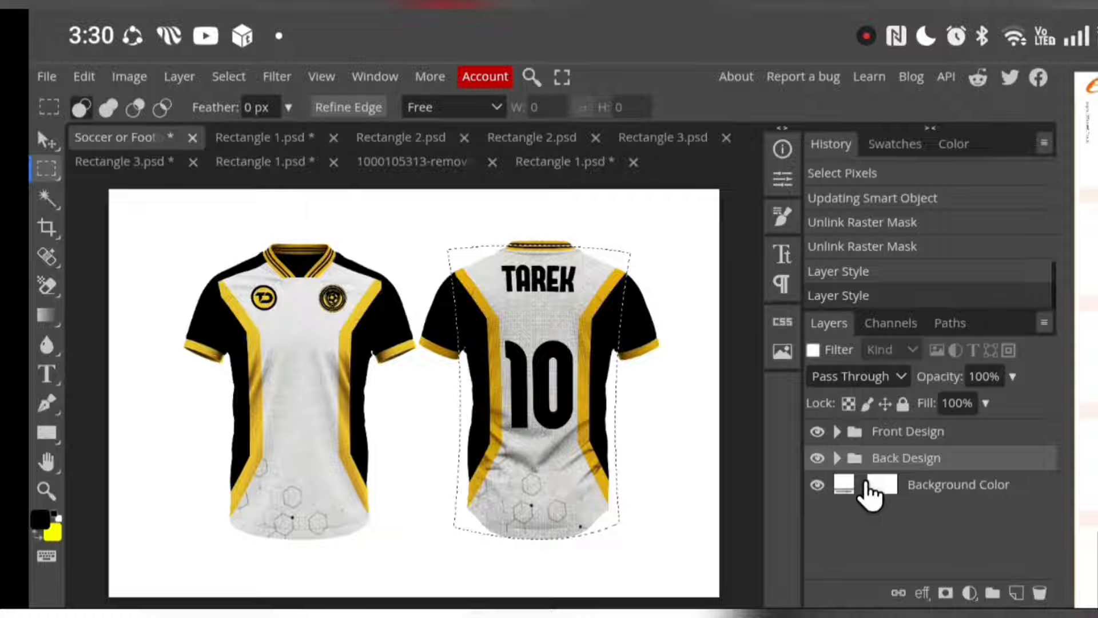
{"action": "left_click", "coordinate": [868, 485]}
{"action": "left_click", "coordinate": [408, 408]}
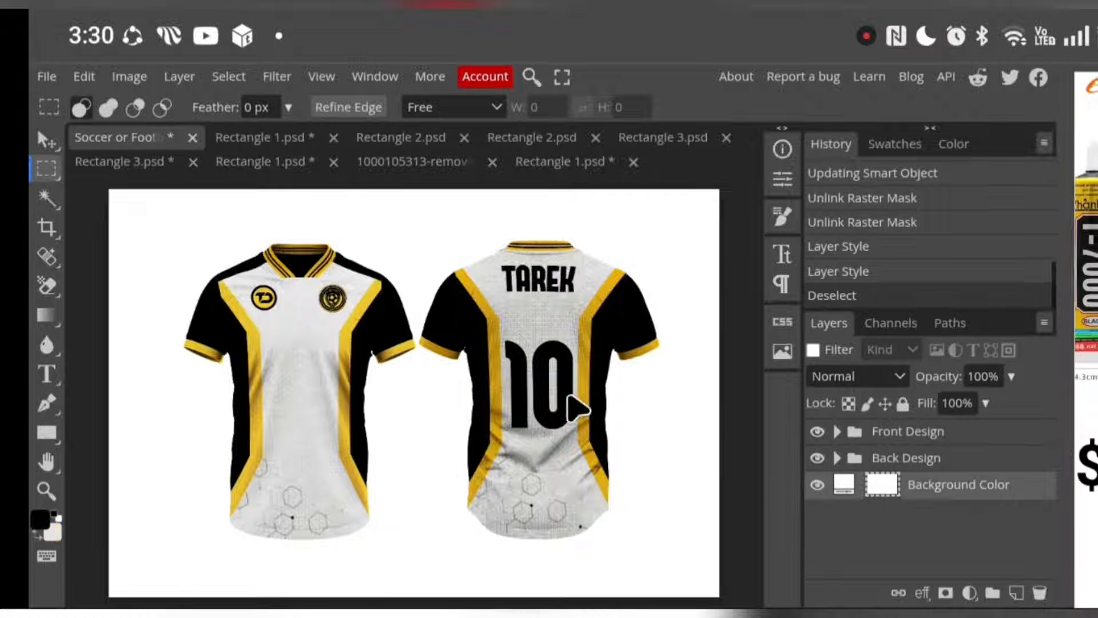
Export the finished jersey mockup as a 3000 × 2000 px JPG at 70% quality
{"action": "left_click", "coordinate": [48, 79]}
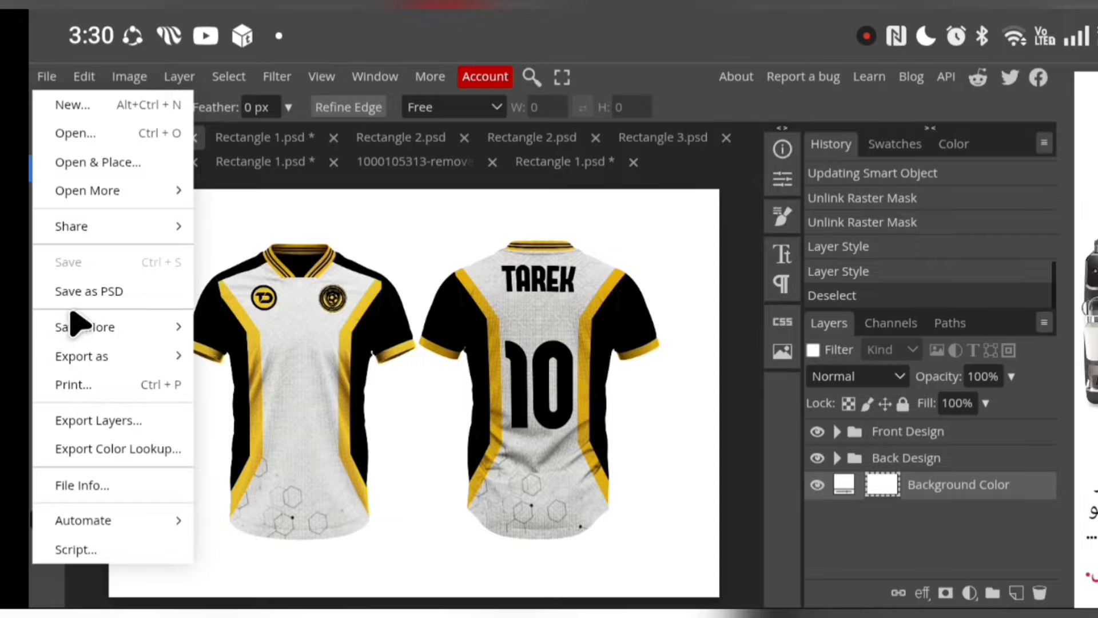
{"action": "left_click", "coordinate": [156, 353]}
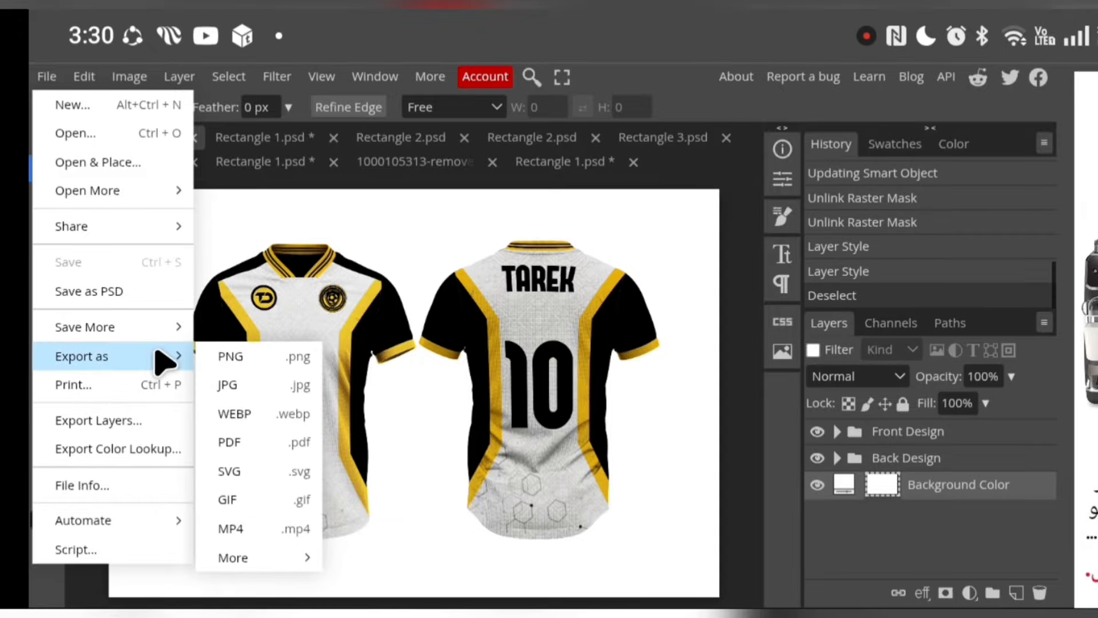
{"action": "left_click", "coordinate": [252, 383]}
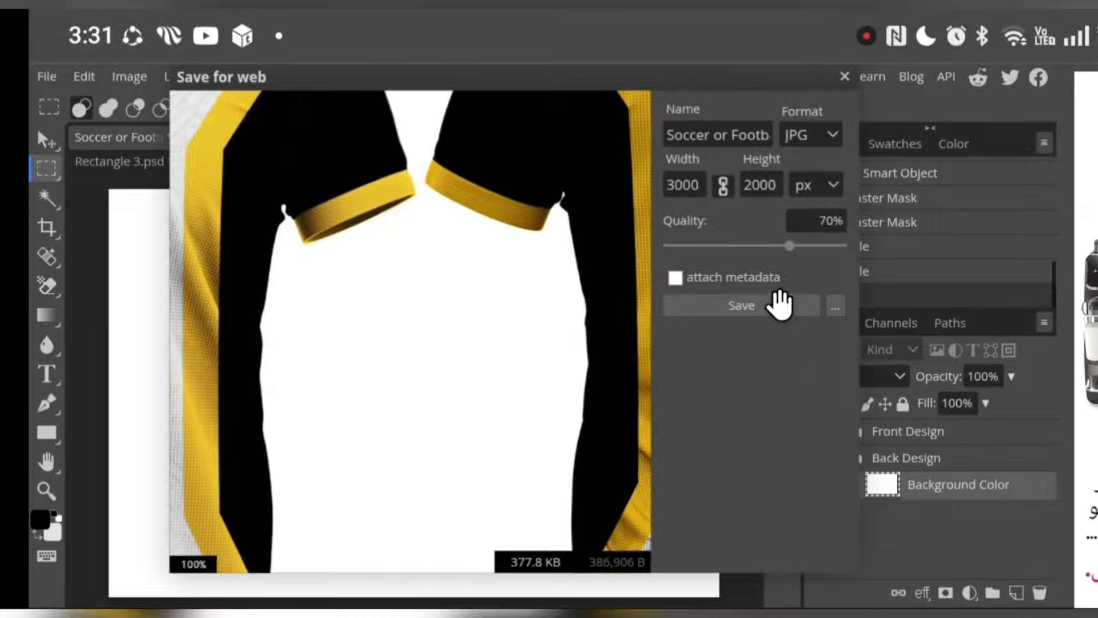
{"action": "left_click", "coordinate": [775, 304]}
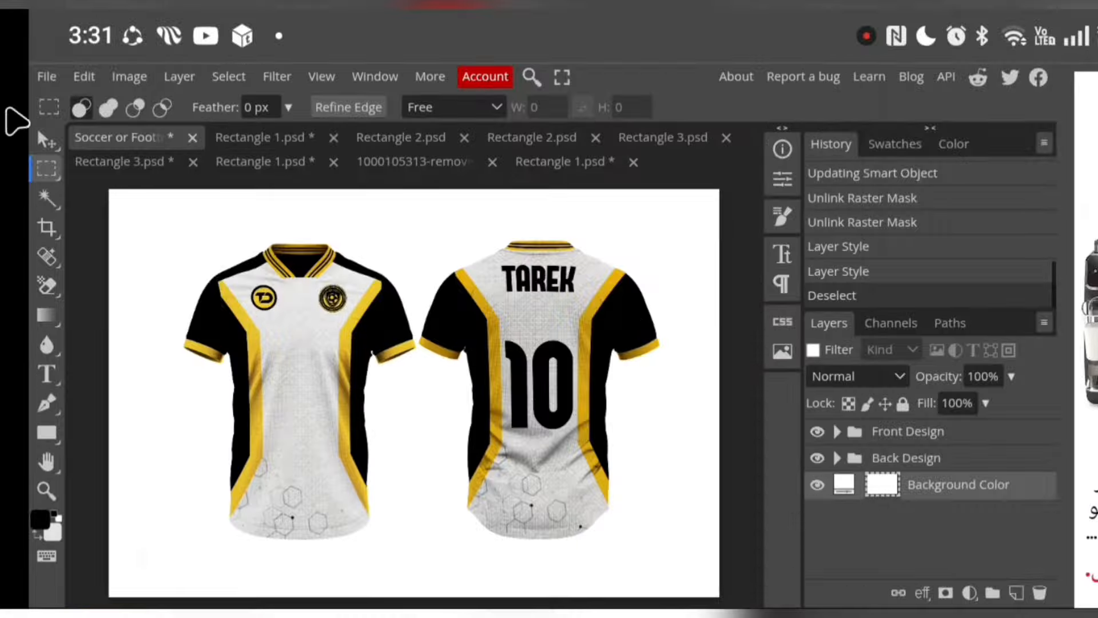
Confirm downloading the exported file again to Downloads, and save the mockup as a PSD
{"action": "left_click", "coordinate": [41, 79]}
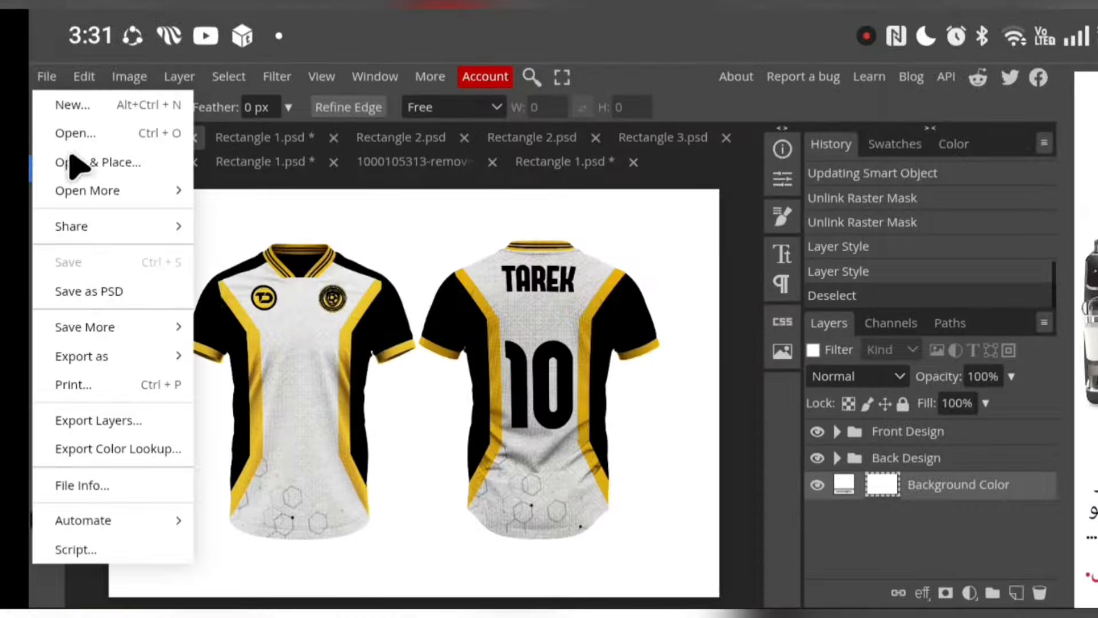
{"action": "left_click", "coordinate": [91, 292]}
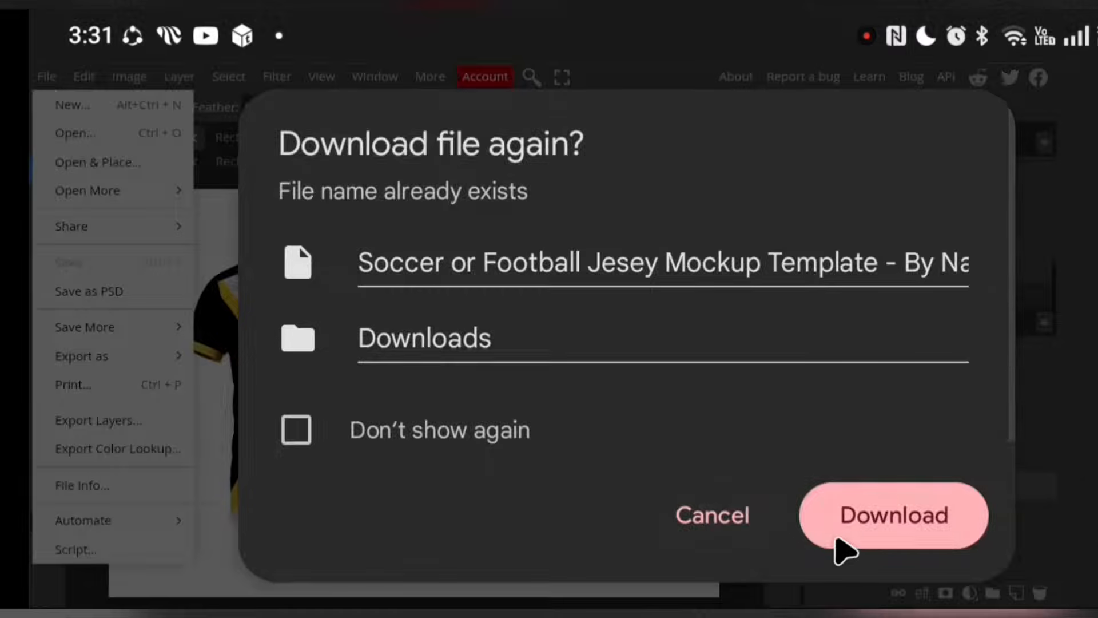
{"action": "left_click", "coordinate": [839, 545]}
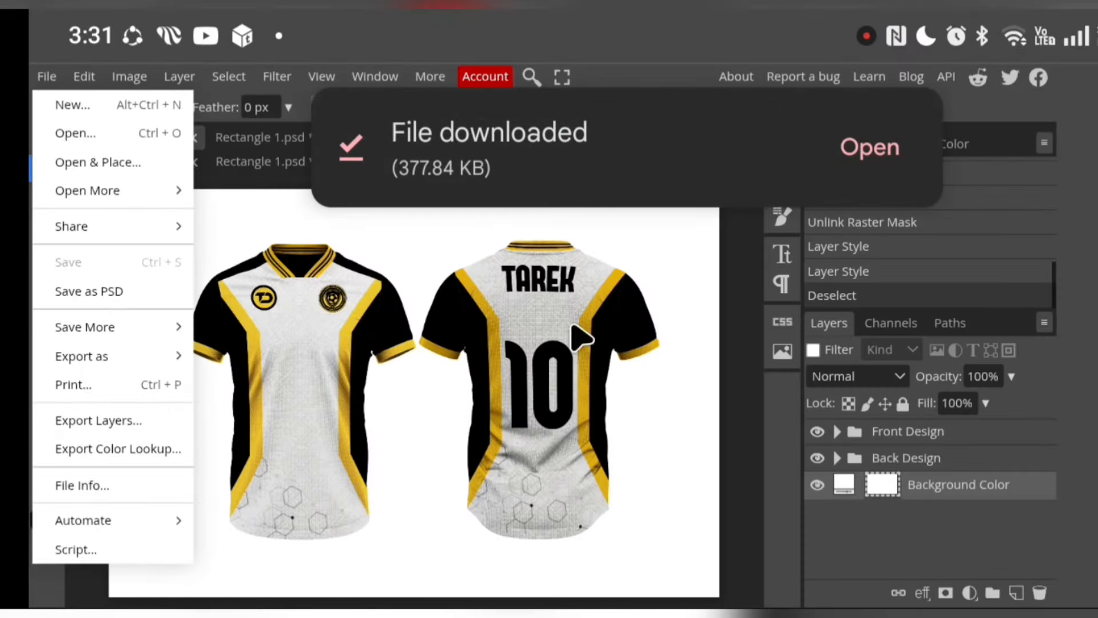
{"action": "left_click", "coordinate": [106, 293]}
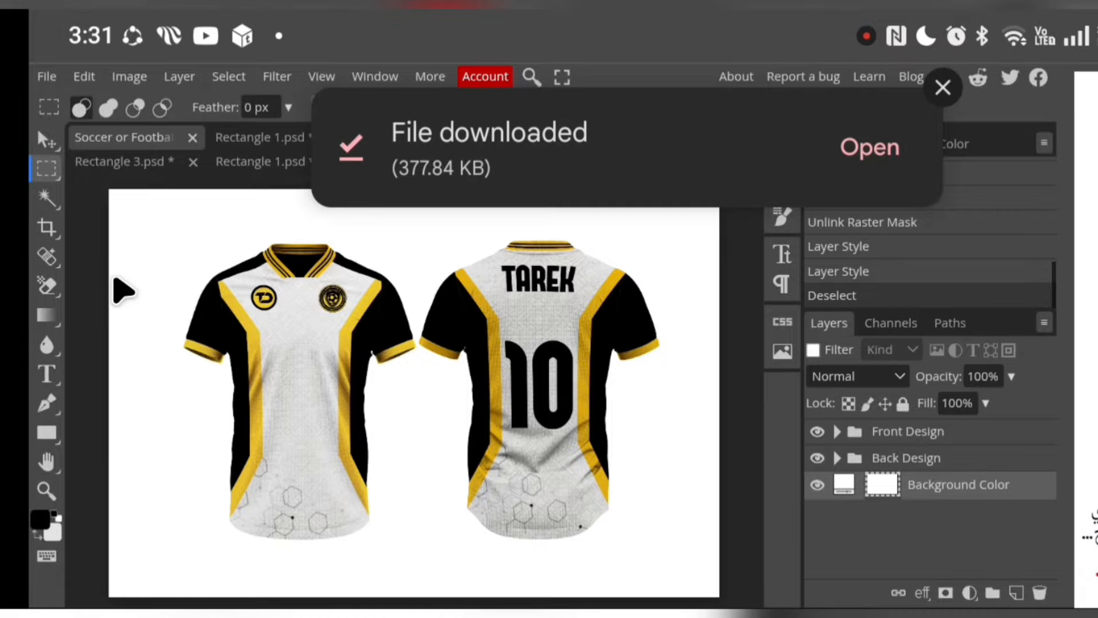
{"action": "left_click_drag", "start_coordinate": [419, 167], "coordinate": [782, 259]}
{"action": "left_click", "coordinate": [415, 162]}
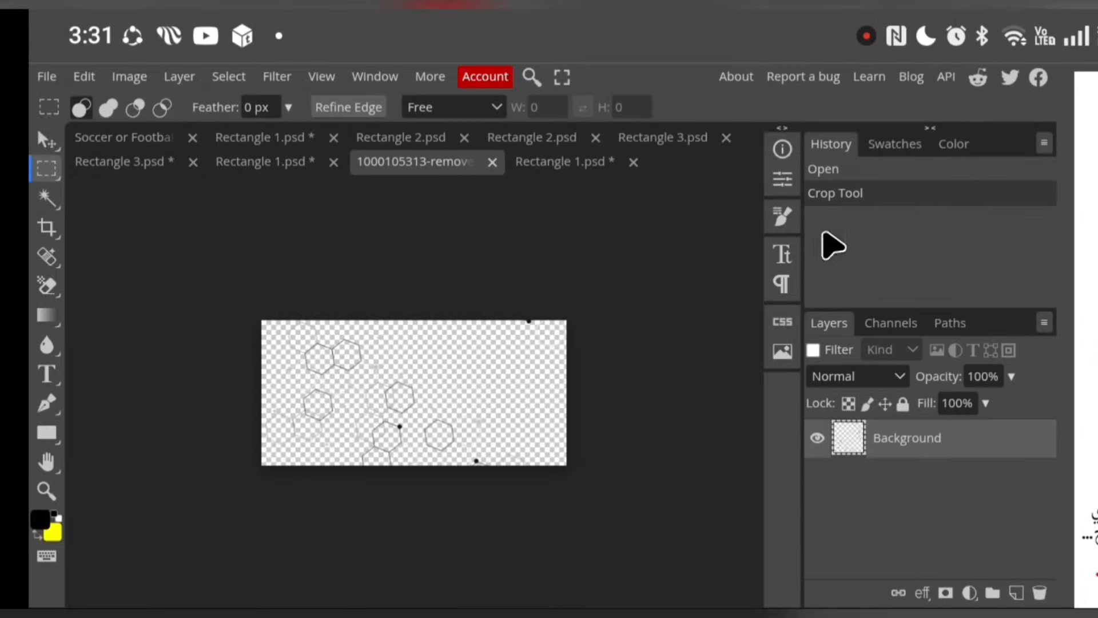
{"action": "left_click", "coordinate": [80, 138]}
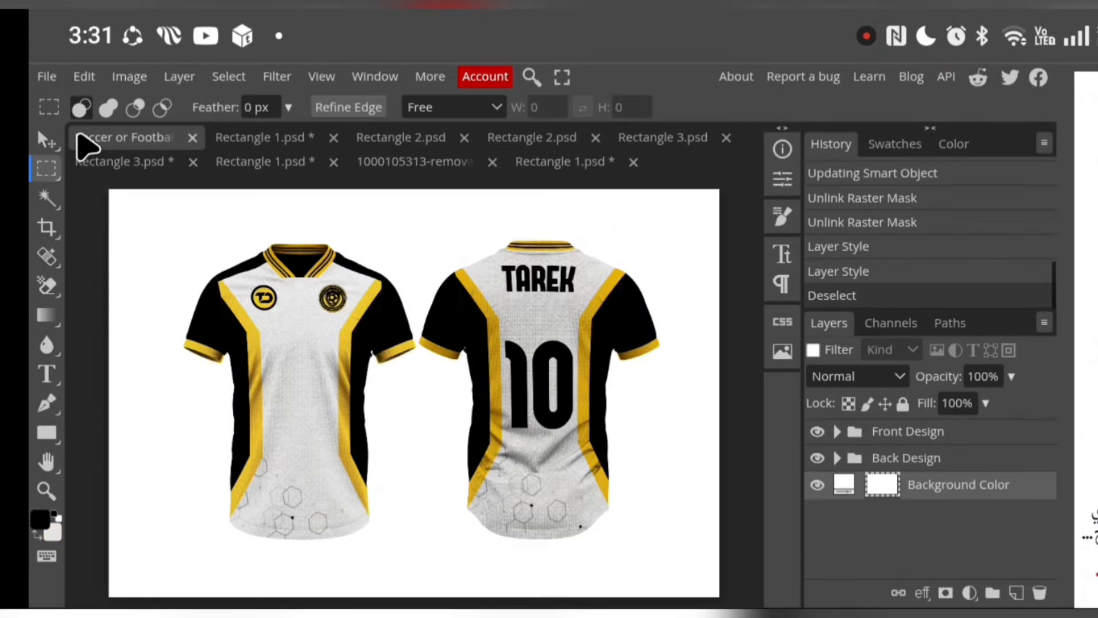